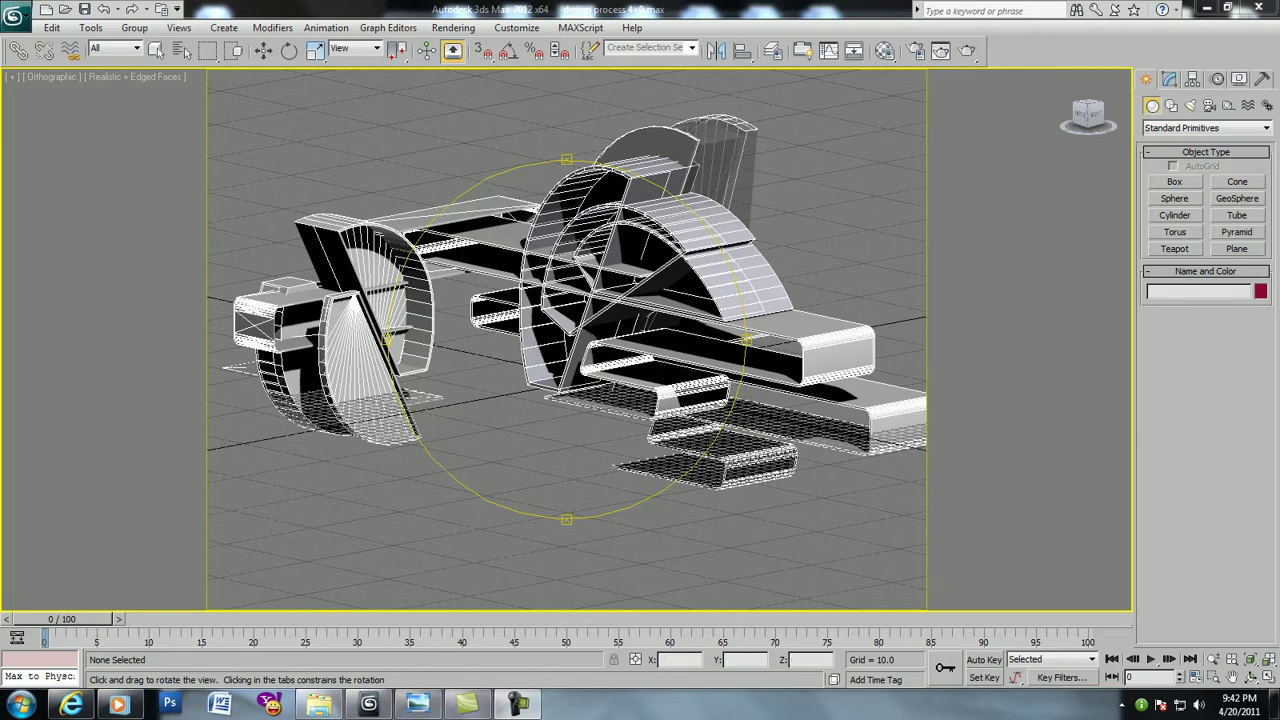
Render the scene to check the model's current look
left_click(966, 50)
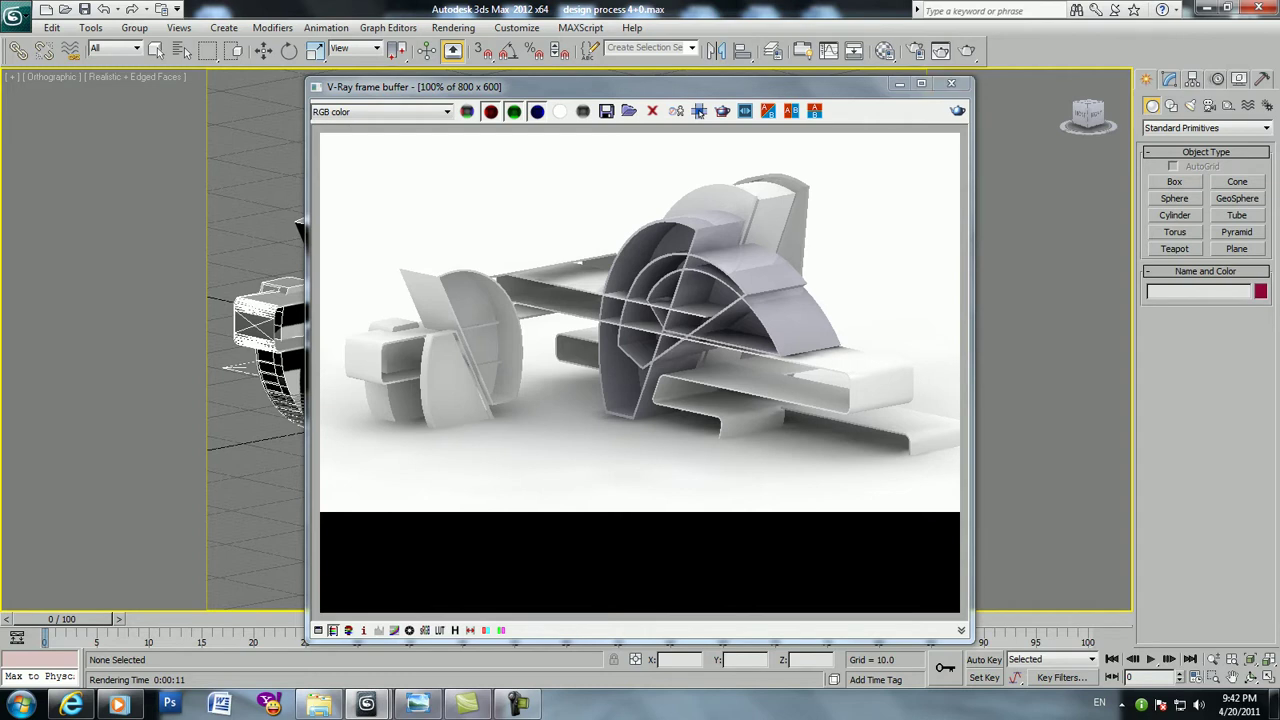
left_click(951, 83)
key("Escape")
Assign the current material to Arc007, then select Arc003 and pick the 01 - Default VRayMtl
left_click(740, 135)
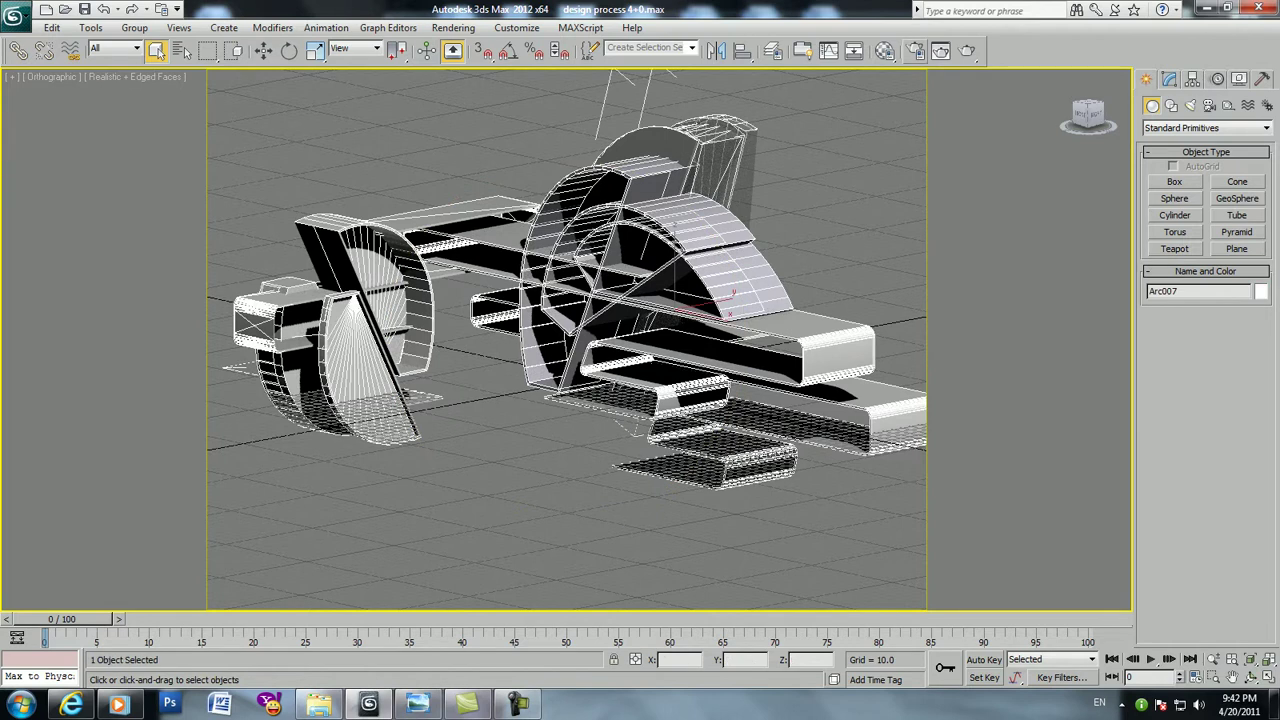
left_click(885, 50)
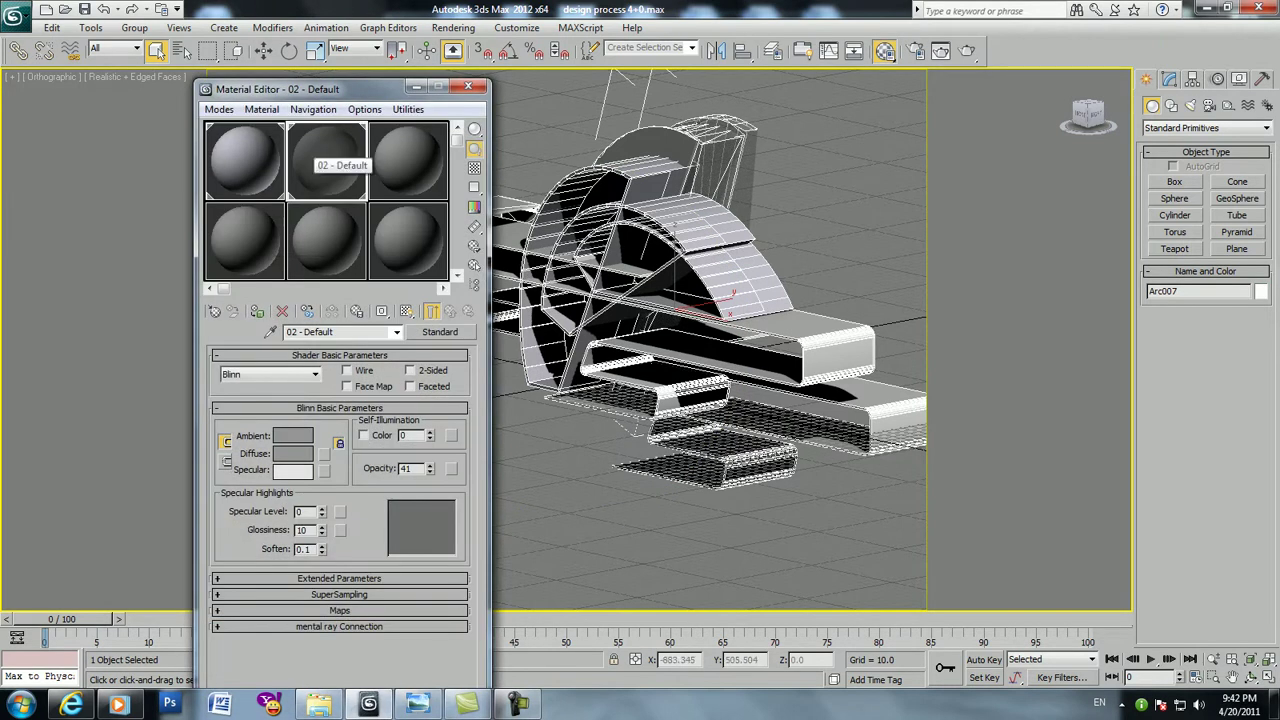
left_click(257, 311)
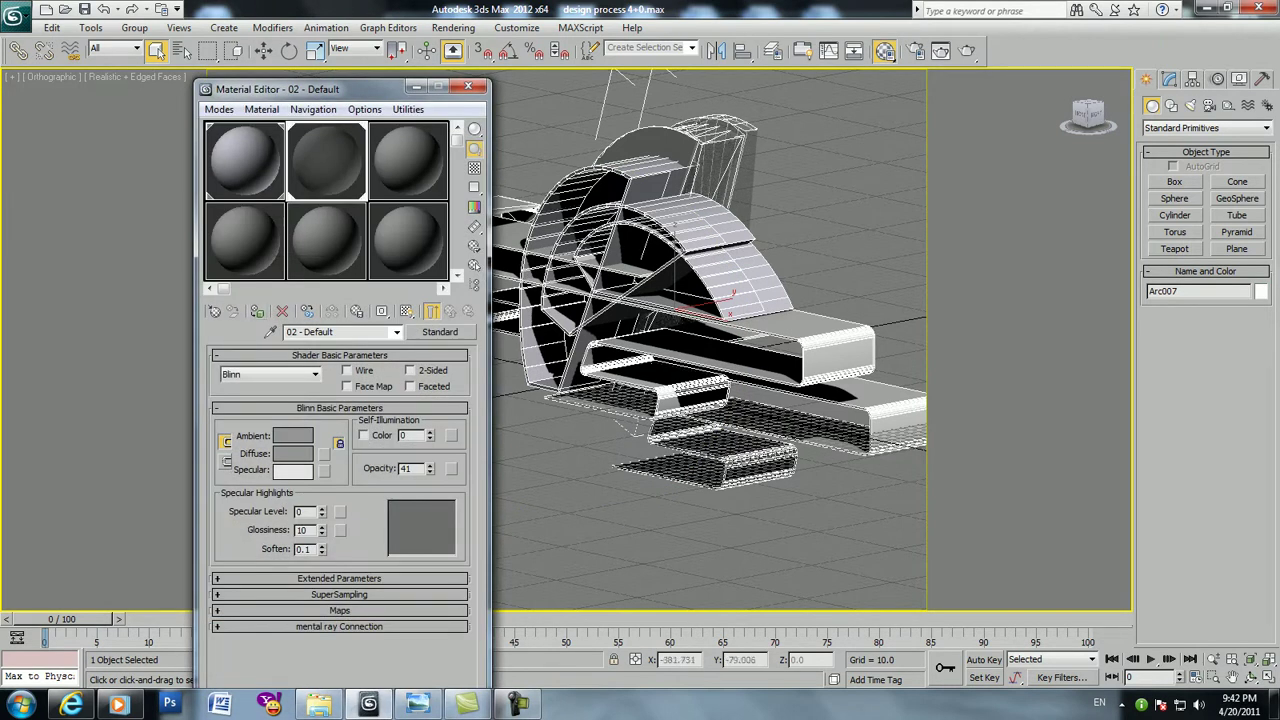
left_click_drag(722, 305, 765, 300)
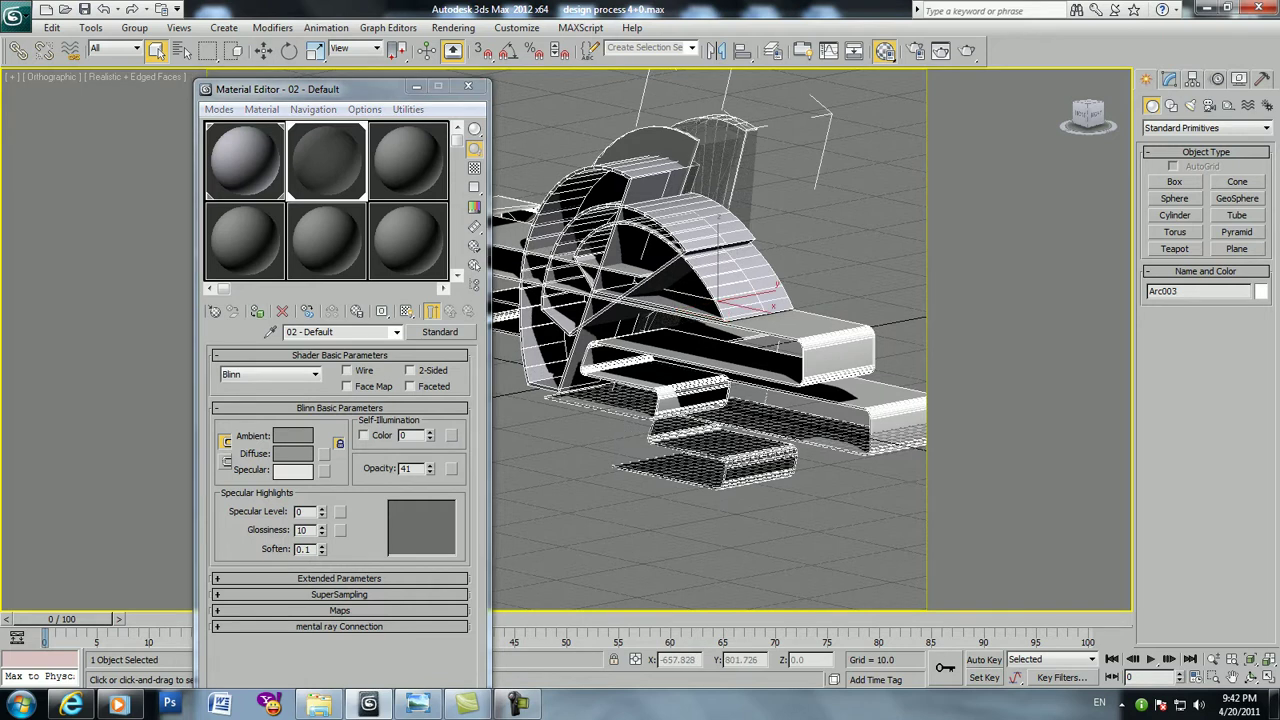
left_click(245, 160)
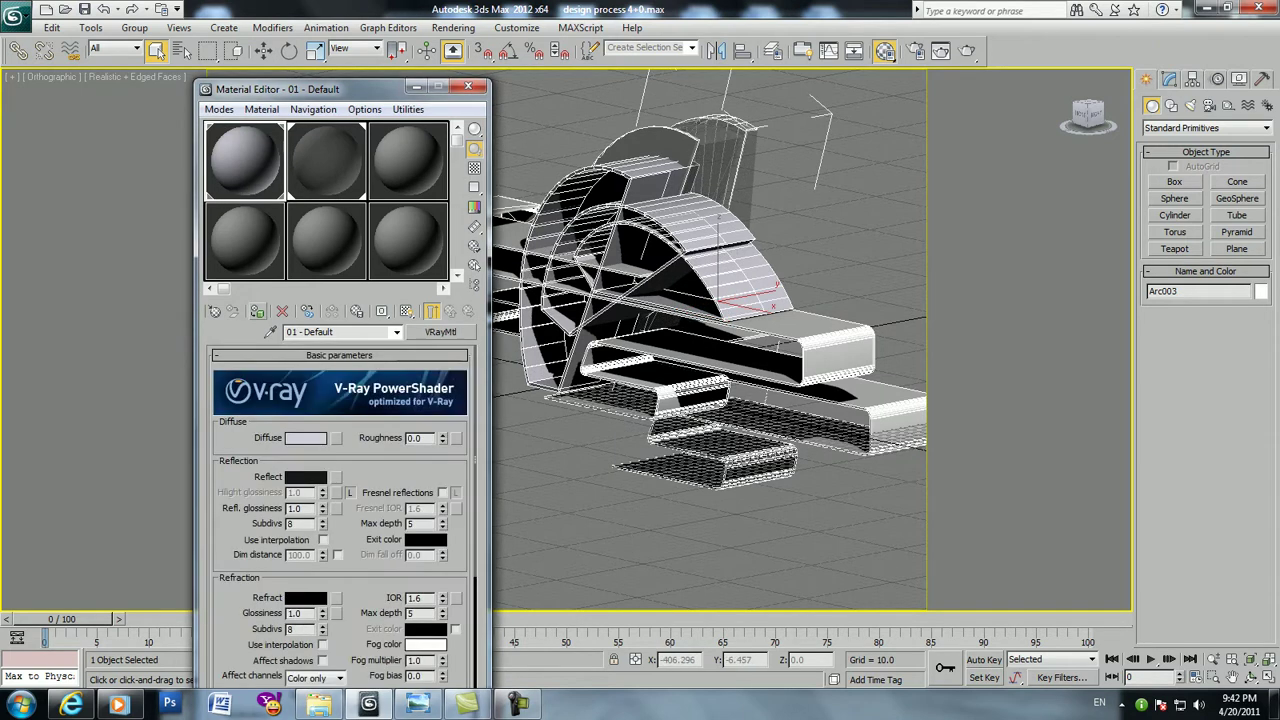
Shift-move a copy of the arc to the right and review the model from the side
left_click(263, 50)
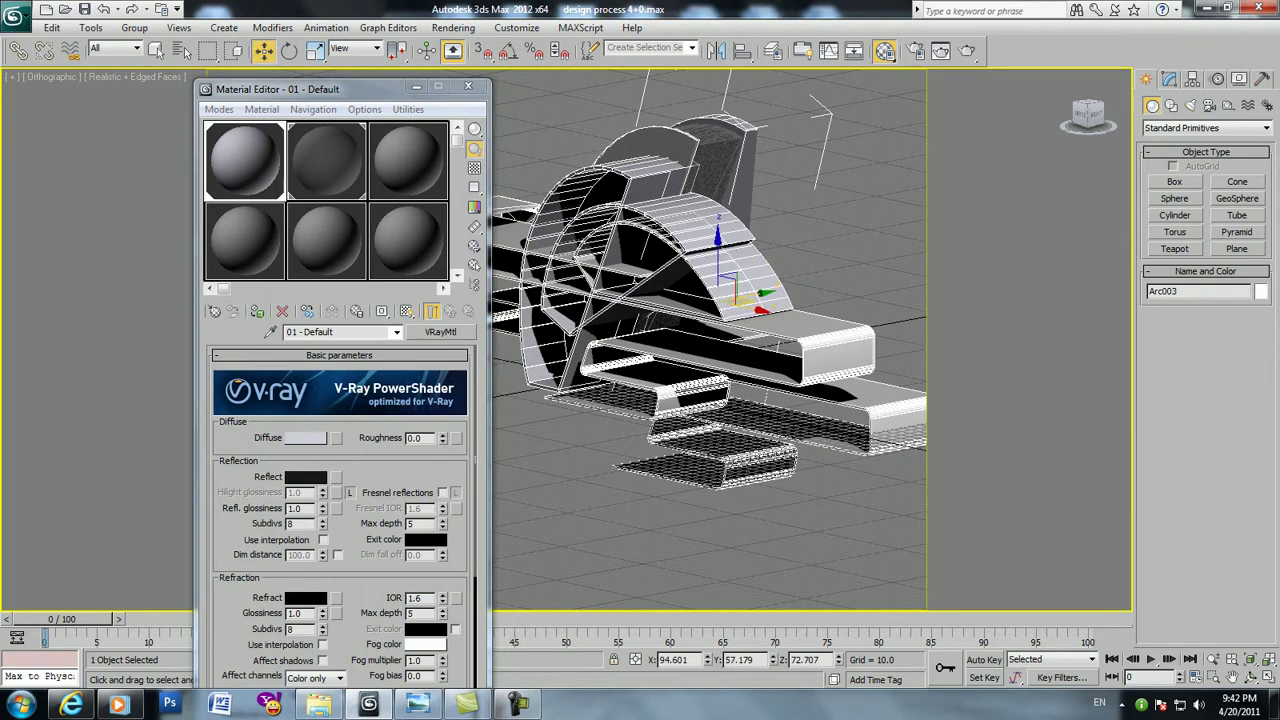
right_click(812, 154)
mouse_move(738, 300)
left_mouse_down("shift")
mouse_move(788, 320)
mouse_move(718, 312)
left_mouse_up("shift")
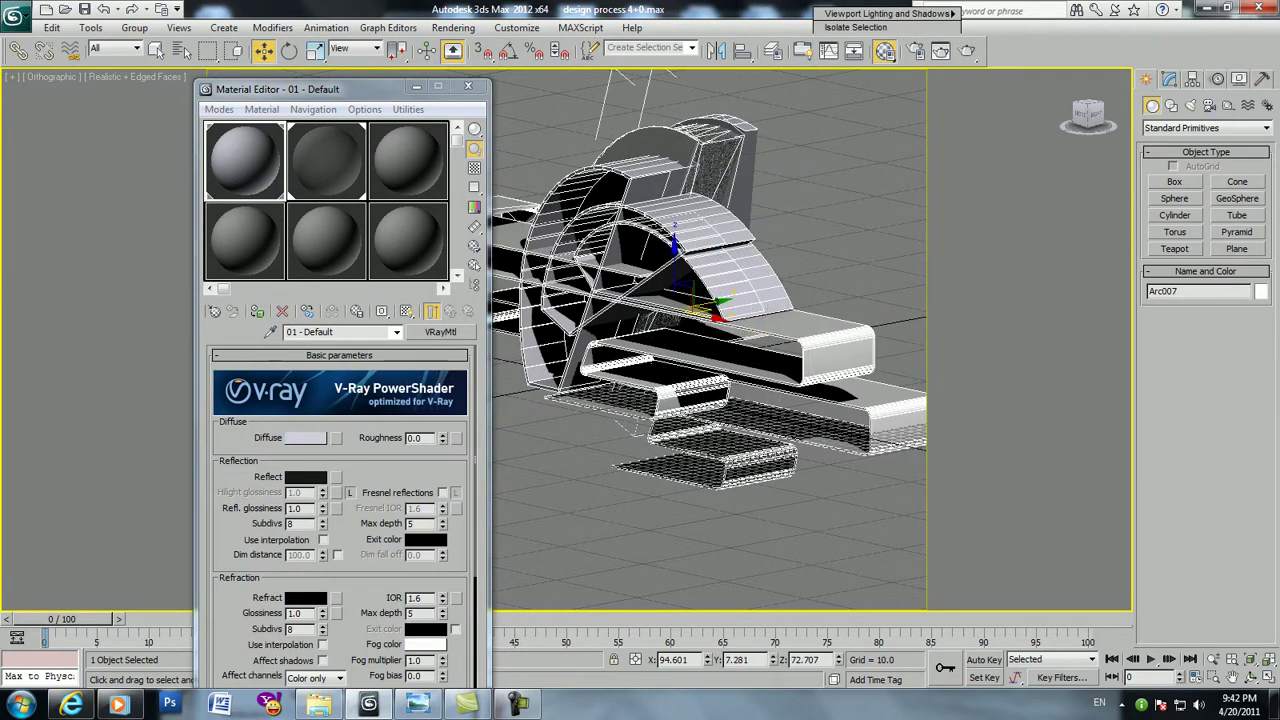
key("ctrl+d")
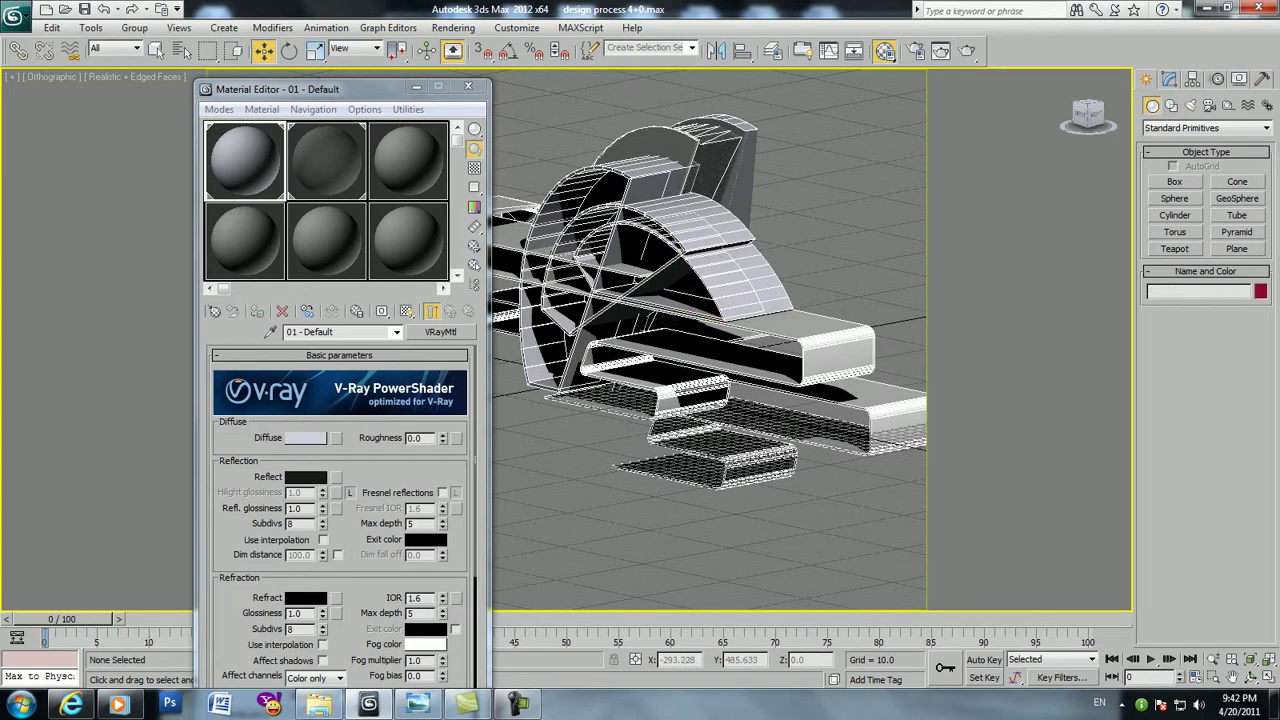
mouse_move(700, 320)
middle_mouse_down("alt")
mouse_move(860, 330)
mouse_move(820, 330)
middle_mouse_up("alt")
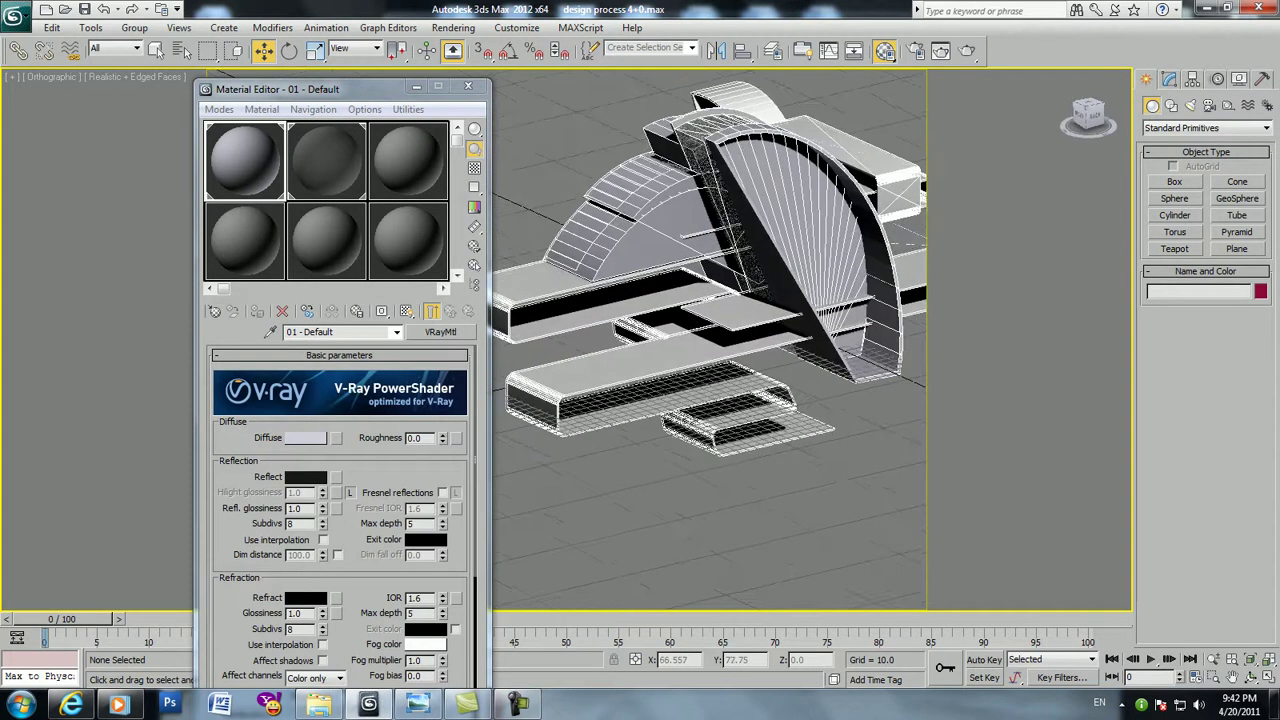
mouse_move(820, 330)
middle_mouse_down("alt")
mouse_move(780, 280)
mouse_move(810, 310)
mouse_move(700, 270)
middle_mouse_up("alt")
left_click(467, 86)
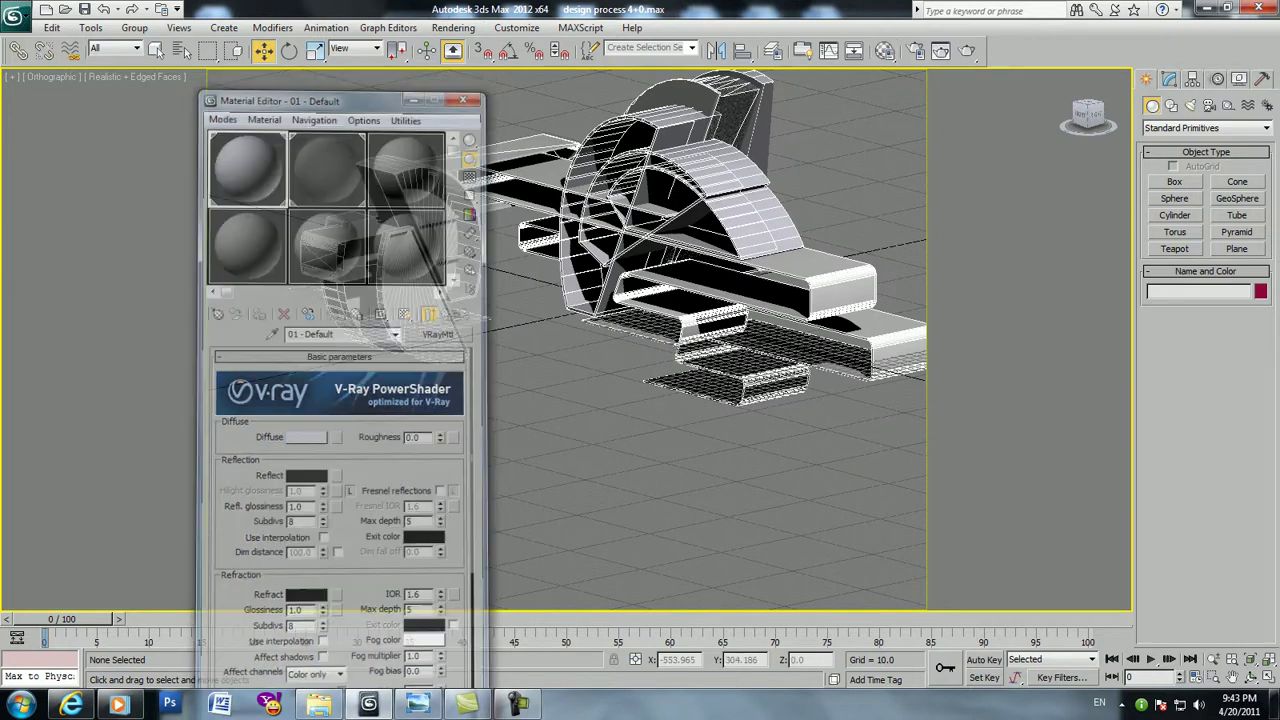
Move slab Line001 to a new spot and lower slab Line006 beneath the model
mouse_move(700, 270)
middle_mouse_down("alt")
mouse_move(700, 220)
mouse_move(680, 275)
middle_mouse_up("alt")
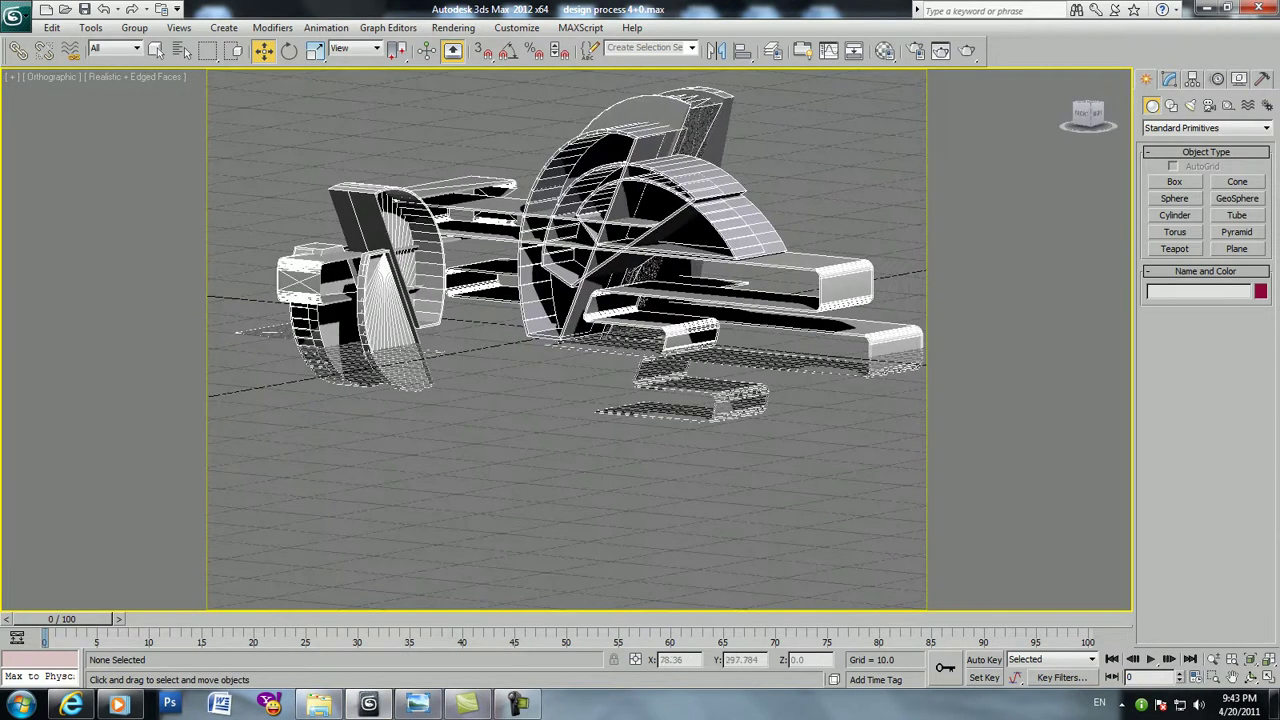
left_click(680, 275)
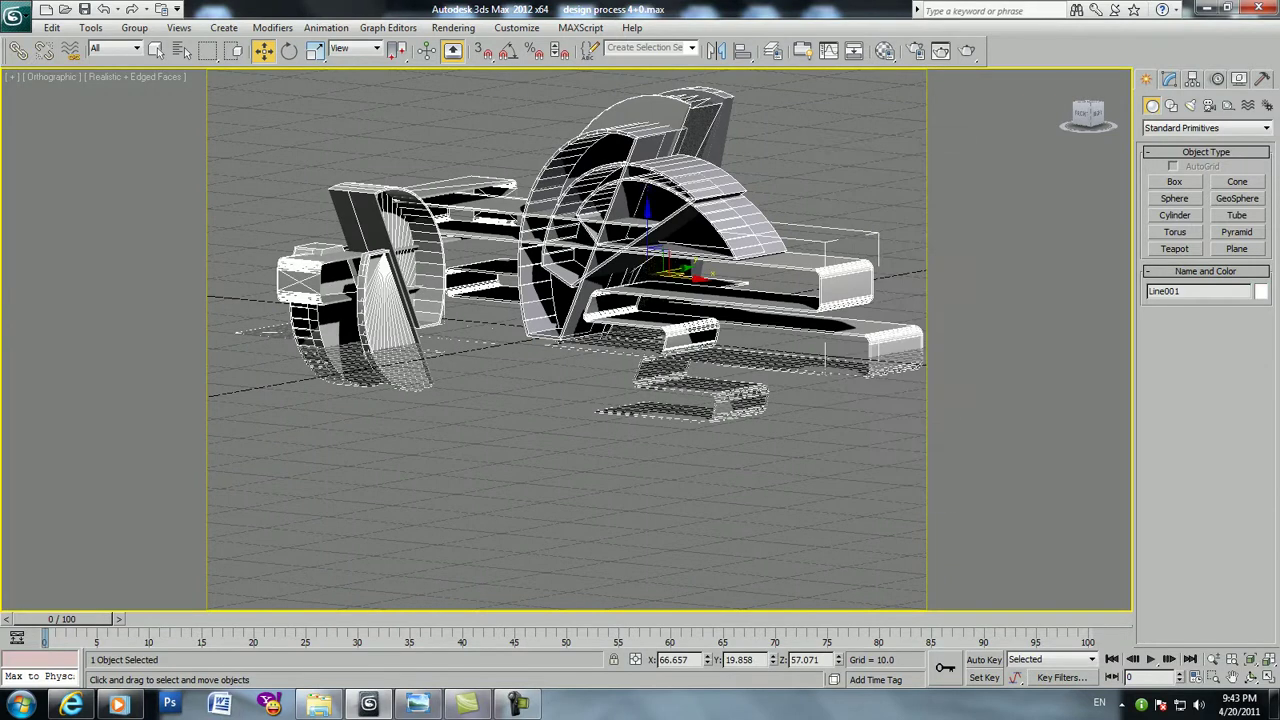
left_click_drag(690, 272, 700, 260)
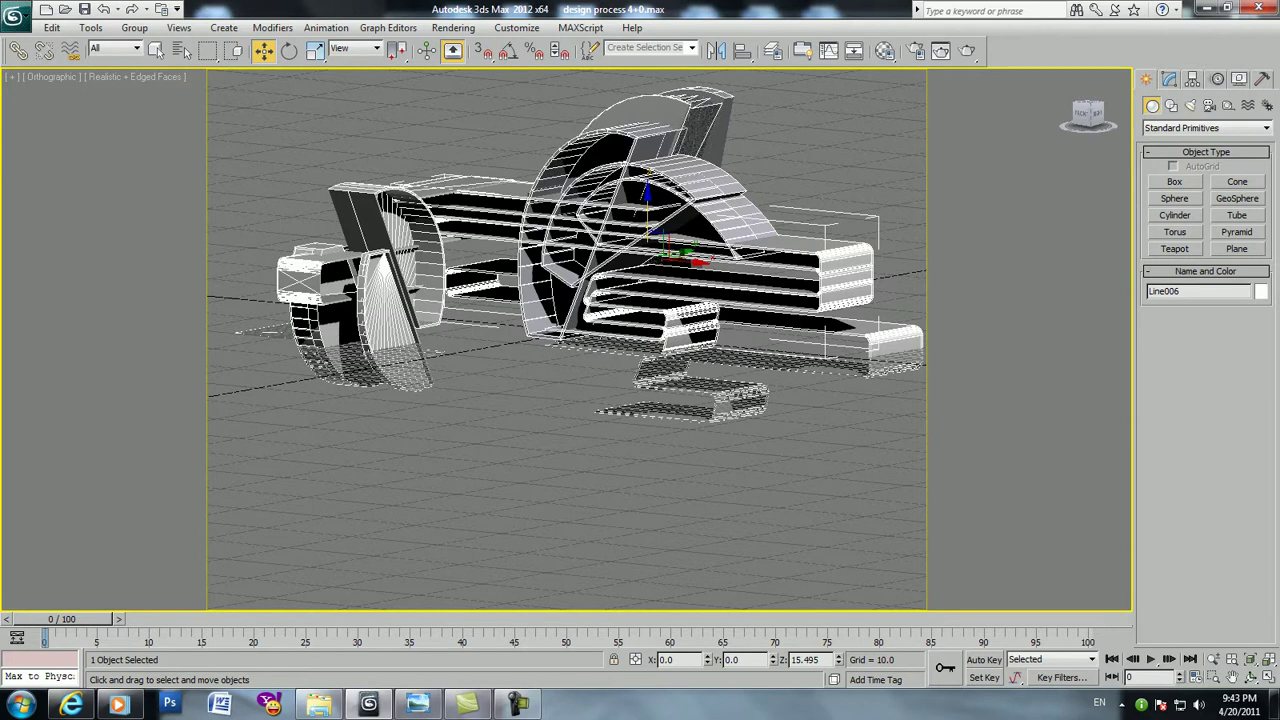
left_click(700, 272)
left_click_drag(700, 272, 690, 335)
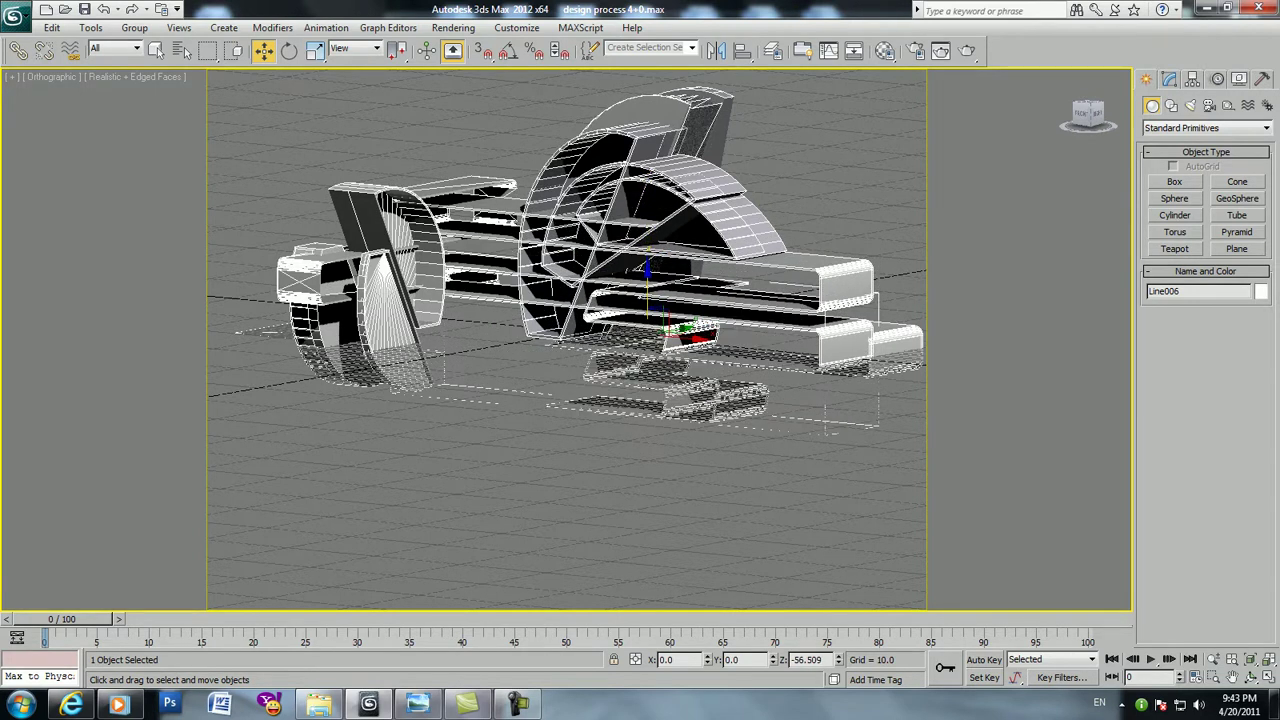
left_click(700, 272)
mouse_move(700, 272)
middle_mouse_down("alt")
mouse_move(540, 270)
mouse_move(595, 300)
middle_mouse_up("alt")
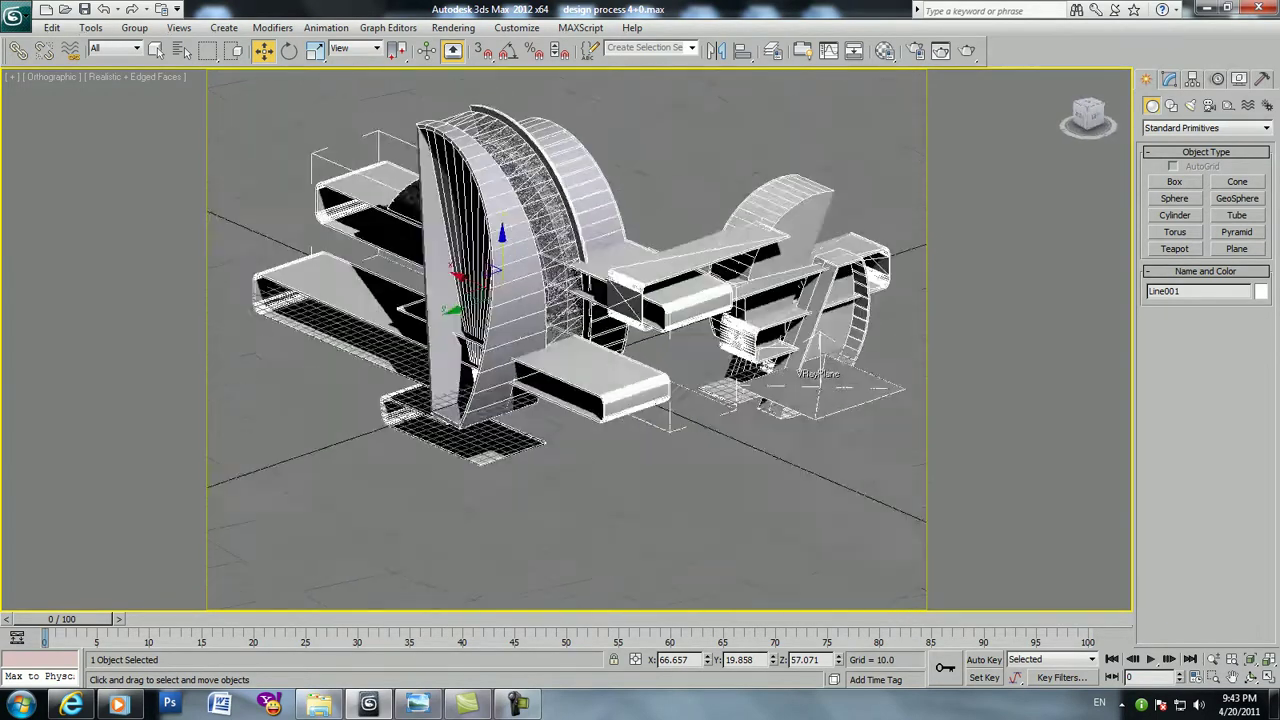
Add an FFD 2x2x2 modifier to the small end arc Arc009
scroll(560, 300, "up", 3)
left_click(530, 320)
left_click(1169, 79)
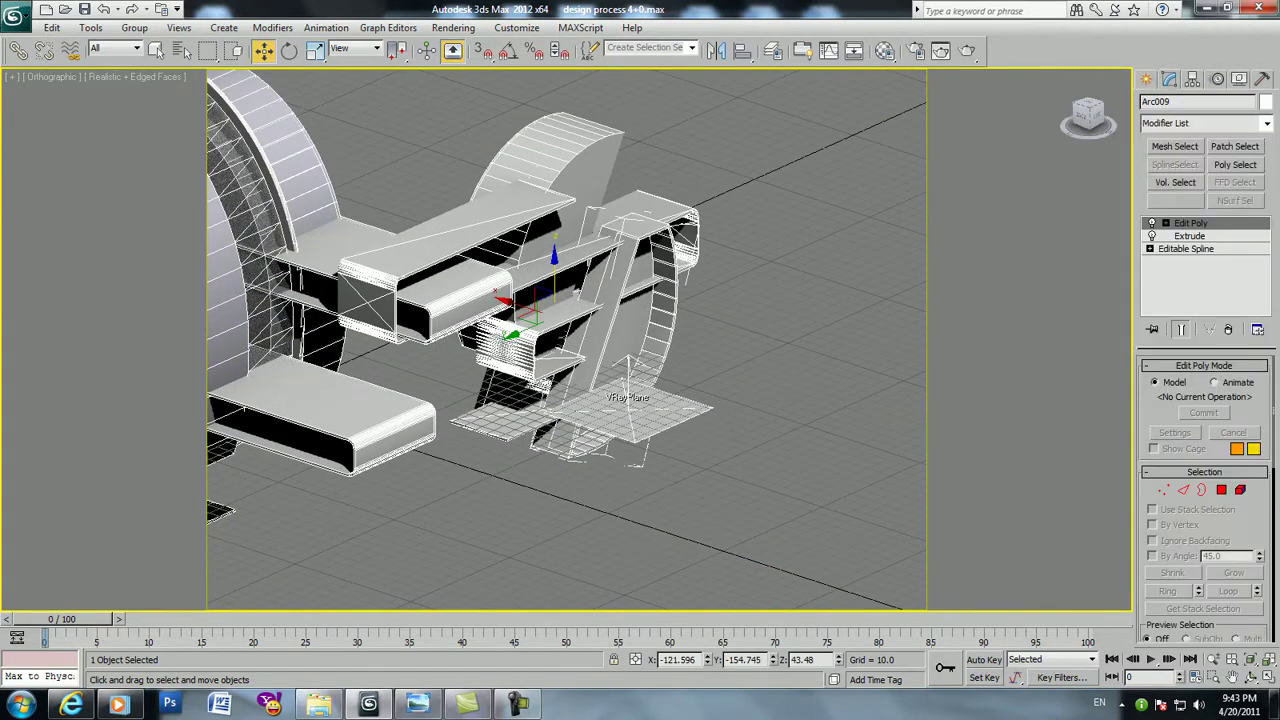
left_click(1205, 123)
type("ff")
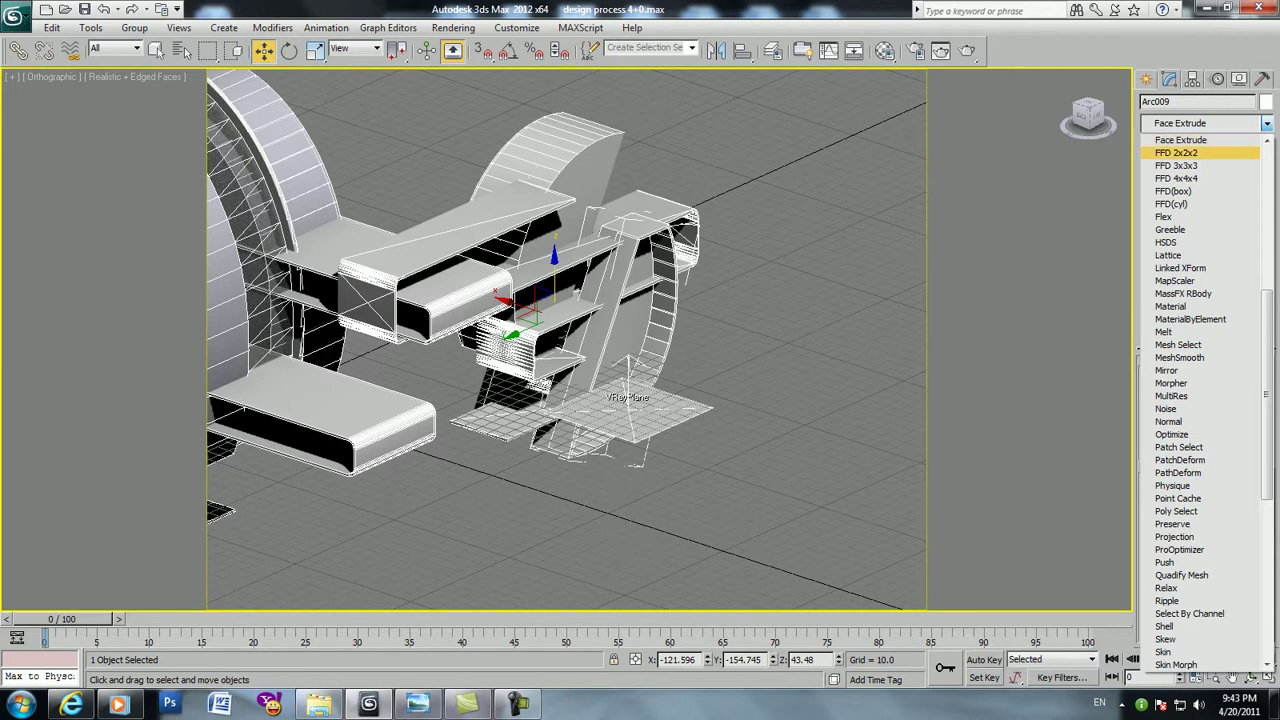
key("Return")
Drag a bottom and an upper lattice control point to skew Arc009 out of shape
key("1")
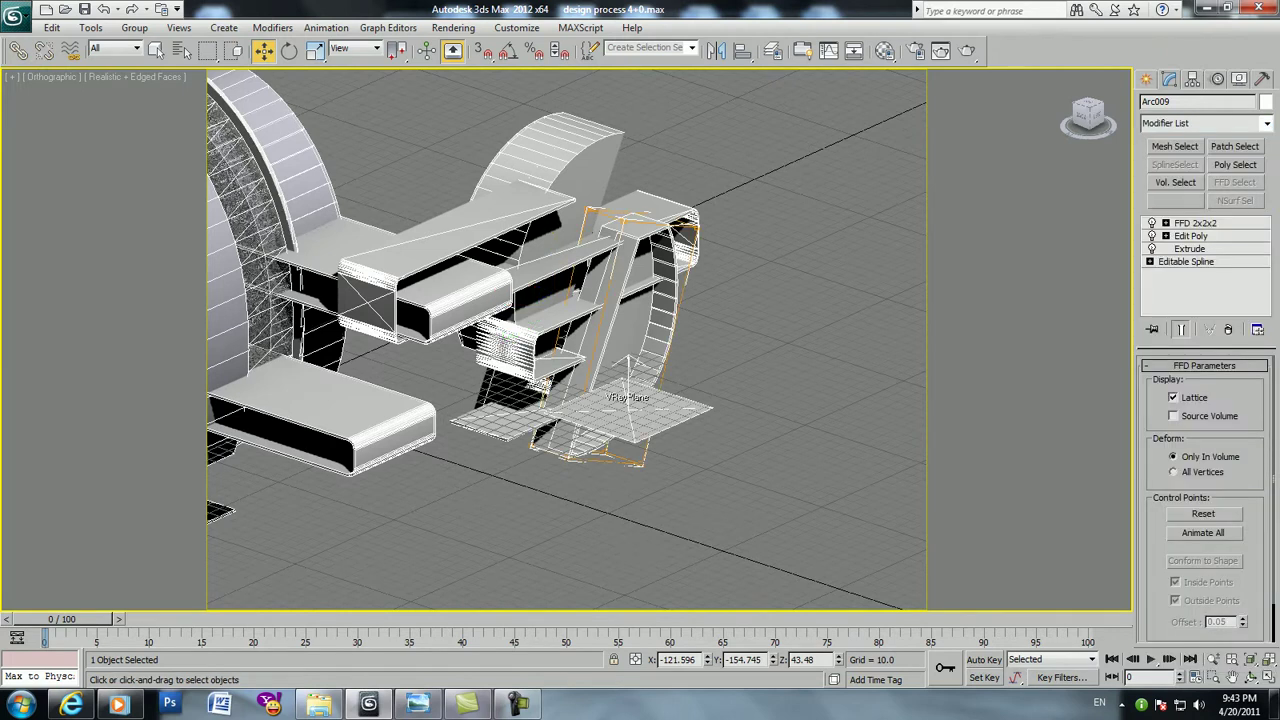
left_click(622, 458)
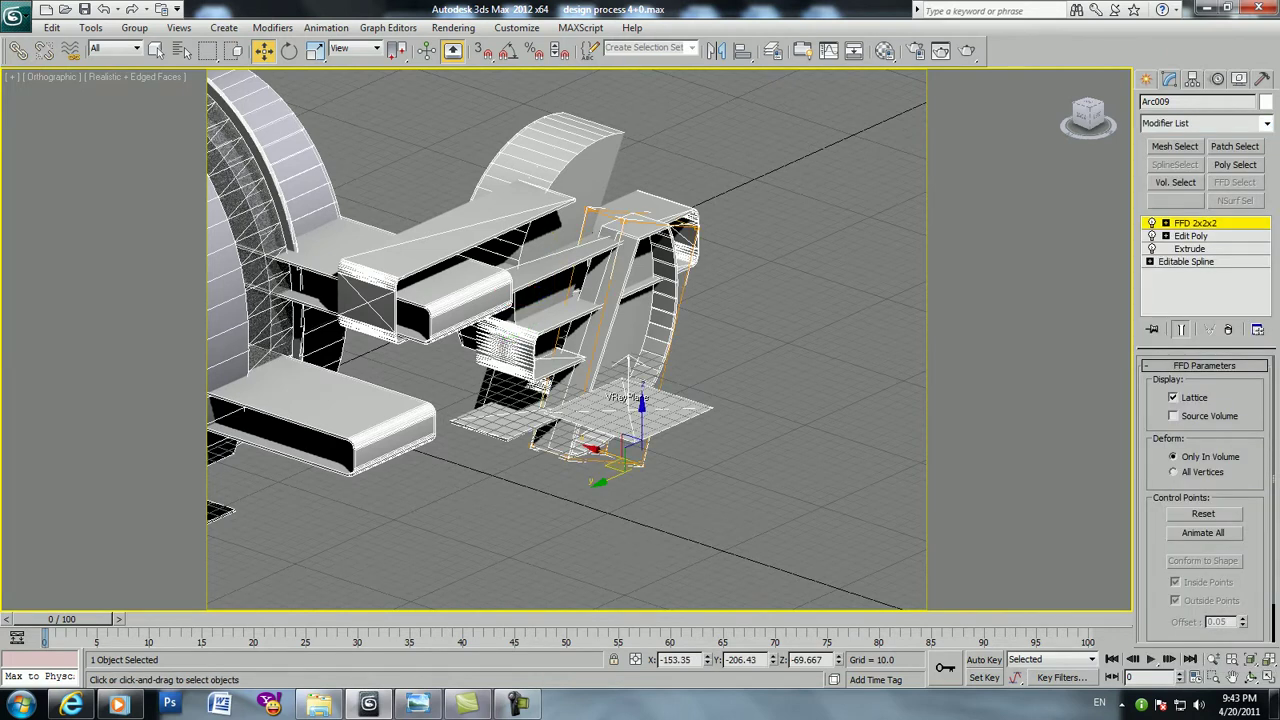
mouse_move(622, 456)
left_mouse_down()
mouse_move(592, 444)
mouse_move(640, 455)
left_mouse_up()
mouse_move(640, 455)
middle_mouse_down("alt")
mouse_move(921, 510)
mouse_move(922, 403)
middle_mouse_up("alt")
left_click(763, 242)
left_click_drag(763, 238, 790, 260)
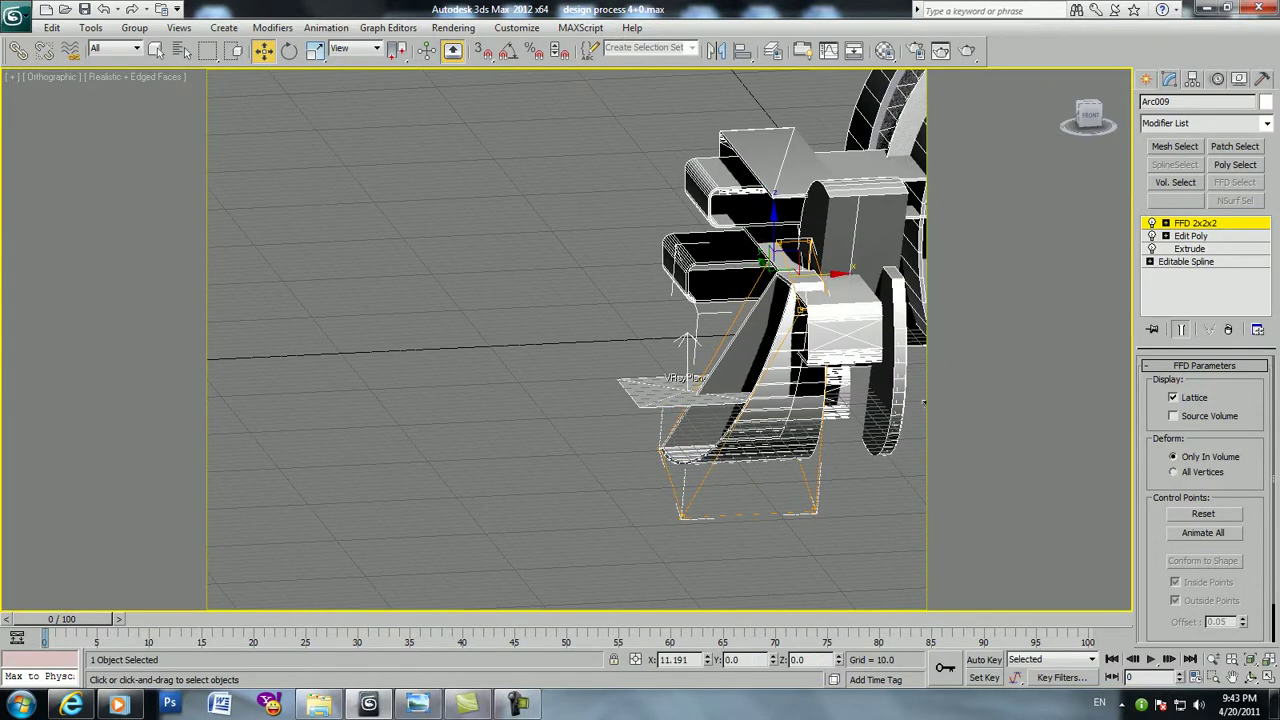
mouse_move(790, 260)
middle_mouse_down("alt")
mouse_move(900, 330)
mouse_move(449, 390)
middle_mouse_up("alt")
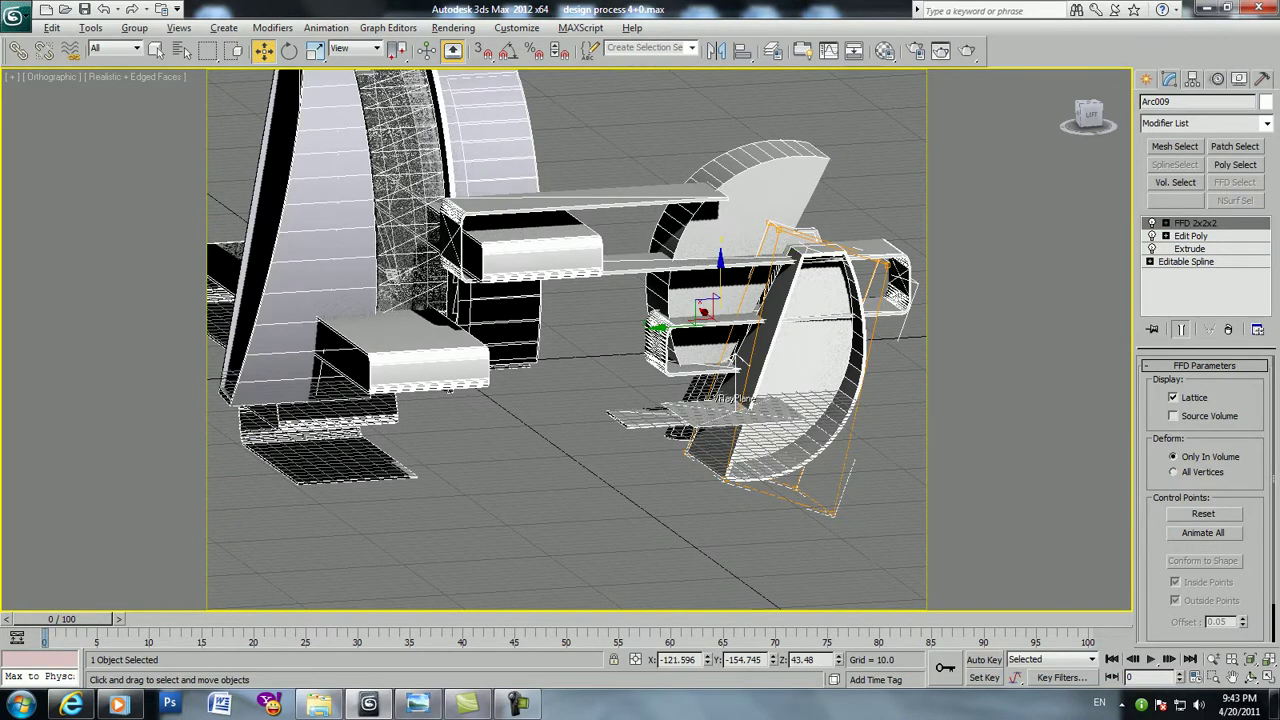
middle_click_drag(449, 390, 455, 360, "alt")
Select the extruded ribbon Line004 and frame it in a more frontal view
left_click(820, 330)
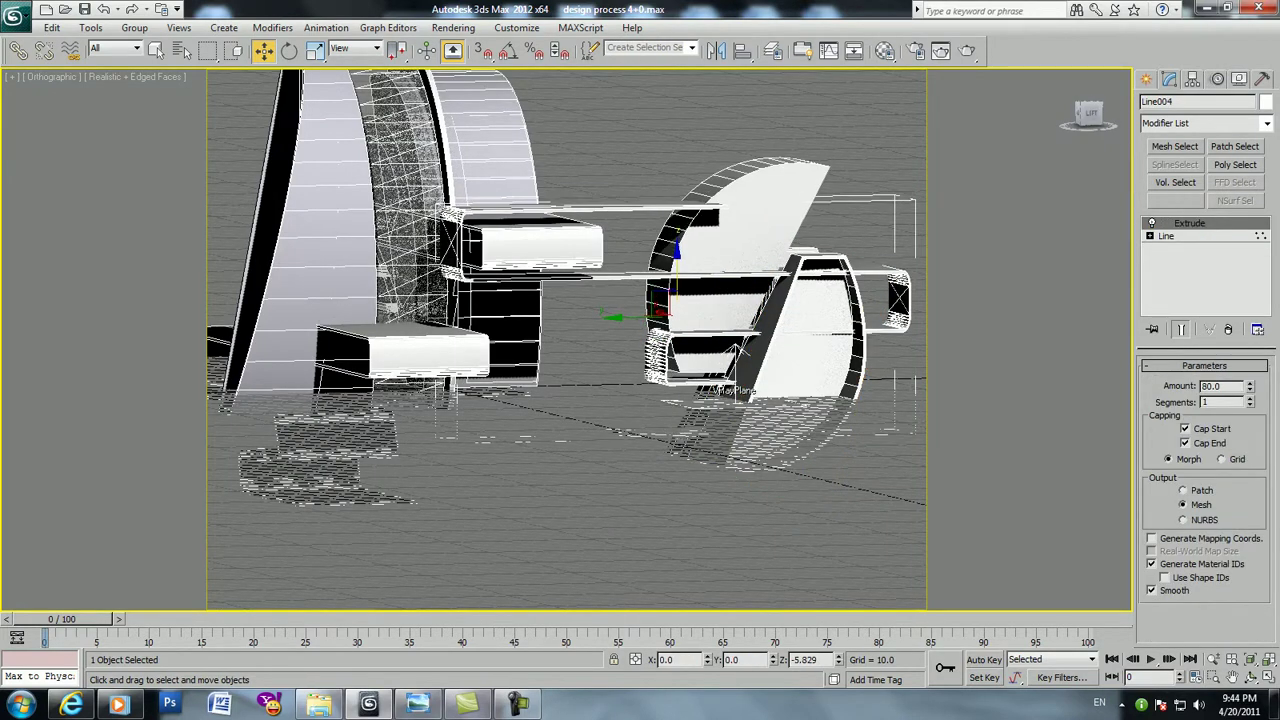
mouse_move(820, 330)
middle_mouse_down("alt")
mouse_move(690, 347)
mouse_move(620, 300)
middle_mouse_up("alt")
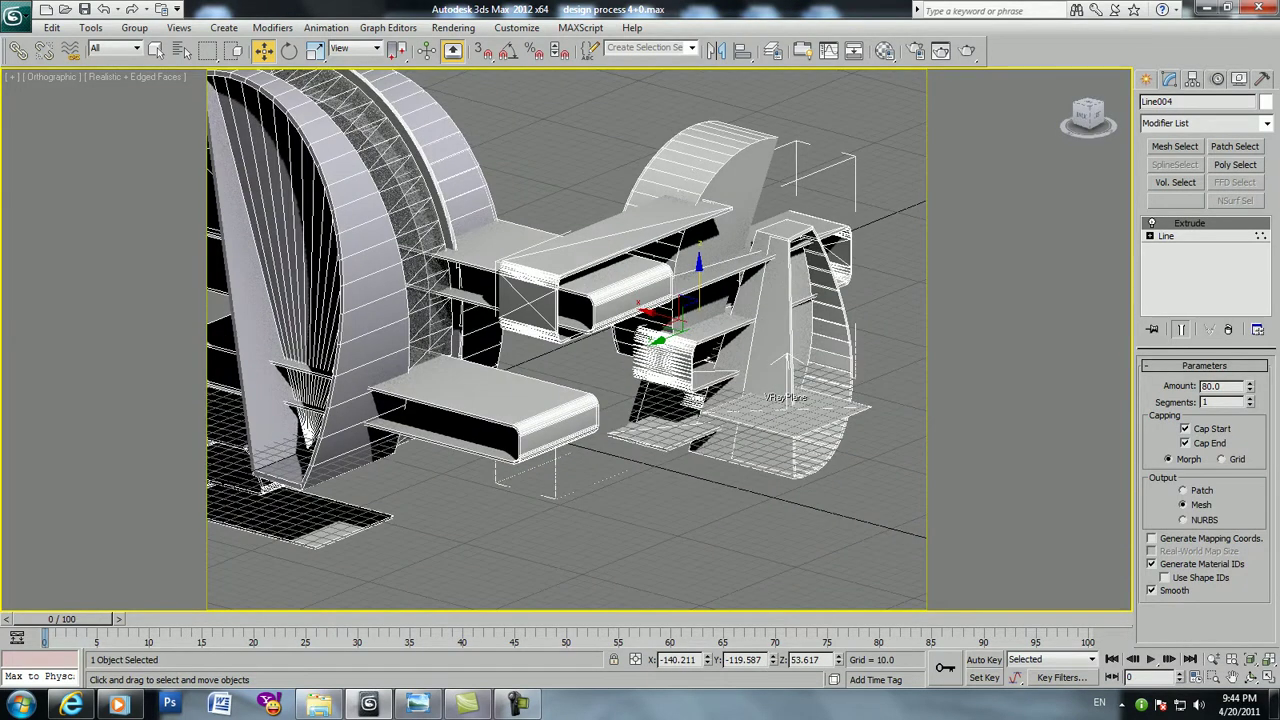
middle_click_drag(566, 338, 470, 340)
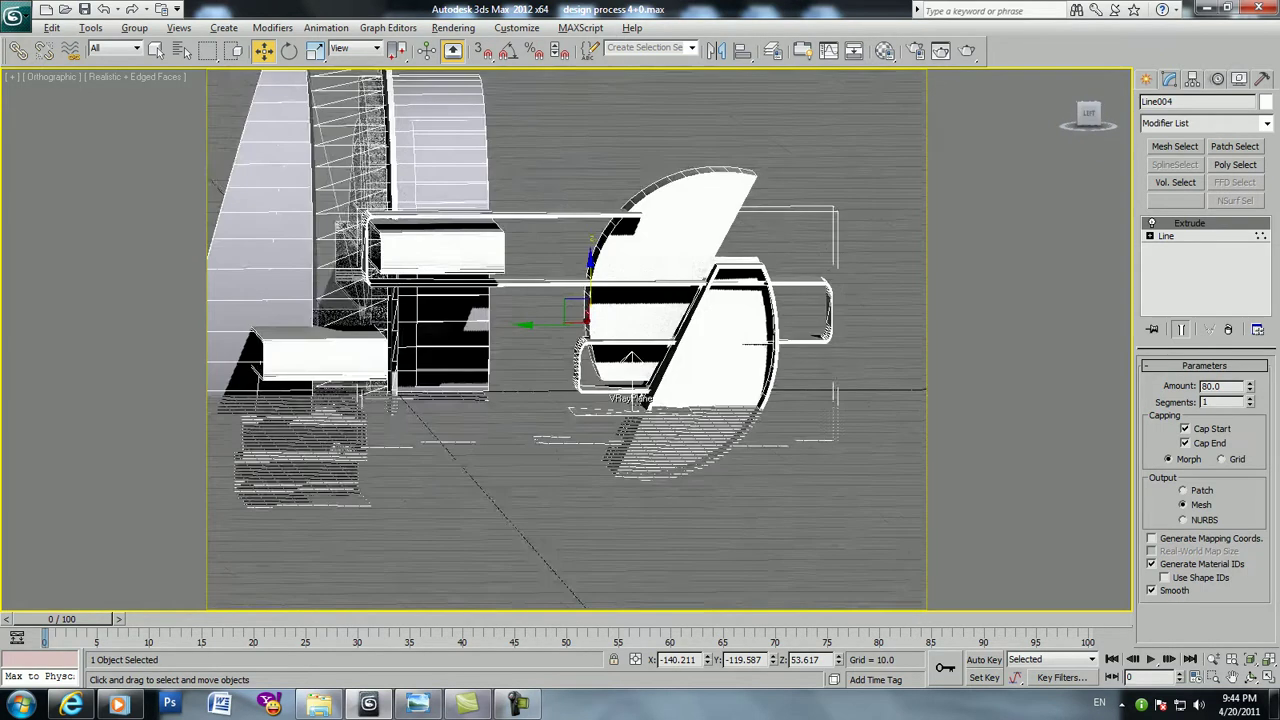
scroll(566, 380, "down", 1)
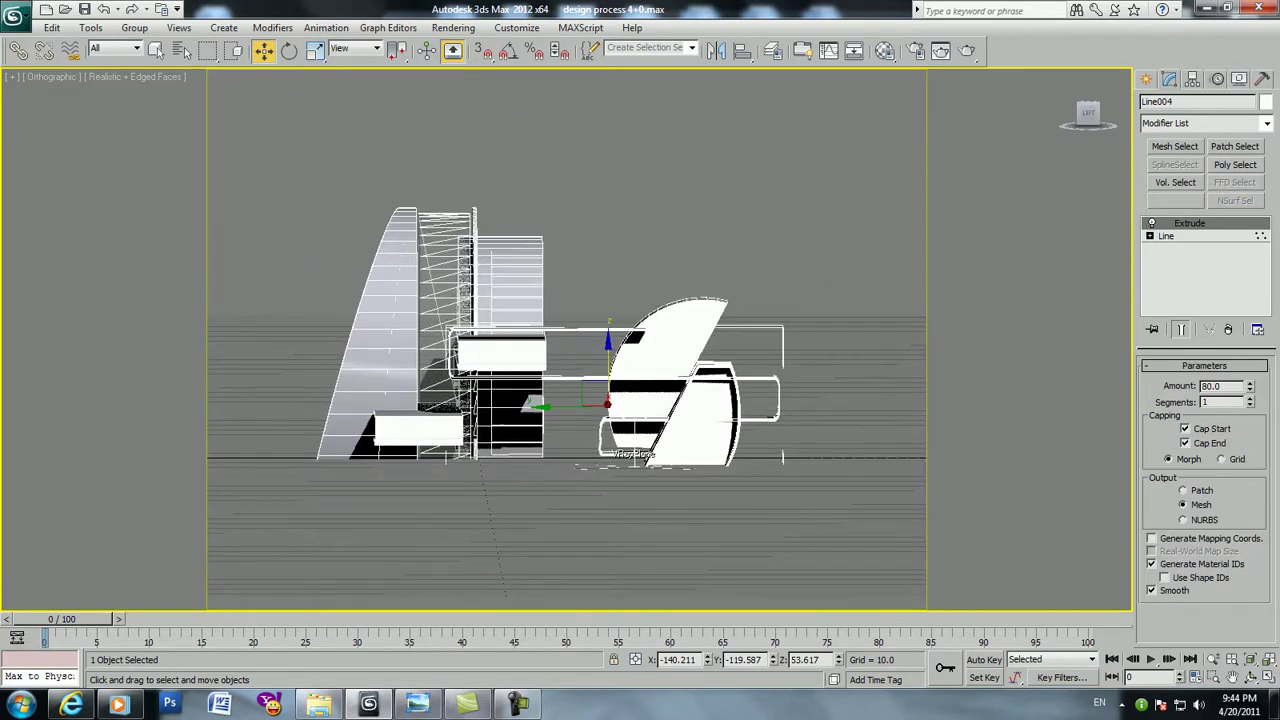
scroll(598, 352, "up", 1)
scroll(598, 352, "up", 1)
middle_click_drag(598, 352, 603, 343)
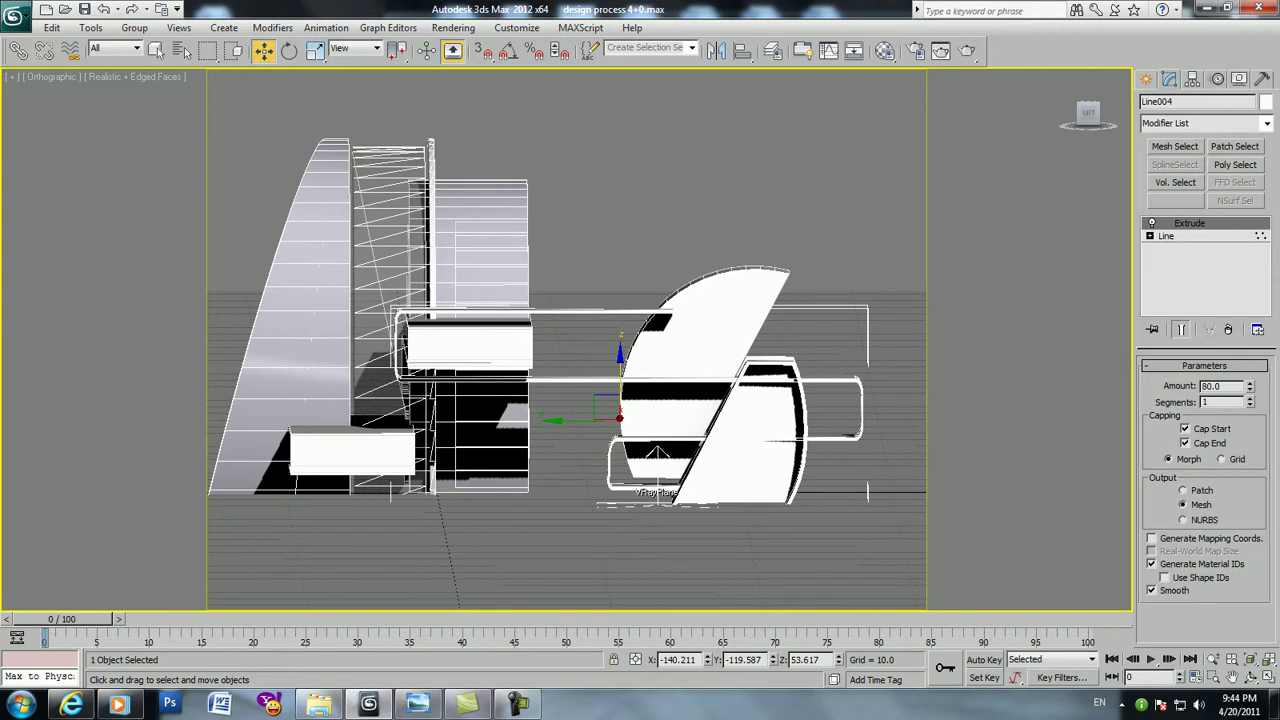
Raise two vertices of Line004's profile line, then return to the Extrude level
left_click(1166, 236)
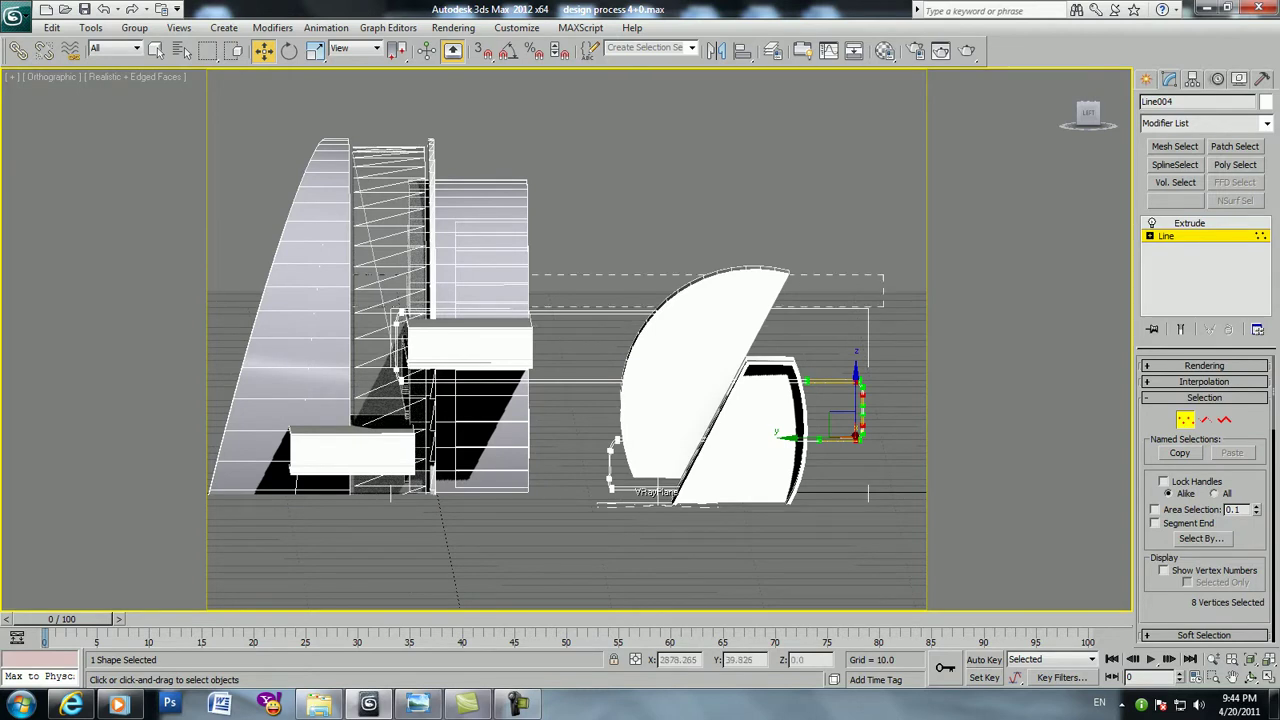
left_click(400, 311)
left_click_drag(401, 280, 401, 266)
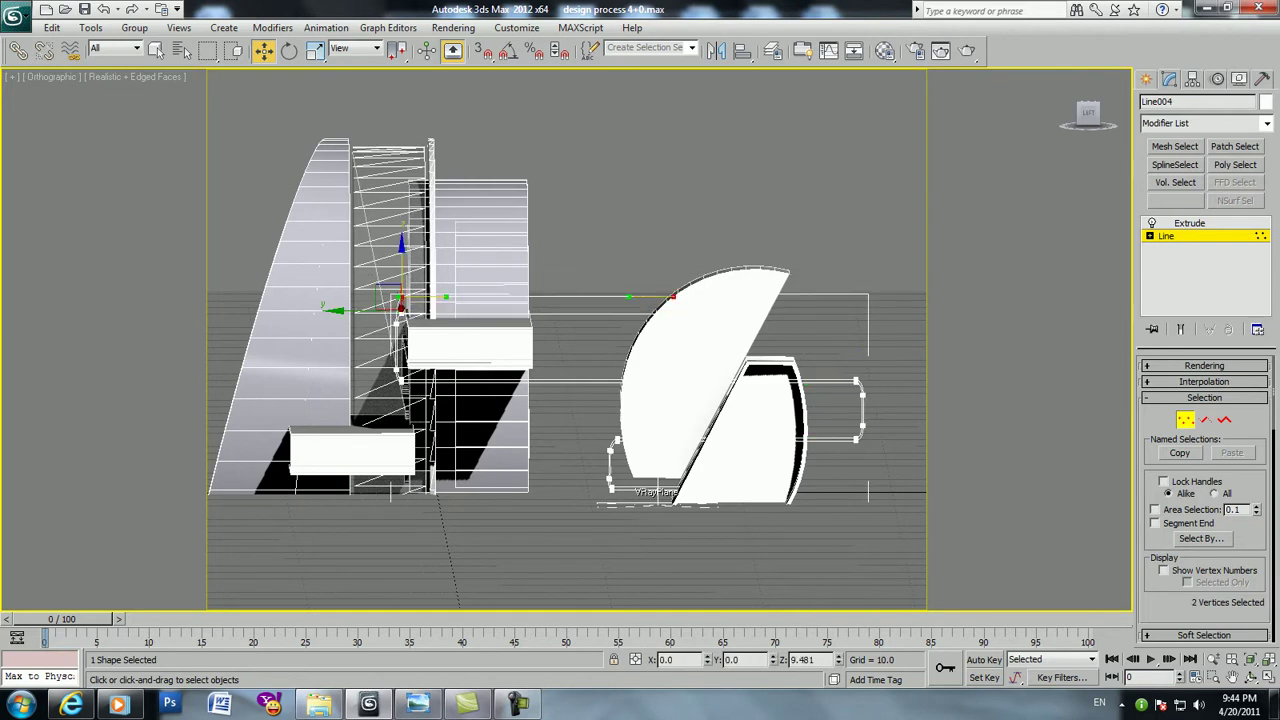
left_click(1189, 223)
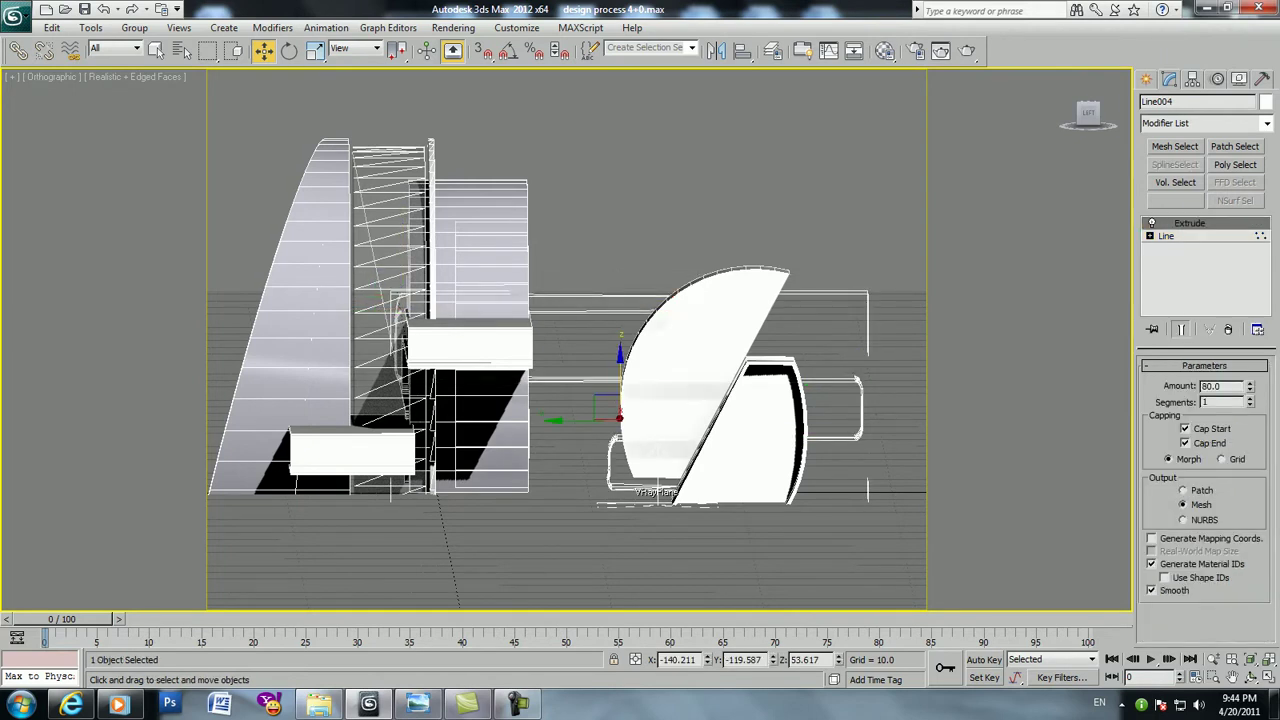
right_click(772, 278)
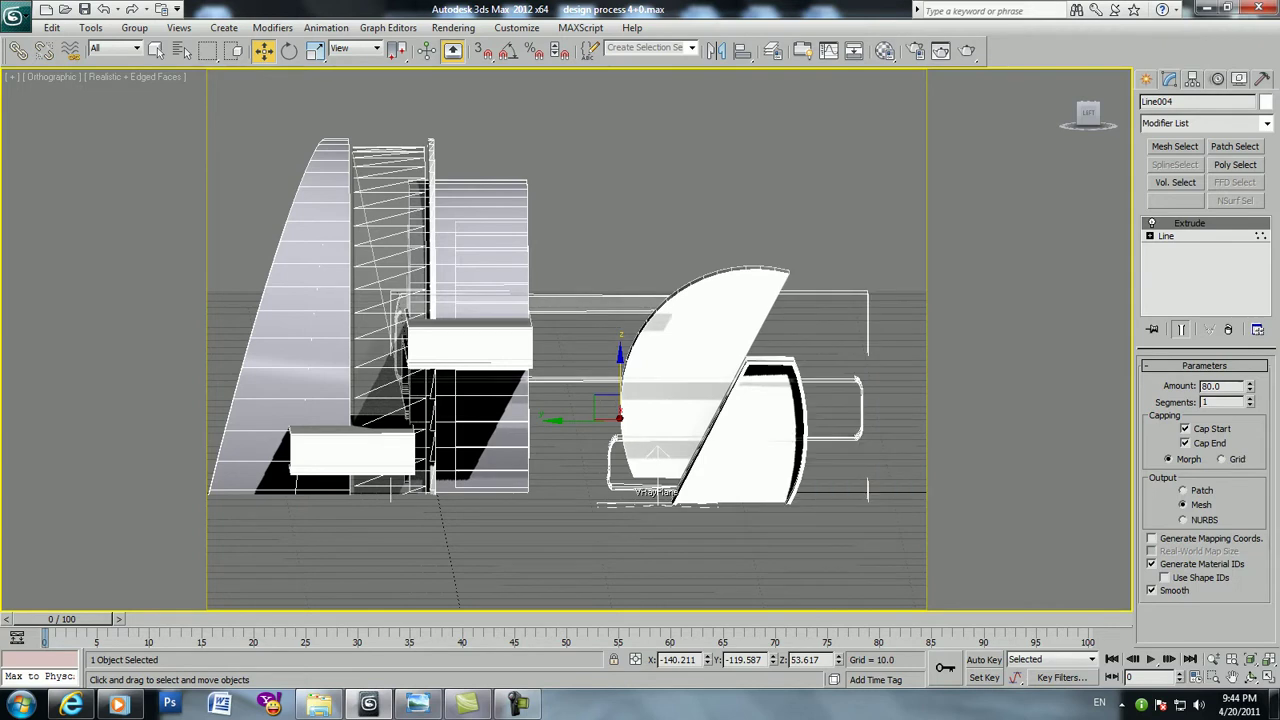
Region-select two Line004 path vertices and pull them along Y to stretch the ribbon
mouse_move(566, 330)
middle_mouse_down("alt")
mouse_move(610, 380)
mouse_move(640, 370)
mouse_move(600, 360)
mouse_move(625, 350)
middle_mouse_up("alt")
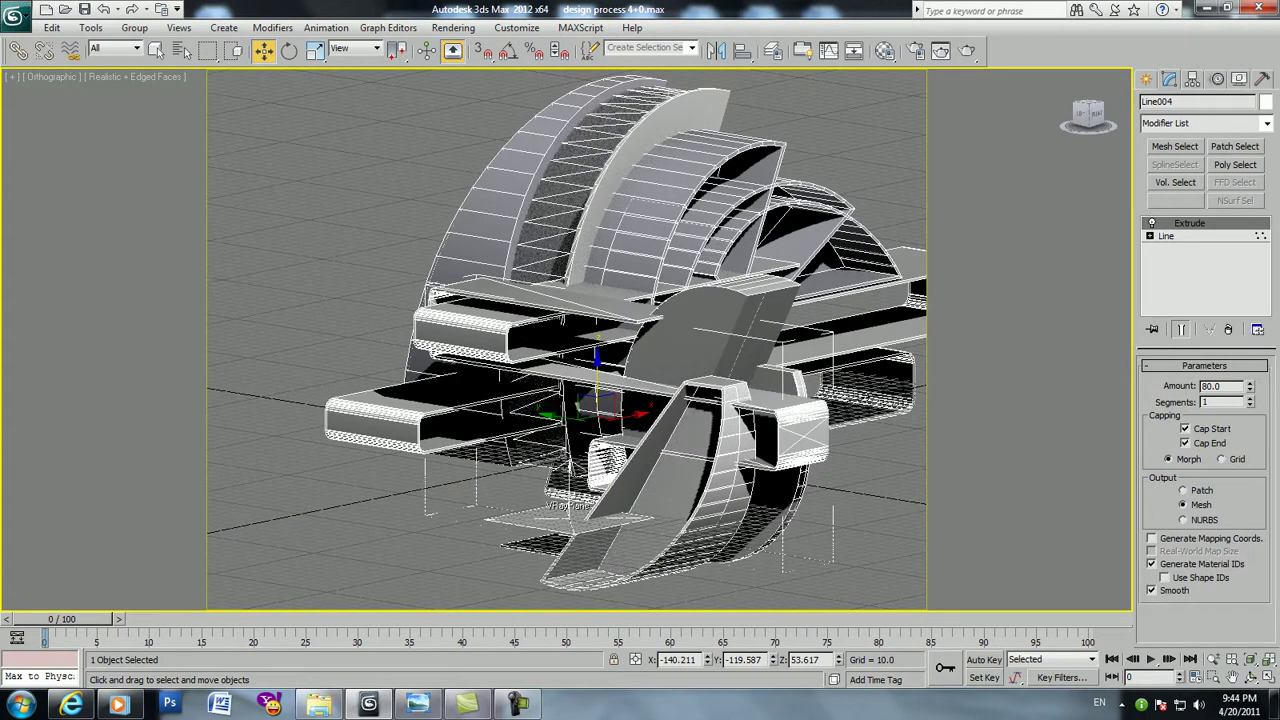
left_click(1166, 236)
key("1")
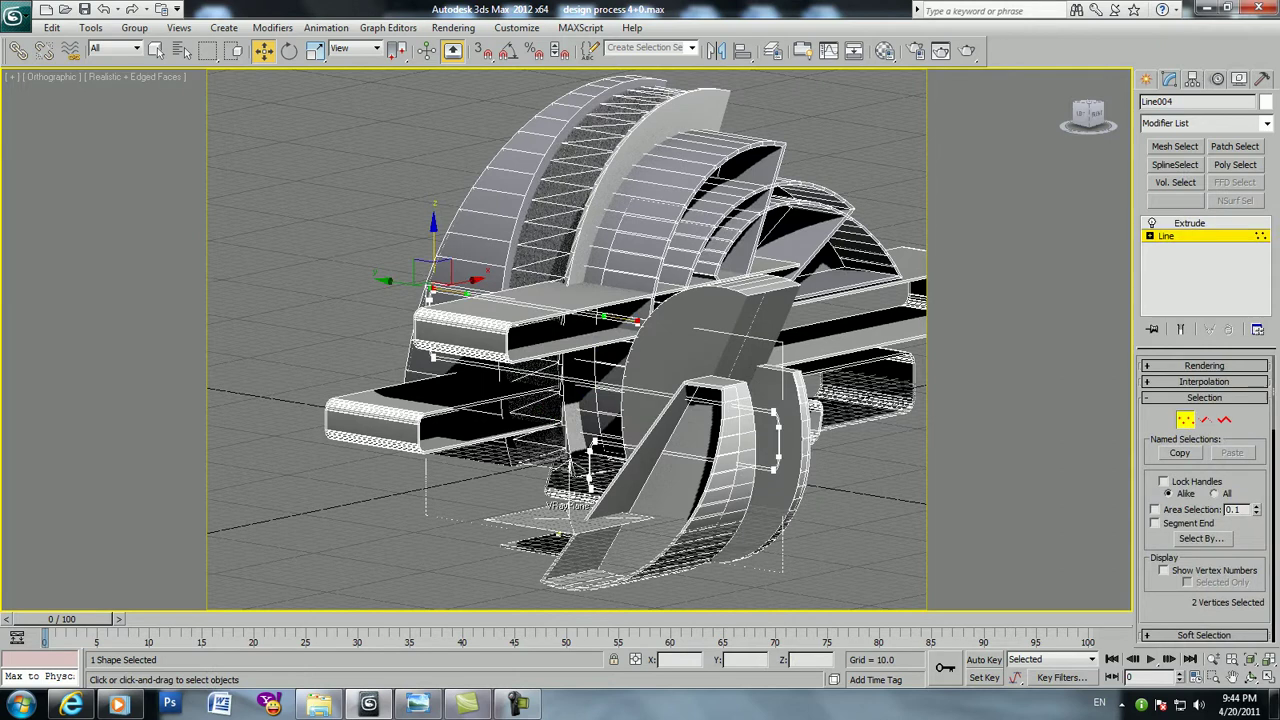
left_click_drag(423, 277, 740, 365)
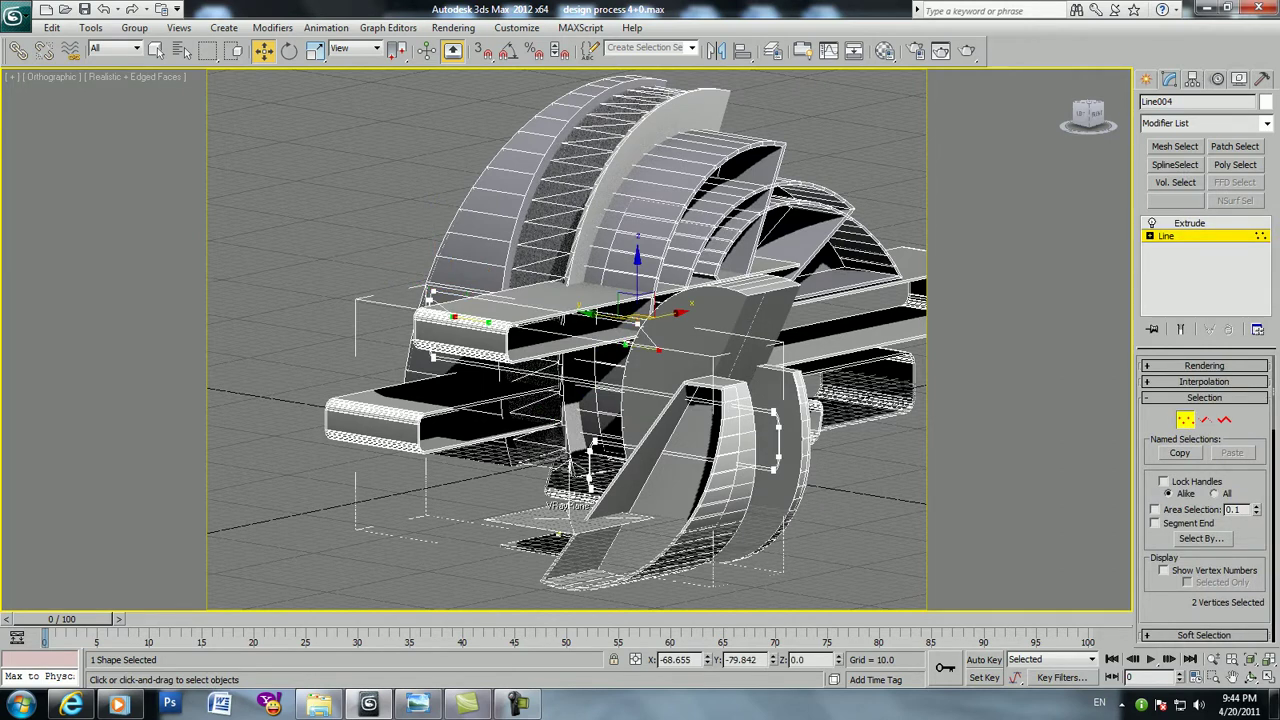
left_click_drag(598, 316, 604, 320)
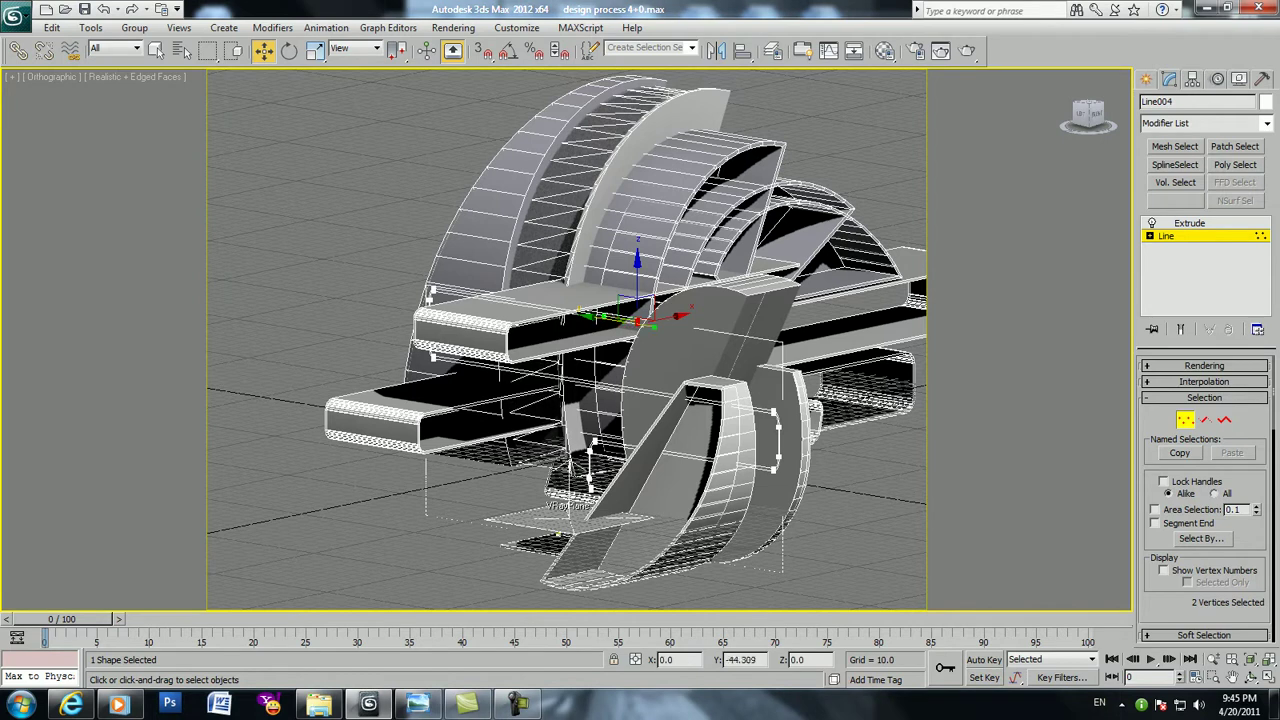
left_click_drag(604, 320, 640, 330)
left_click(1189, 223)
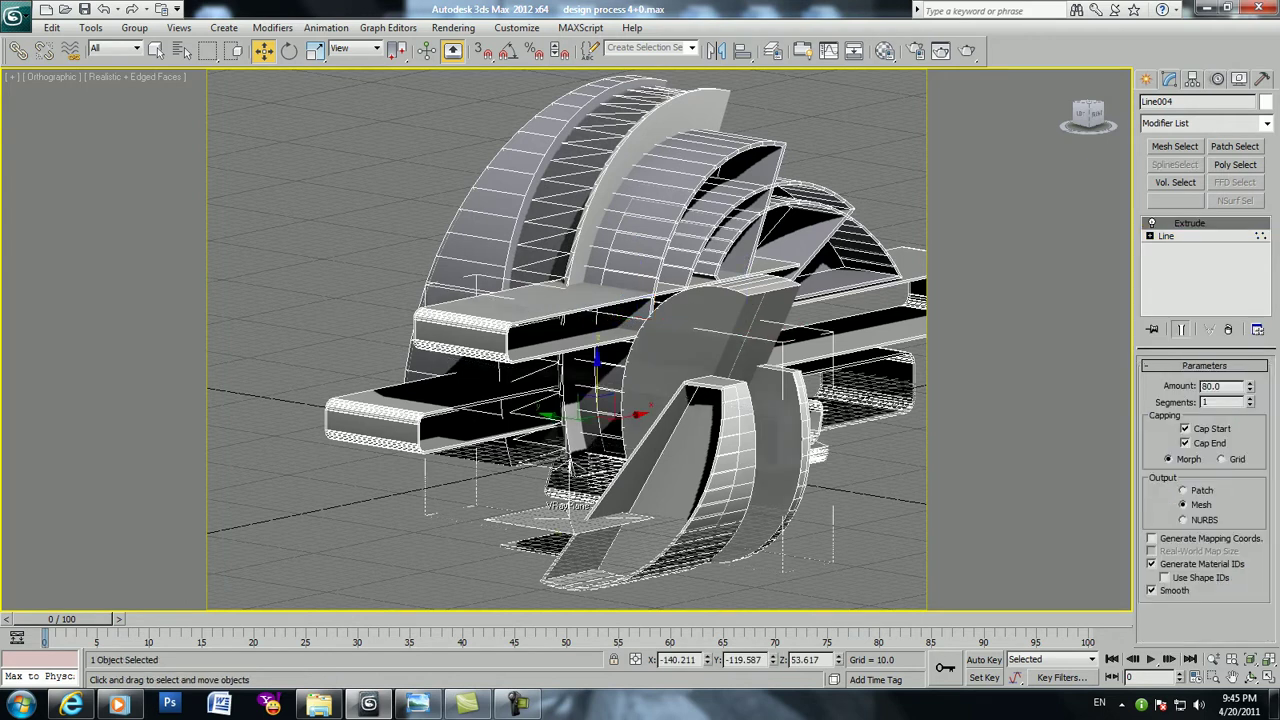
mouse_move(560, 340)
middle_mouse_down("alt")
mouse_move(700, 340)
mouse_move(540, 368)
mouse_move(565, 362)
middle_mouse_up("alt")
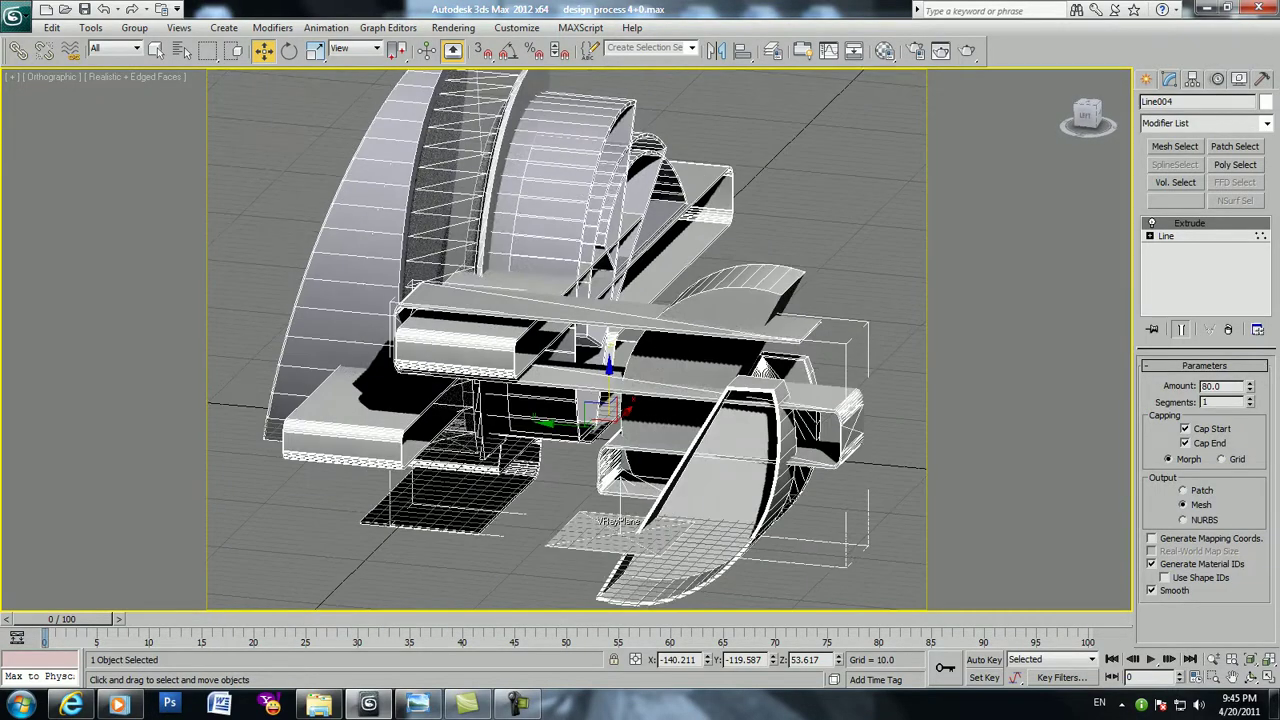
left_click(1205, 123)
Add Edit Poly to Line004 and move its mesh vertices to deform the curved form
key("e")
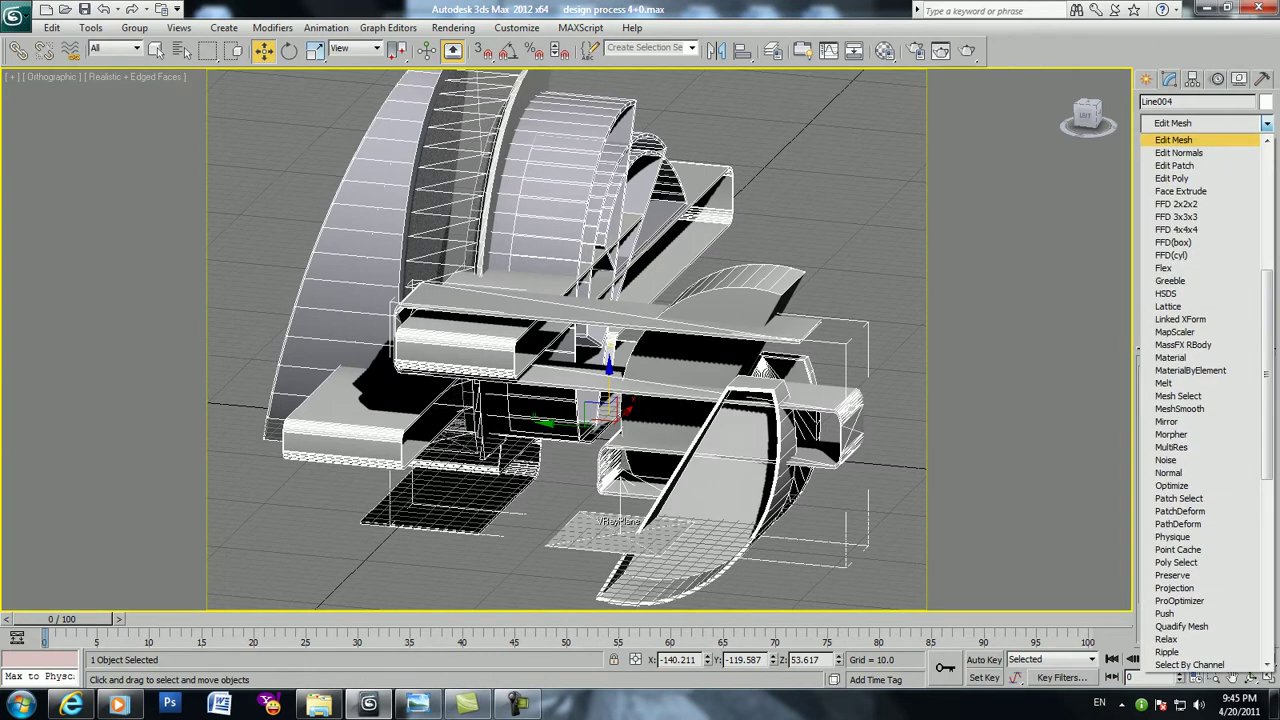
key("Return")
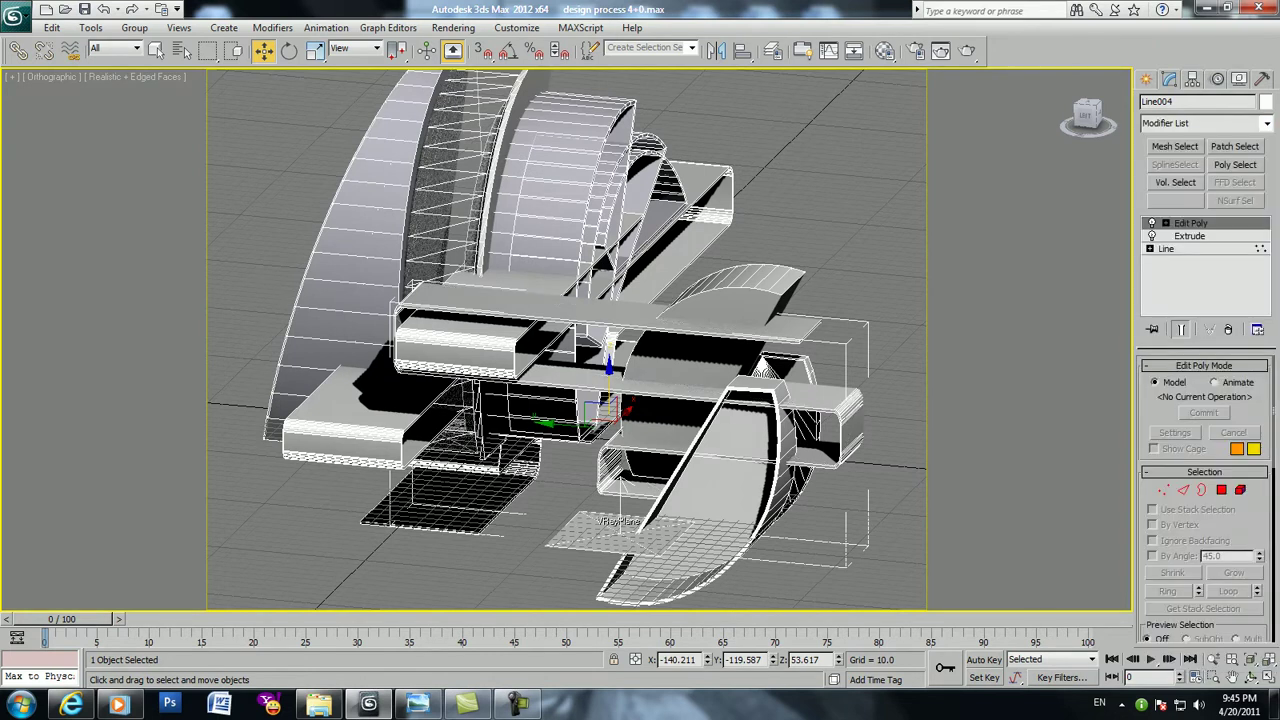
left_click(1163, 489)
left_click(1163, 489)
left_click(800, 340)
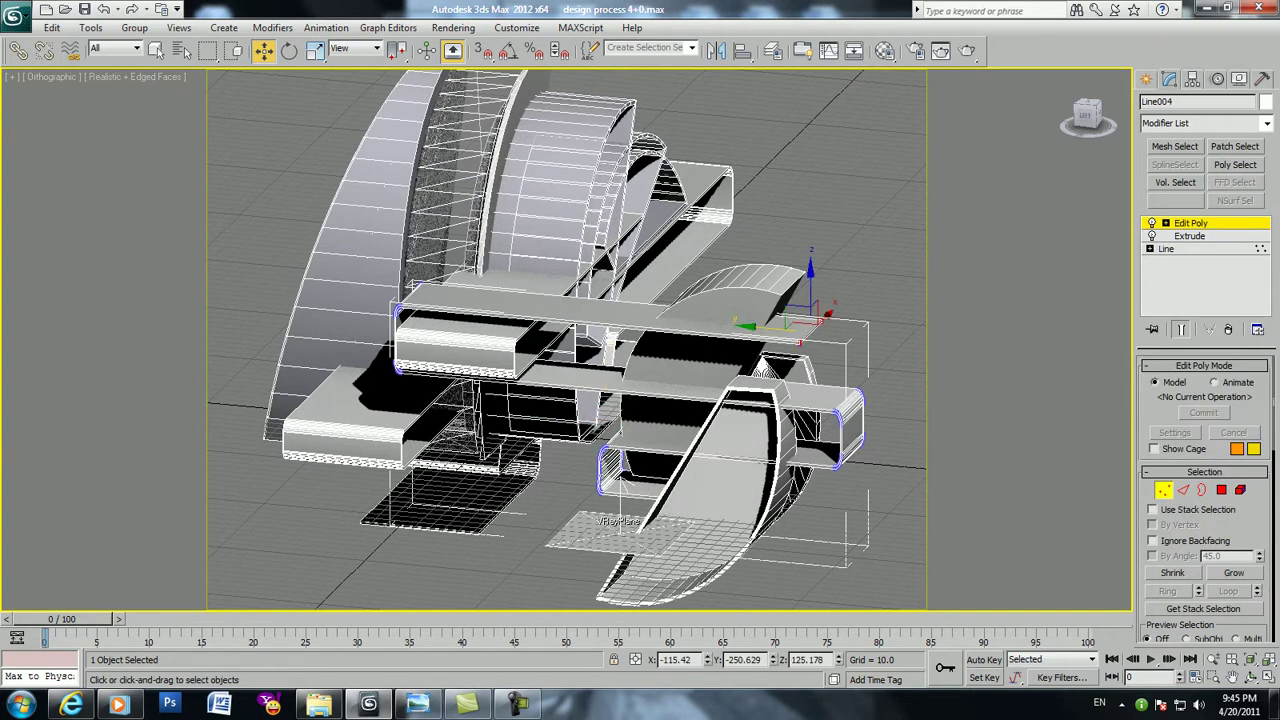
left_click_drag(800, 340, 565, 297)
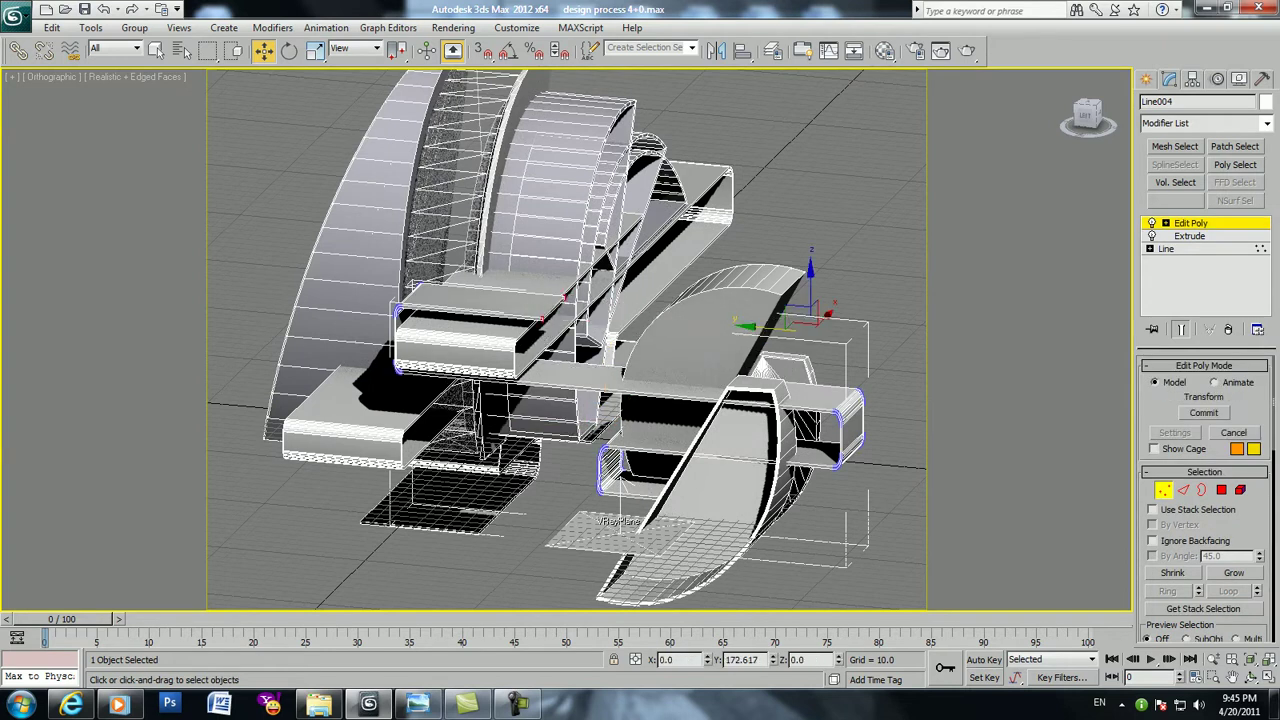
left_click_drag(575, 298, 577, 297)
middle_click_drag(565, 340, 600, 330, "alt")
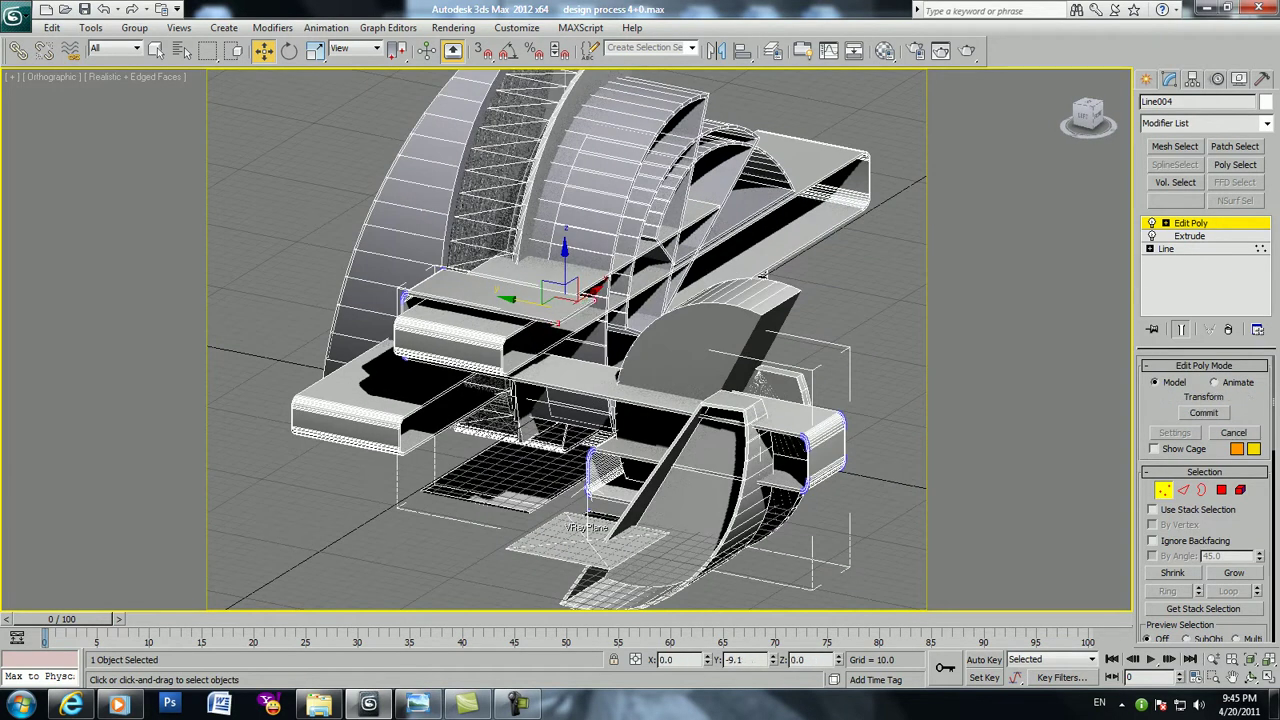
middle_click_drag(575, 305, 640, 300, "alt")
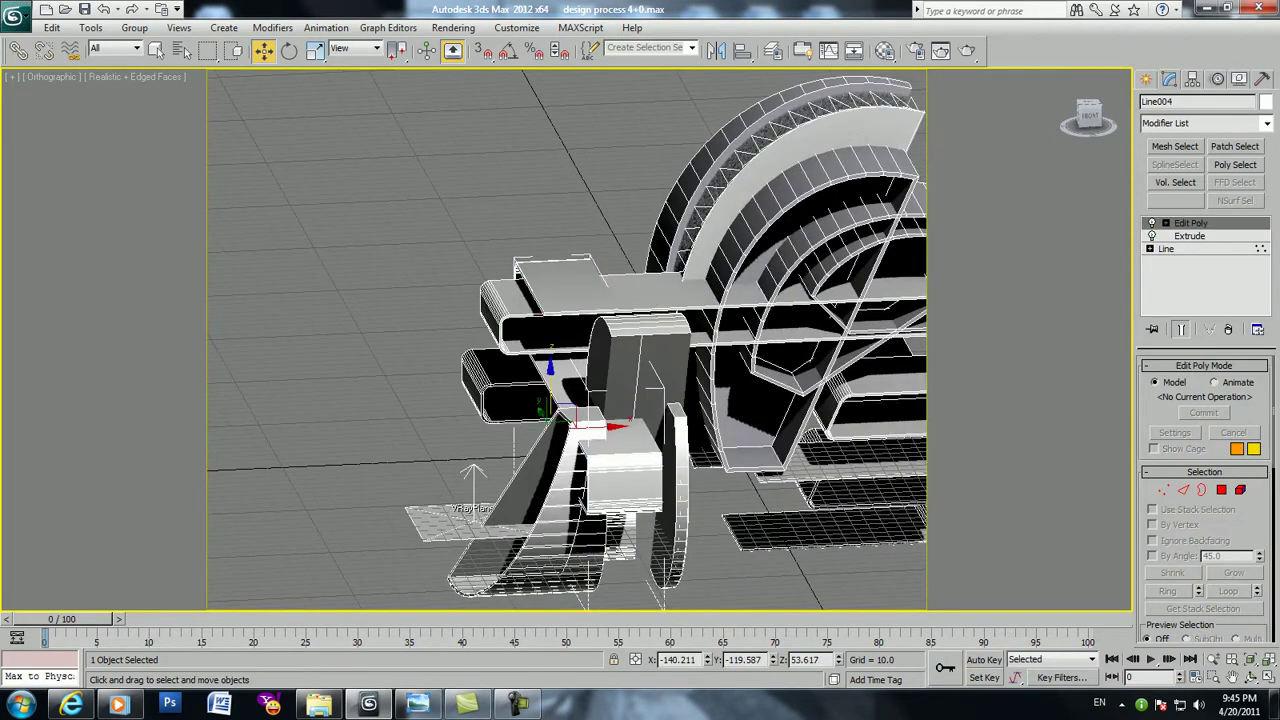
Add Edit Poly to slab Line001 and select the vertices at its end
left_click(700, 300)
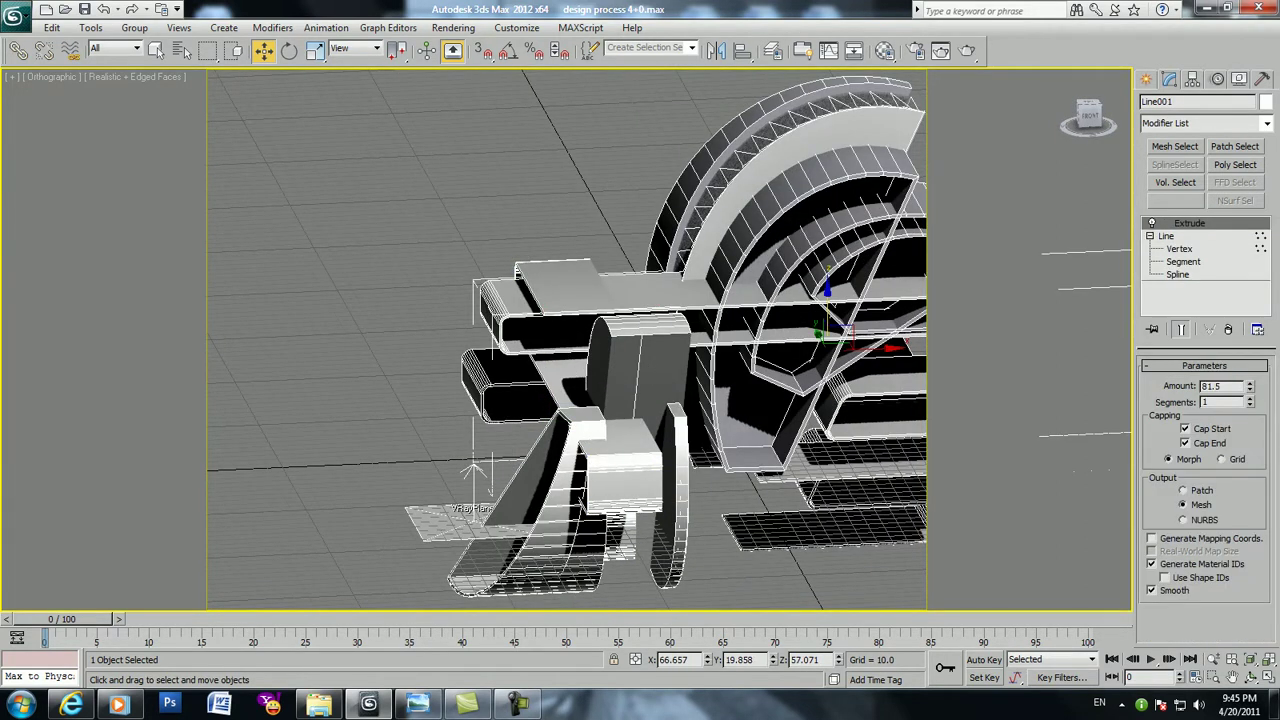
left_click(1205, 123)
key("e")
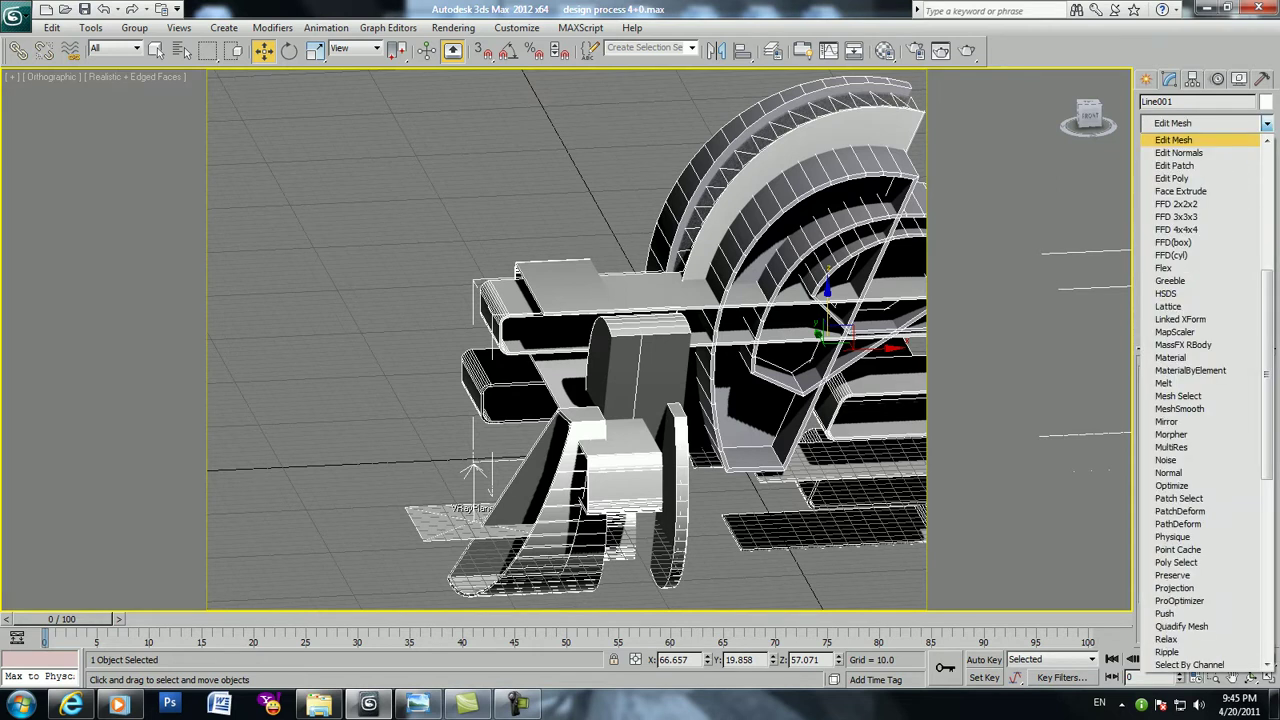
left_click(1172, 178)
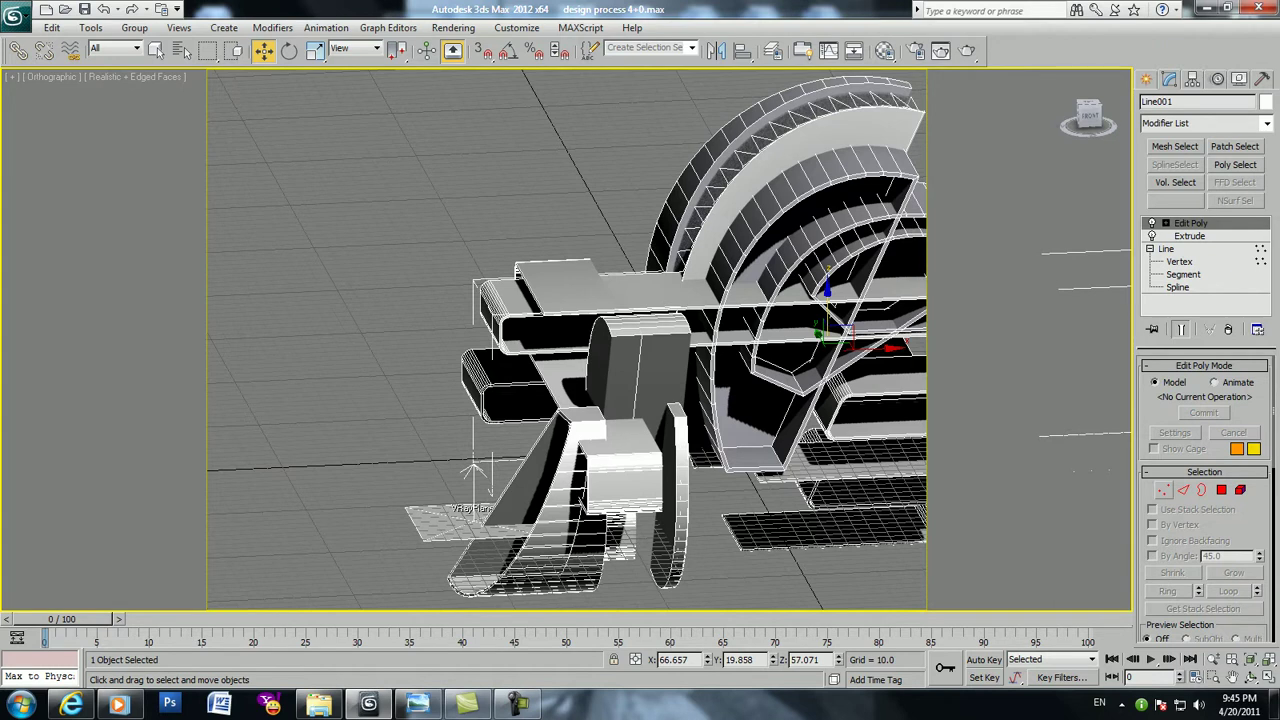
key("1")
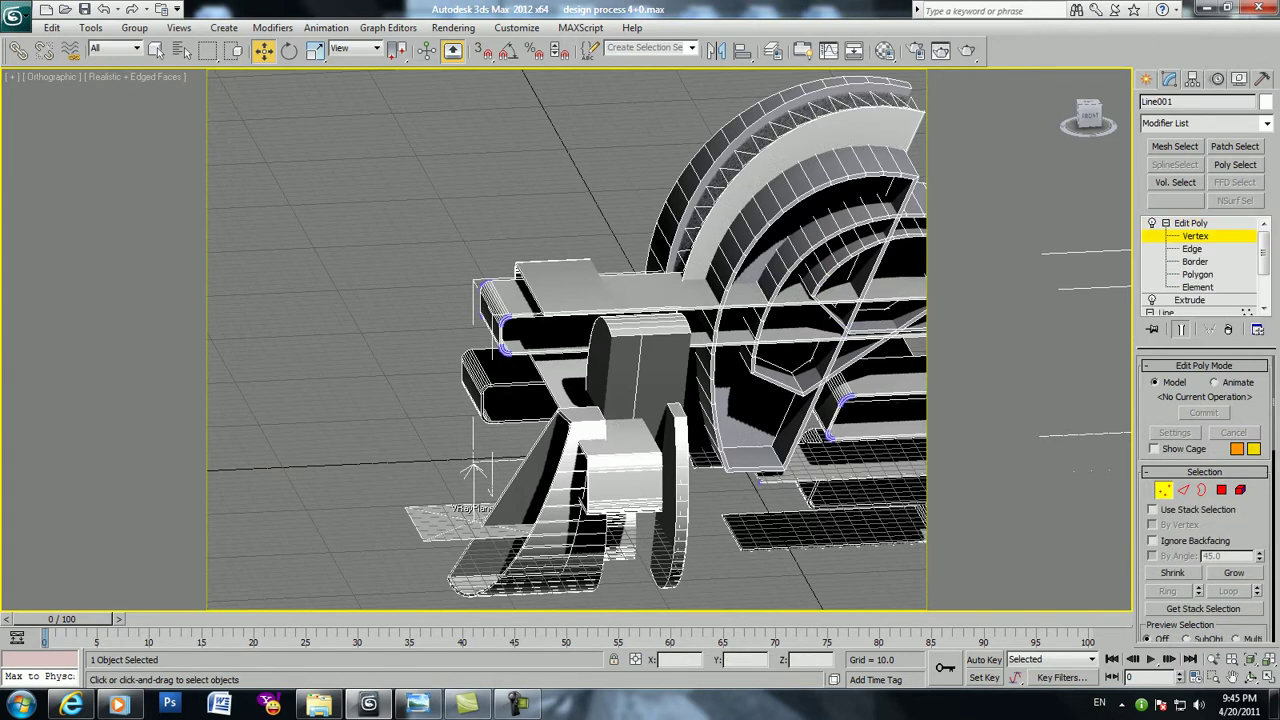
left_click_drag(530, 372, 530, 372)
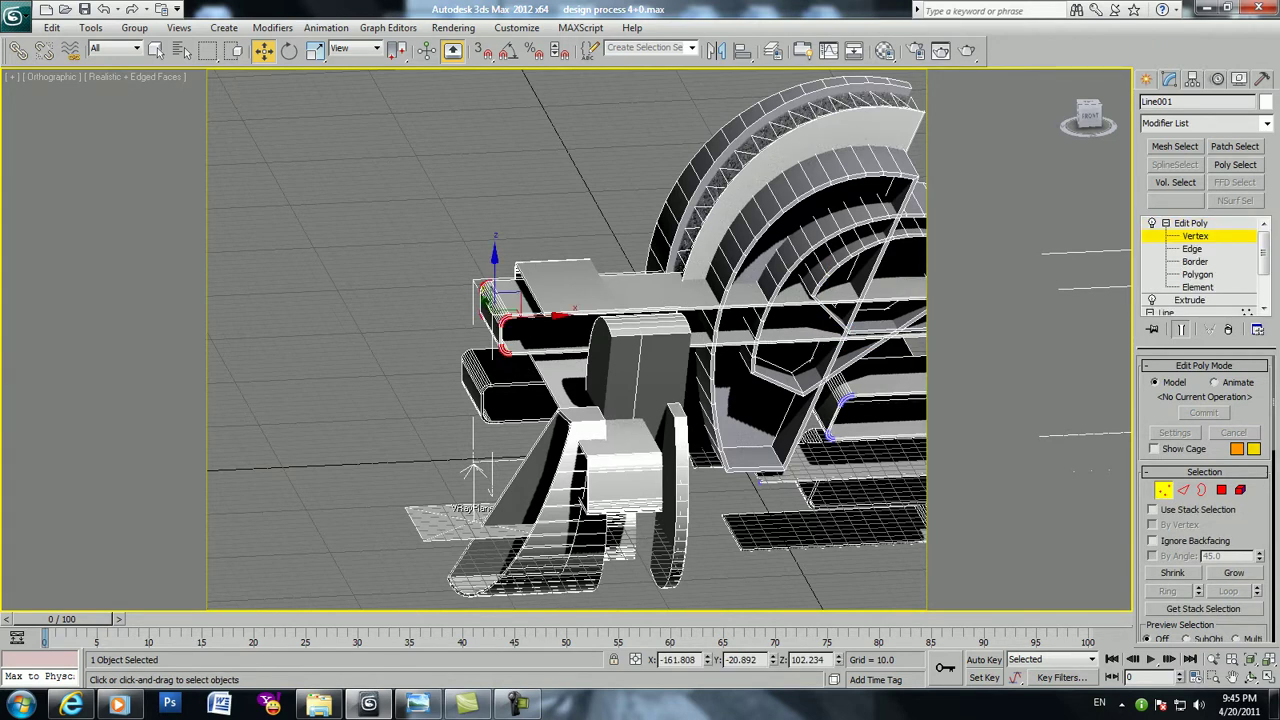
Select slab Line005 and orbit lower and closer around the structure
mouse_move(575, 312)
middle_mouse_down("alt")
mouse_move(520, 318)
mouse_move(211, 511)
middle_mouse_up("alt")
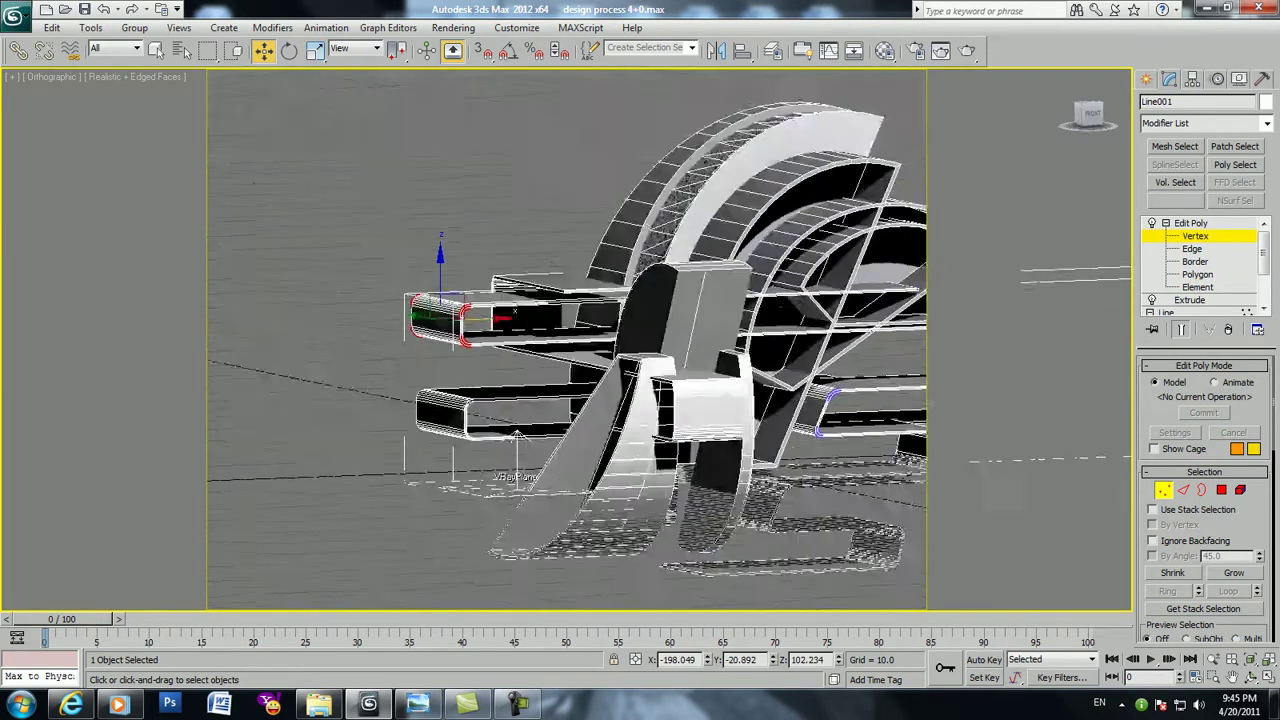
scroll(211, 511, "up", 2)
scroll(211, 511, "up", 2)
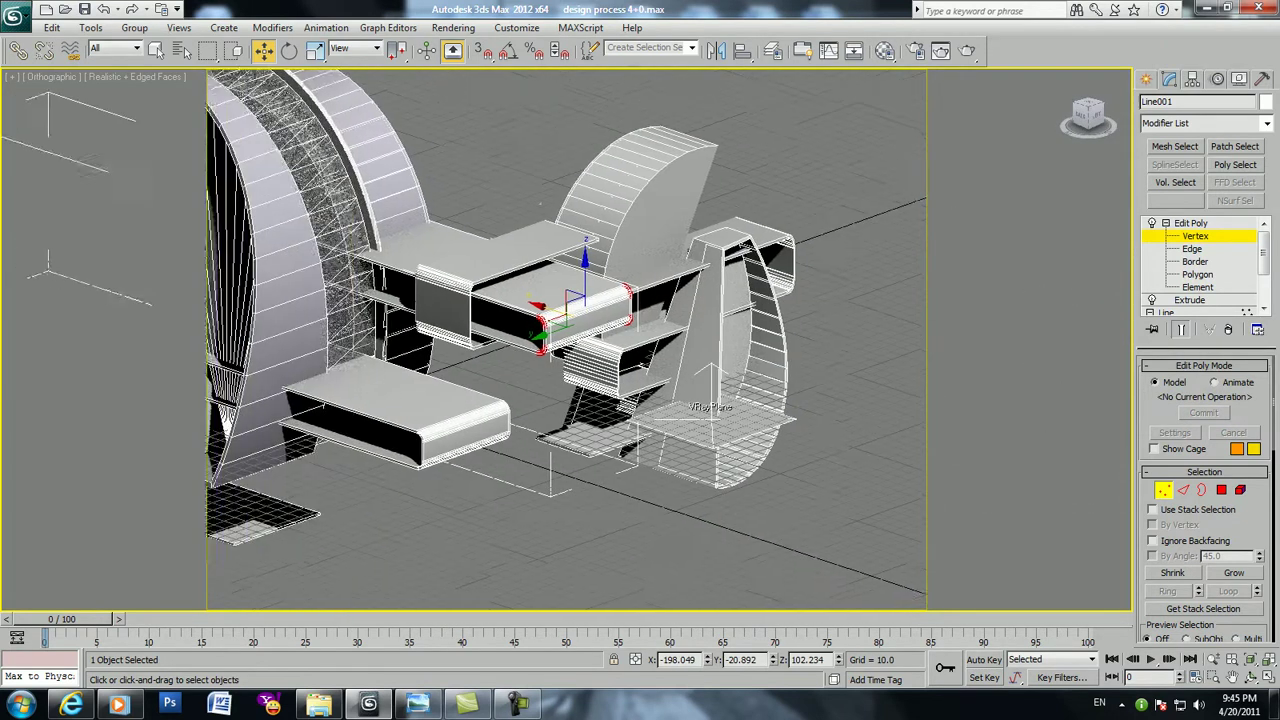
scroll(211, 511, "up", 2)
left_click(300, 500)
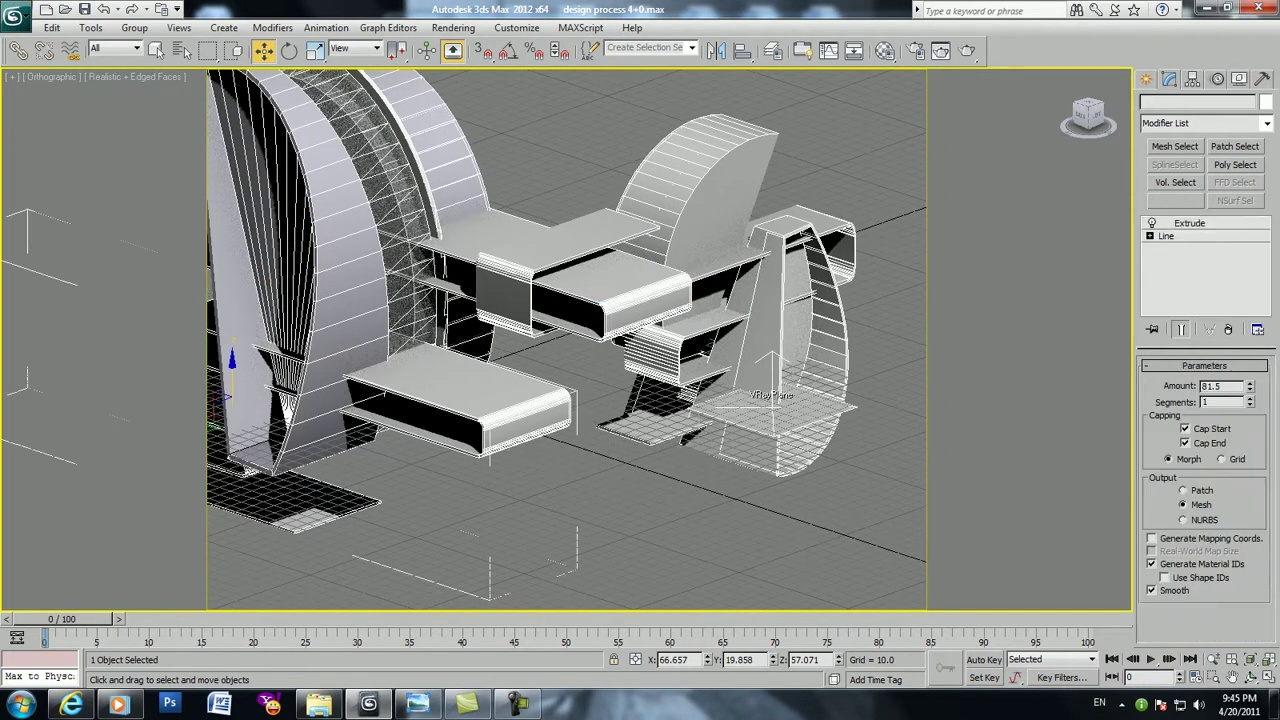
mouse_move(300, 500)
middle_mouse_down("alt")
mouse_move(853, 337)
mouse_move(505, 300)
mouse_move(563, 350)
mouse_move(444, 340)
middle_mouse_up("alt")
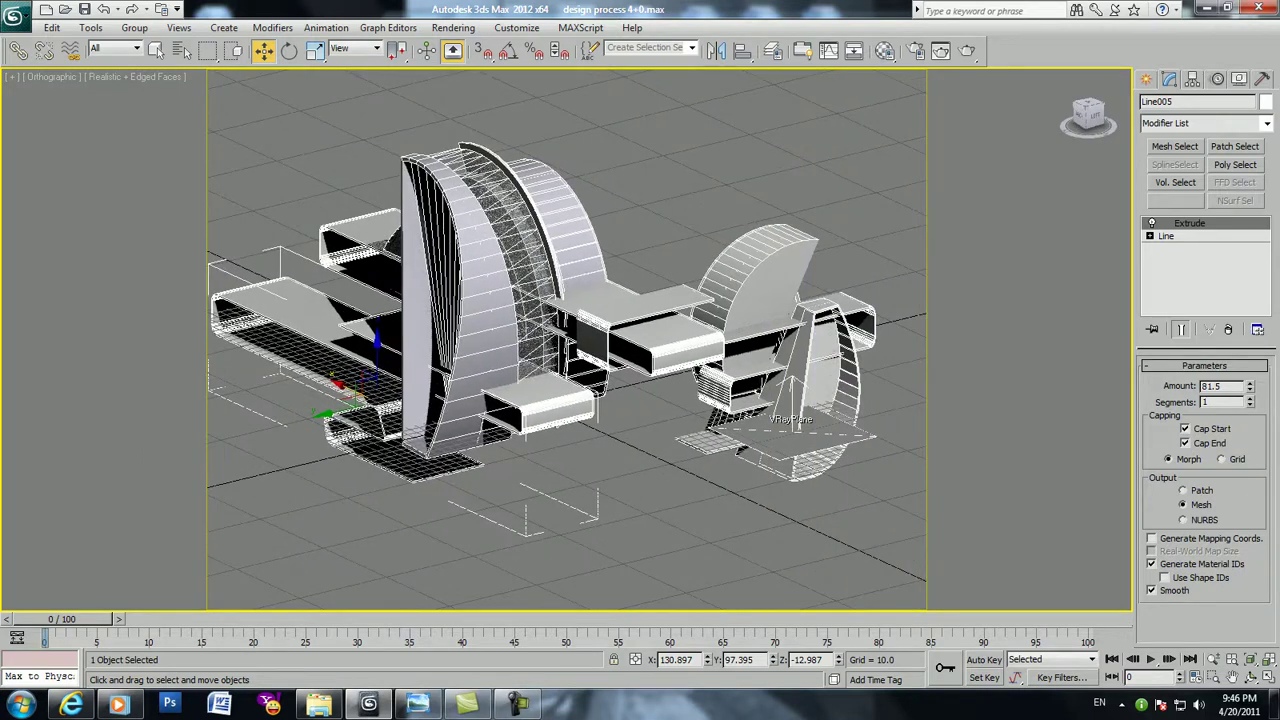
scroll(600, 300, "up", 3)
mouse_move(553, 462)
middle_mouse_down("alt")
mouse_move(620, 400)
mouse_move(852, 248)
middle_mouse_up("alt")
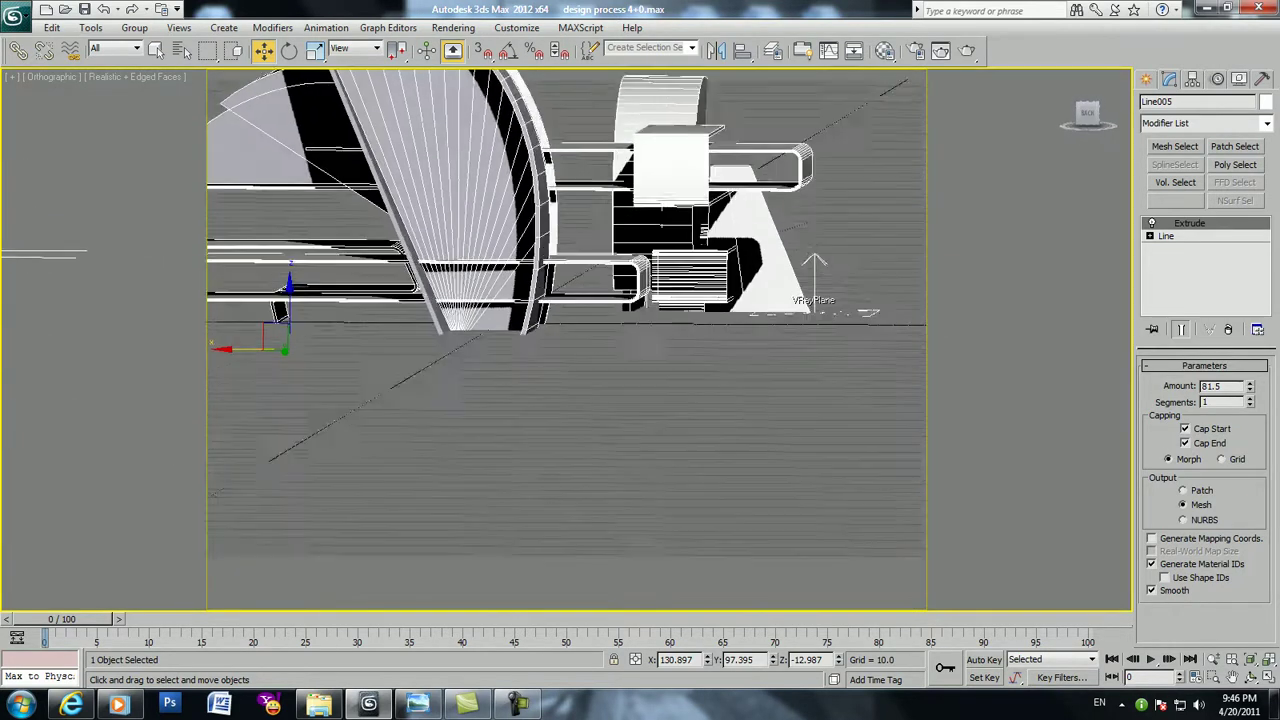
Drag a Line005 spline vertex down and to the right to reshape the slab
left_click(1205, 123)
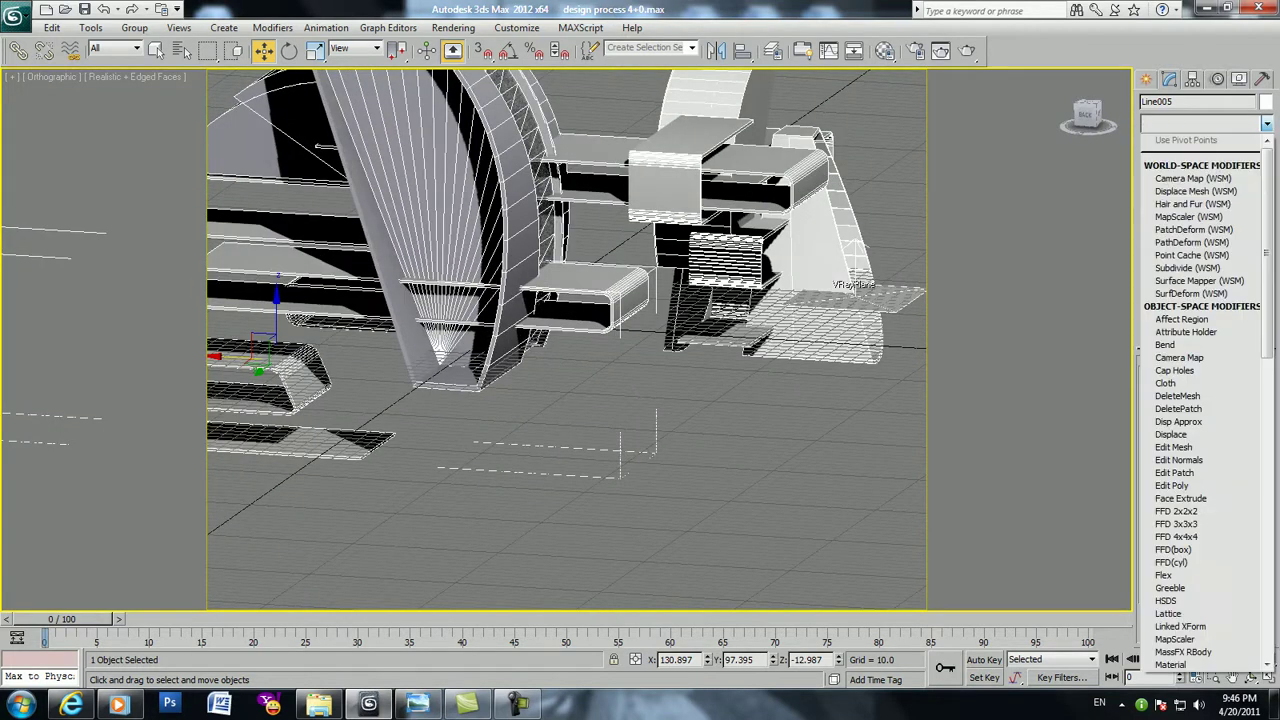
type("esh")
key("Up")
key("Escape")
key("1")
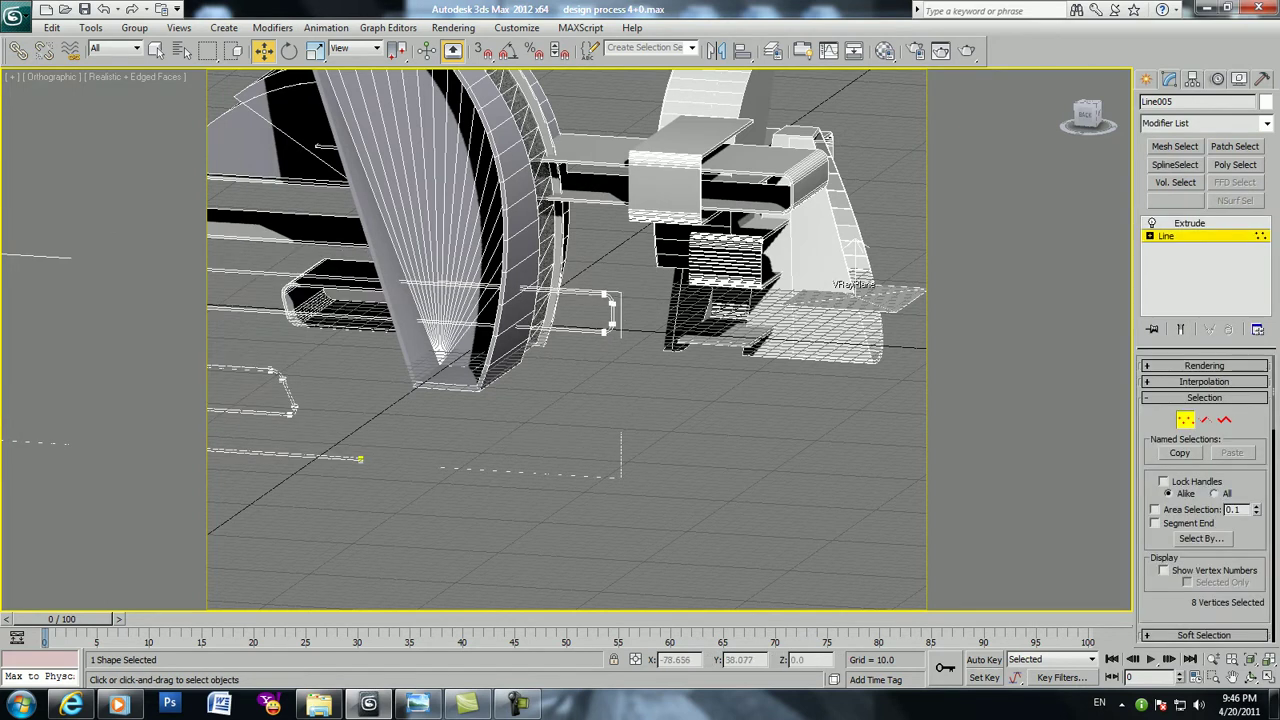
left_click_drag(592, 318, 634, 413)
scroll(765, 397, "down", 1)
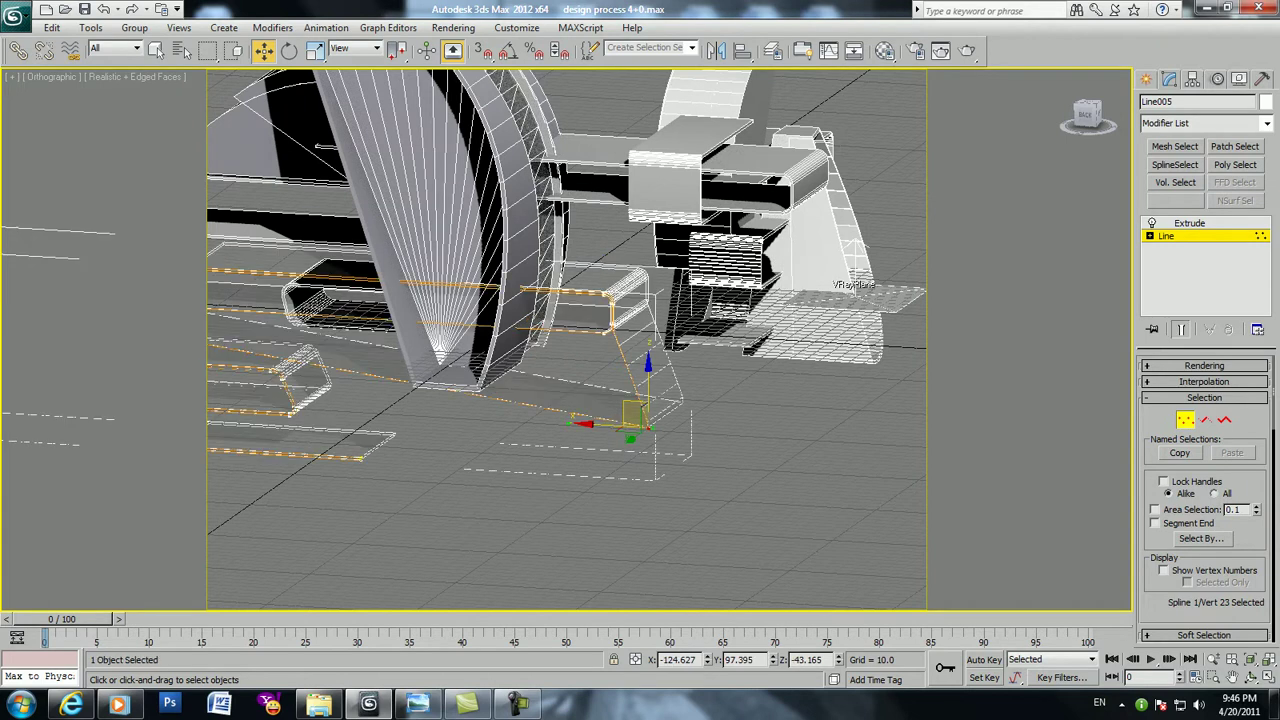
scroll(765, 397, "down", 2)
scroll(765, 397, "down", 1)
mouse_move(765, 397)
middle_mouse_down("alt")
mouse_move(765, 345)
mouse_move(745, 405)
mouse_move(745, 375)
mouse_move(745, 420)
middle_mouse_up("alt")
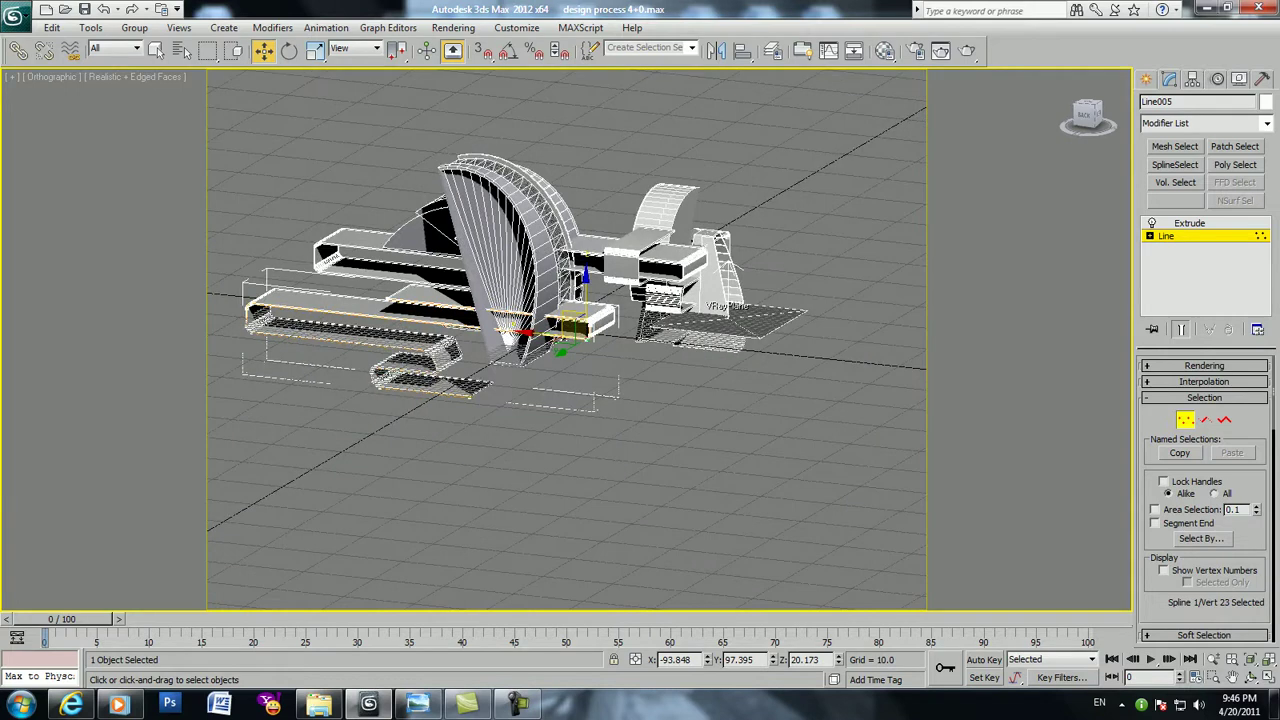
key("ctrl+a")
Select all objects except one and raise the 12 selected objects slightly
key("1")
key("ctrl+a")
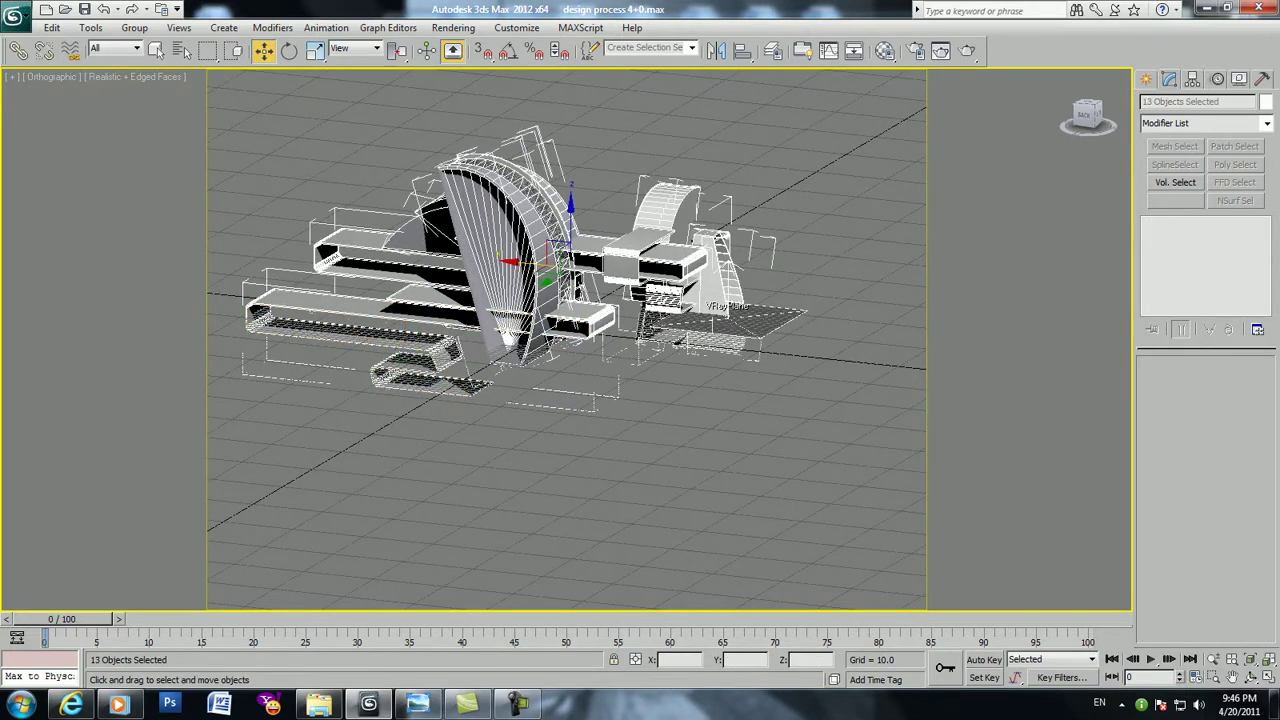
left_click(808, 300, "alt")
left_click_drag(556, 215, 556, 202)
key("alt+w")
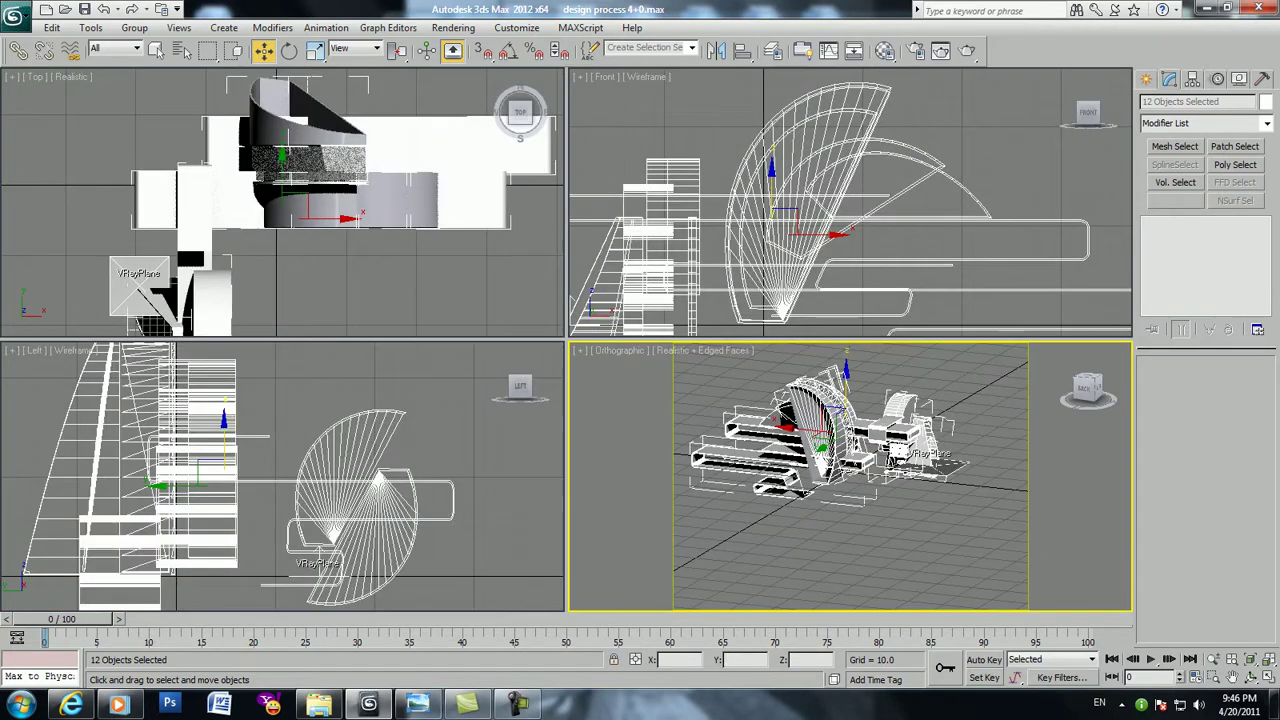
scroll(850, 202, "down", 3)
scroll(708, 242, "up", 2)
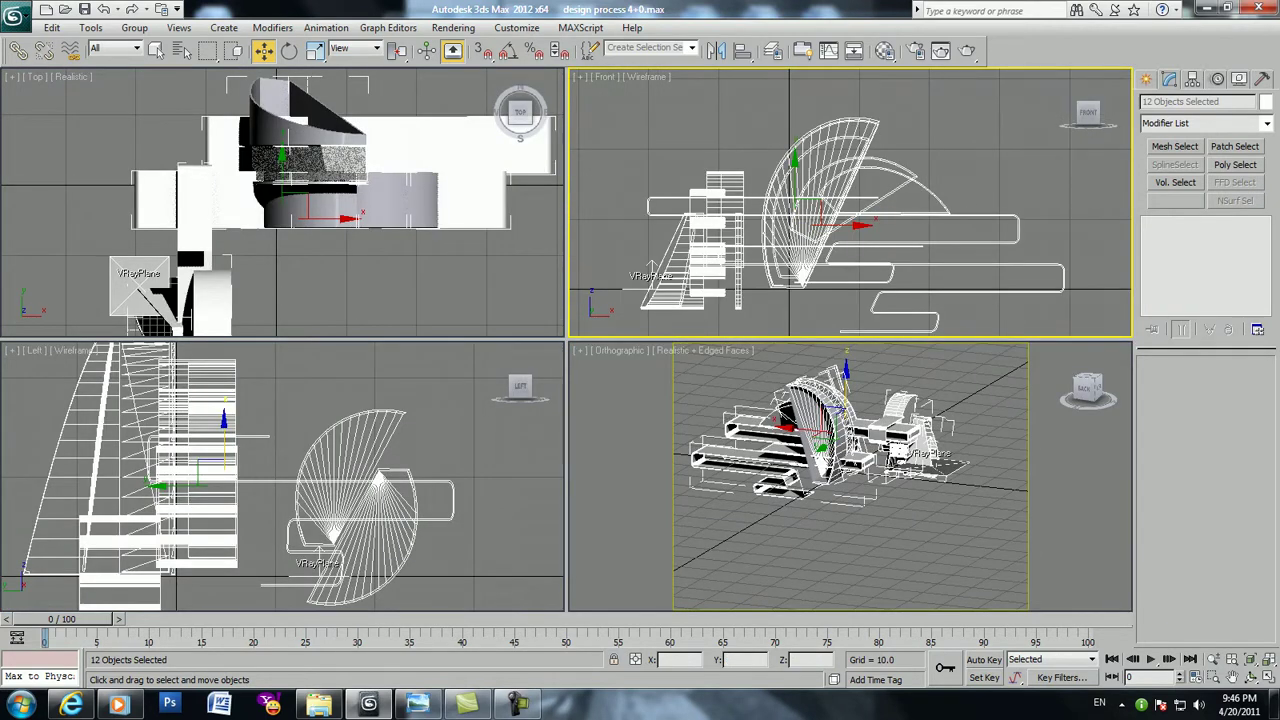
left_click_drag(651, 266, 651, 265)
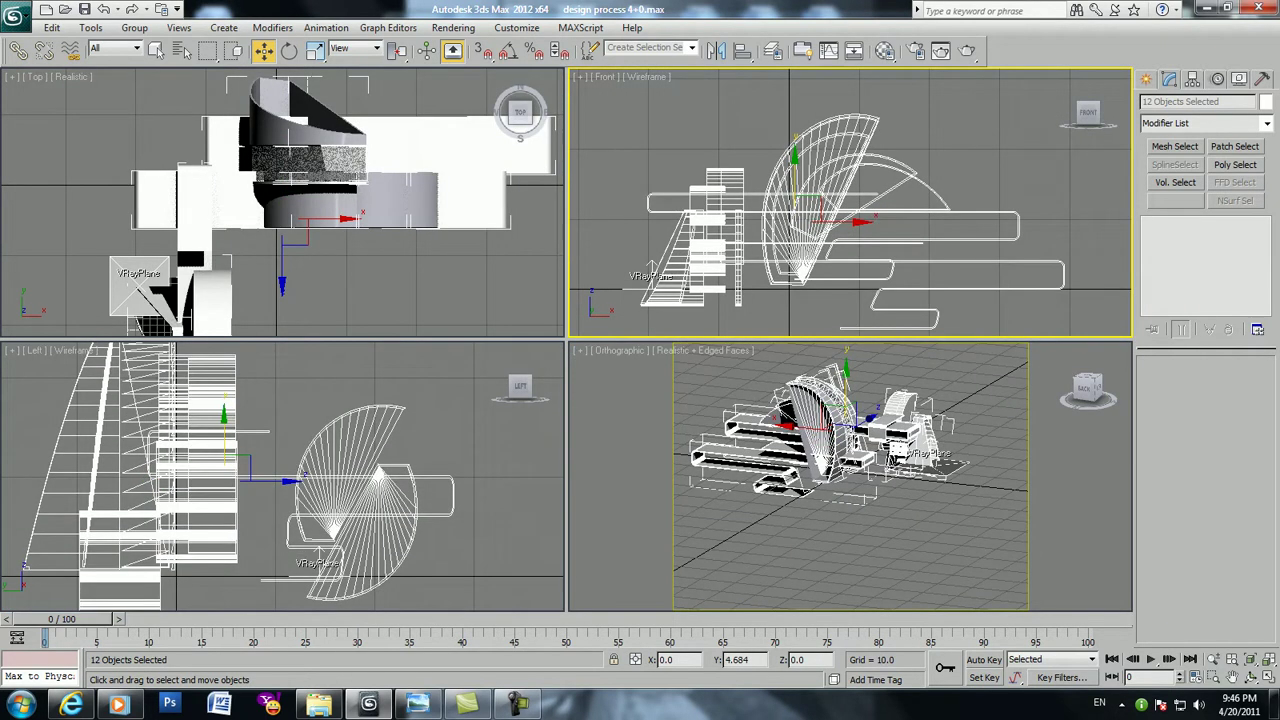
Return to the single enlarged 3D view, orbit to a low side angle, and select Arc007
left_click(850, 540)
middle_click_drag(850, 540, 870, 540, "alt")
key("alt+w")
scroll(560, 300, "up", 2)
mouse_move(566, 340)
middle_mouse_down("alt")
mouse_move(500, 345)
mouse_move(570, 338)
middle_mouse_up("alt")
scroll(400, 280, "up", 2)
scroll(400, 280, "up", 1)
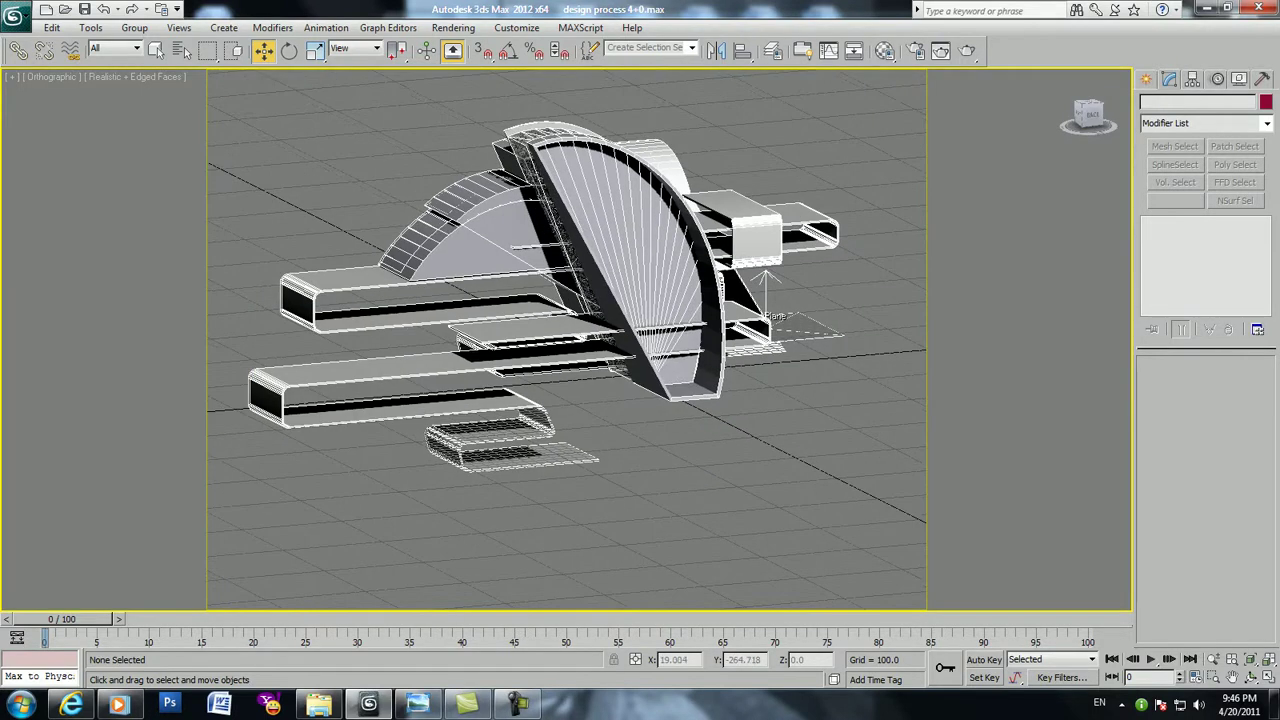
mouse_move(566, 340)
middle_mouse_down("alt")
mouse_move(566, 310)
mouse_move(530, 318)
mouse_move(530, 385)
mouse_move(465, 388)
middle_mouse_up("alt")
scroll(560, 340, "up", 3)
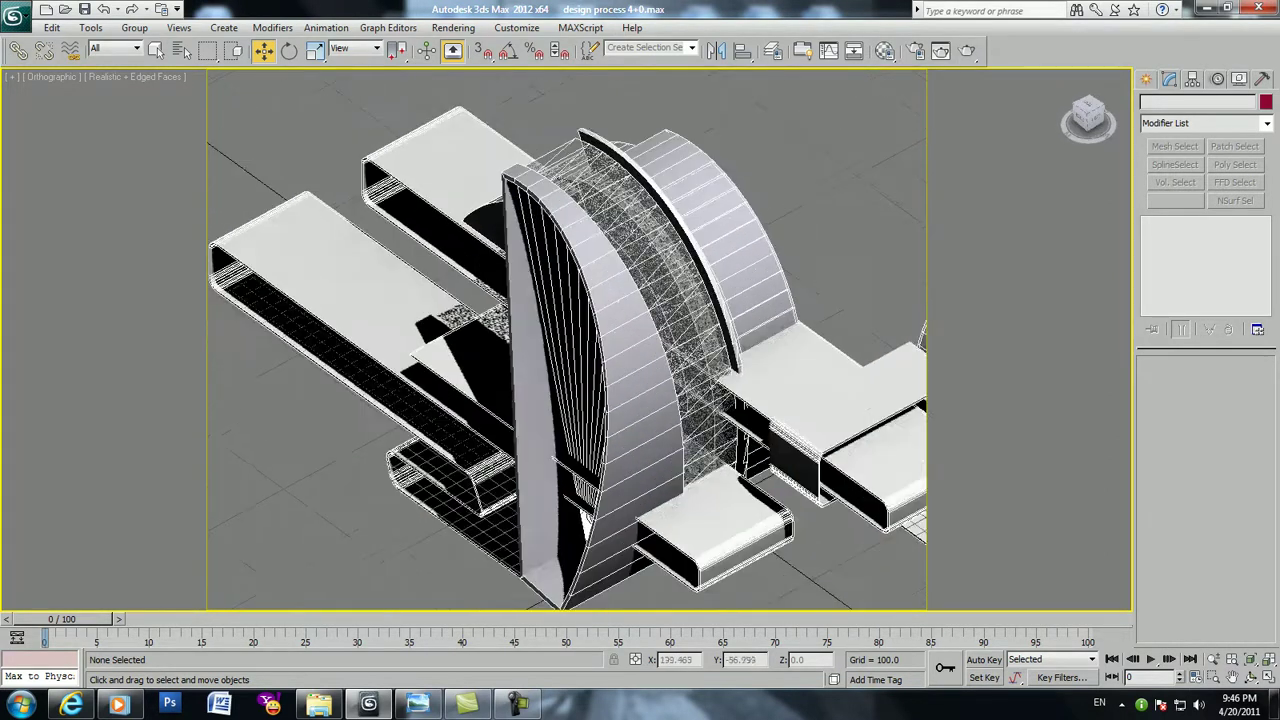
left_click(580, 190)
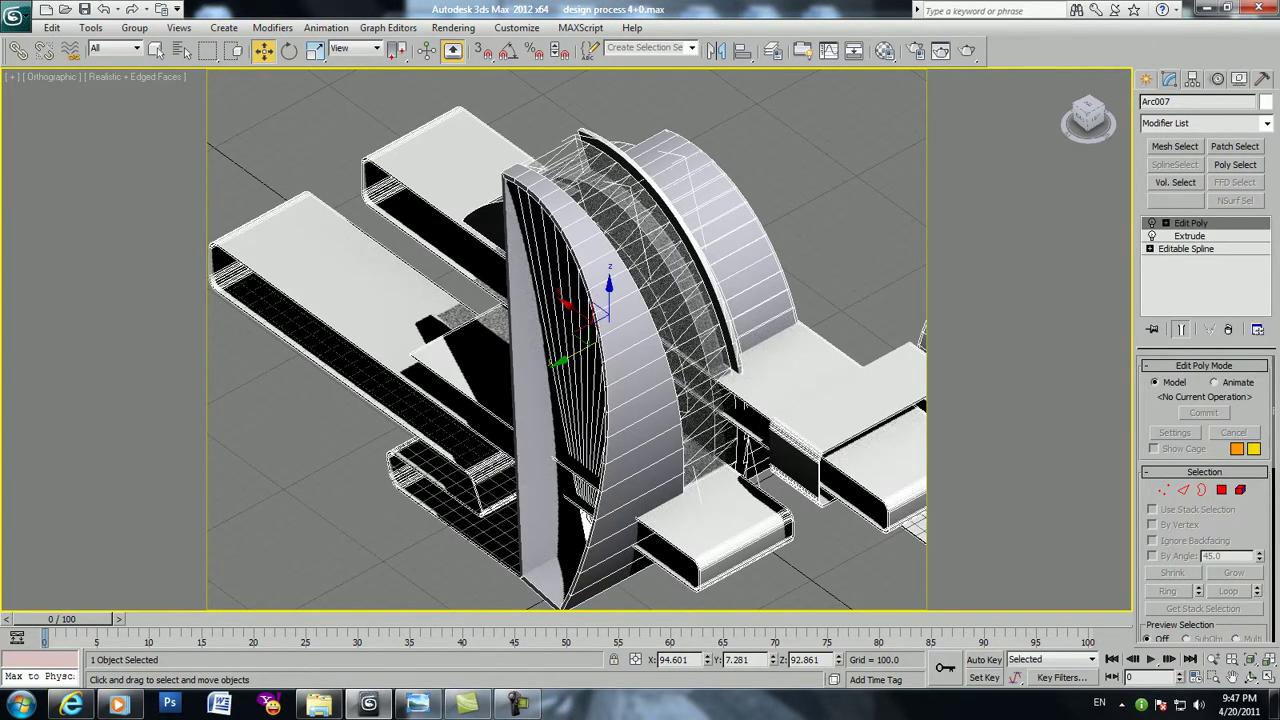
Clone the arc as an instance named Arc010
right_click(607, 262)
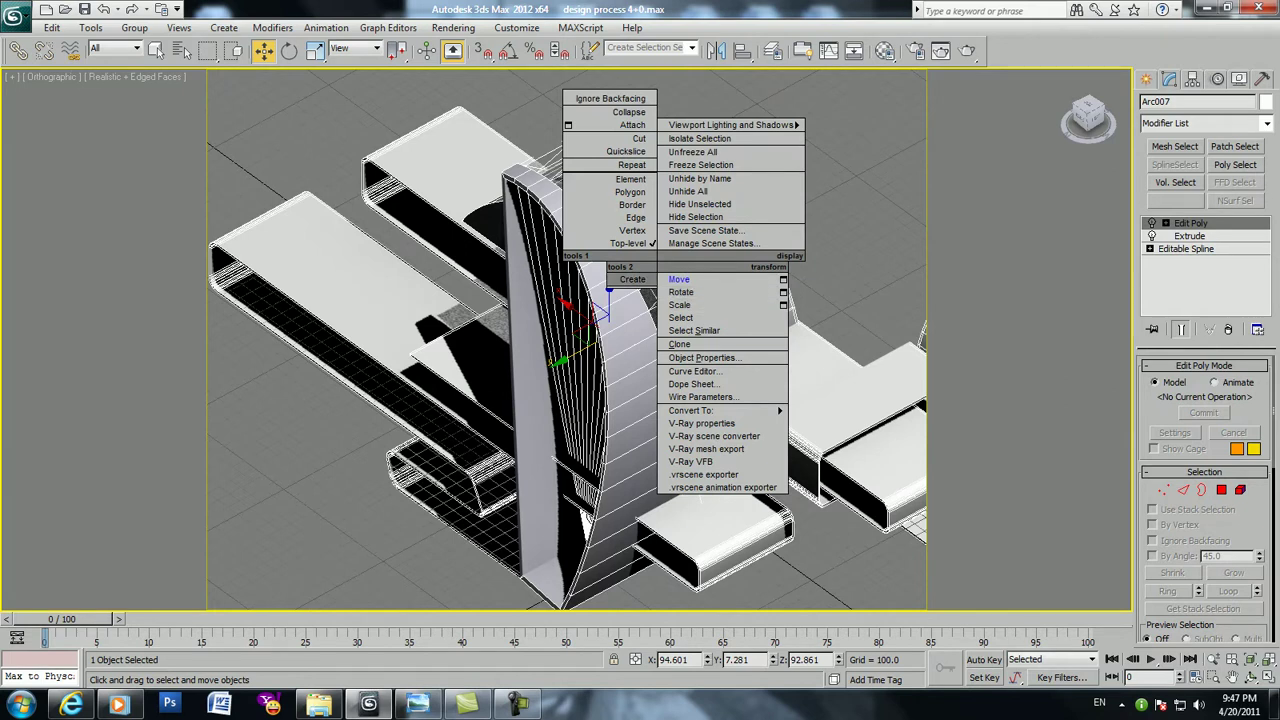
left_click(680, 343)
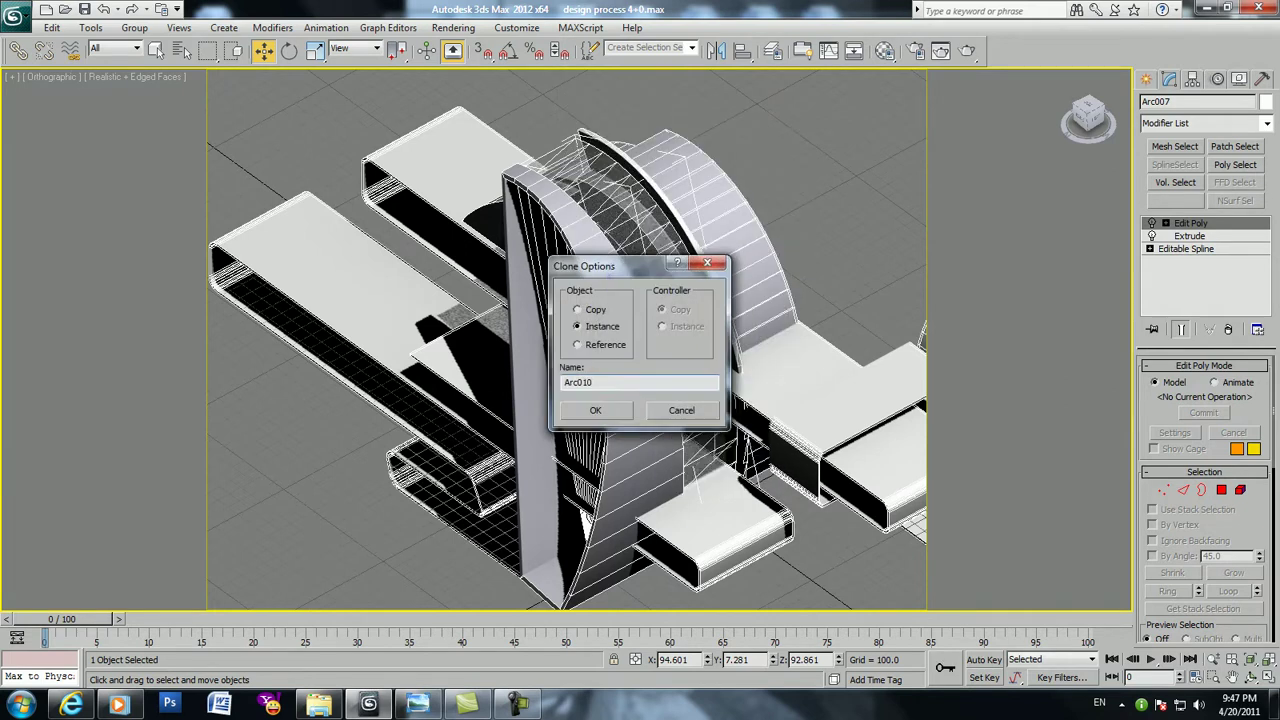
left_click(595, 410)
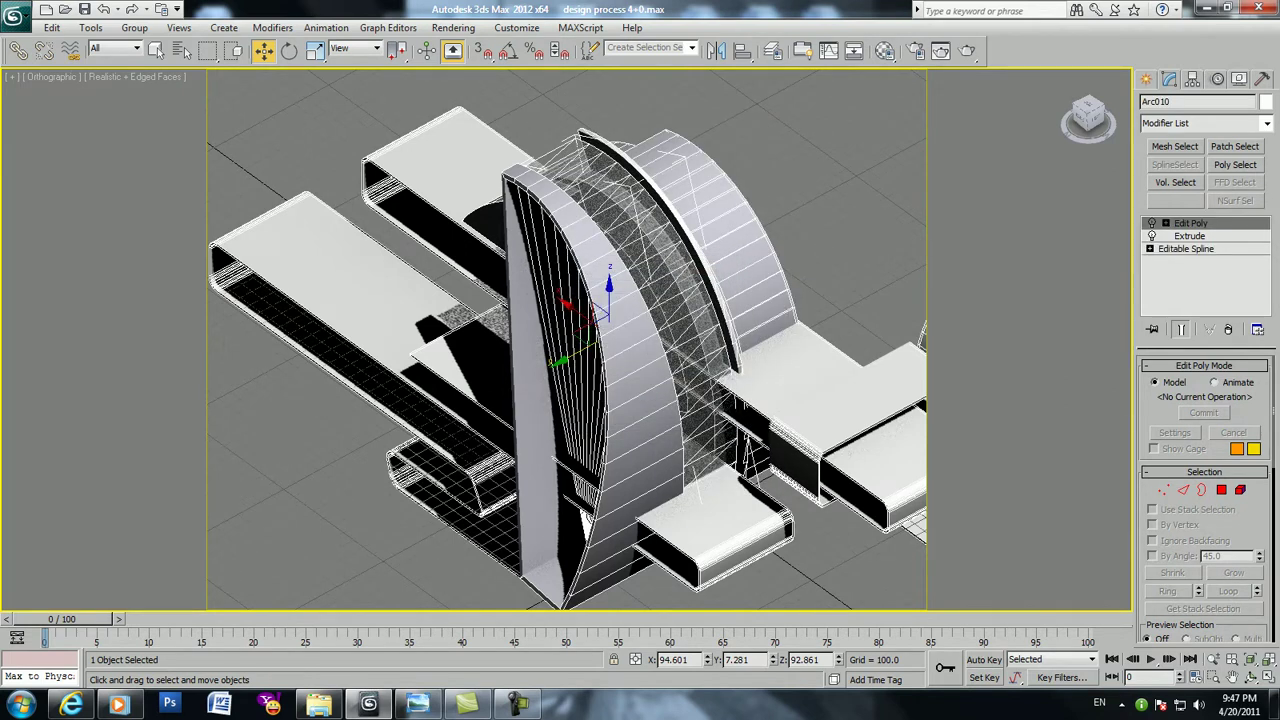
Give Arc010 a Lattice modifier set to struts only from edges
left_click(1266, 123)
key("l")
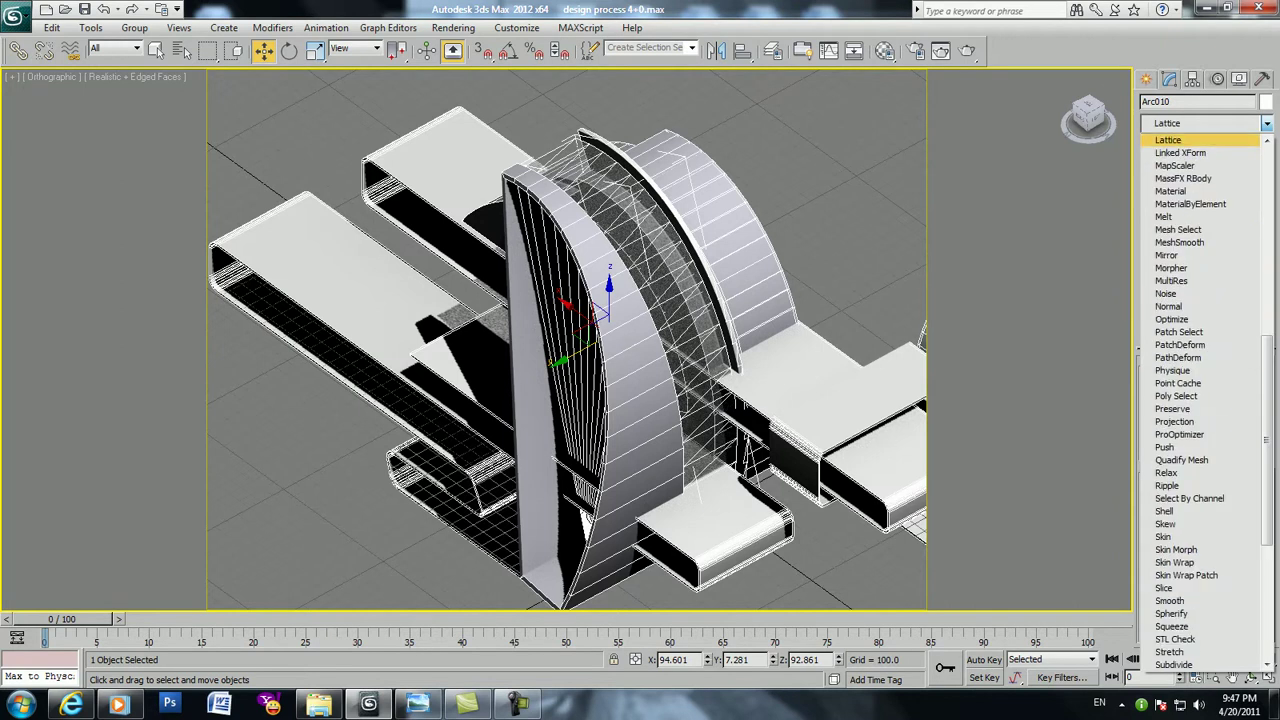
key("Return")
left_click(1159, 428)
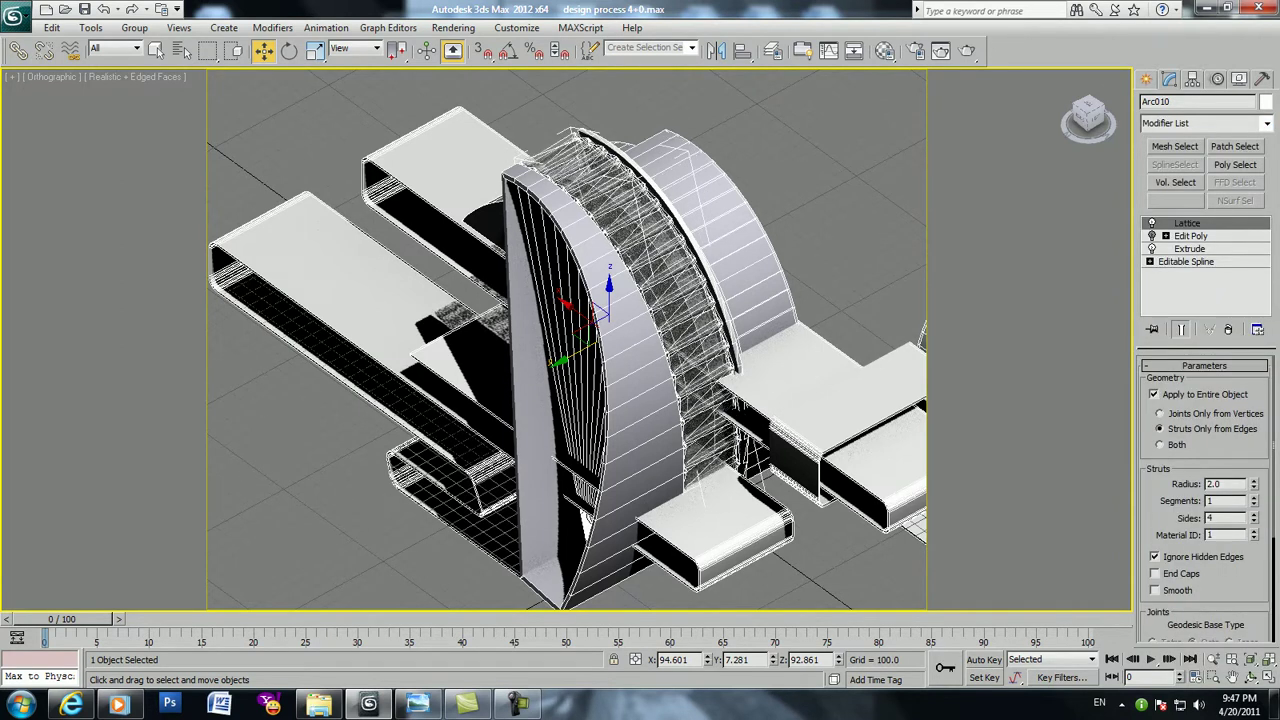
left_click(885, 50)
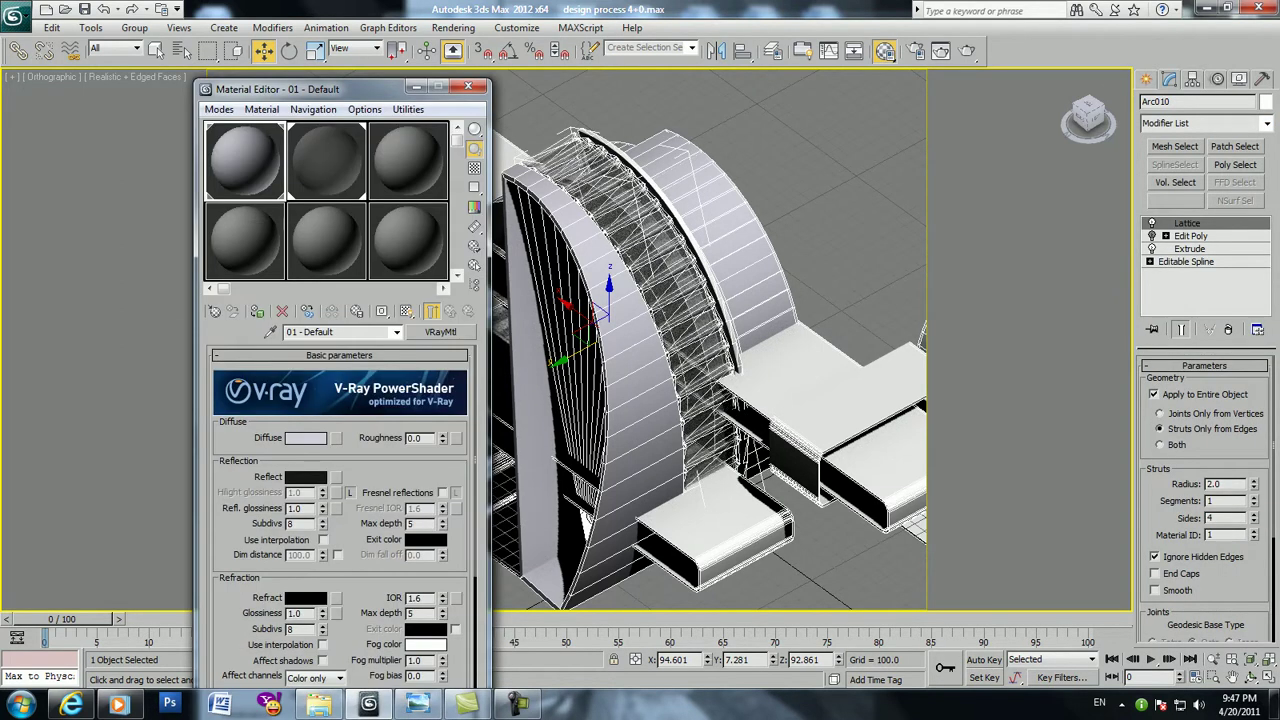
Make material slot 07 a VRayMtl with a white diffuse and RGB 30 dark-grey reflection
left_click(250, 226)
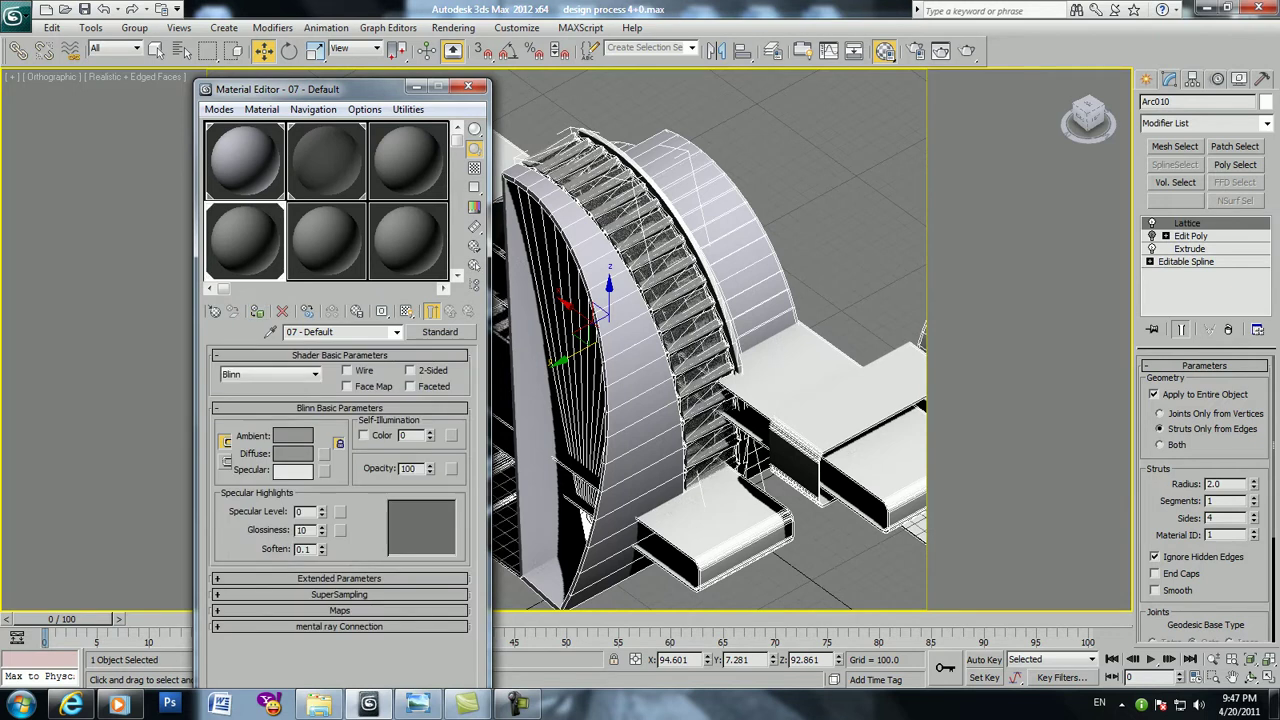
left_click(440, 332)
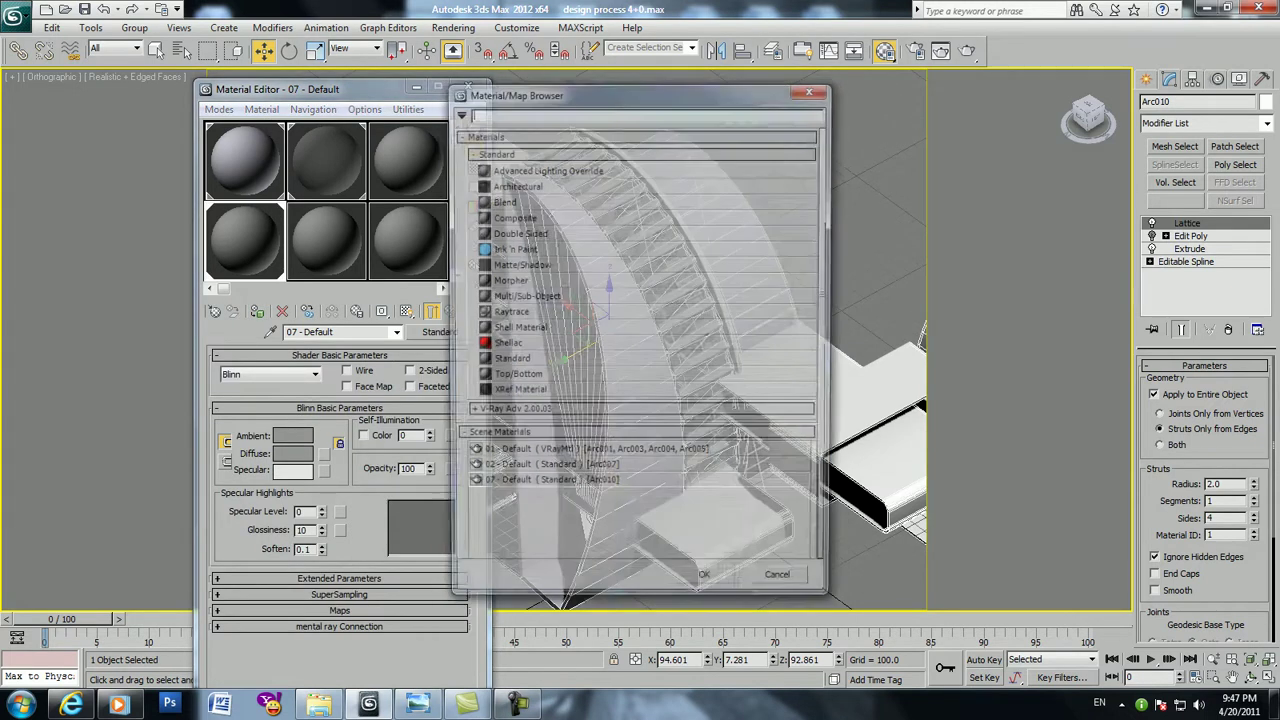
left_click(600, 412)
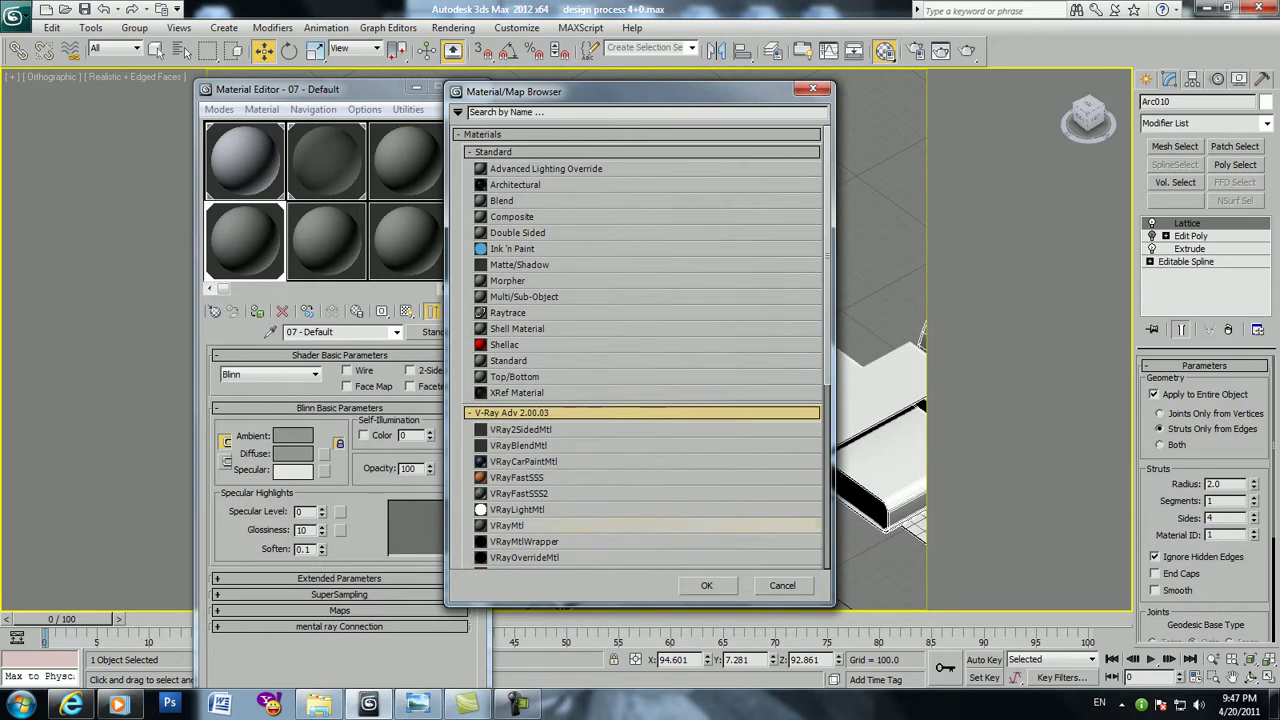
double_click(520, 525)
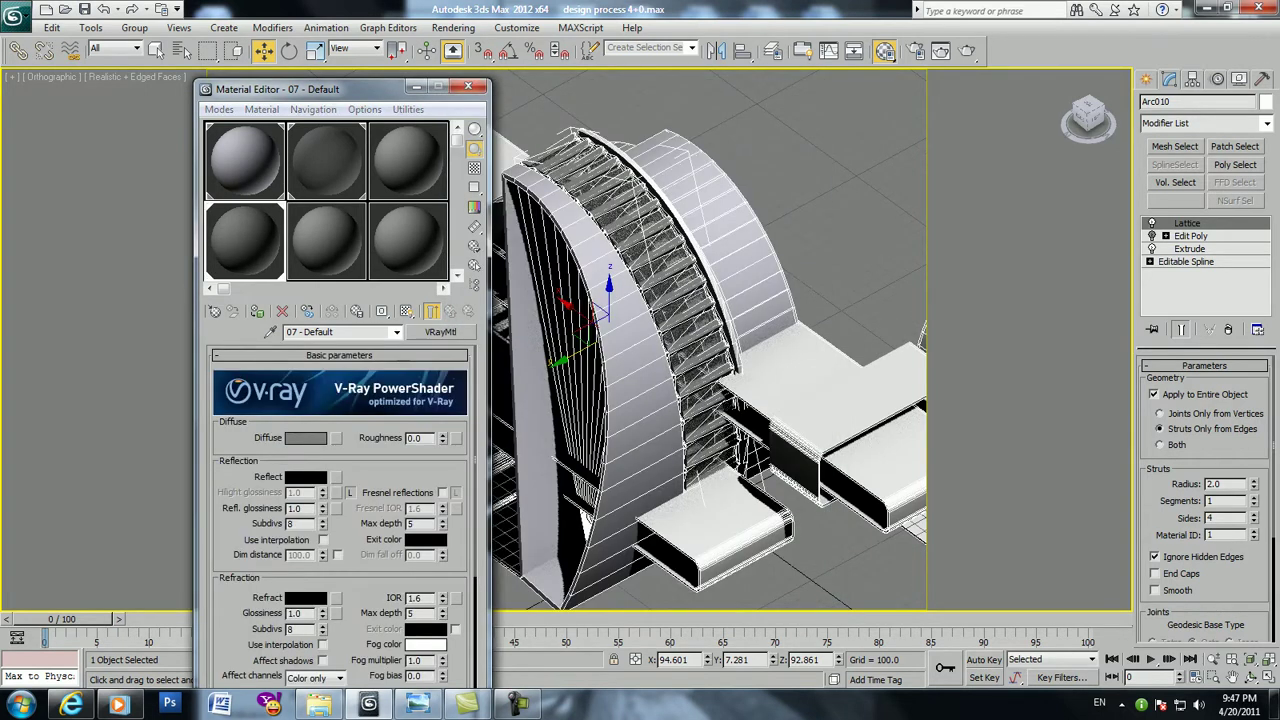
left_click(305, 437)
left_click_drag(468, 160, 468, 96)
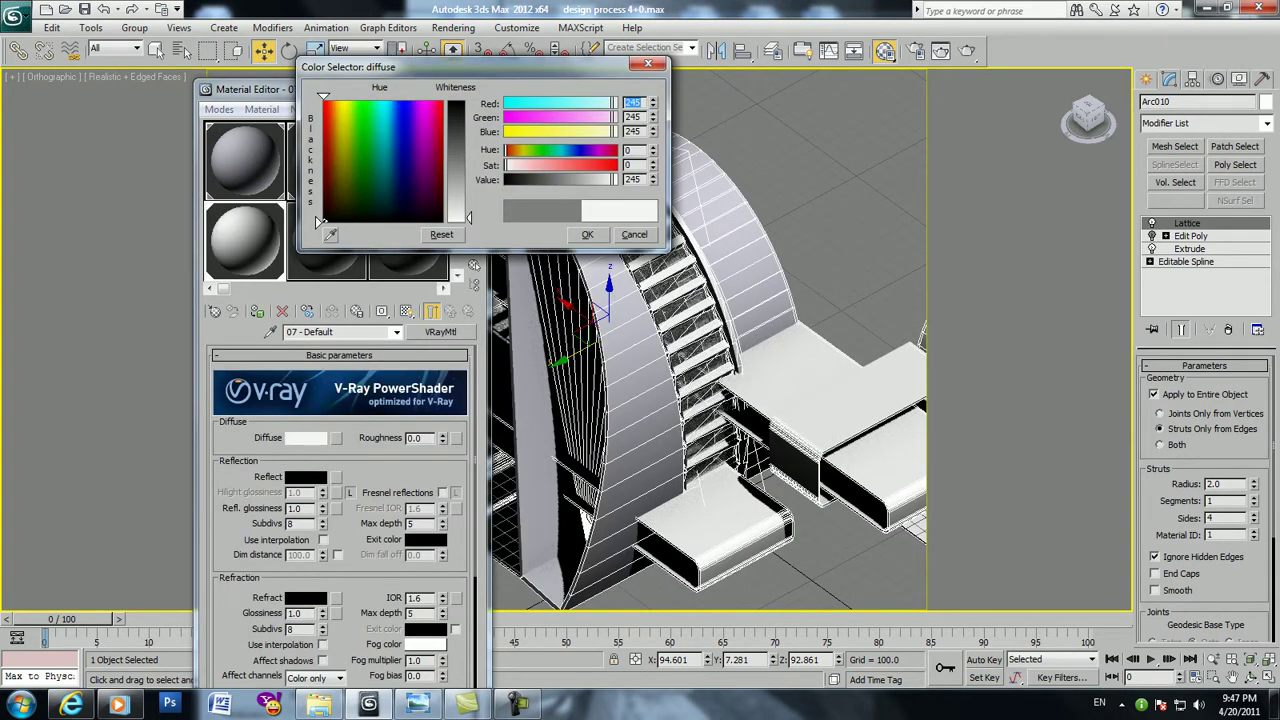
left_click(587, 234)
left_click(305, 476)
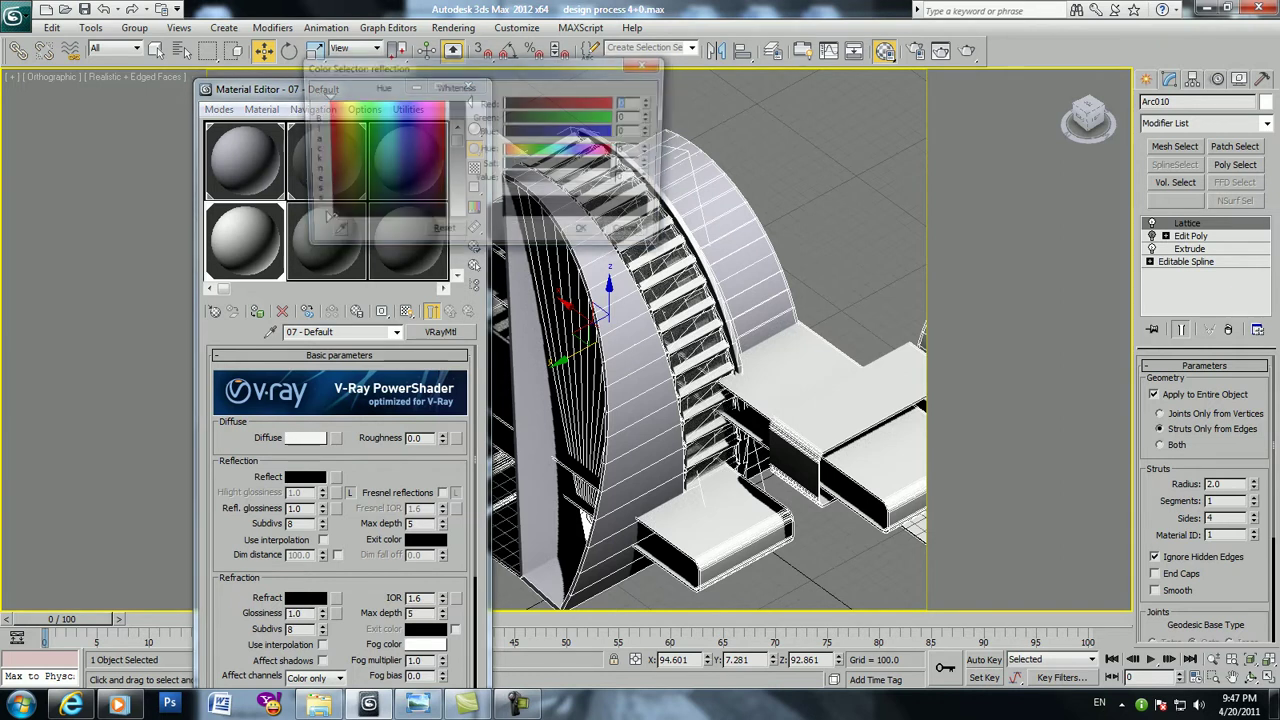
left_click_drag(319, 225, 320, 222)
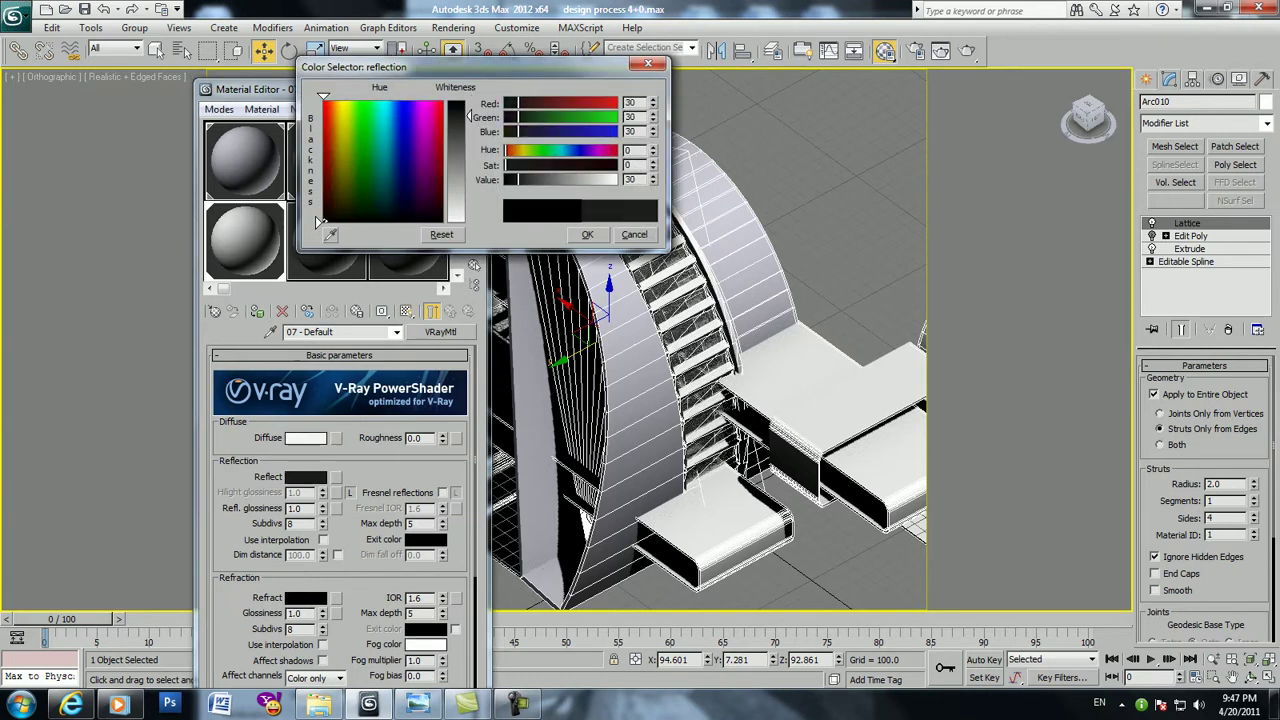
left_click(587, 234)
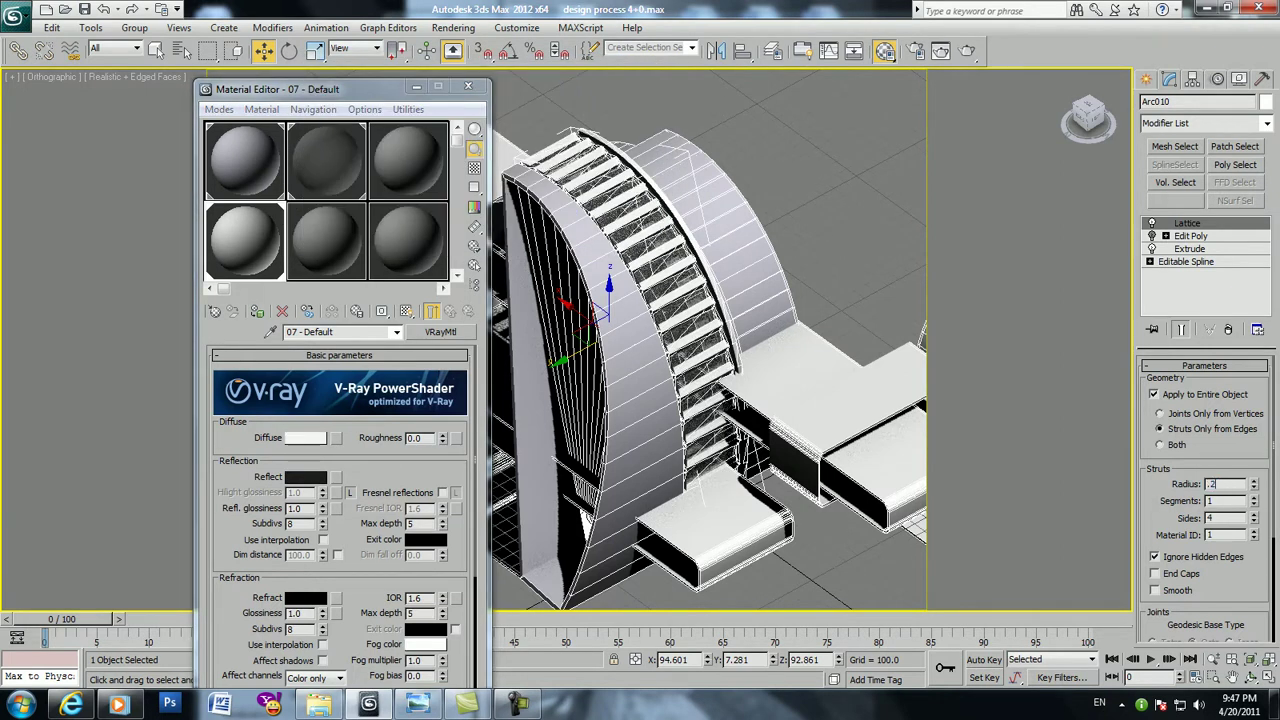
Set the Lattice strut radius to 0.5 with 8 sides
key("Return")
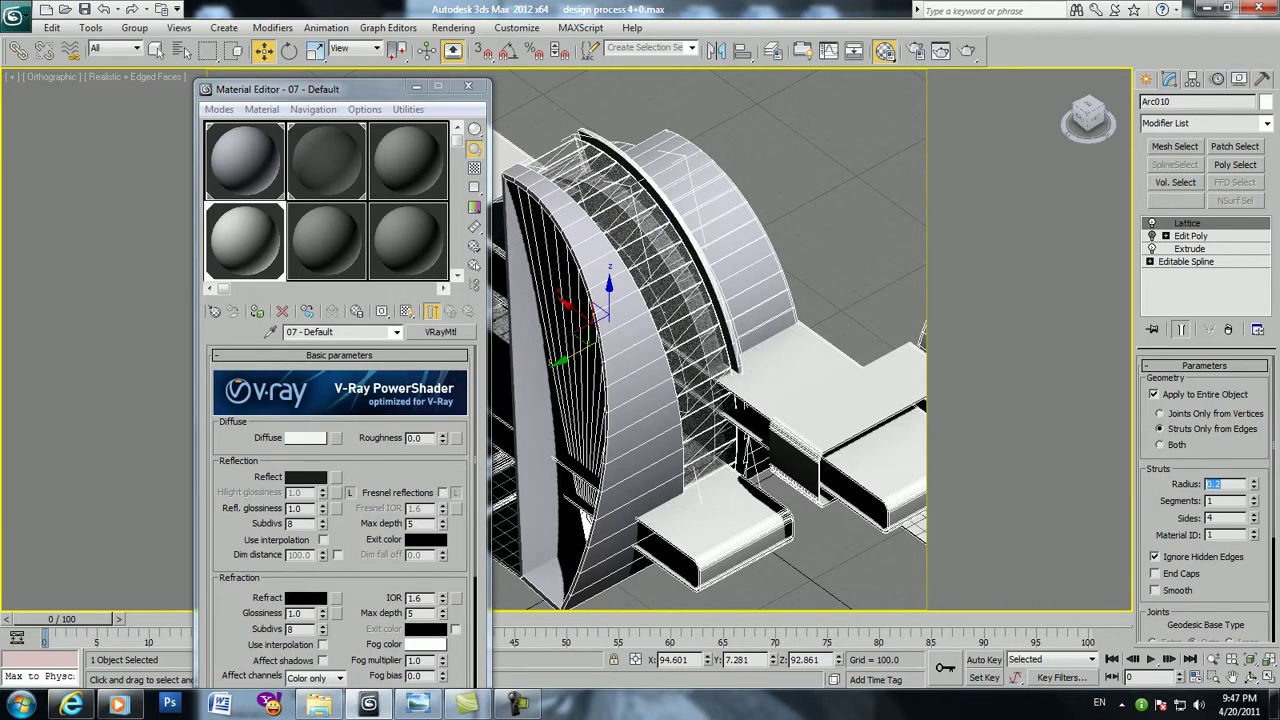
key("Return")
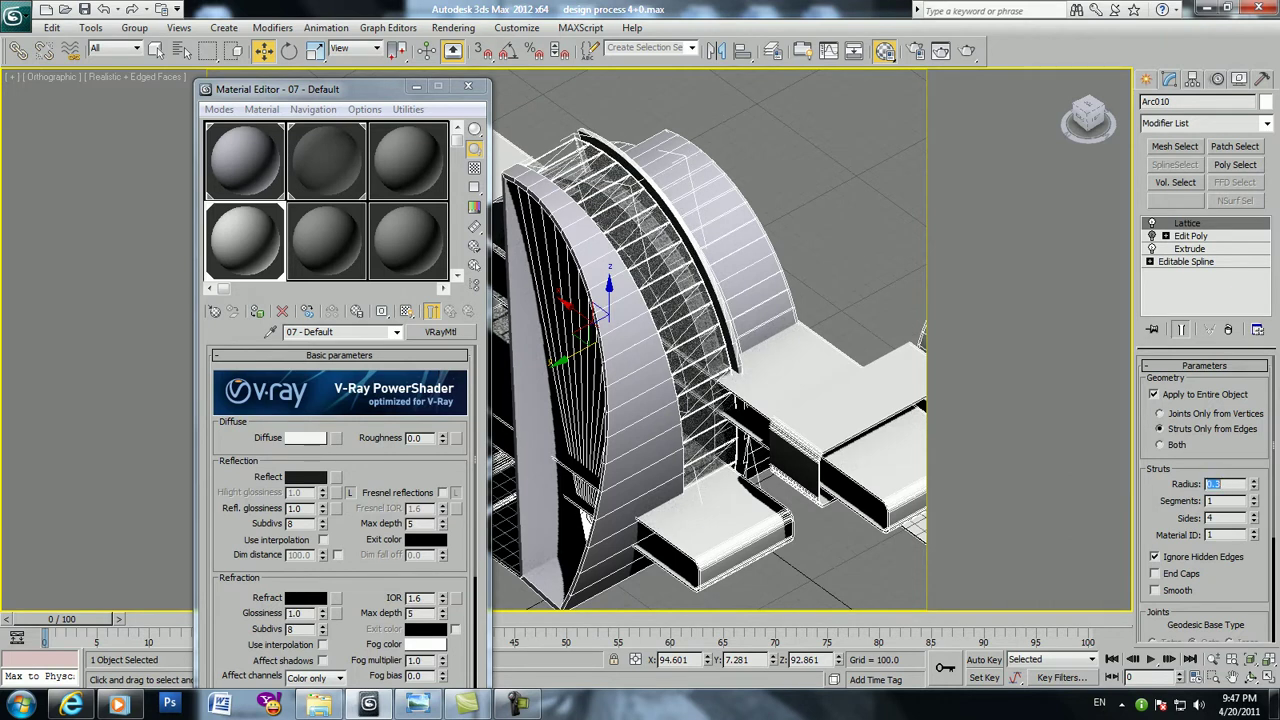
scroll(600, 290, "up", 2)
scroll(600, 290, "up", 2)
scroll(600, 290, "up", 2)
scroll(600, 290, "up", 2)
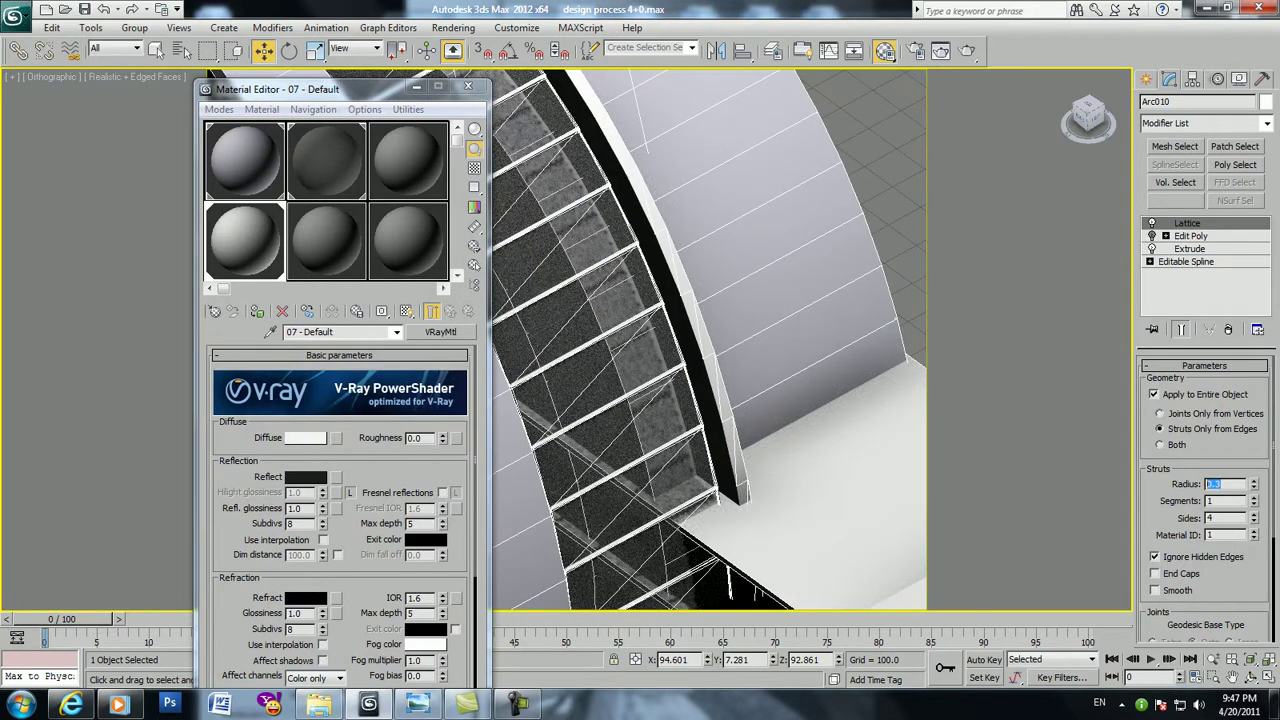
type(".5")
key("Return")
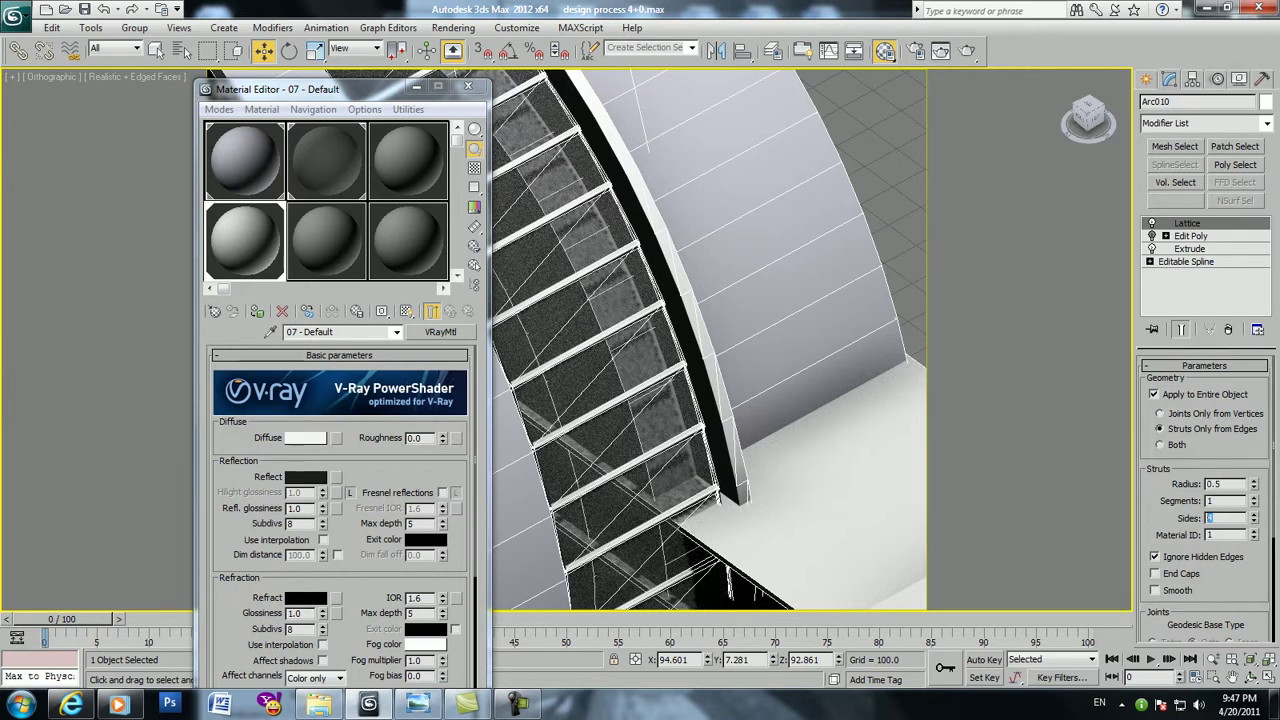
type("8")
key("Return")
Close the Material Editor and orbit around the lattice arch to inspect it
scroll(455, 75, "down", 2)
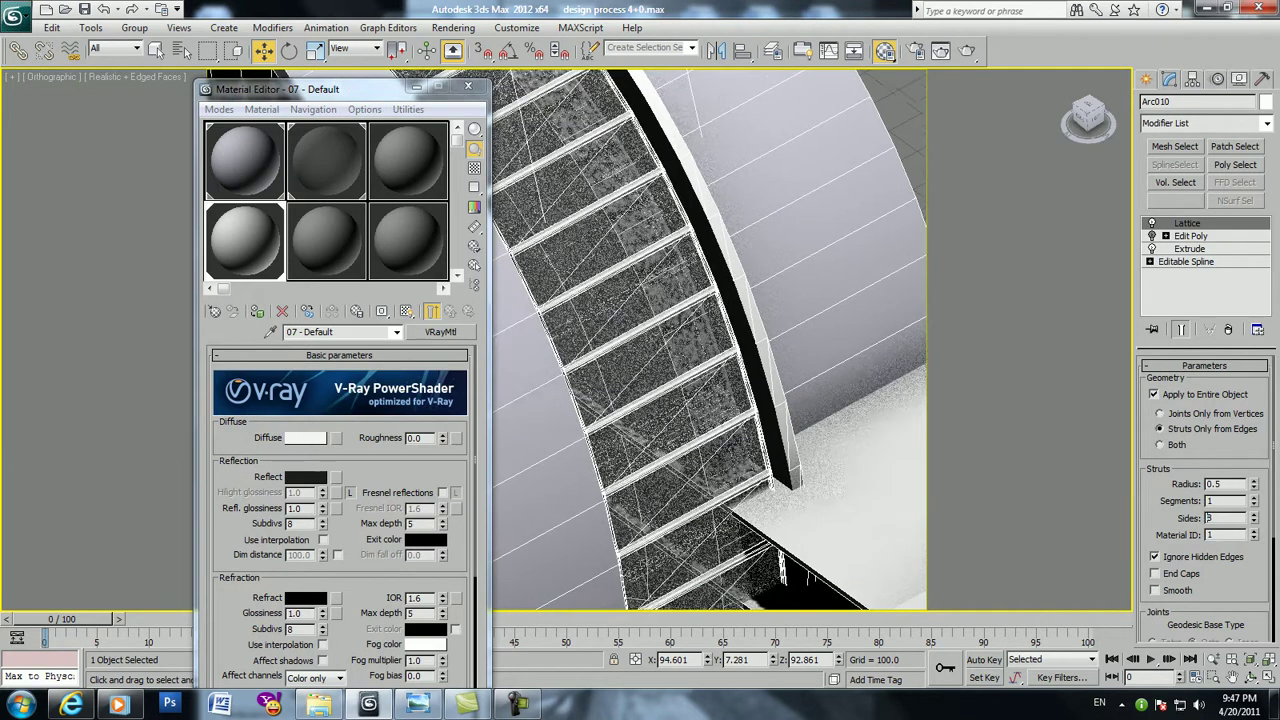
scroll(455, 75, "down", 2)
scroll(455, 75, "down", 2)
mouse_move(455, 75)
middle_mouse_down("alt")
mouse_move(500, 110)
mouse_move(470, 95)
middle_mouse_up("alt")
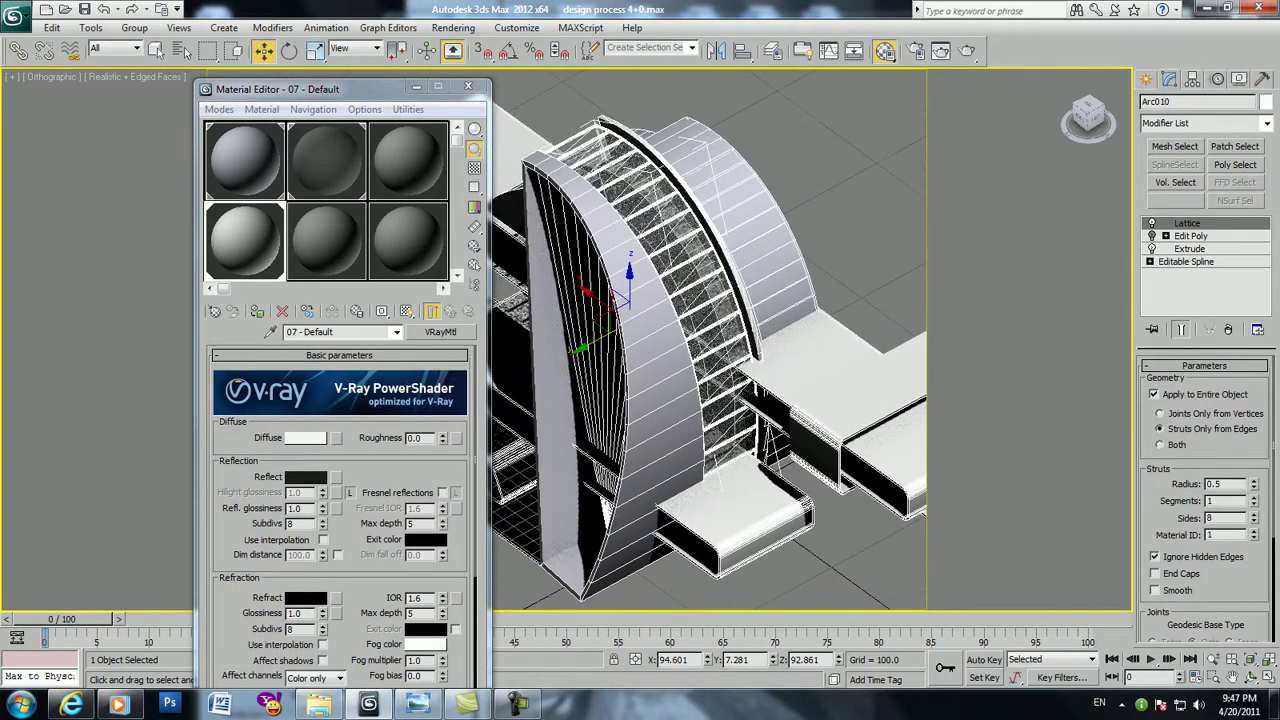
key("m")
scroll(567, 340, "down", 2)
mouse_move(567, 340)
middle_mouse_down("alt")
mouse_move(880, 366)
mouse_move(940, 342)
middle_mouse_up("alt")
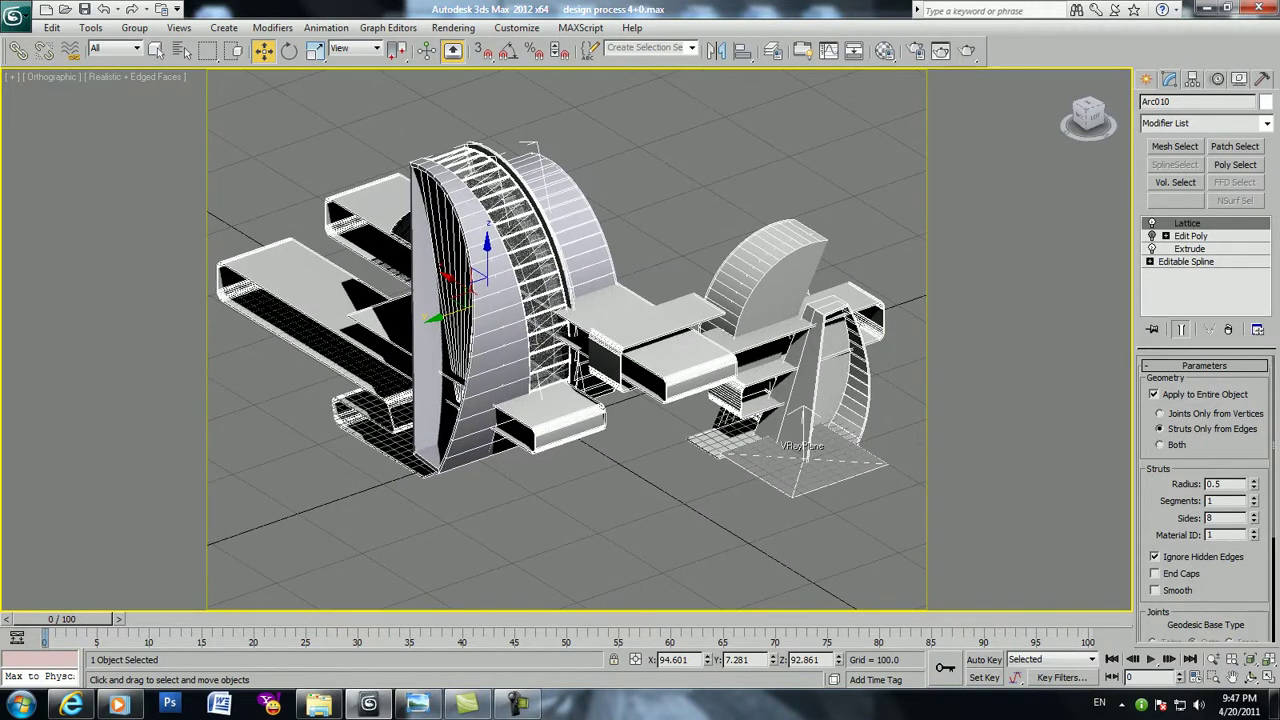
Select Line004's vertices and move a group of them in the Front view
key("alt+w")
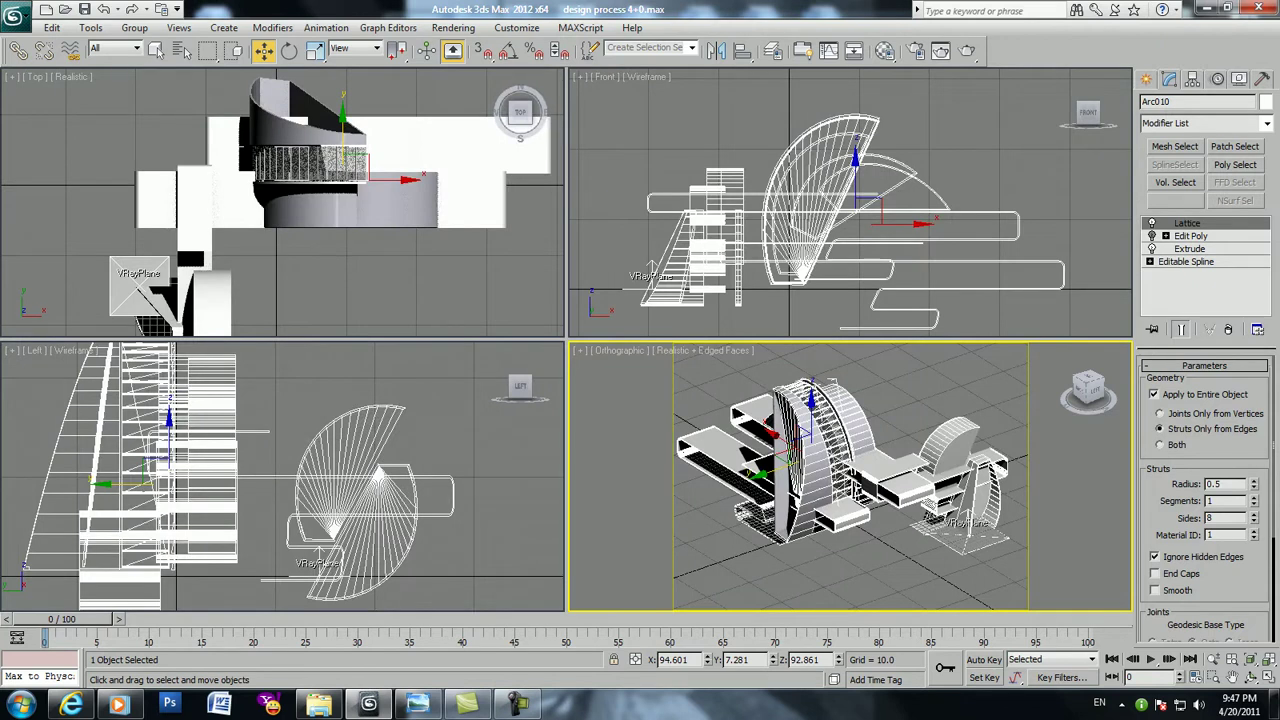
left_click(900, 480)
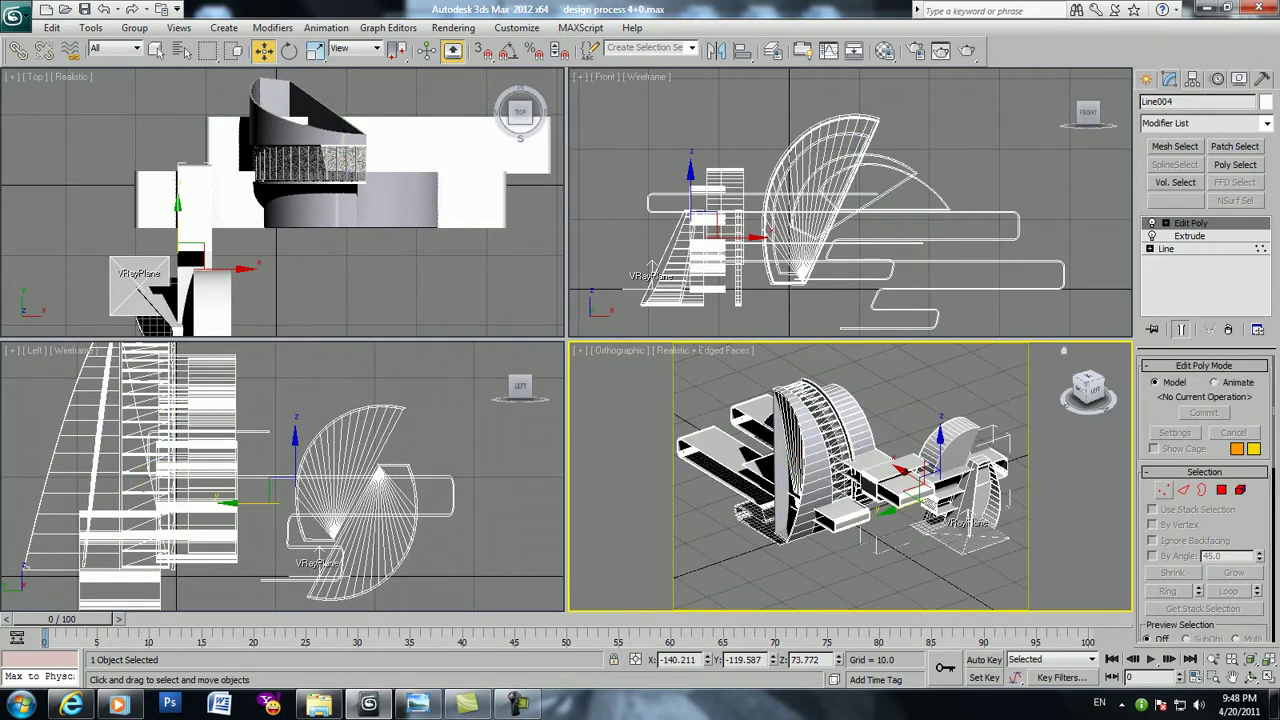
left_click(1163, 489)
left_click(681, 180)
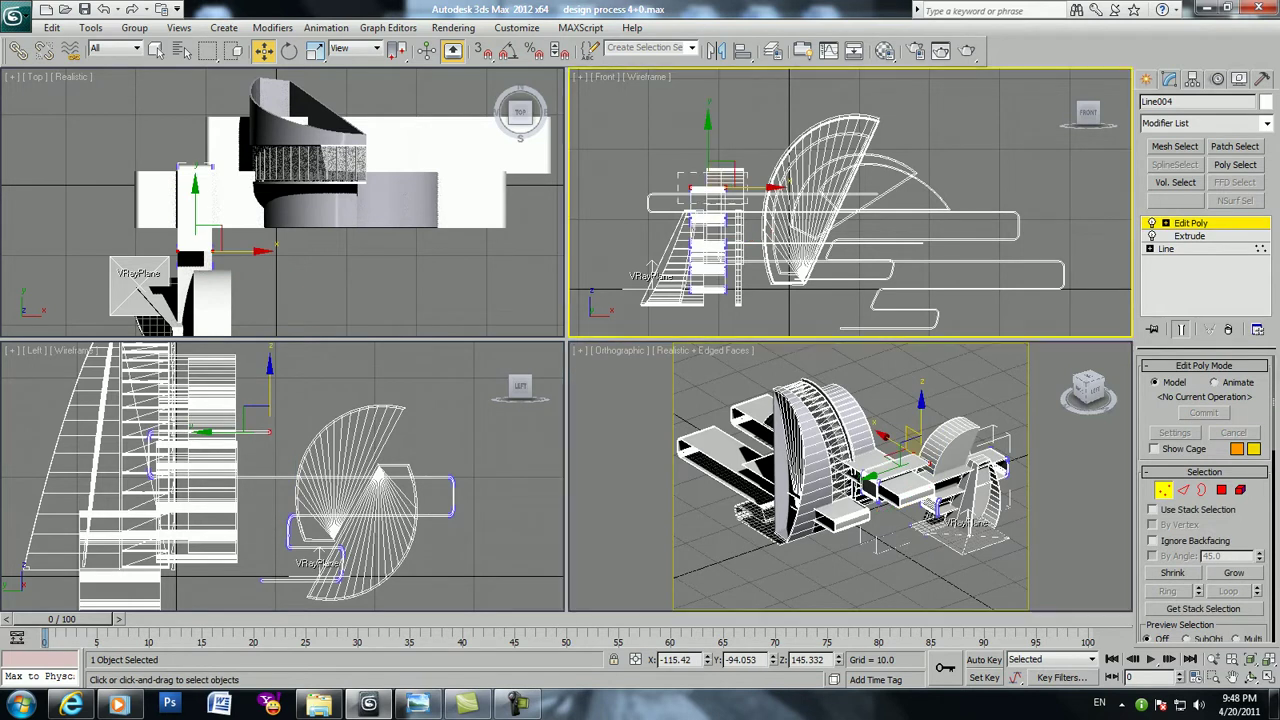
left_click(690, 188)
left_click_drag(707, 150, 707, 102)
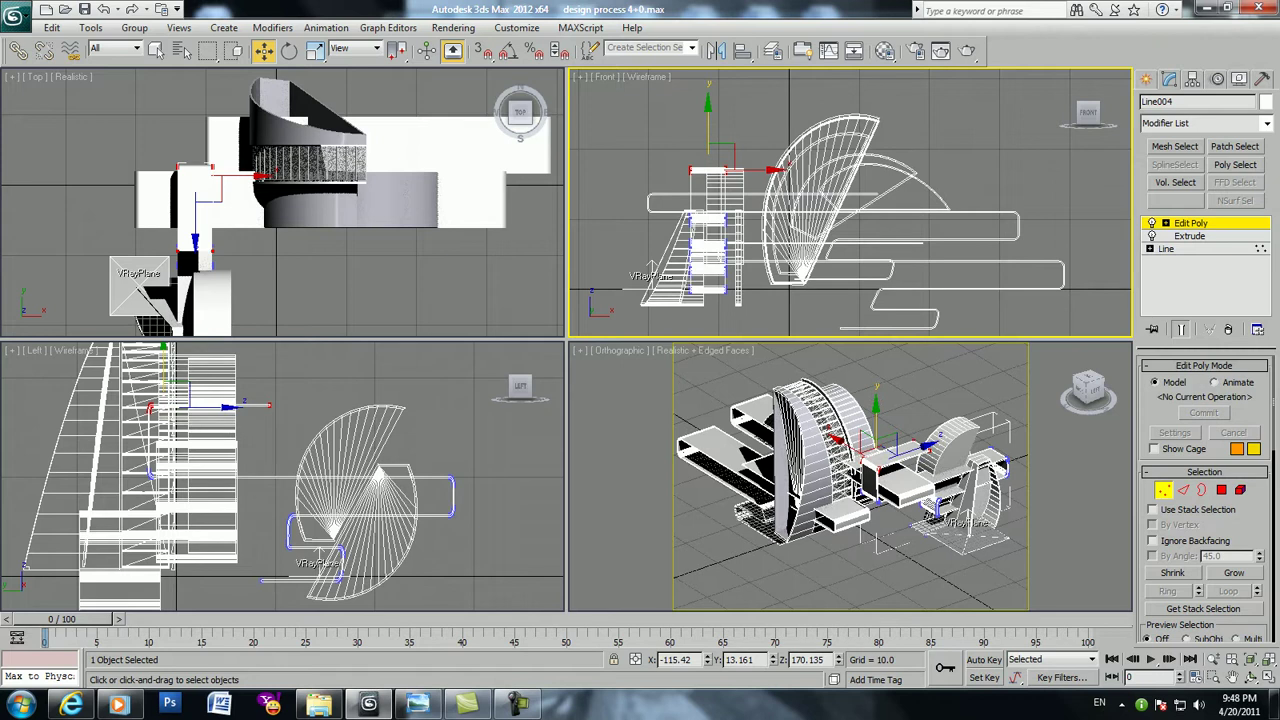
middle_click_drag(850, 480, 920, 480, "alt")
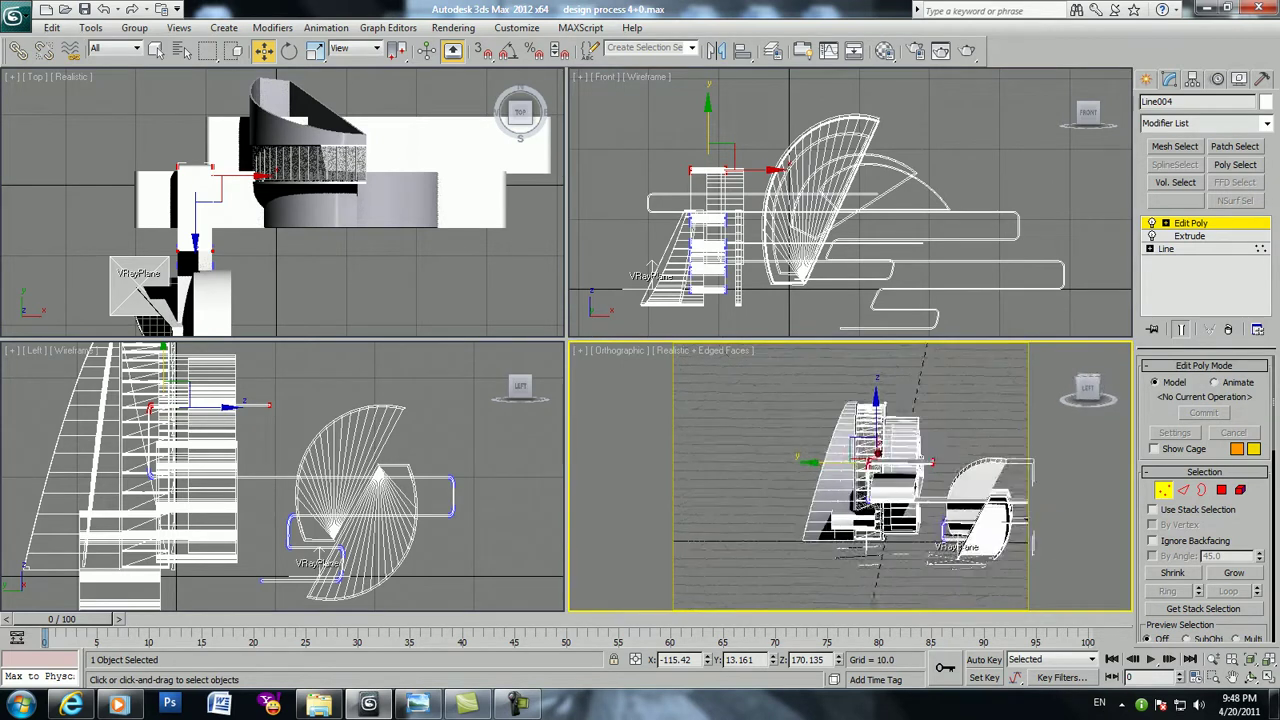
scroll(890, 440, "up", 3)
scroll(890, 440, "up", 3)
middle_click_drag(850, 480, 900, 480, "alt")
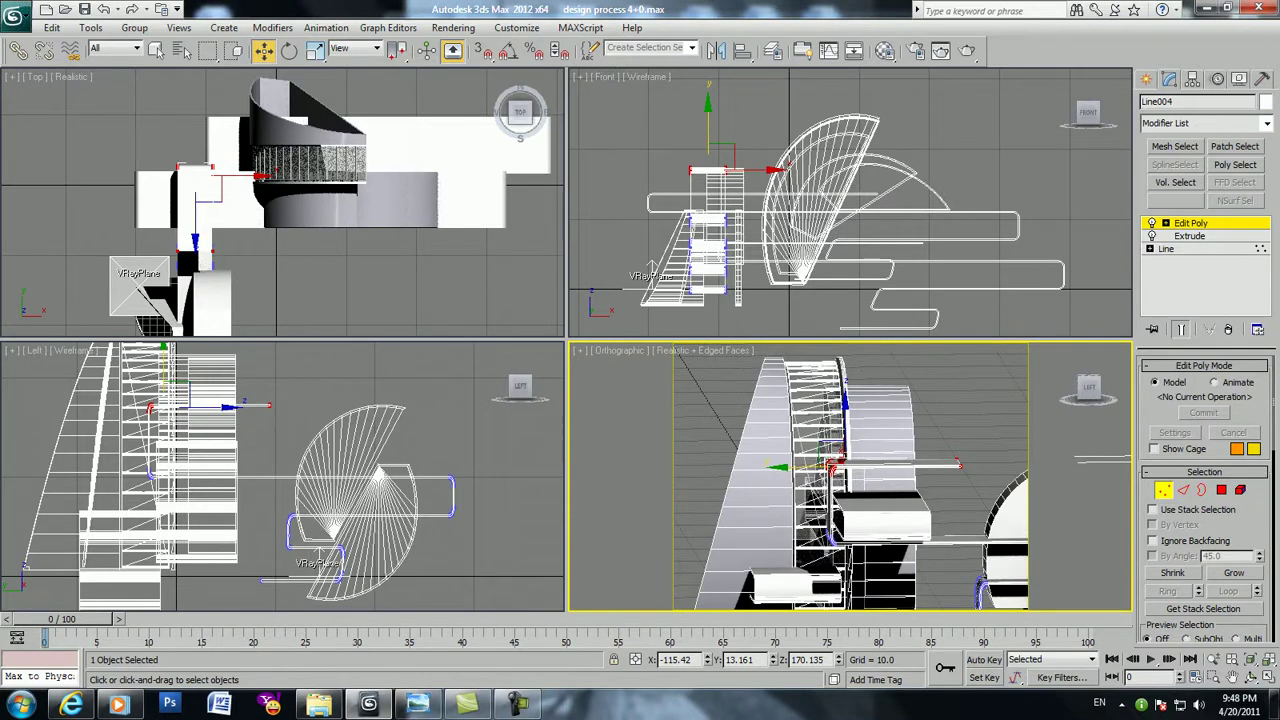
In a maximized Left view, select the lower curve vertices and shift them
right_click(450, 450)
key("alt+w")
scroll(585, 250, "up", 2)
scroll(585, 250, "up", 3)
scroll(566, 340, "up", 2)
scroll(566, 340, "up", 2)
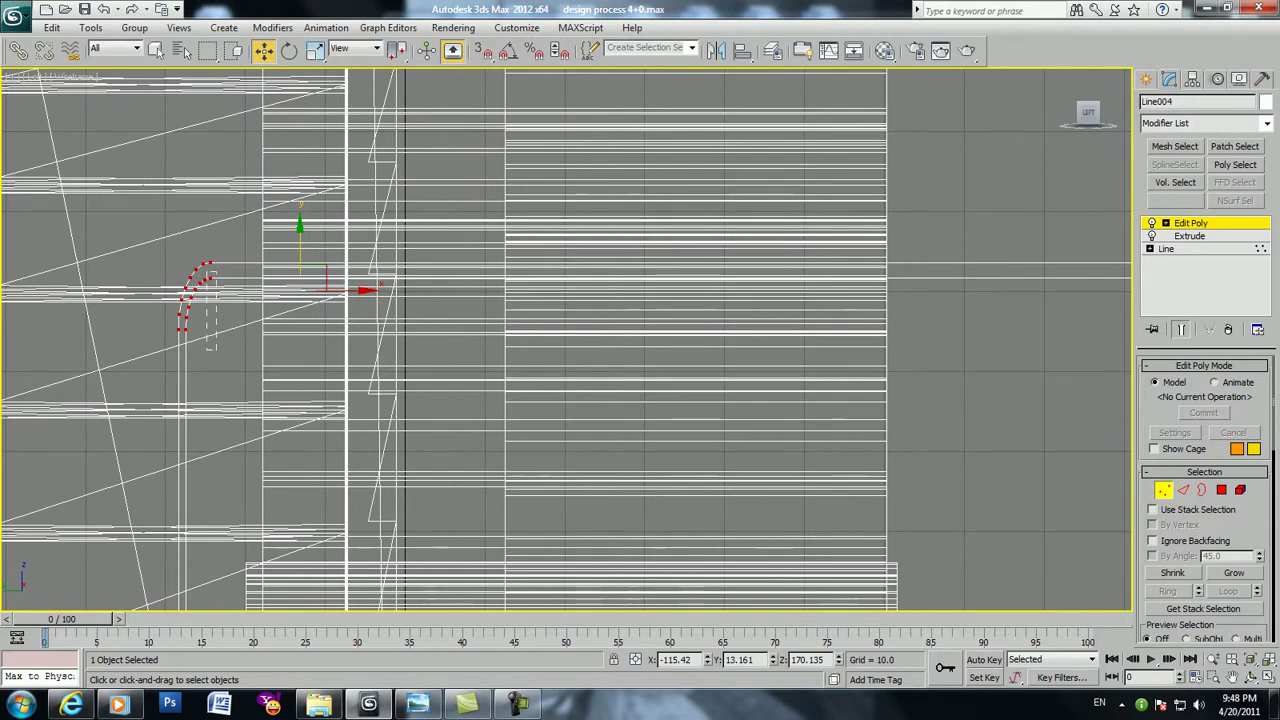
scroll(200, 210, "up", 2)
scroll(200, 210, "up", 1)
scroll(200, 210, "up", 1)
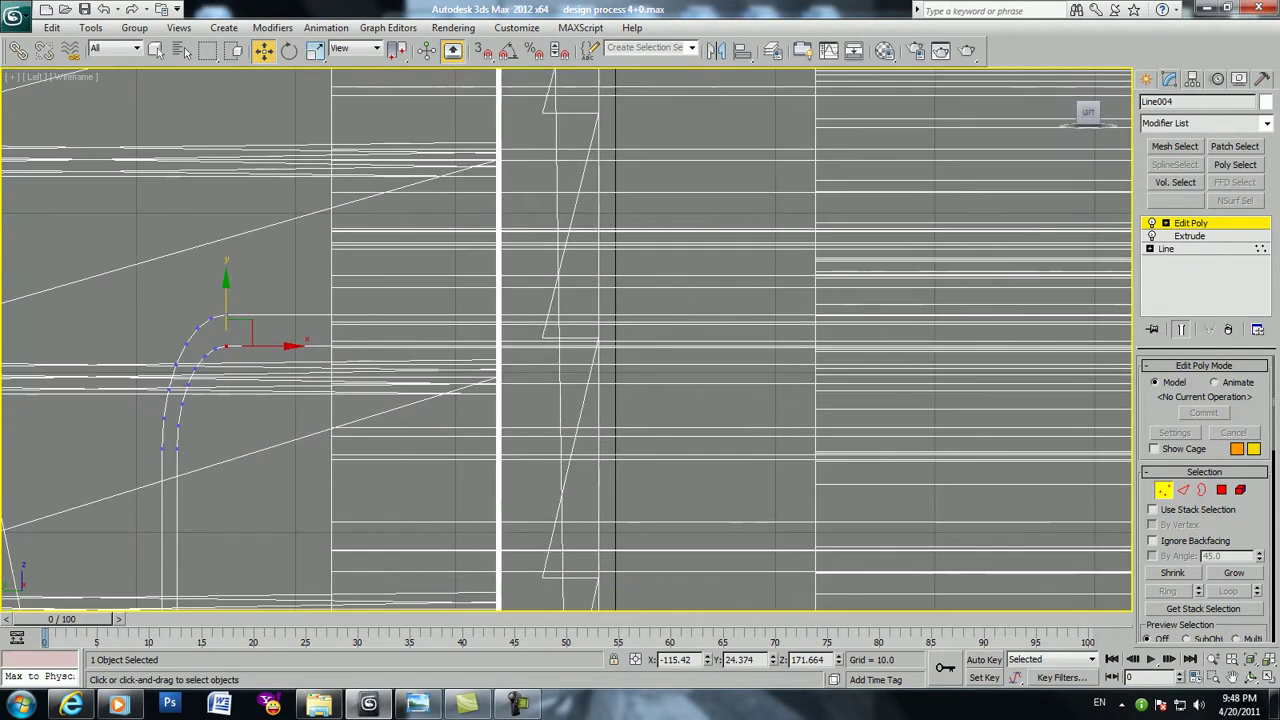
left_click_drag(168, 402, 217, 470)
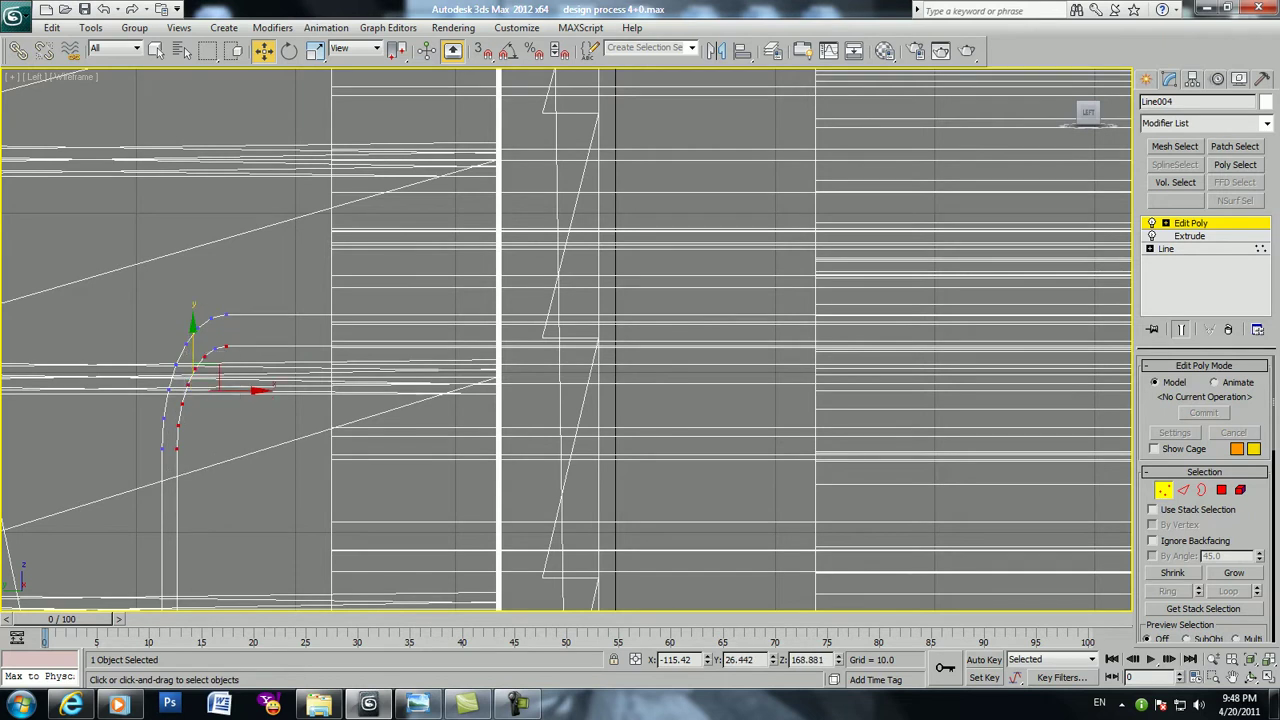
scroll(300, 335, "down", 2)
scroll(300, 335, "down", 2)
scroll(300, 335, "down", 1)
scroll(300, 335, "down", 2)
mouse_move(330, 350)
left_mouse_down()
mouse_move(407, 348)
mouse_move(407, 455)
left_mouse_up()
Back in the four-view layout, raise the selected vertices slightly
key("alt+w")
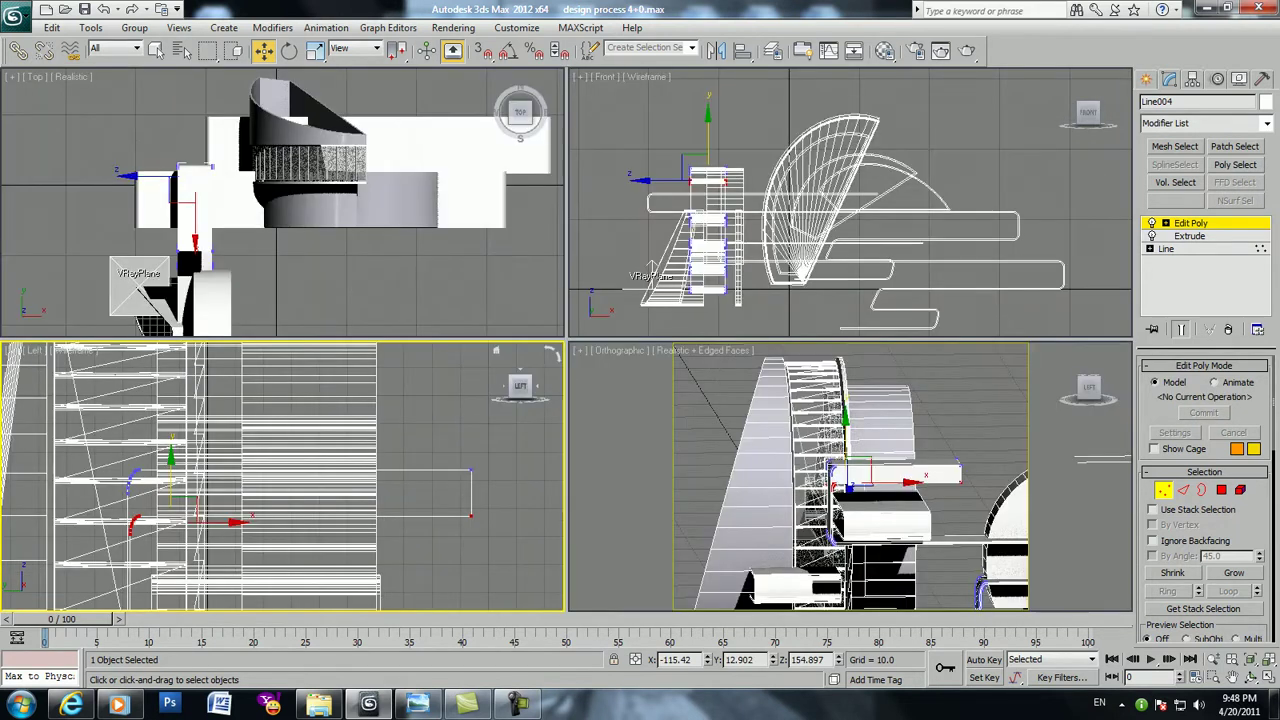
scroll(955, 545, "up", 1)
scroll(955, 545, "up", 1)
scroll(955, 545, "up", 1)
left_click_drag(797, 400, 797, 385)
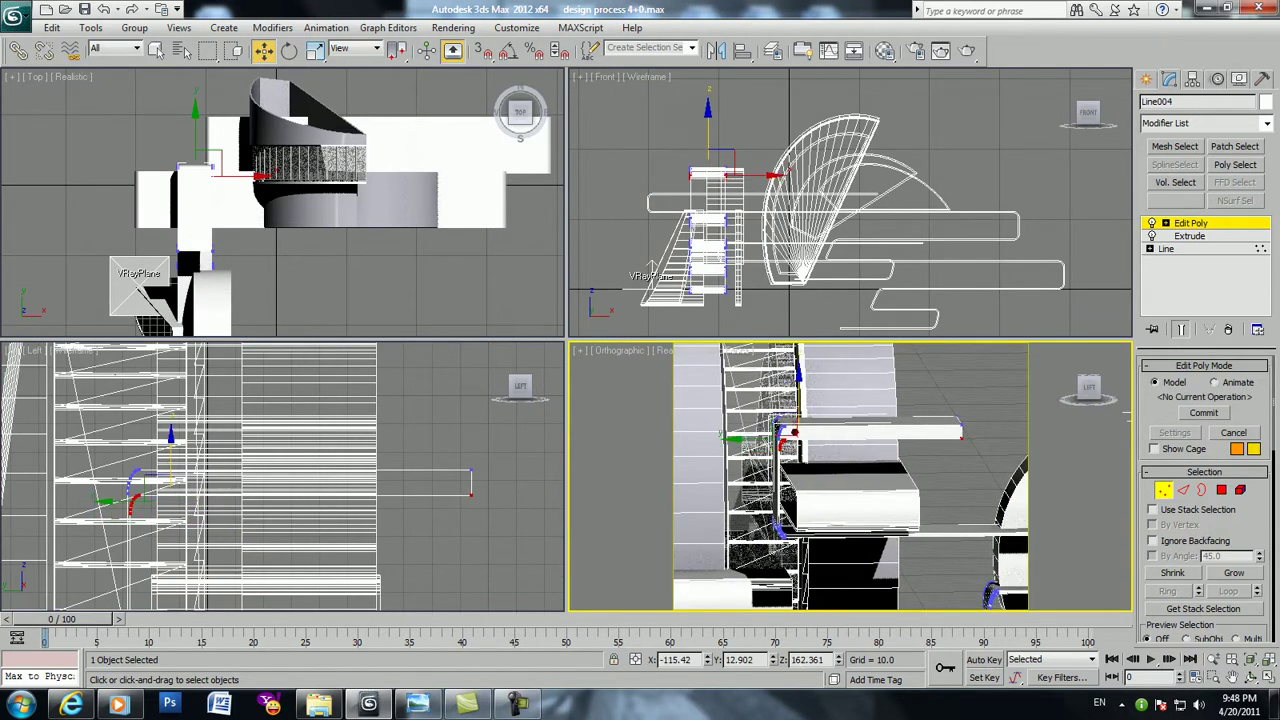
In the maximized Left view, nudge the curled end vertices slightly left
middle_click(470, 485)
key("alt+w")
mouse_move(300, 470)
middle_mouse_down()
mouse_move(348, 185)
mouse_move(366, 175)
middle_mouse_up()
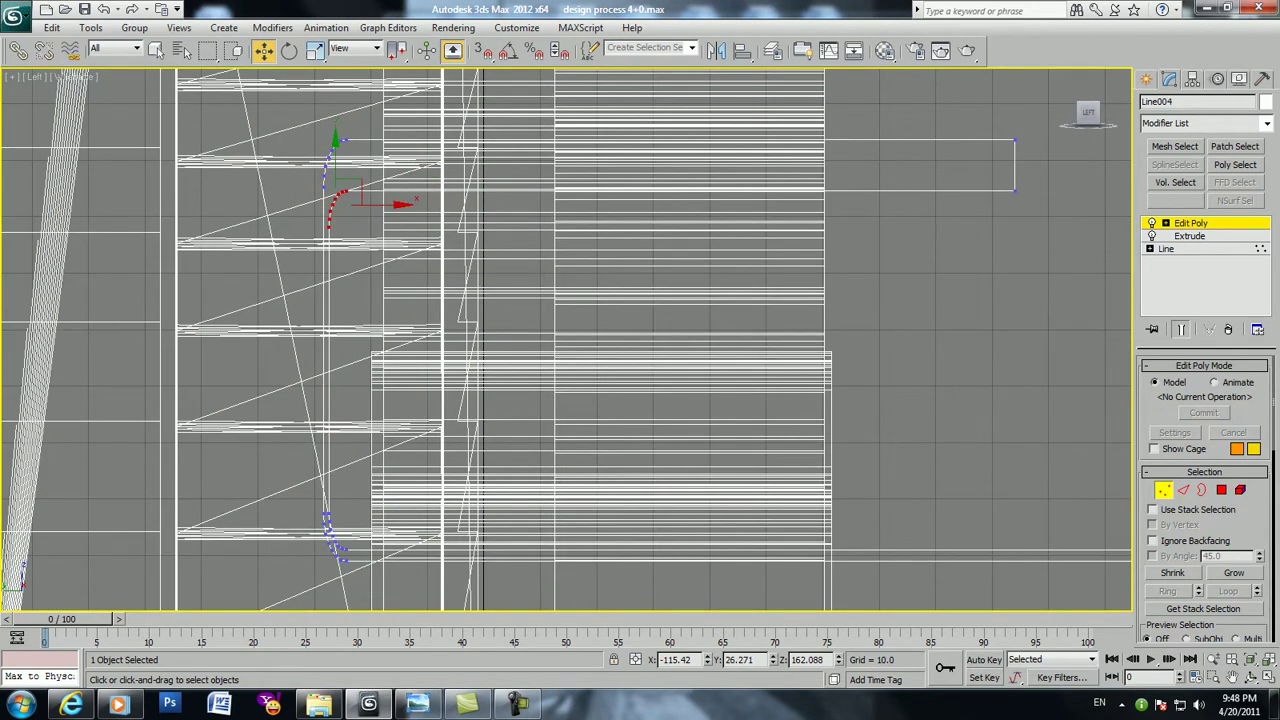
scroll(345, 560, "up", 2)
scroll(345, 560, "up", 2)
scroll(345, 560, "up", 2)
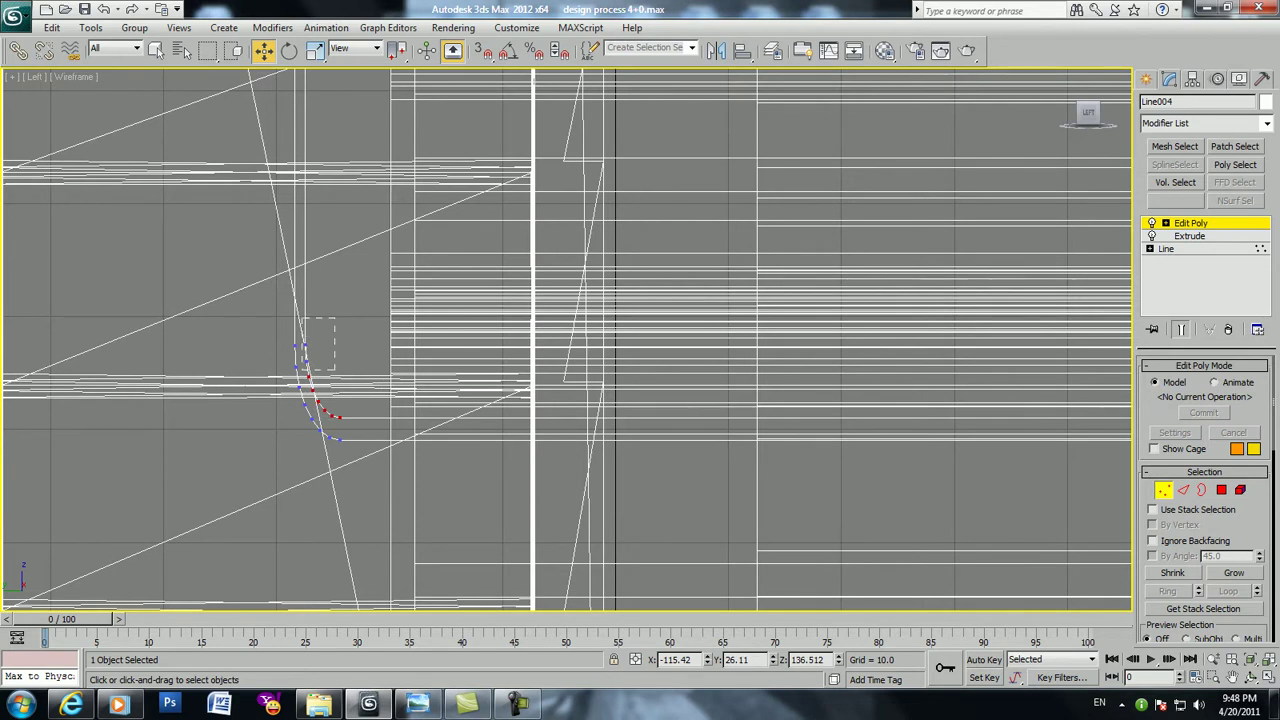
scroll(555, 345, "down", 3)
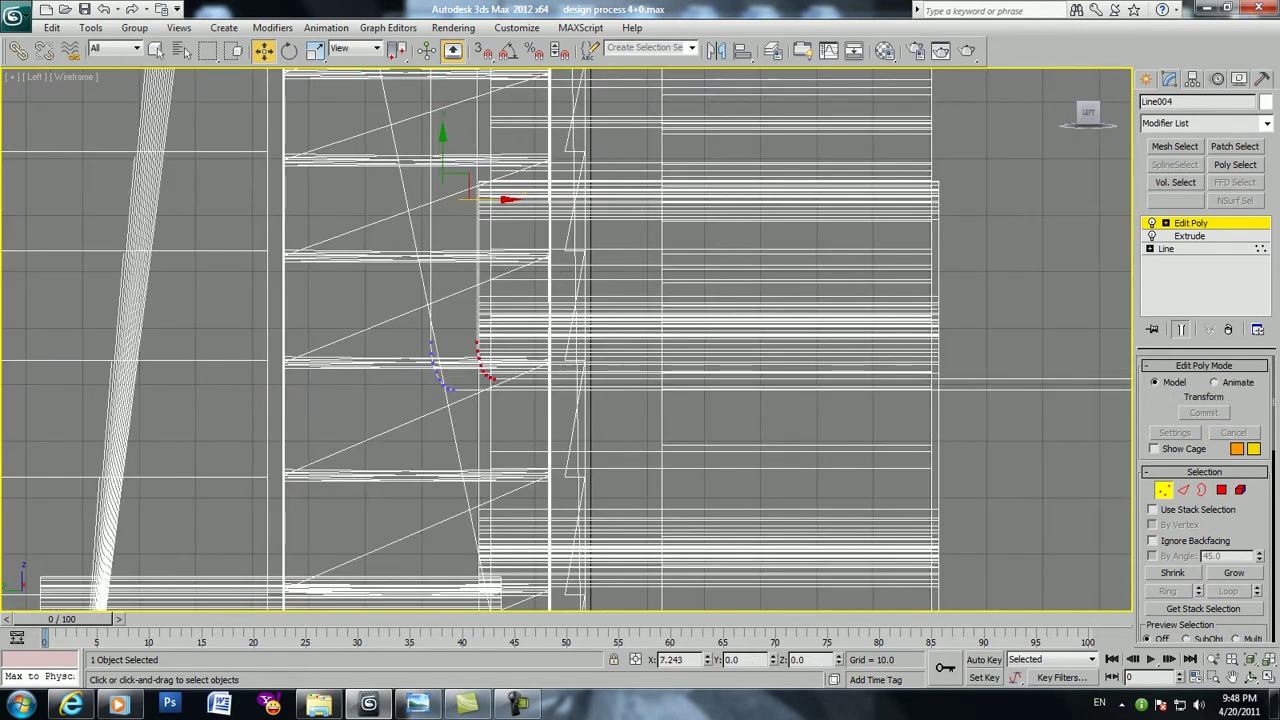
scroll(555, 345, "down", 2)
scroll(555, 345, "down", 2)
left_click_drag(527, 356, 517, 356)
Show the perspective view maximized to see the whole model
key("alt+w")
right_click(1100, 420)
key("alt+w")
Raise the curled end vertices of Line004 upward and check them from an oblique angle
scroll(560, 340, "down", 3)
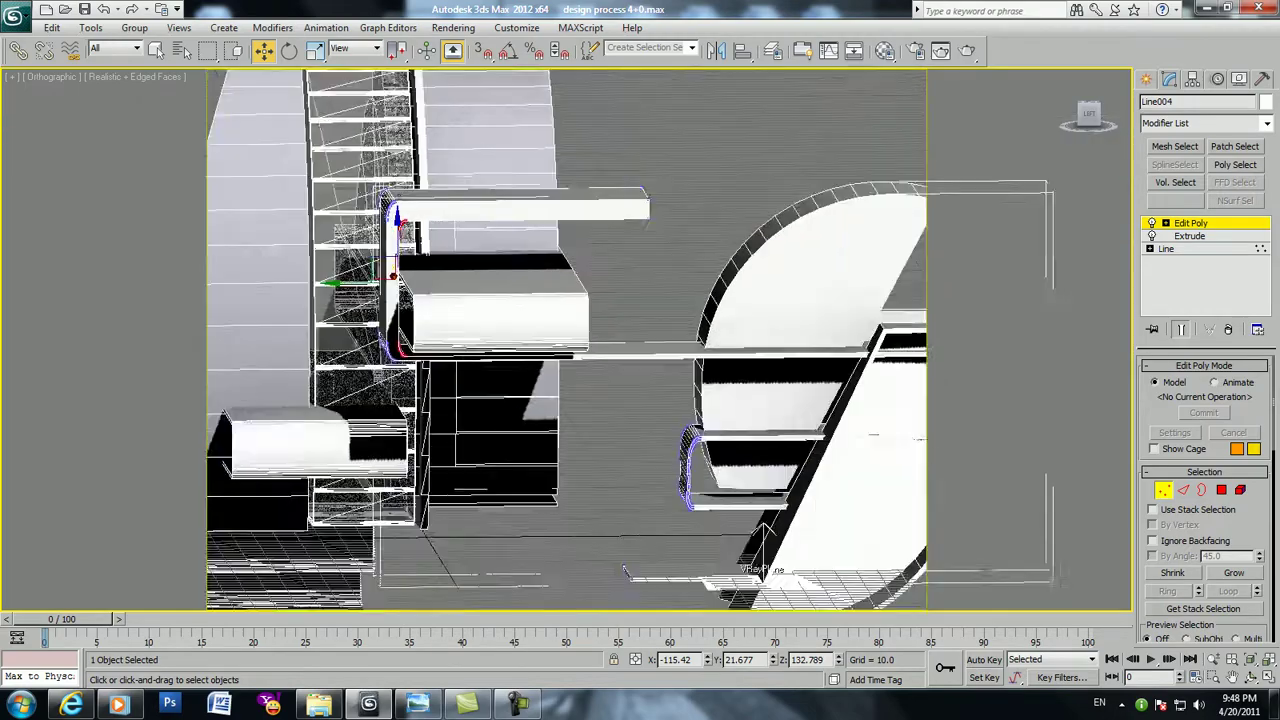
mouse_move(470, 560)
middle_mouse_down("alt")
mouse_move(387, 575)
mouse_move(420, 470)
mouse_move(380, 470)
middle_mouse_up("alt")
left_click_drag(440, 295, 452, 243)
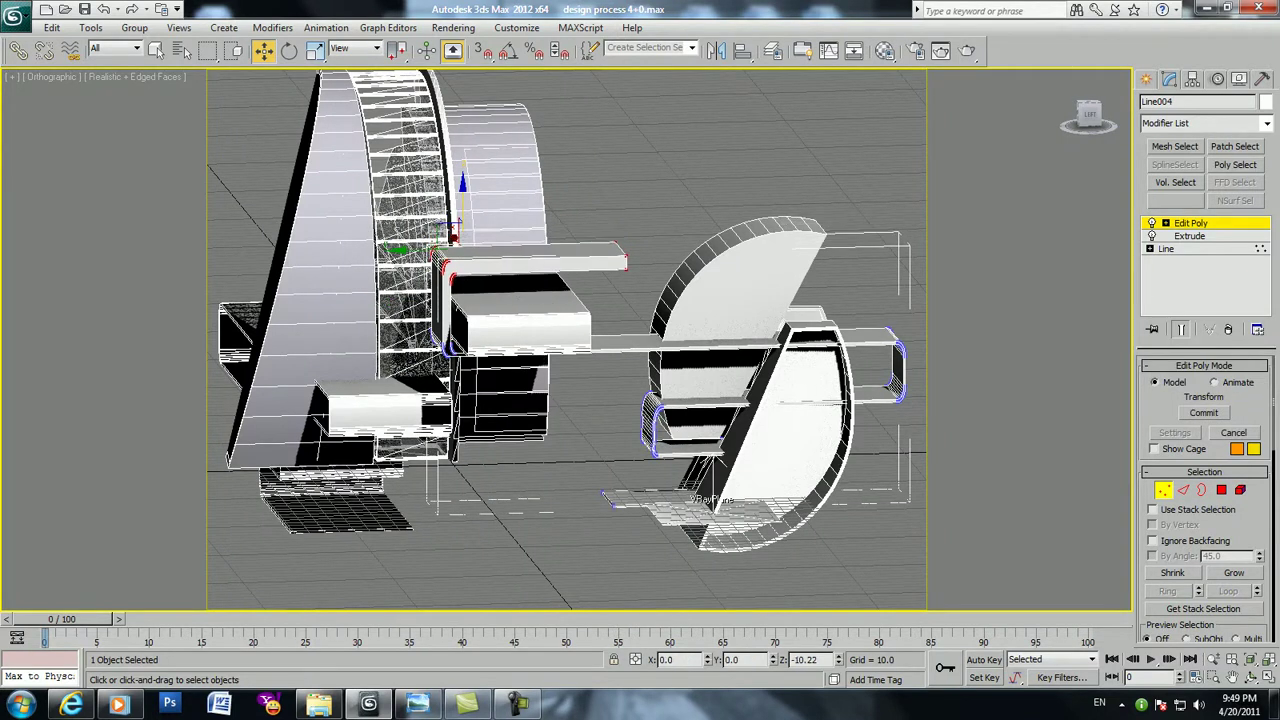
mouse_move(620, 495)
middle_mouse_down("alt")
mouse_move(710, 475)
mouse_move(773, 352)
mouse_move(727, 447)
mouse_move(722, 432)
middle_mouse_up("alt")
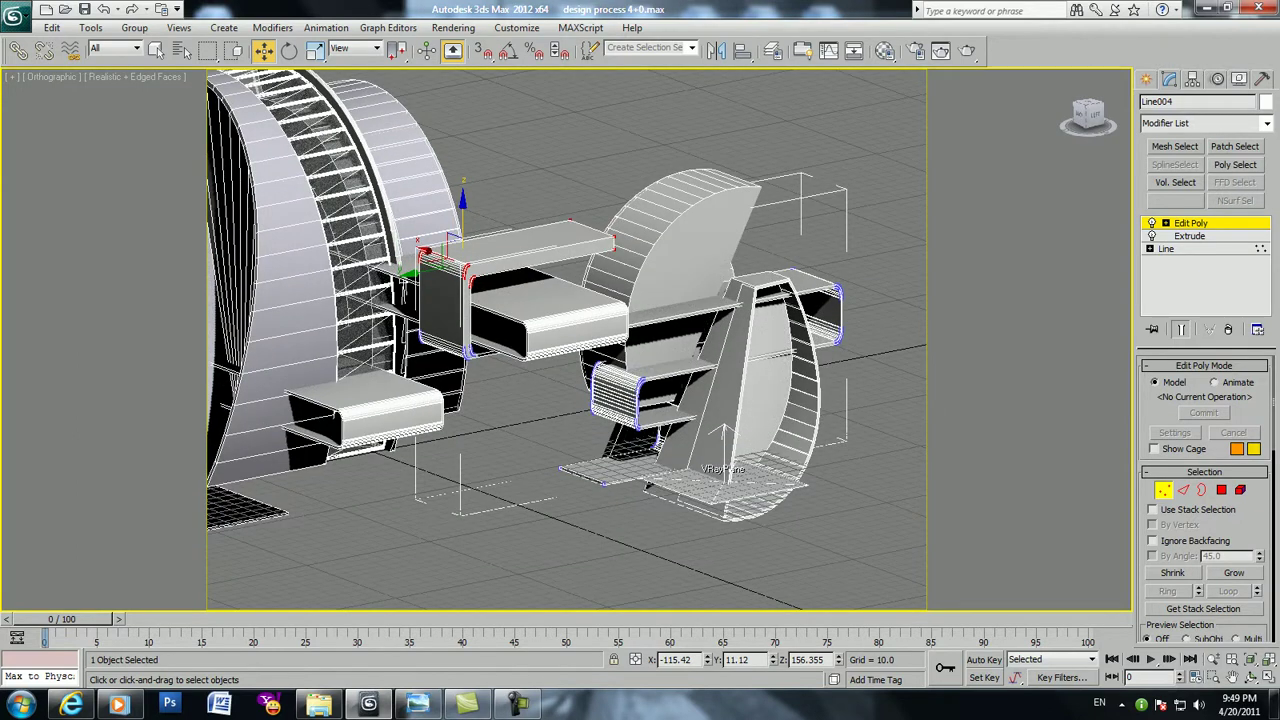
middle_click_drag(722, 432, 722, 432, "alt")
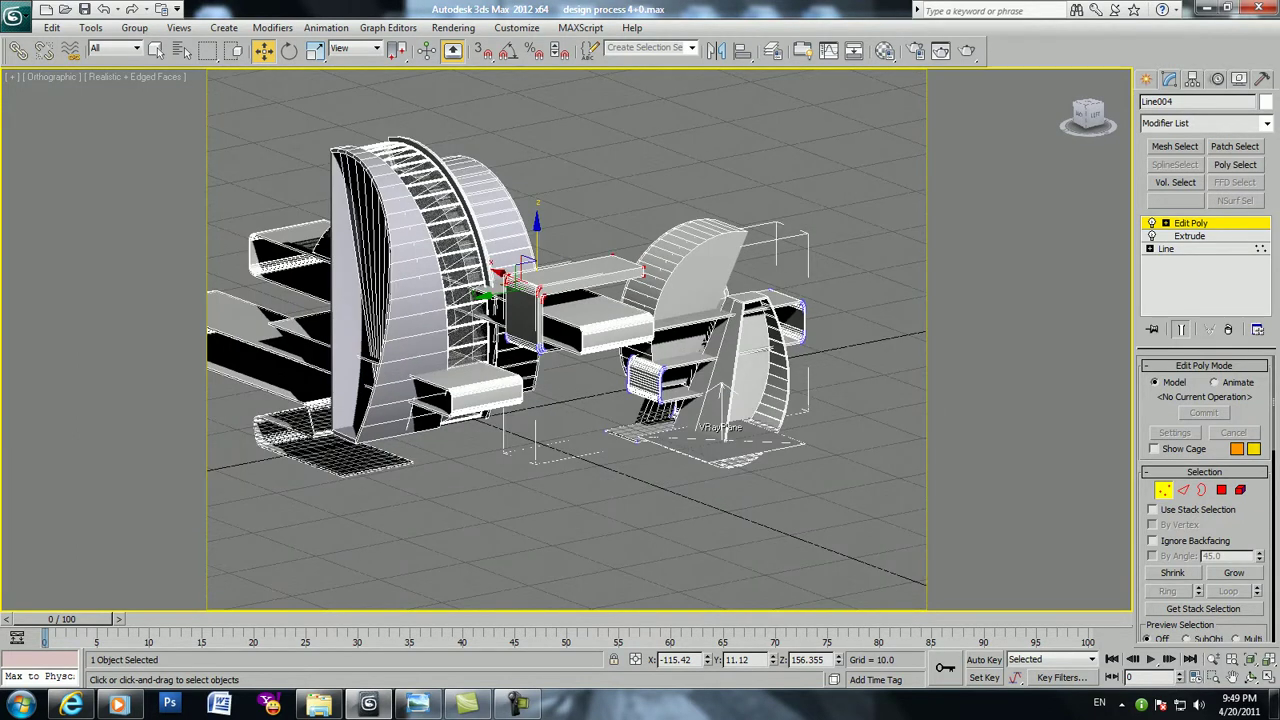
Orbit to a high side view and lift the end vertices higher
key("ctrl+r")
mouse_move(566, 340)
left_mouse_down()
mouse_move(700, 330)
mouse_move(570, 330)
left_mouse_up()
scroll(566, 340, "up", 5)
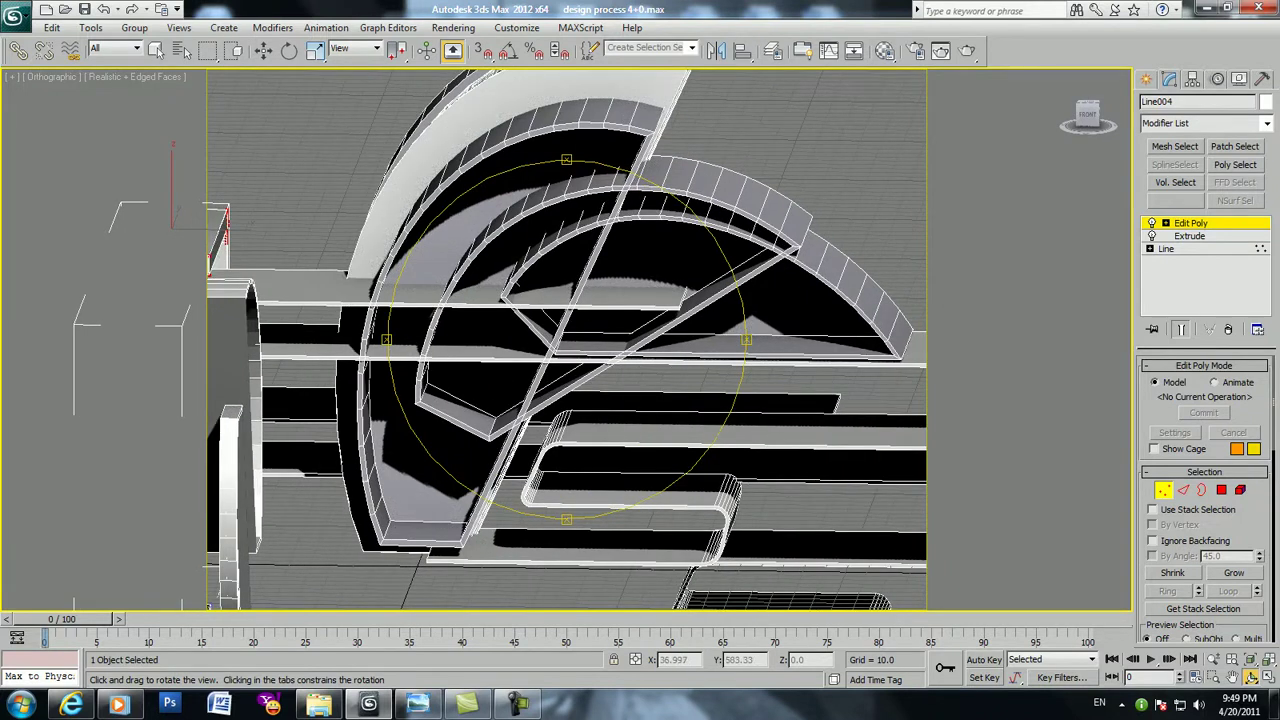
left_click_drag(570, 330, 370, 392)
key("w")
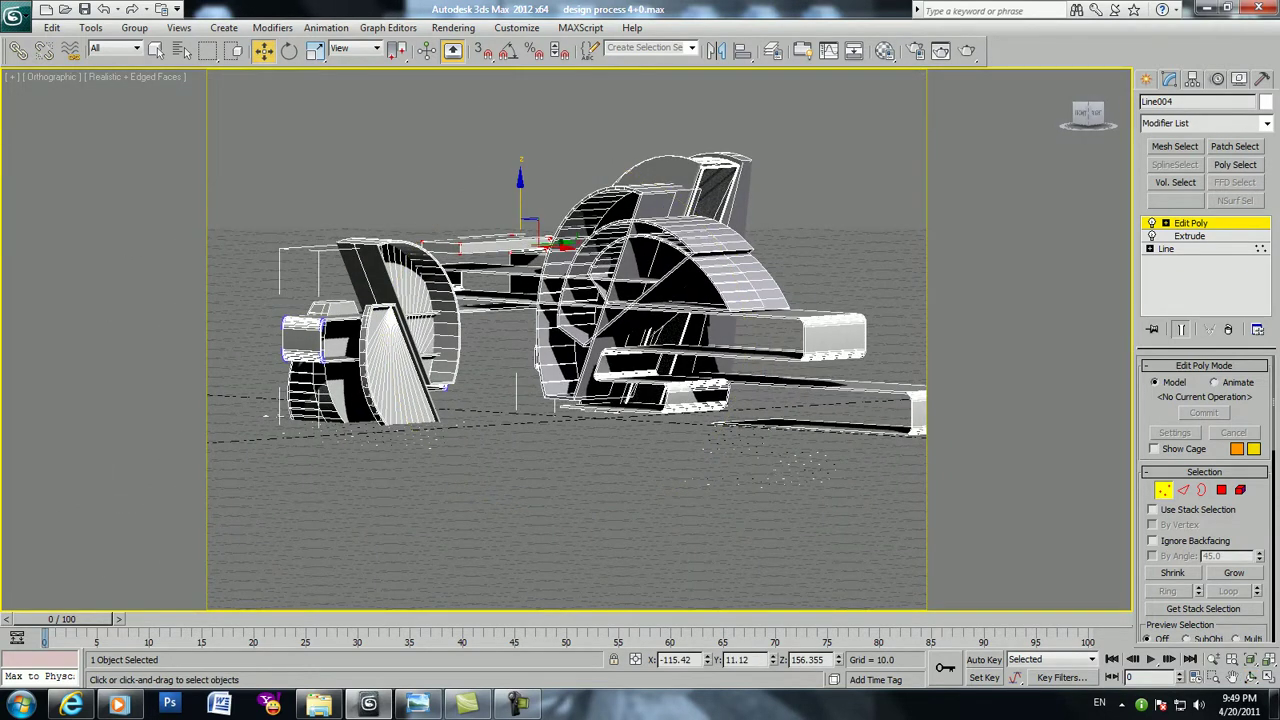
left_click_drag(530, 240, 542, 210)
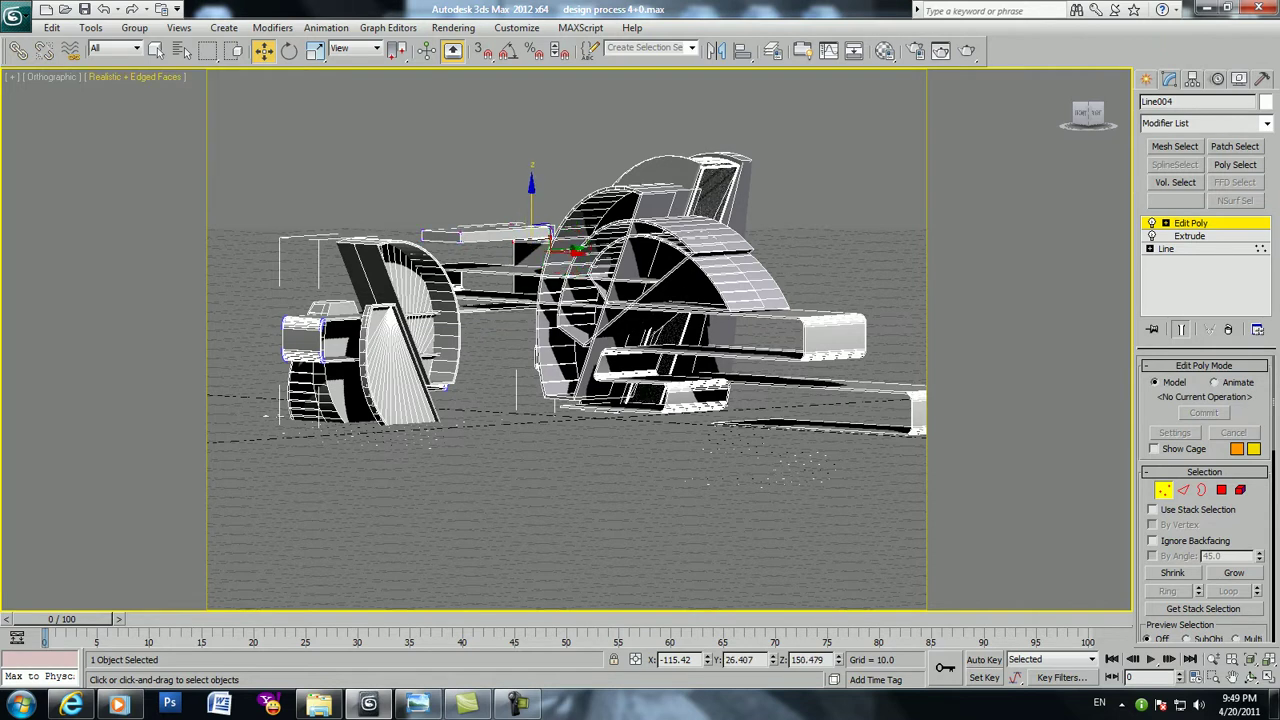
Undo the extra vertex moves on the ribbon's curled end
left_click(104, 8)
left_click(104, 8)
left_click(104, 8)
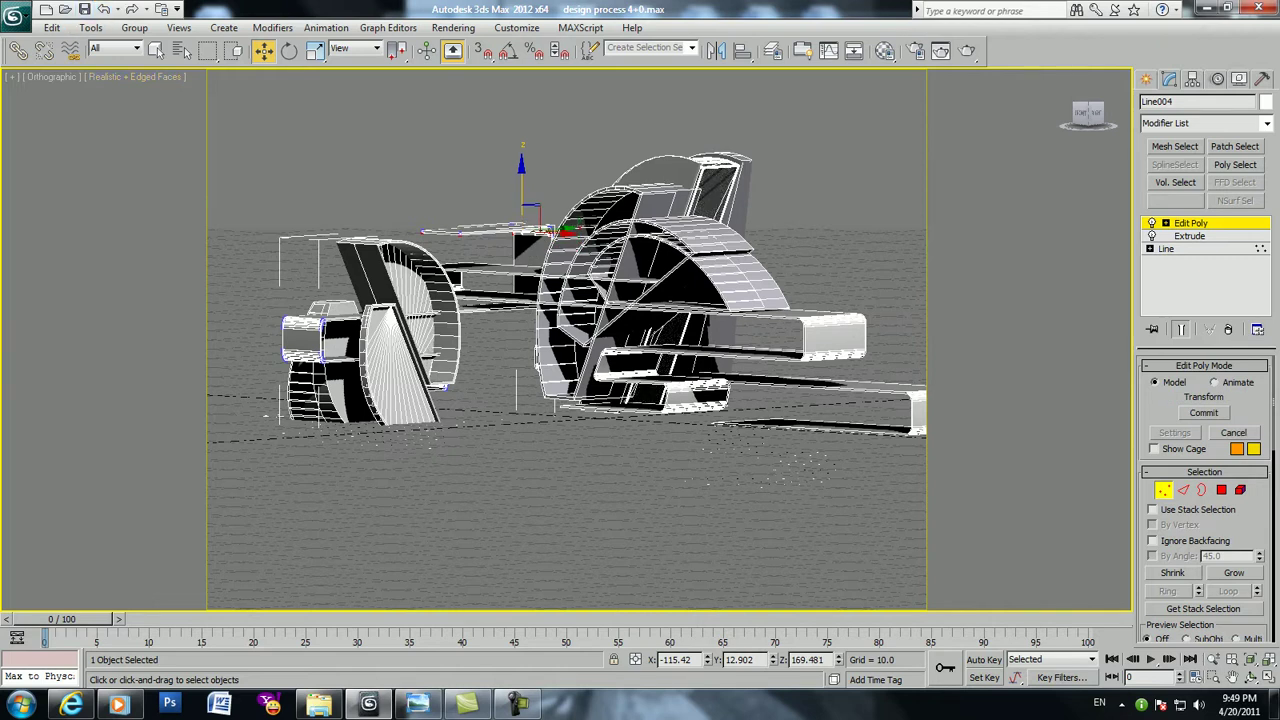
left_click(104, 8)
left_click(104, 8)
left_click(104, 8)
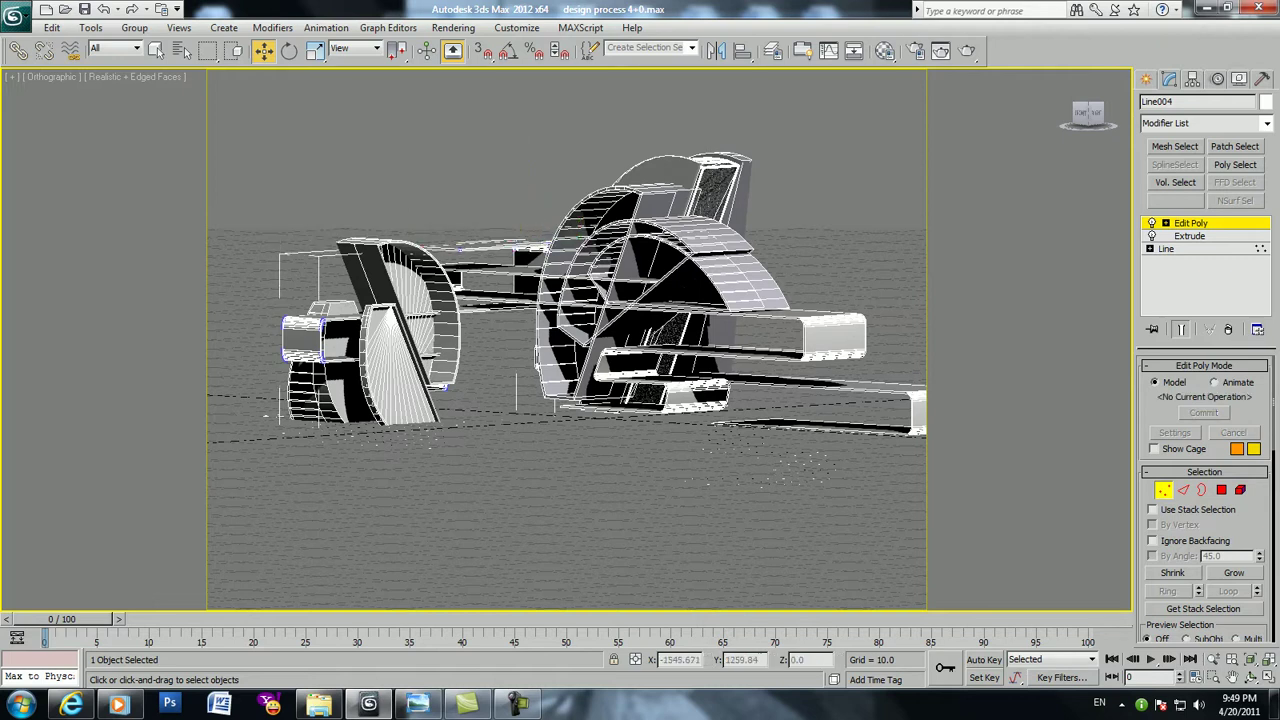
Orbit around the model from several angles, then restore the four-view layout
middle_click_drag(560, 400, 600, 380, "alt")
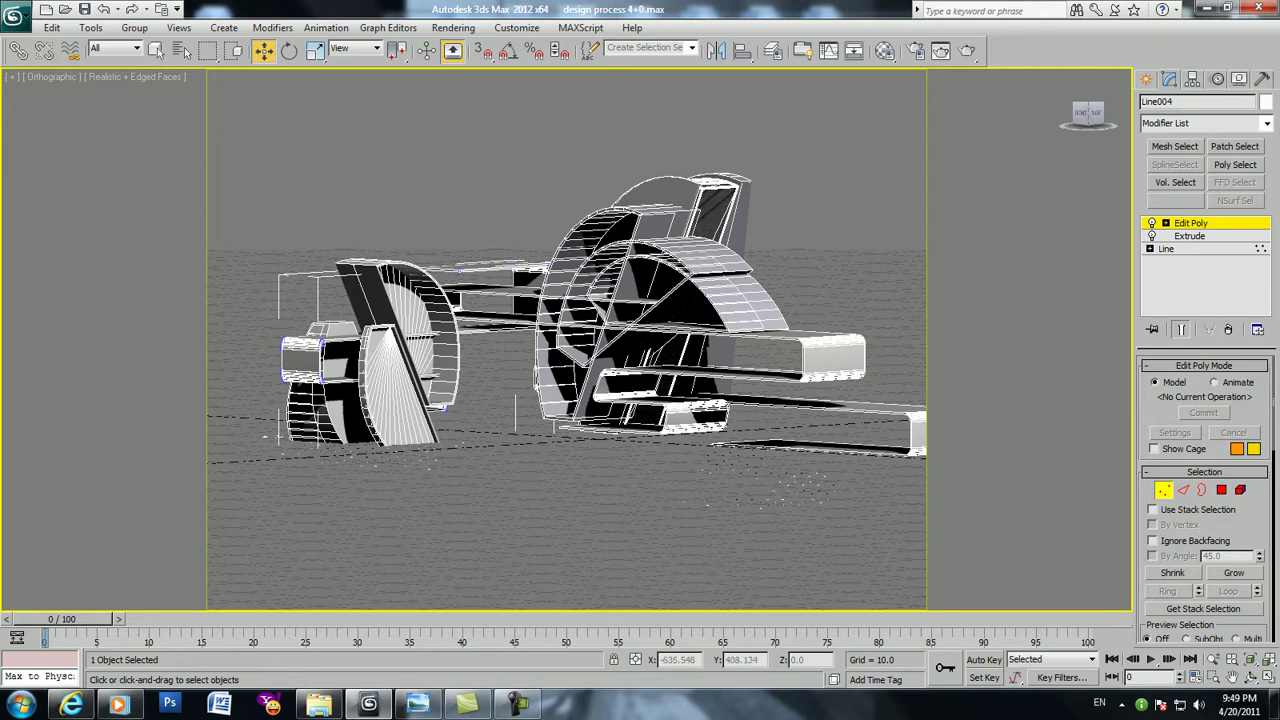
middle_click_drag(560, 400, 660, 400, "alt")
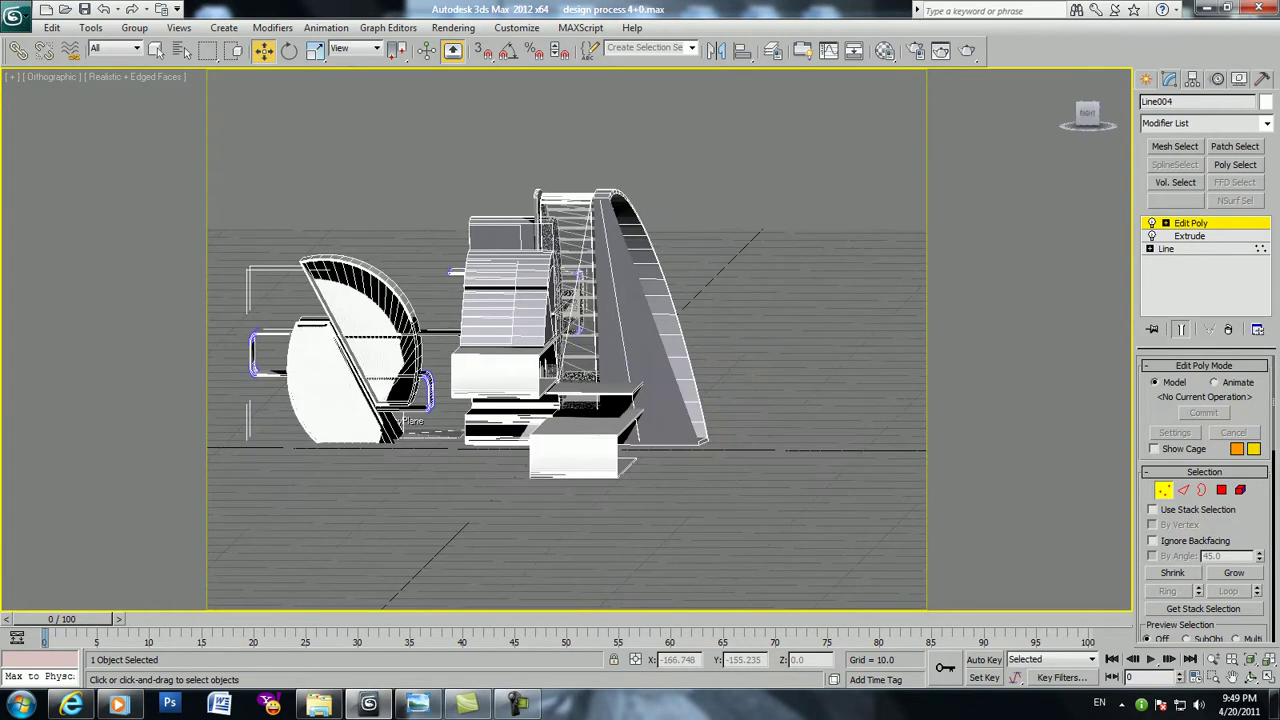
mouse_move(560, 400)
middle_mouse_down("alt")
mouse_move(660, 330)
mouse_move(720, 340)
mouse_move(780, 300)
mouse_move(920, 318)
middle_mouse_up("alt")
middle_click_drag(640, 280, 670, 283, "alt")
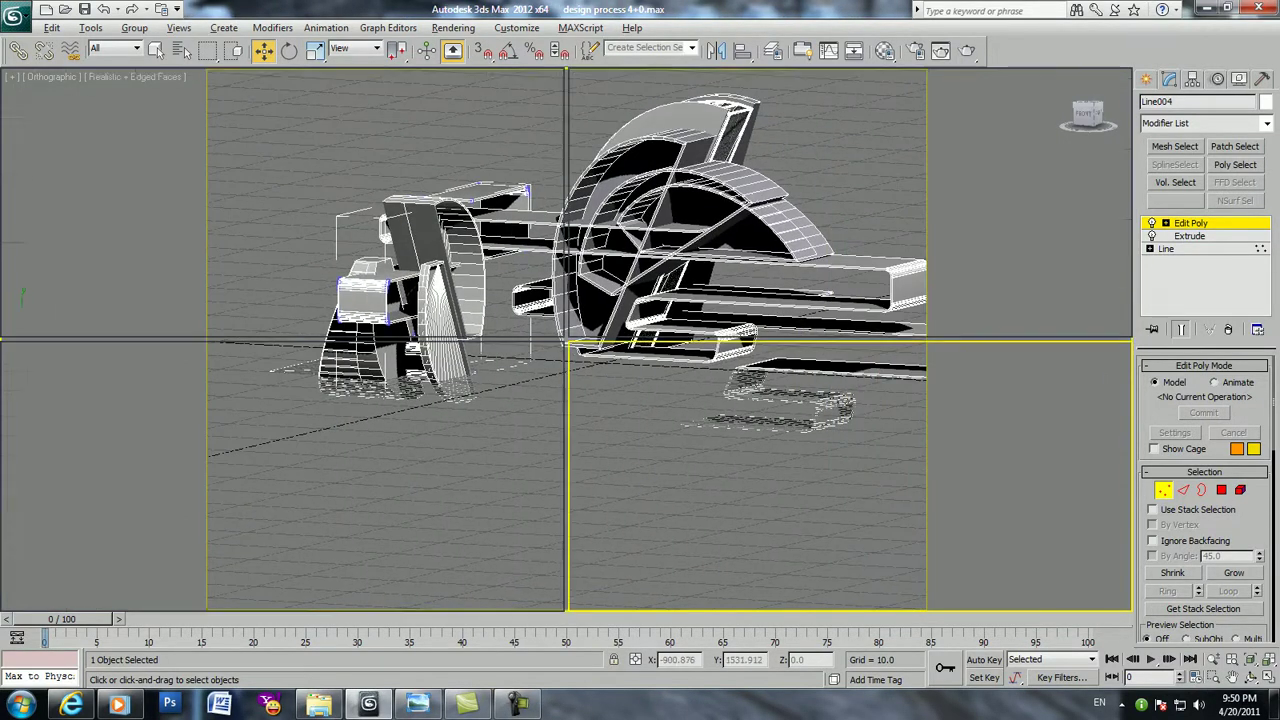
key("alt+w")
Clone the ribbon path Line001 as a copy named Line006
key("1")
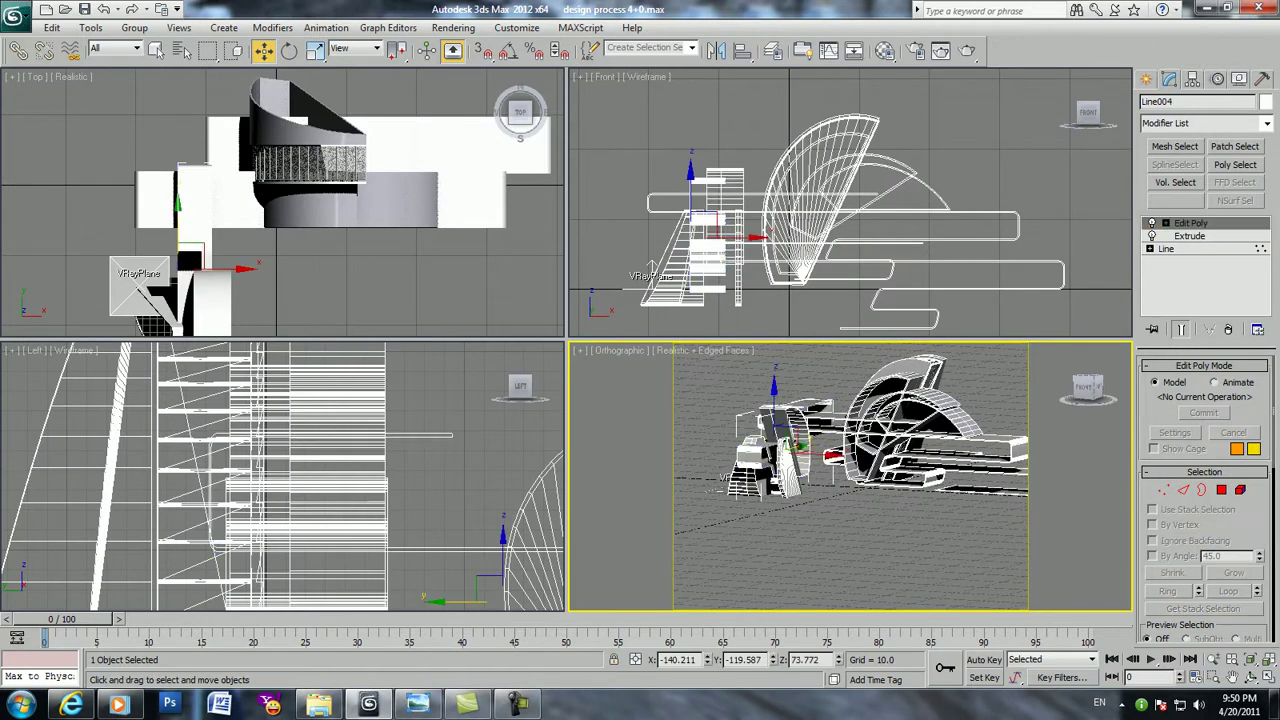
left_click(651, 264)
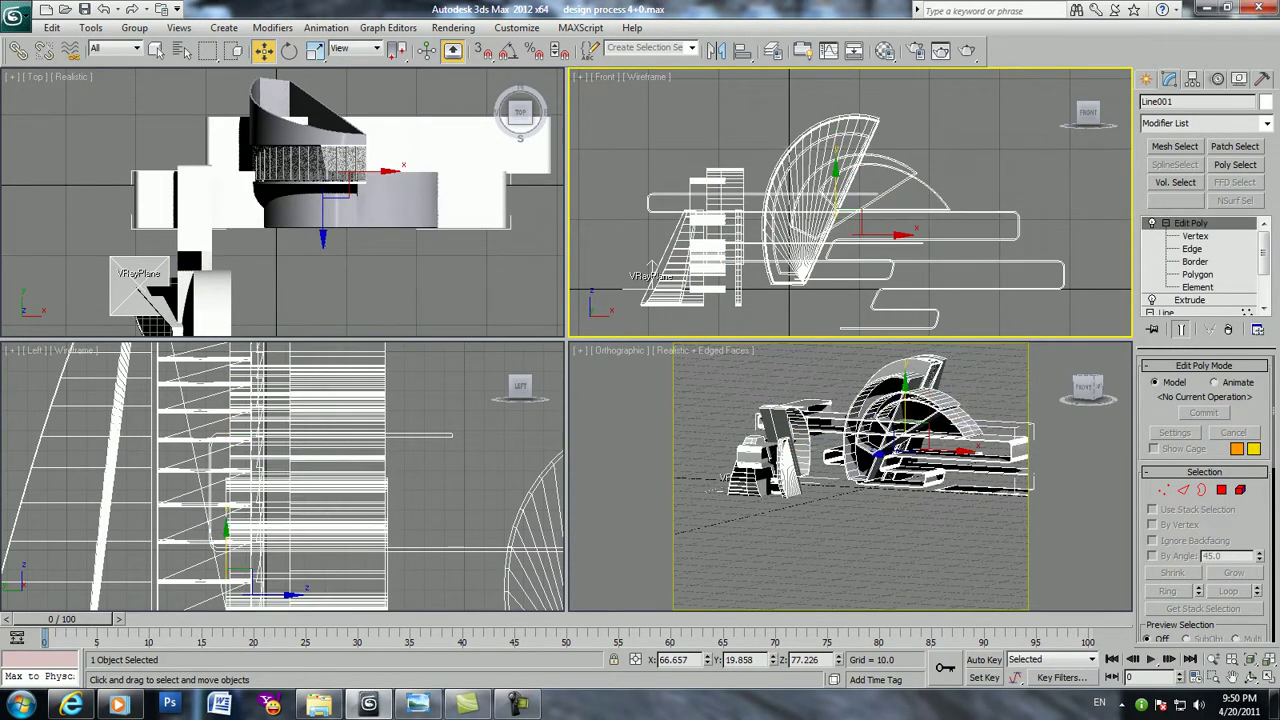
key("ctrl+v")
left_click(595, 410)
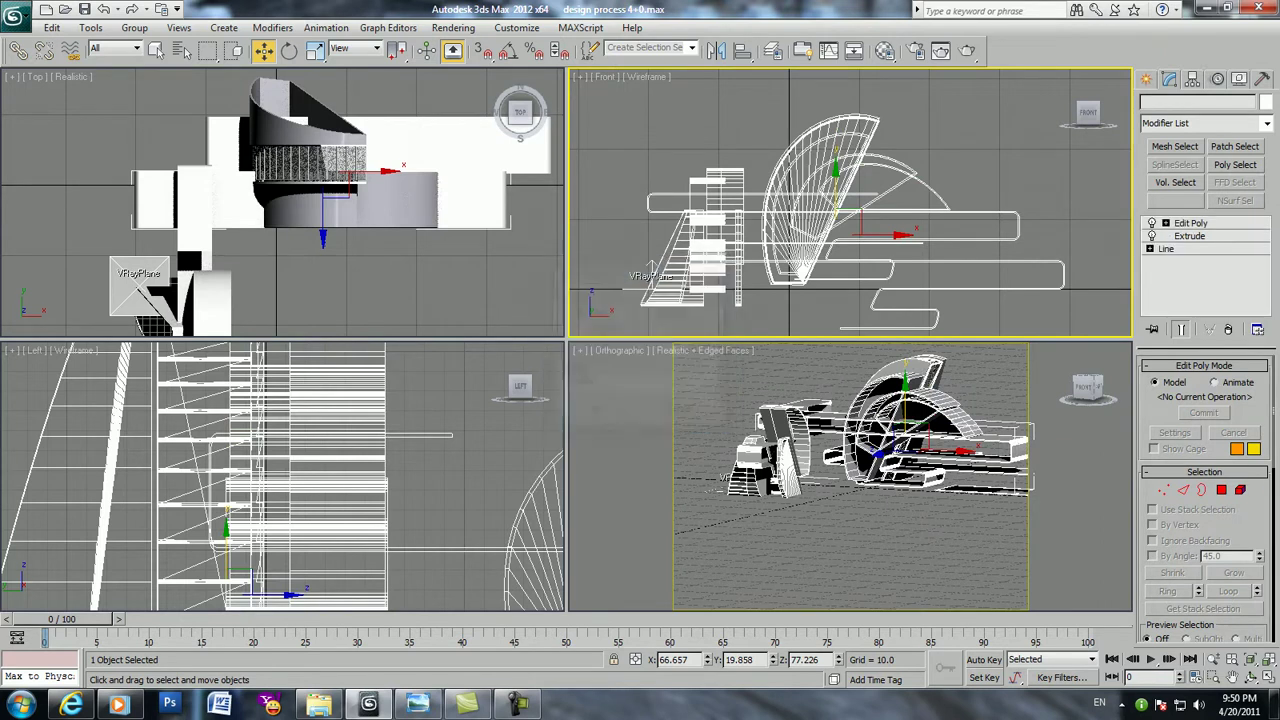
Hide all unselected objects, maximize the Front view and open Line006's Extrude level
right_click(757, 249)
left_click(797, 191)
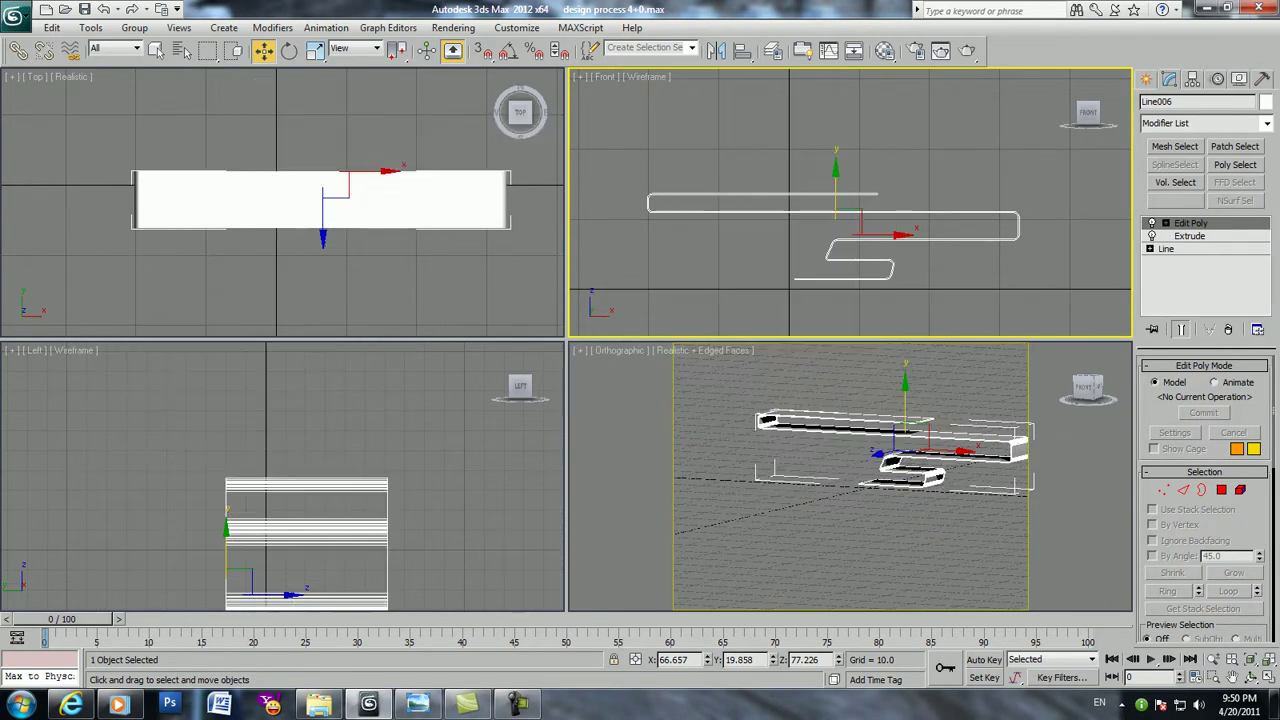
key("alt+w")
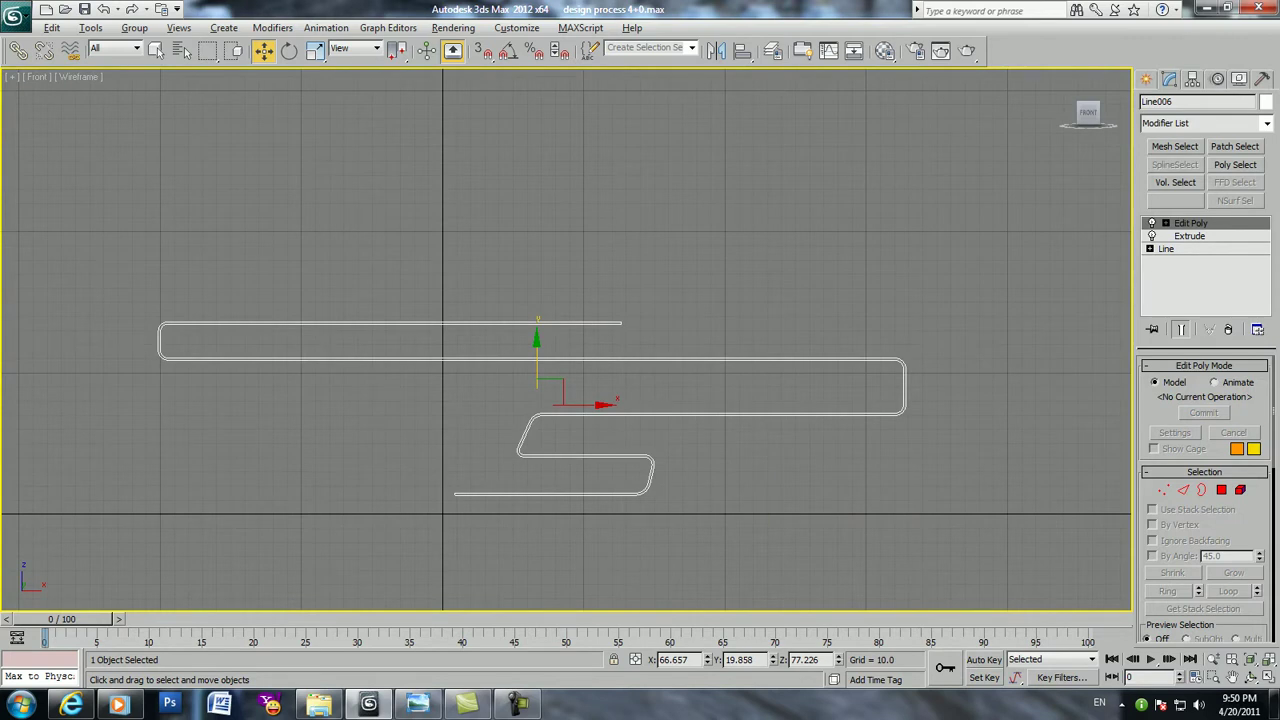
left_click(1189, 236)
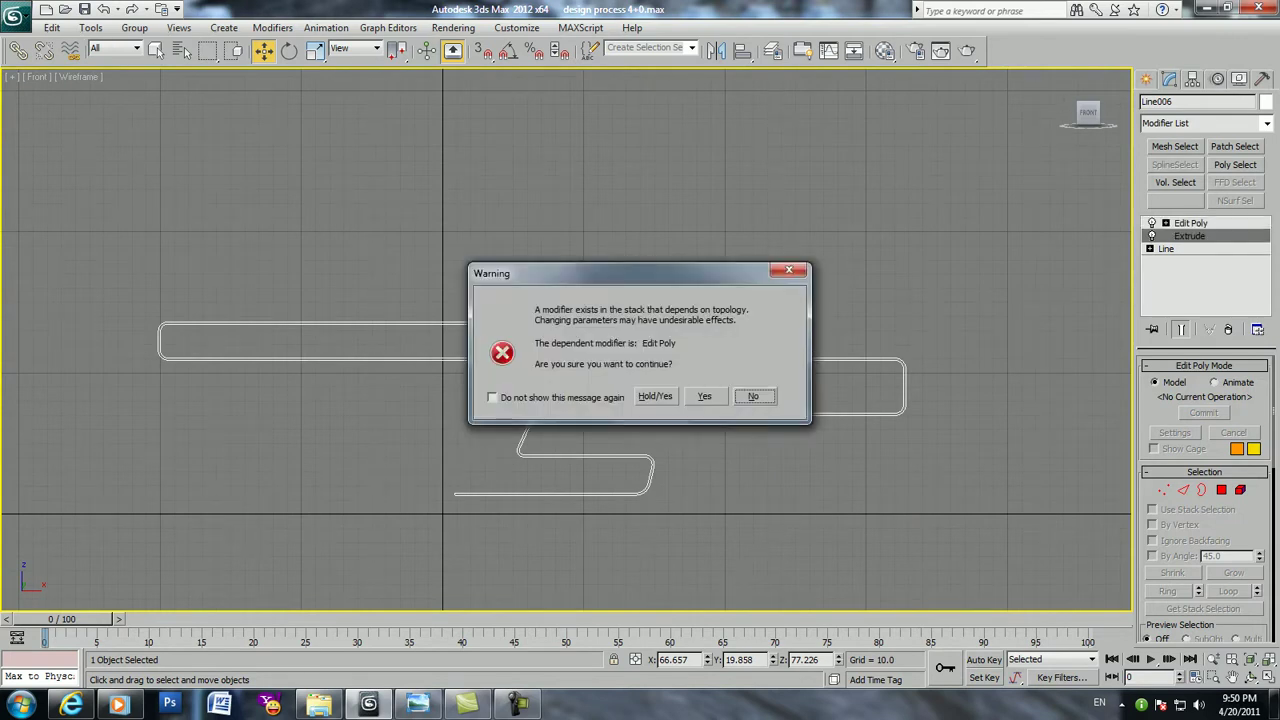
left_click(704, 396)
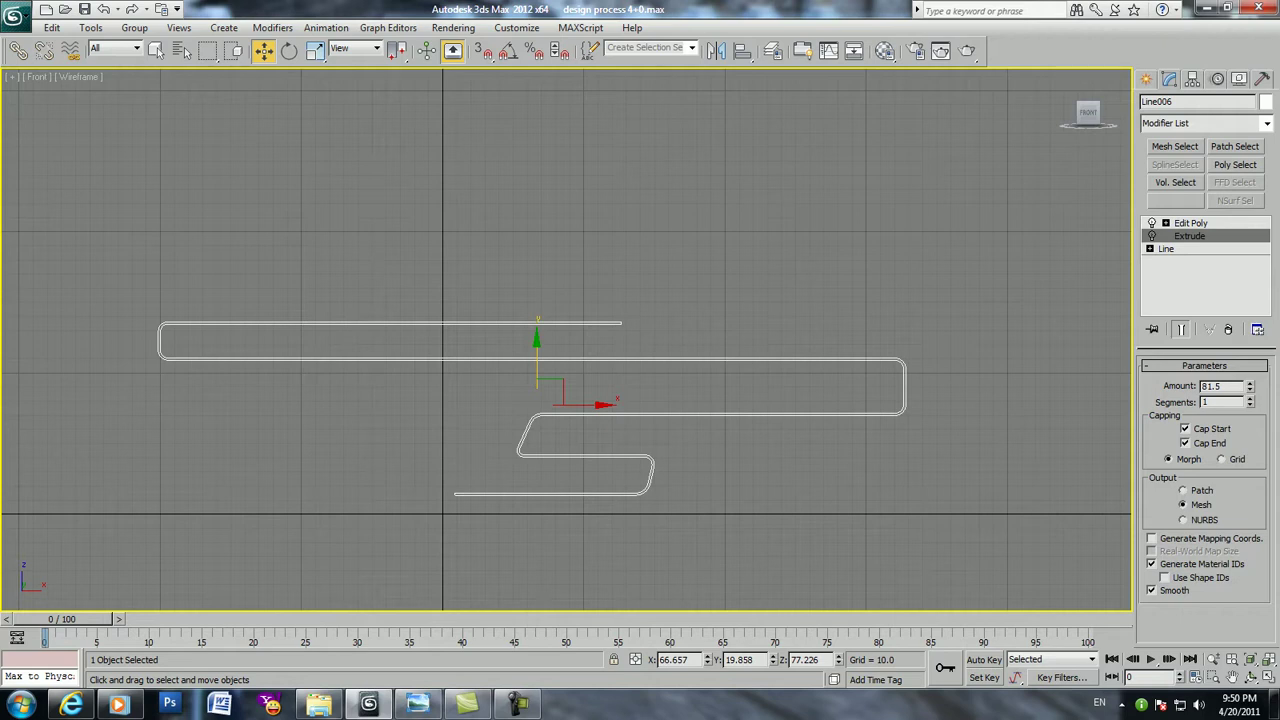
scroll(482, 429, "up", 2)
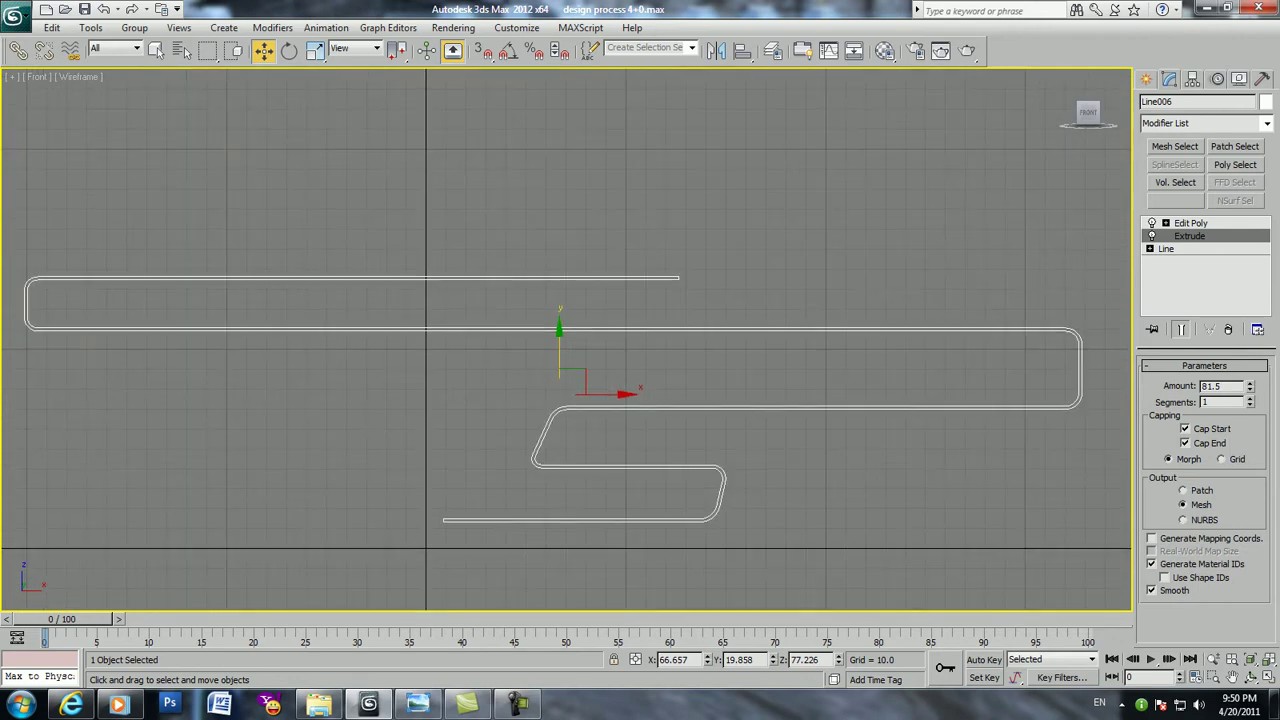
left_click(1146, 79)
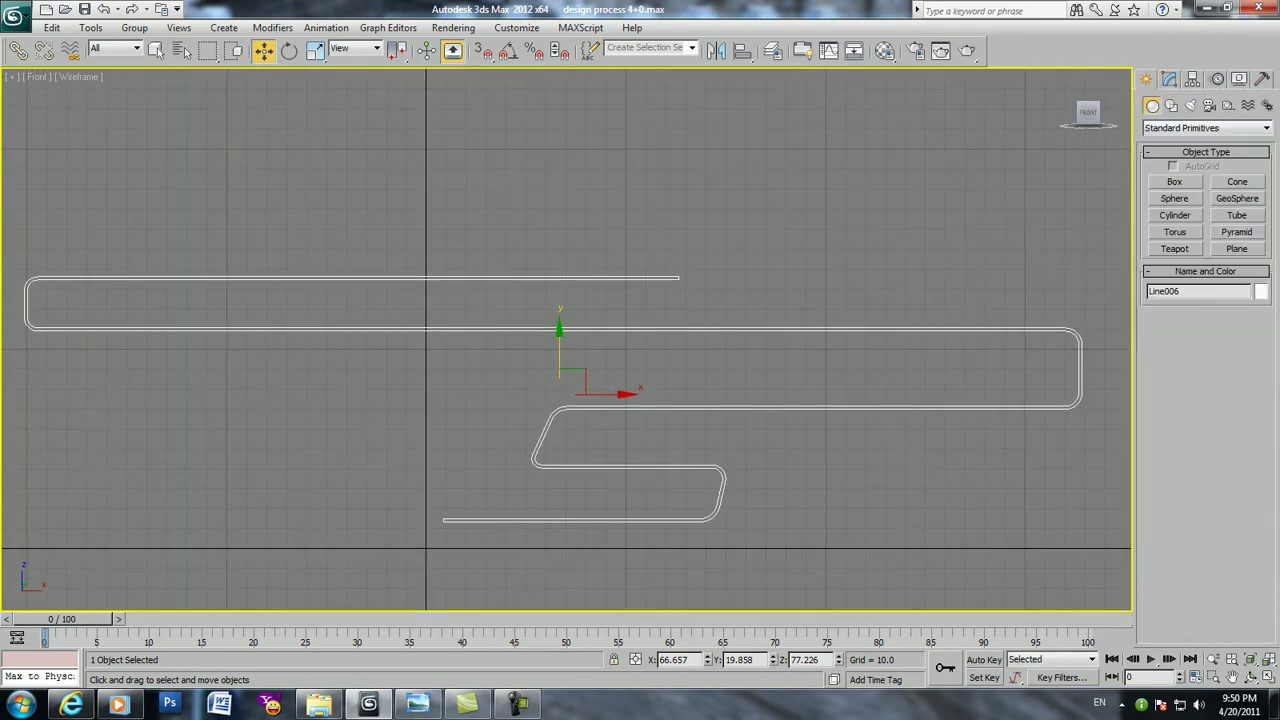
Draw rectangles over Line006's top, middle (corner radius 8.02) and bottom (27.643×139.819) runs
left_click(1171, 105)
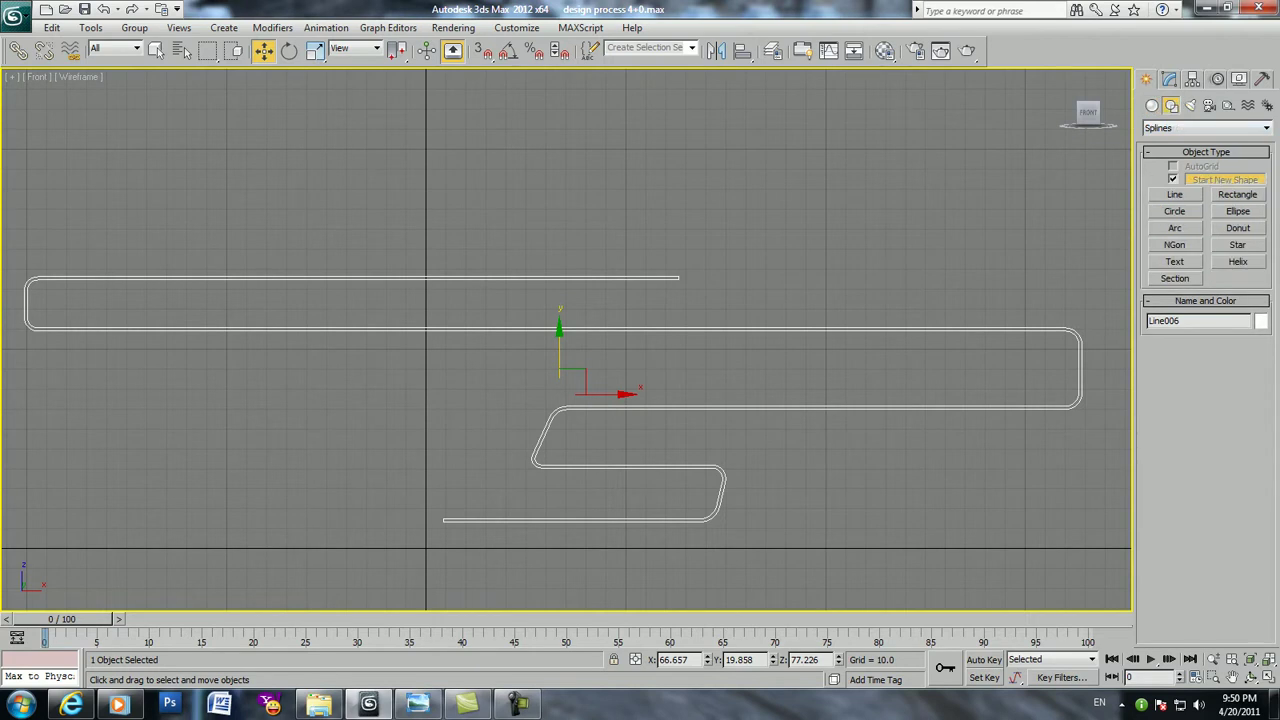
left_click(1237, 194)
left_click_drag(678, 279, 28, 329)
middle_click_drag(162, 328, 207, 328)
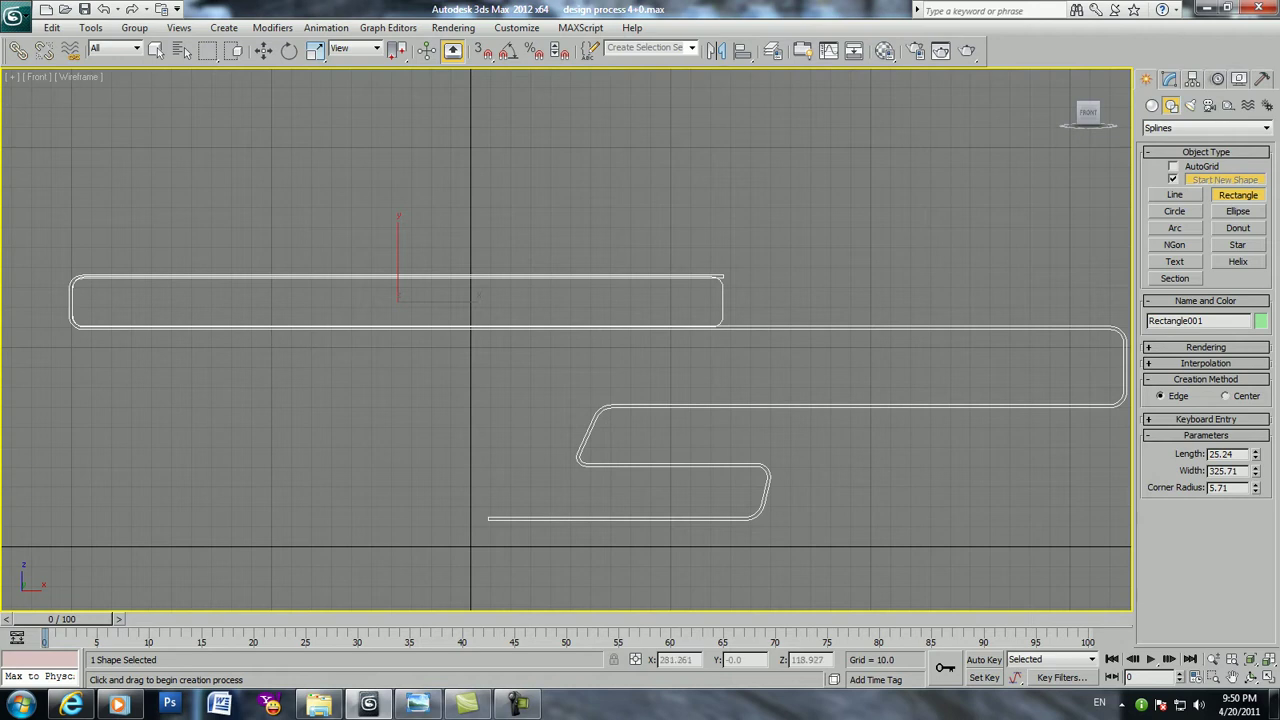
left_click_drag(604, 406, 1126, 328)
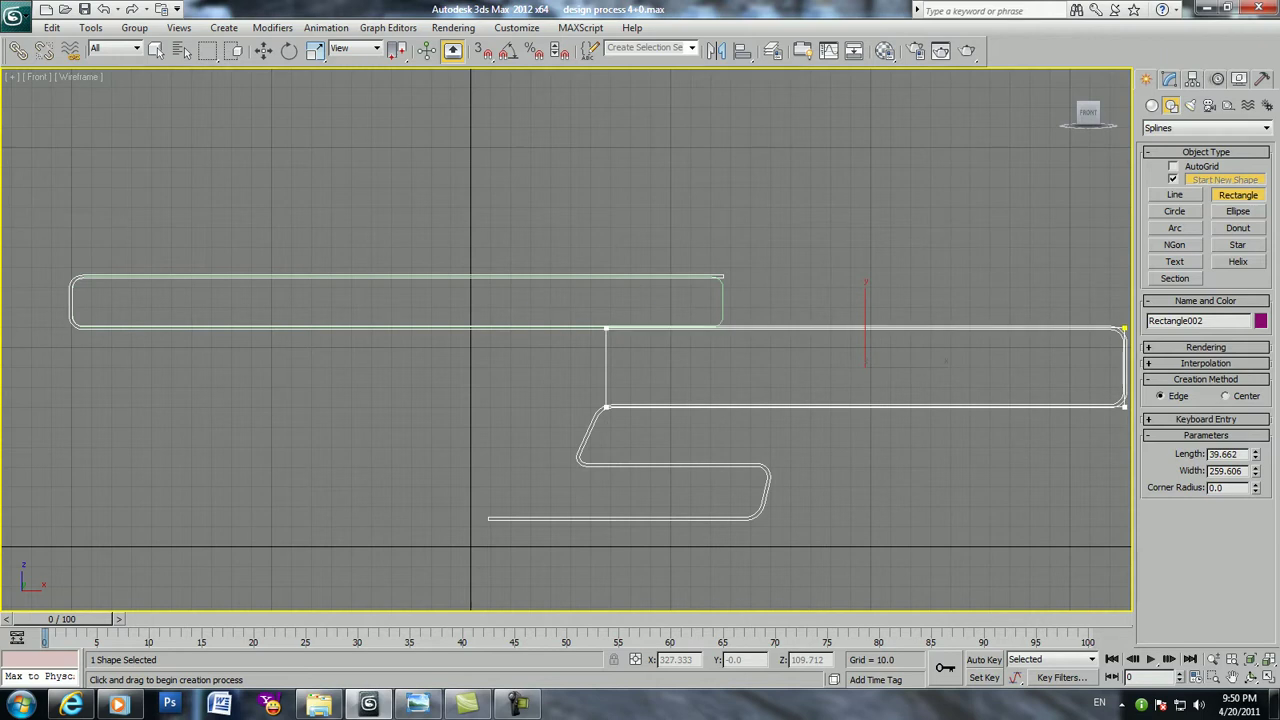
mouse_move(1256, 487)
left_mouse_down()
mouse_move(1256, 470)
mouse_move(1256, 485)
left_mouse_up()
left_click_drag(491, 519, 770, 467)
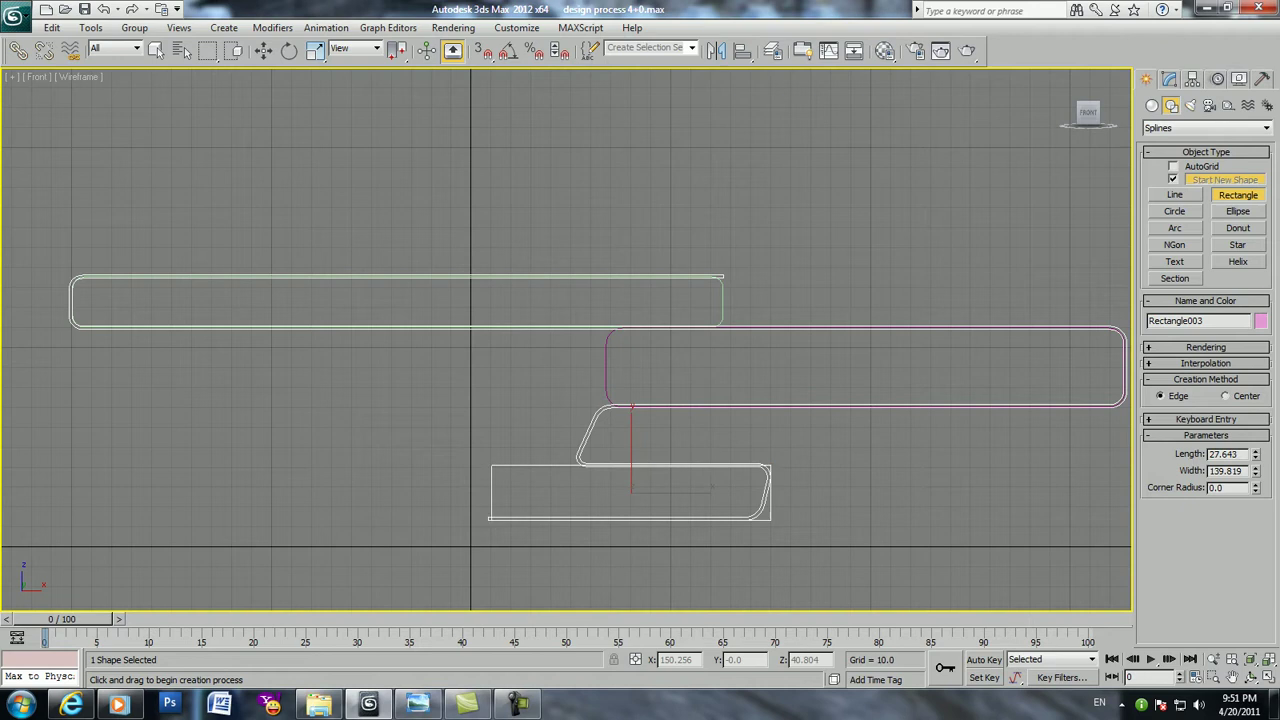
left_click(1169, 78)
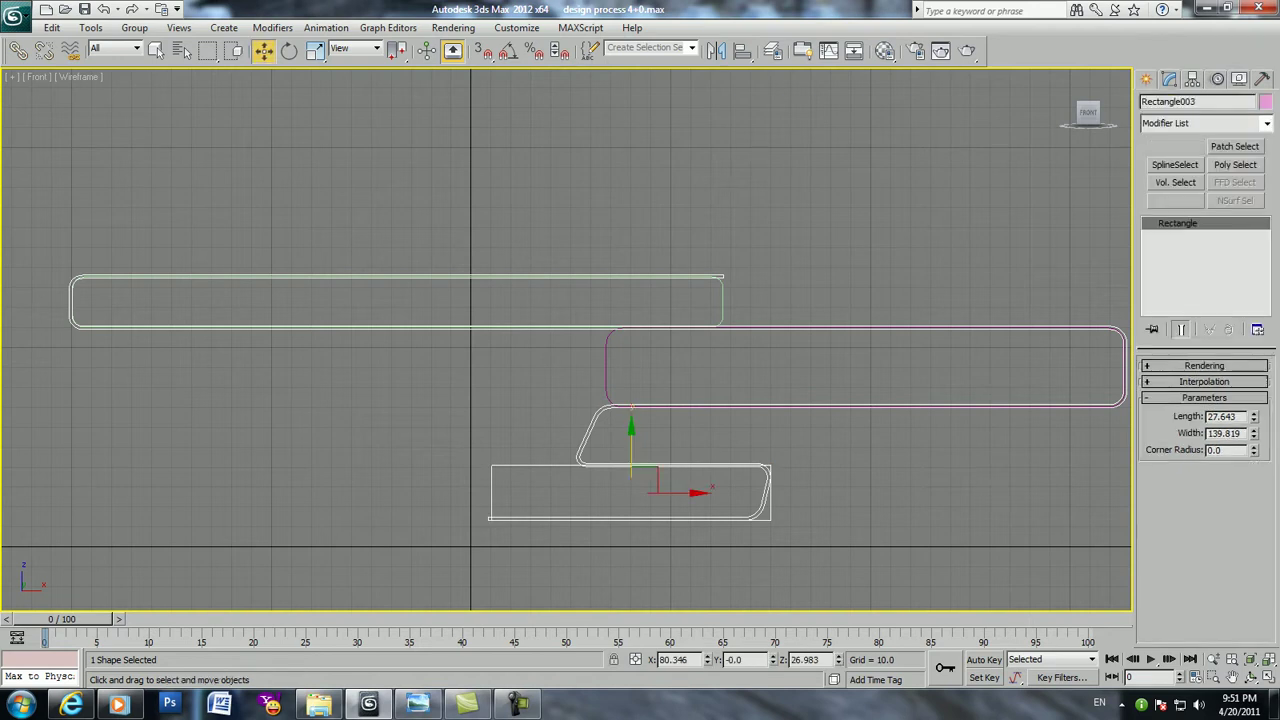
Add an Edit Spline modifier to Rectangle003 and adjust its right-hand corner vertices
left_click(1266, 123)
key("e")
key("Down")
key("Down")
key("Down")
key("Return")
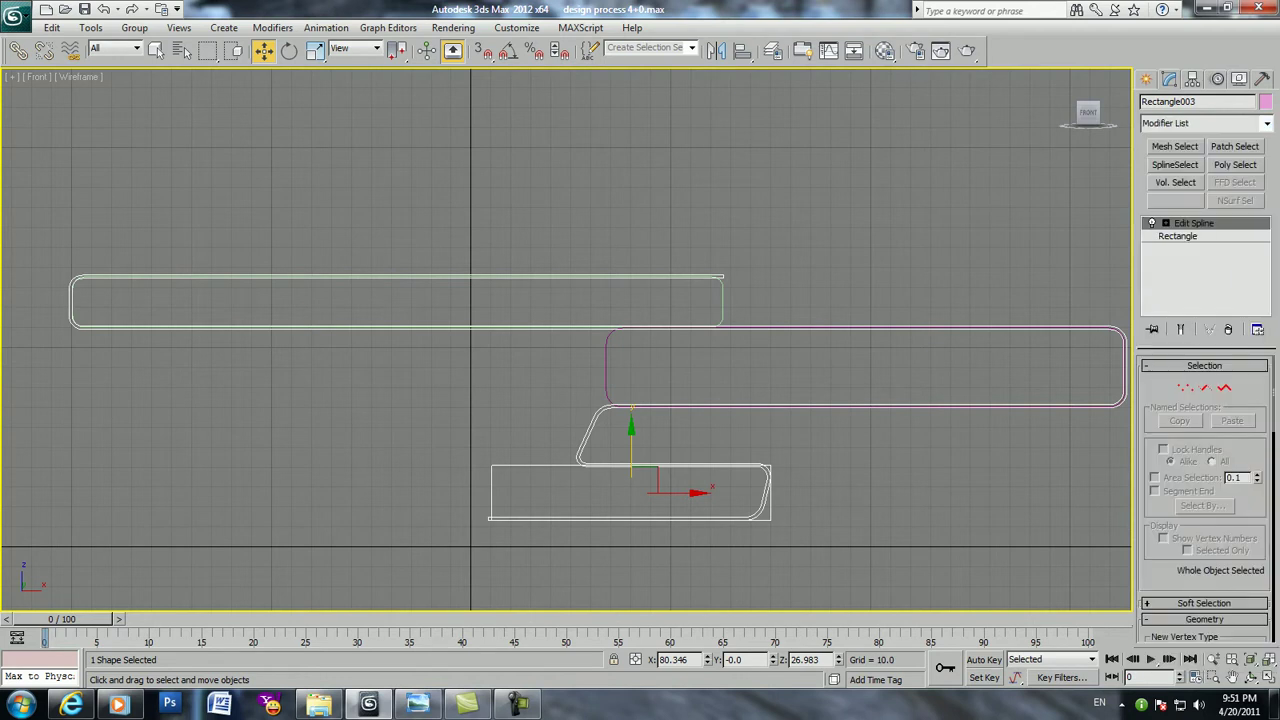
key("1")
left_click_drag(771, 518, 752, 518)
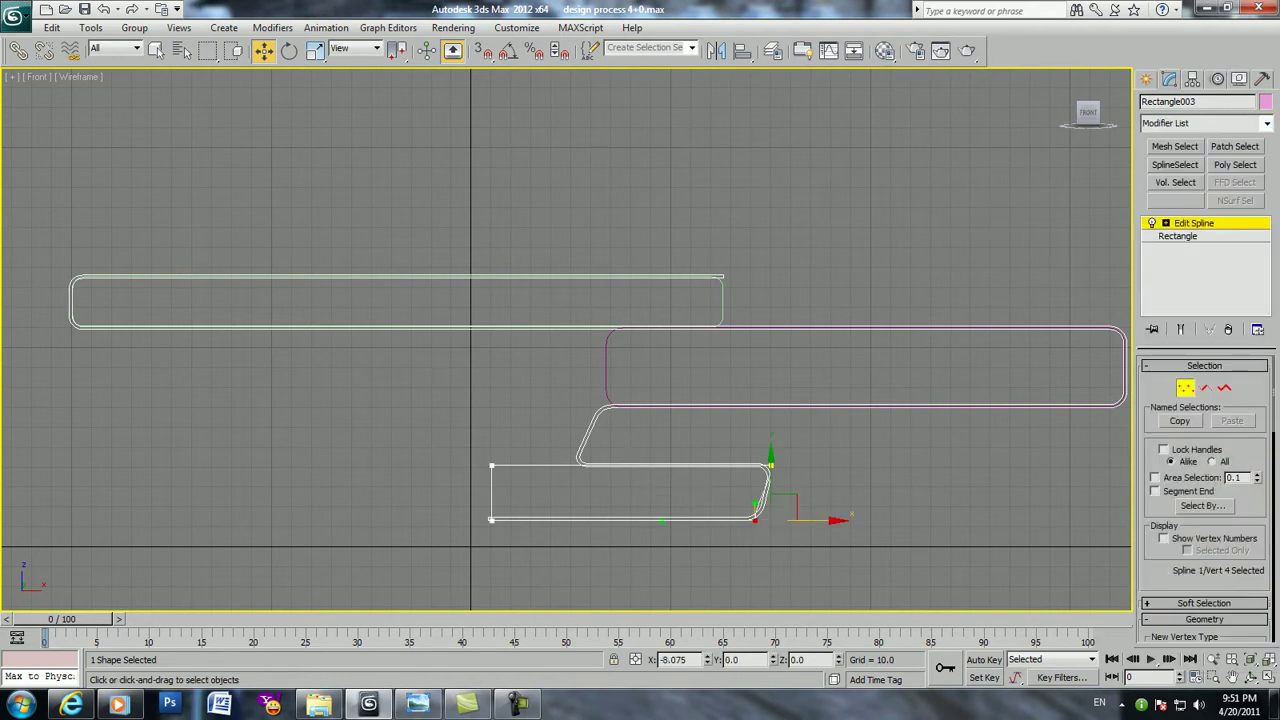
scroll(575, 335, "up", 3)
middle_click_drag(575, 335, 510, 270)
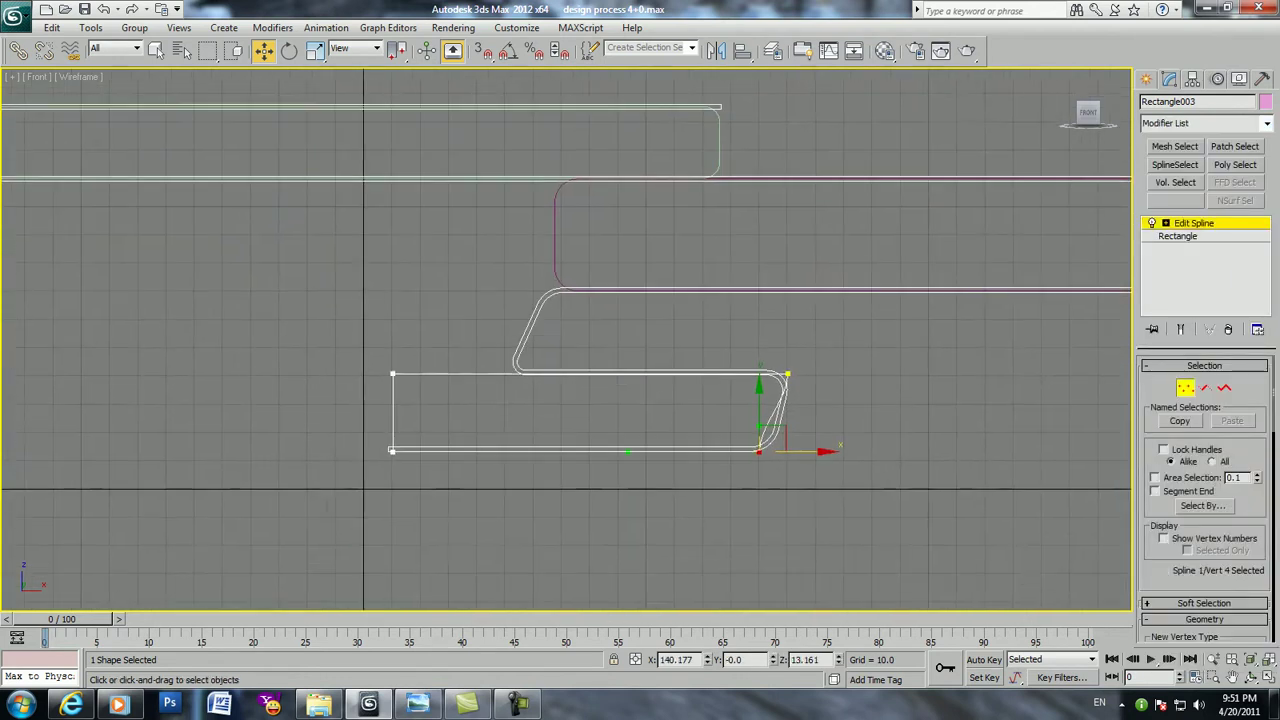
scroll(520, 300, "up", 3)
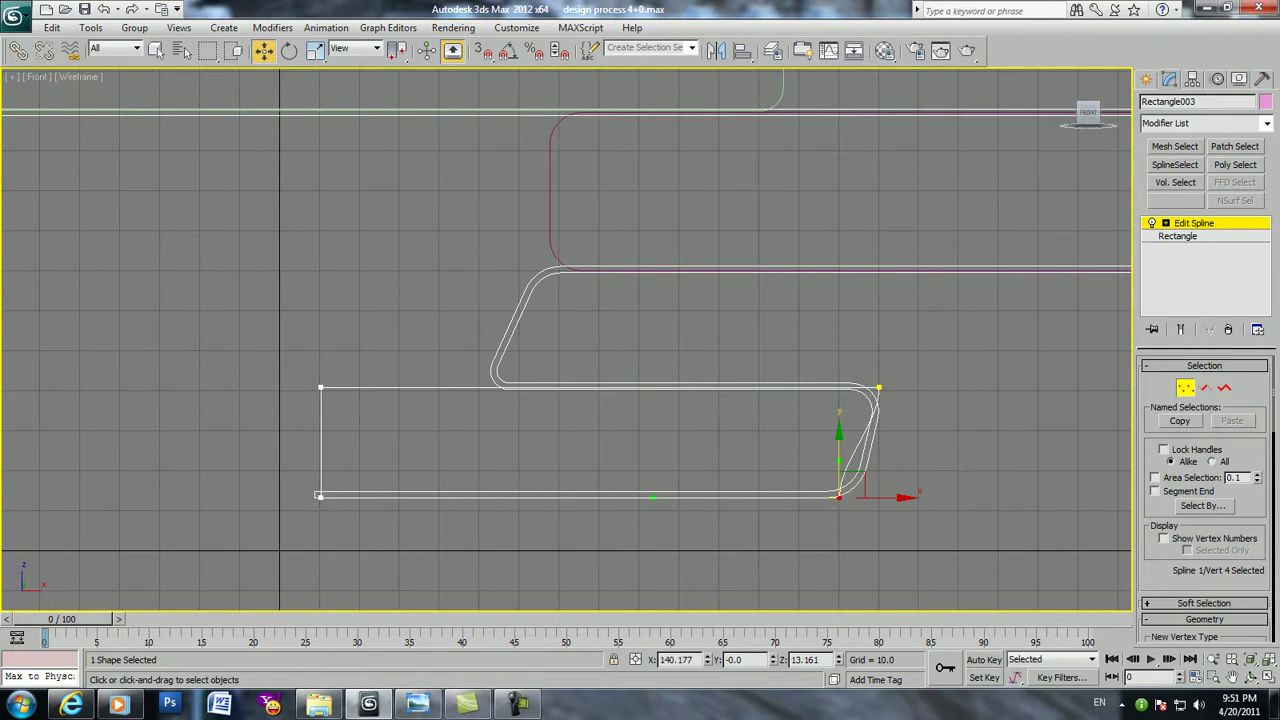
left_click_drag(855, 466, 858, 462)
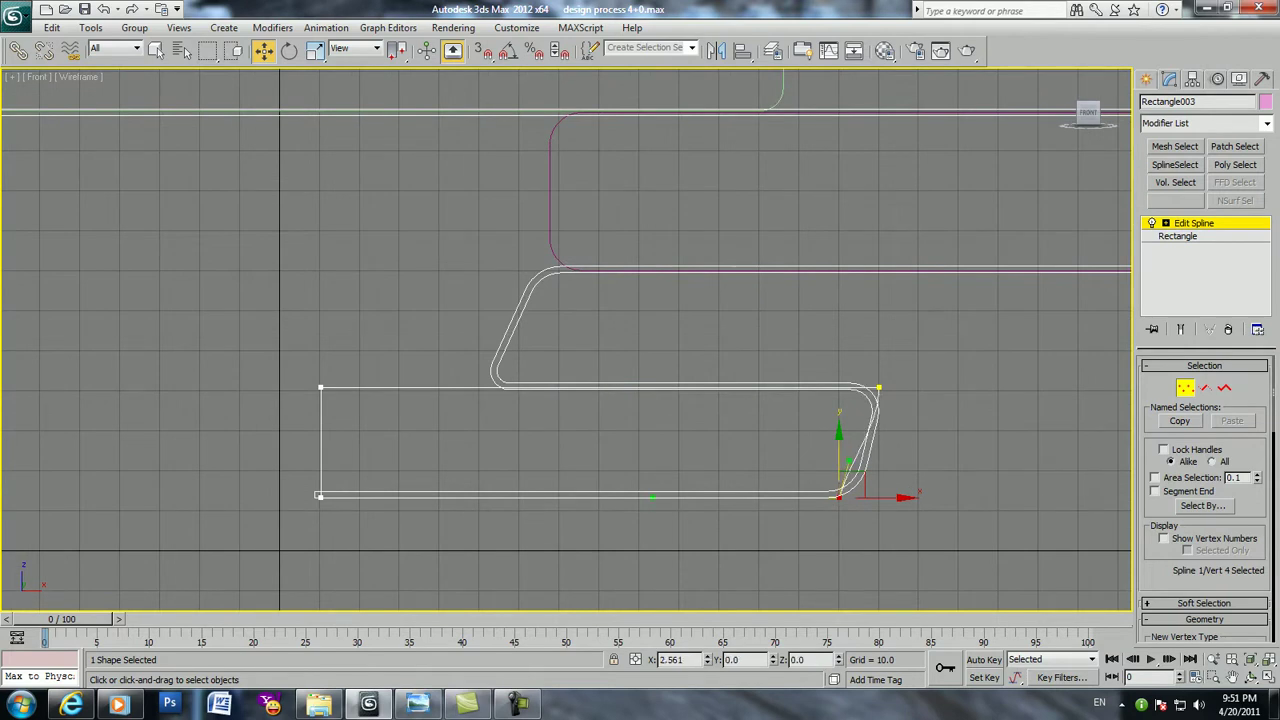
Fillet the top-right and bottom-right corners of the lower rectangle, around 2.604
left_click(878, 387)
left_click(1166, 223)
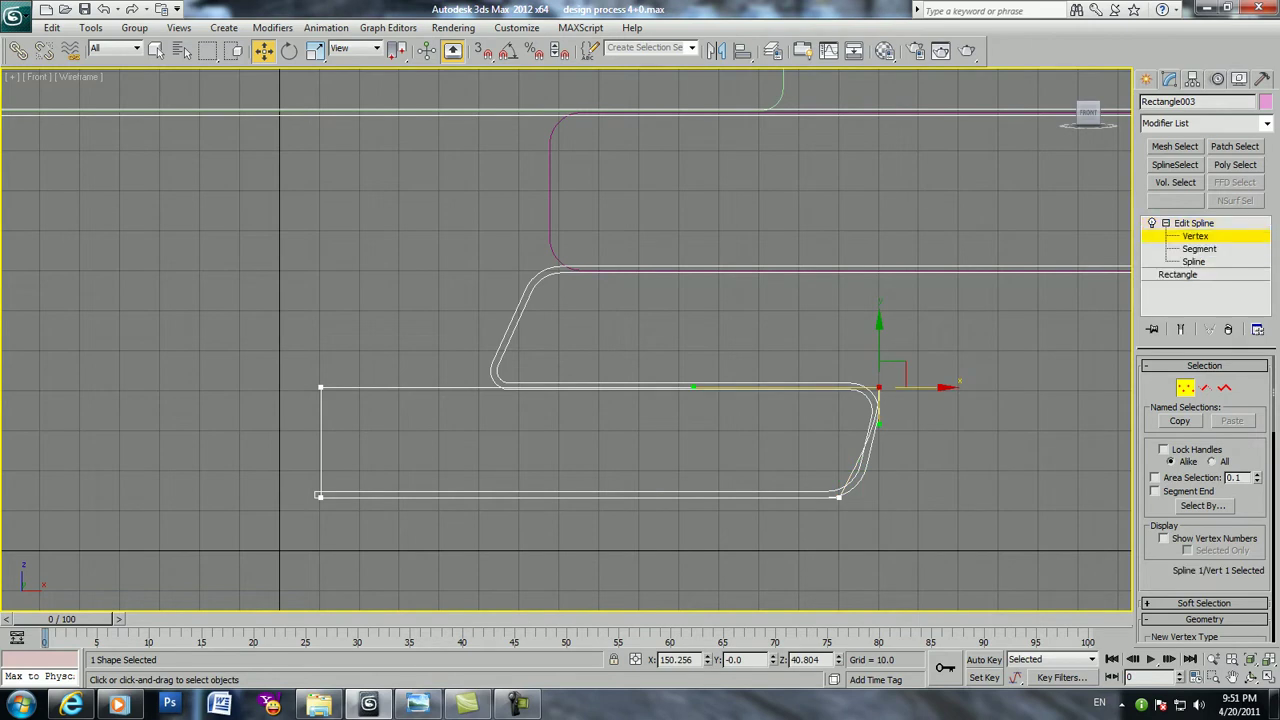
scroll(1205, 500, "down", 3)
scroll(1205, 500, "down", 3)
scroll(1205, 500, "down", 3)
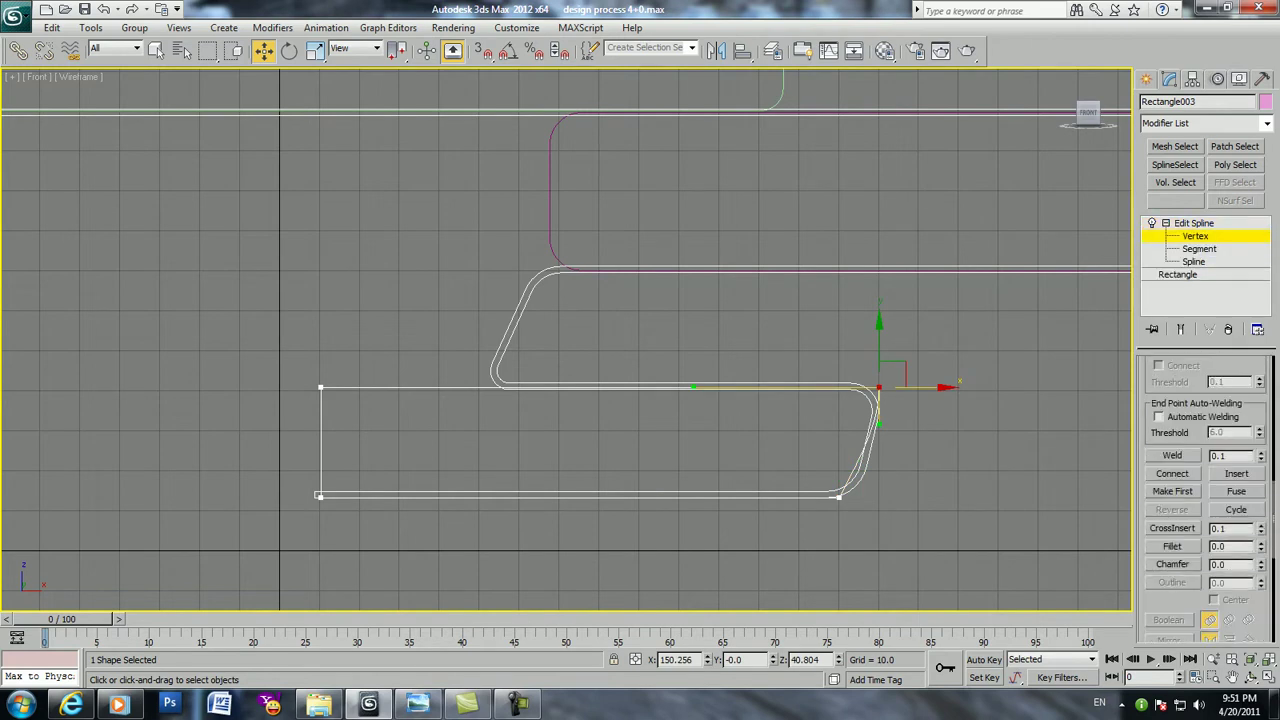
left_click(1172, 546)
left_click_drag(878, 387, 868, 372)
left_click_drag(838, 495, 838, 475)
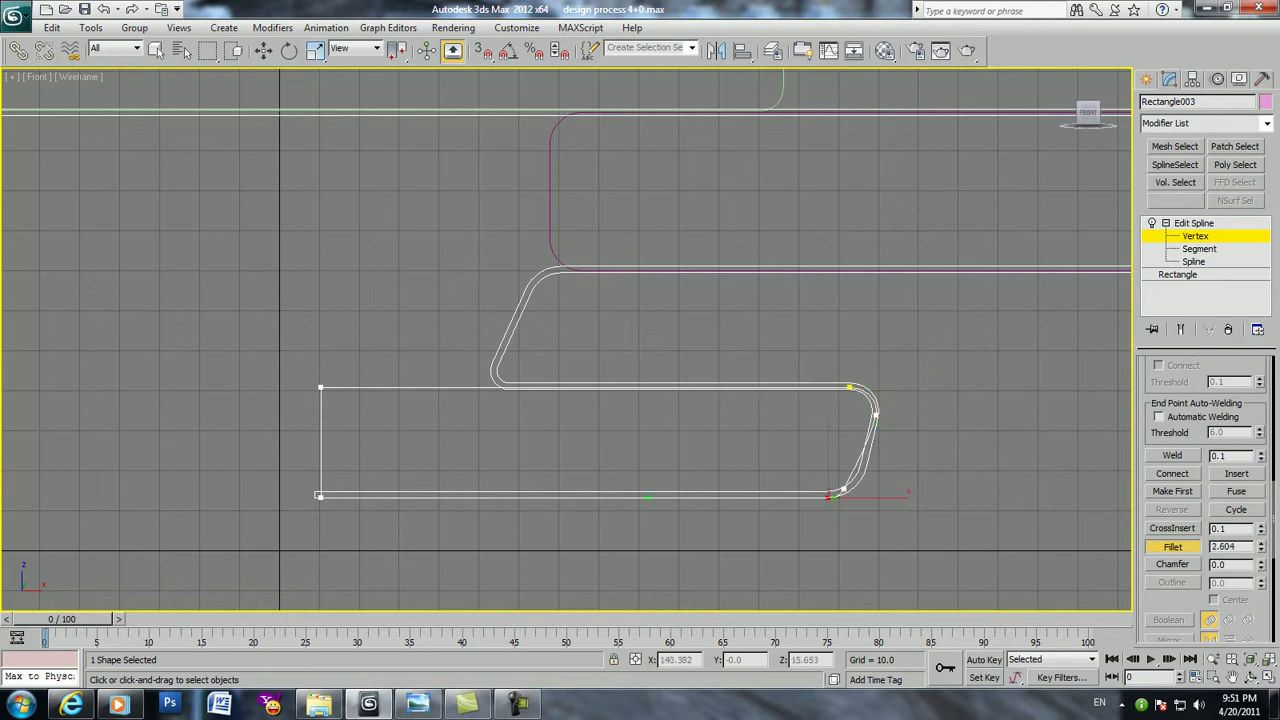
Exit vertex editing, zoom out and select all three outline shapes
left_click(1194, 222)
middle_click_drag(590, 372, 500, 372)
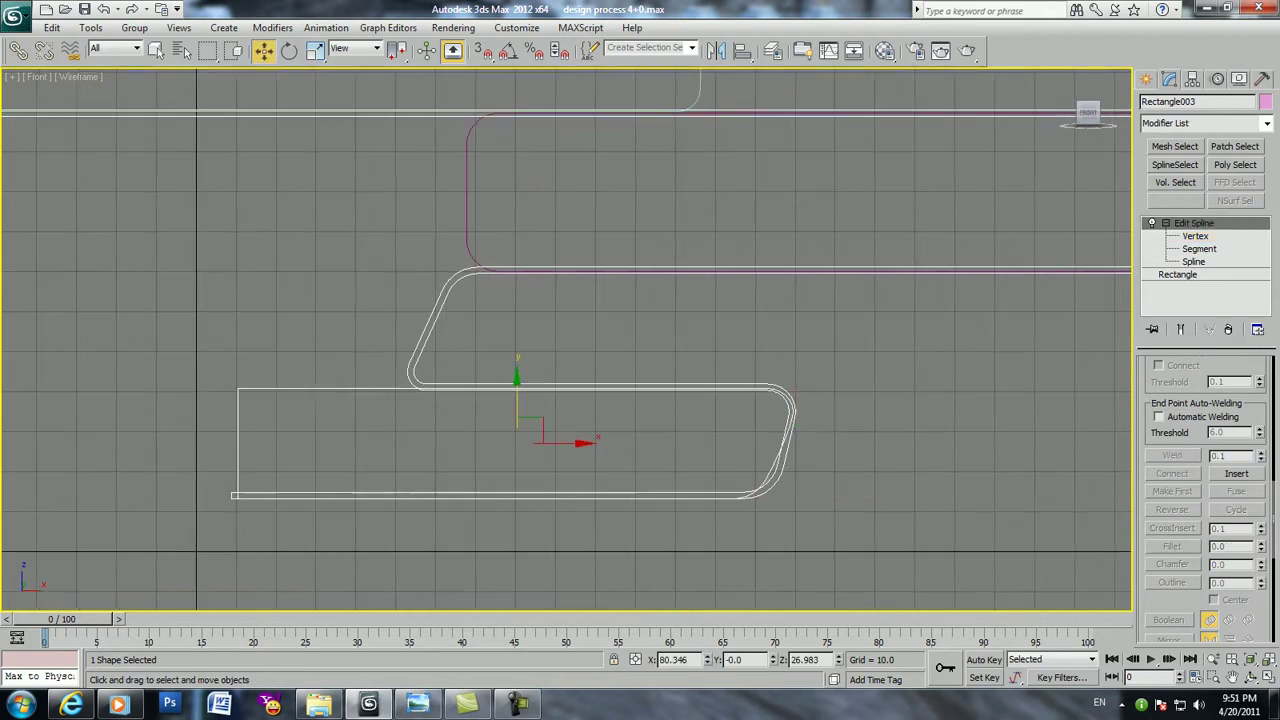
scroll(500, 370, "down", 3)
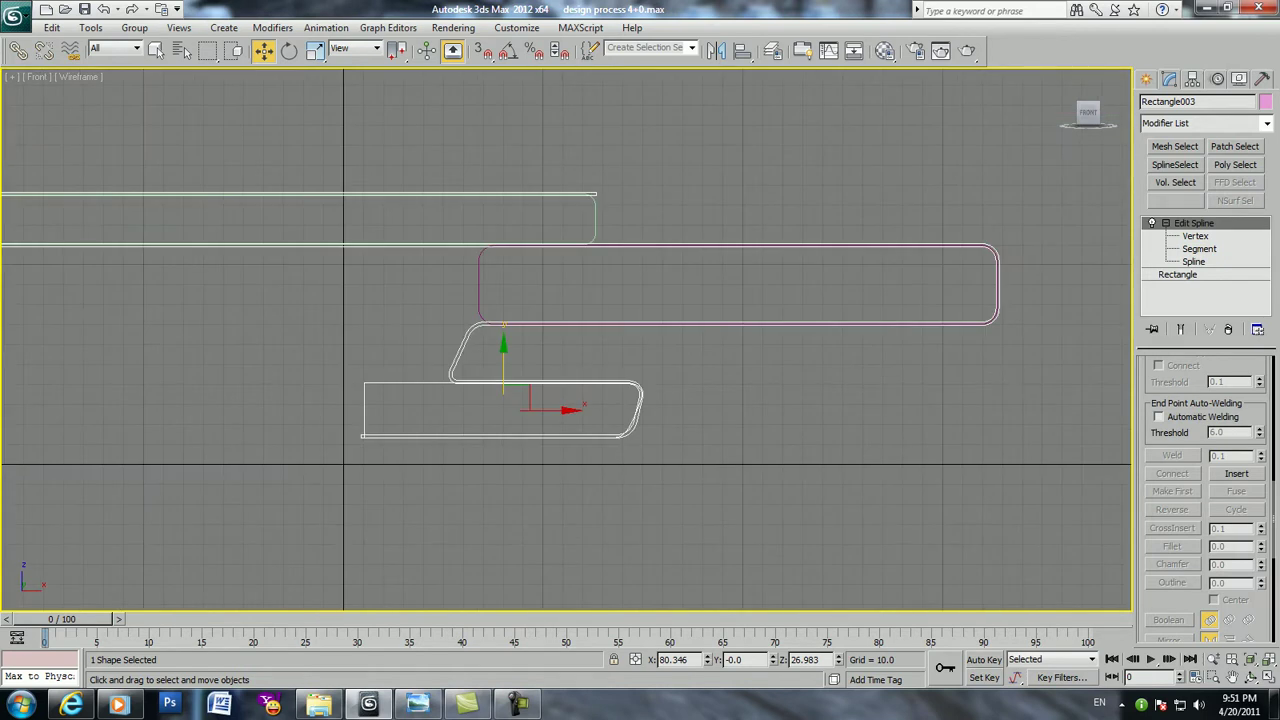
key("ctrl+a")
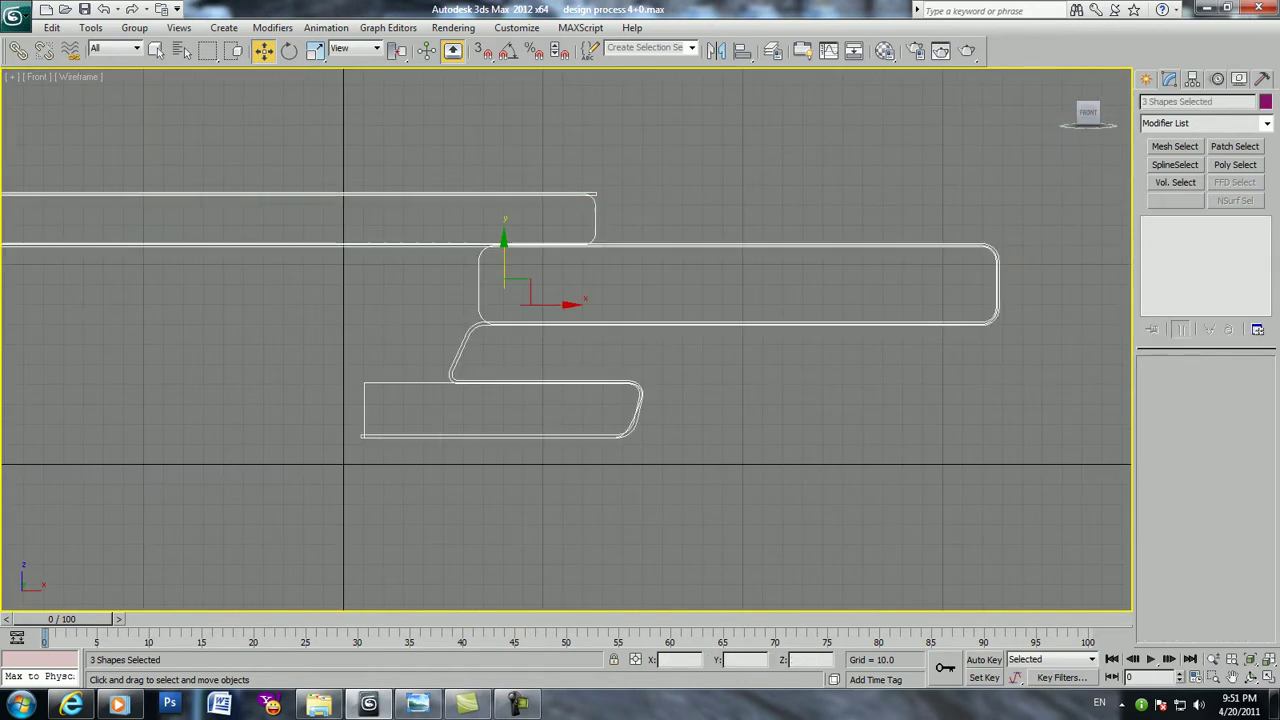
Extrude the three selected outline shapes by 81.5 units into boards
key("alt+w")
middle_click_drag(900, 450, 860, 488)
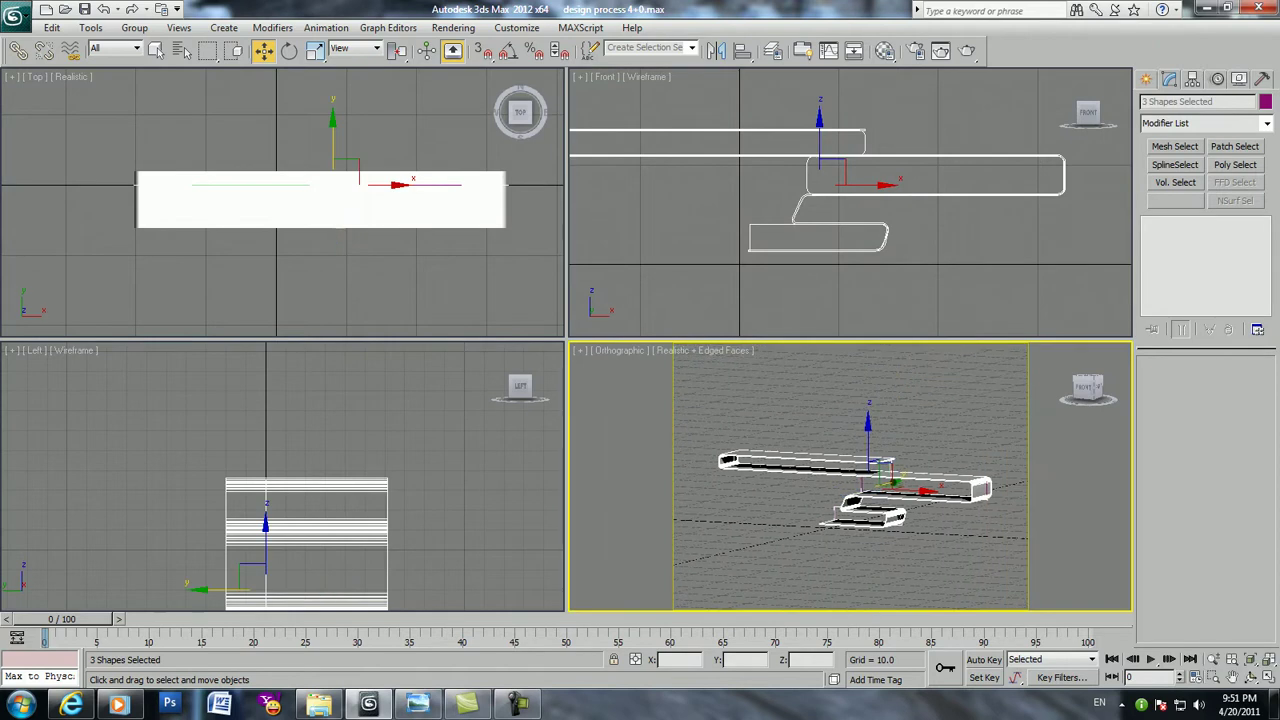
left_click(1205, 123)
type("e")
key("Down")
key("Down")
key("Down")
key("Down")
key("Down")
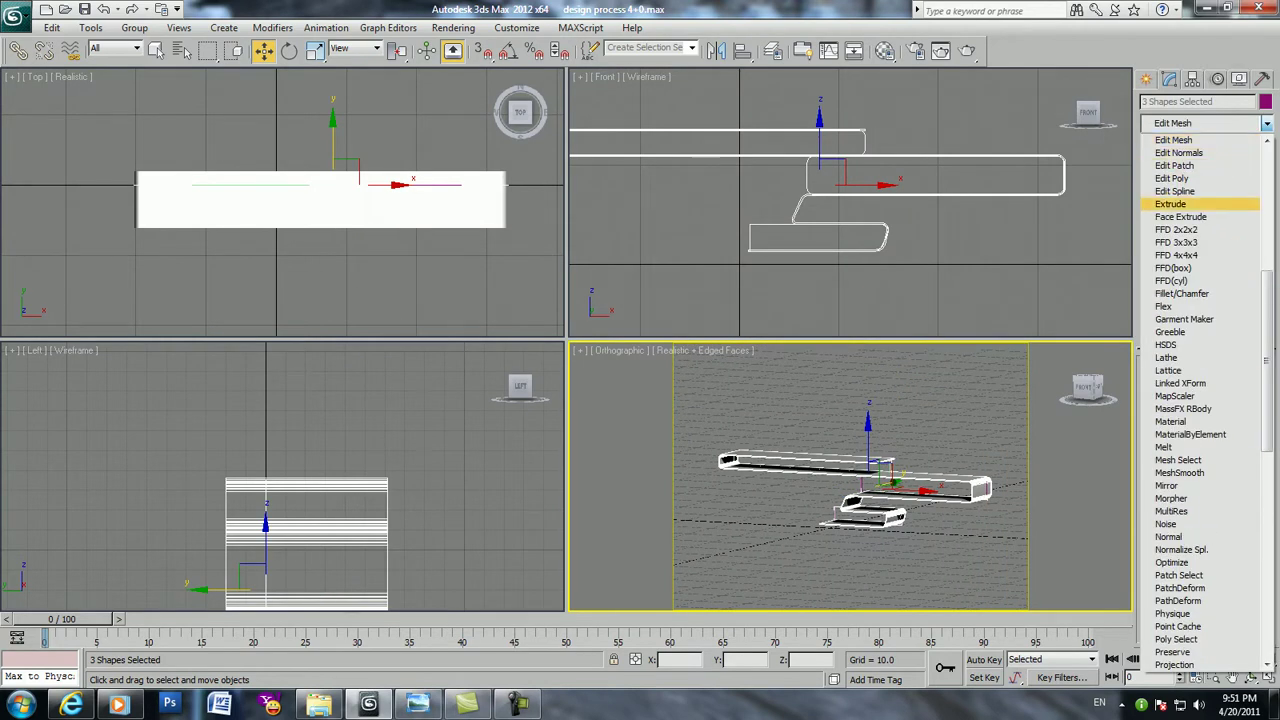
key("Return")
middle_click_drag(850, 480, 880, 470, "alt")
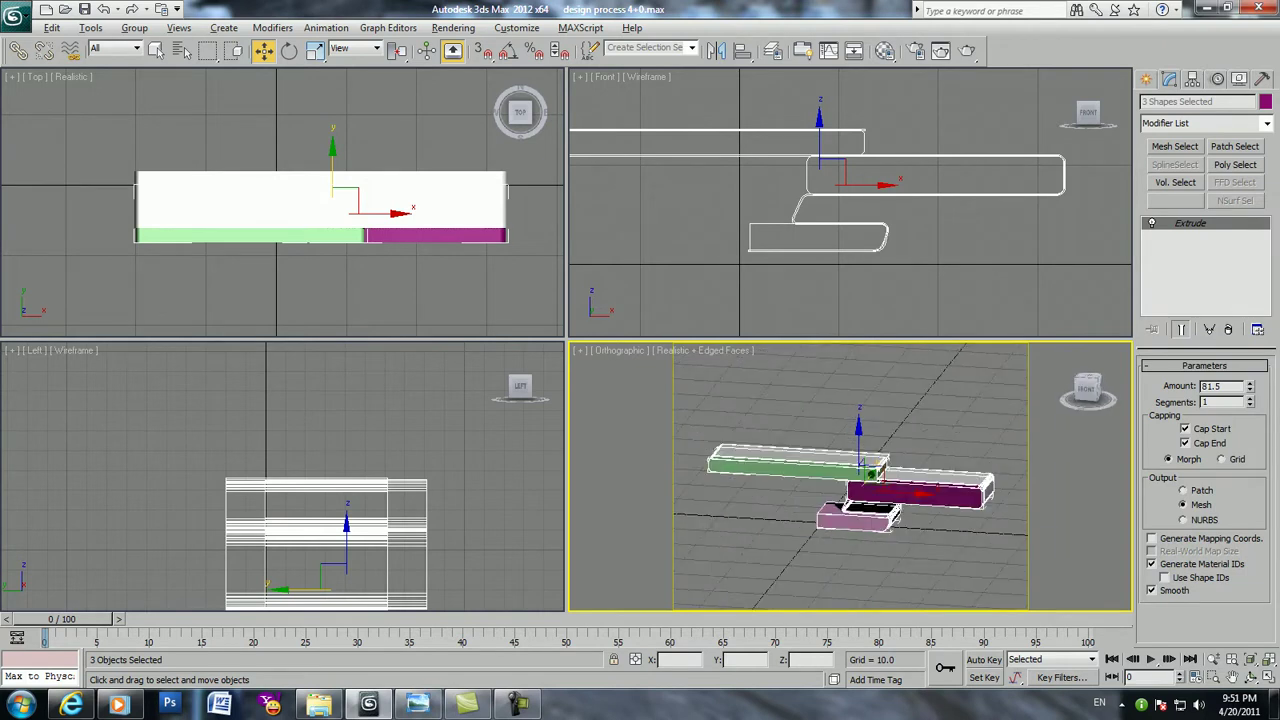
Restore the boards after an accidental deletion and assign them the translucent grey 02 - Default material
key("alt+w")
key("Delete")
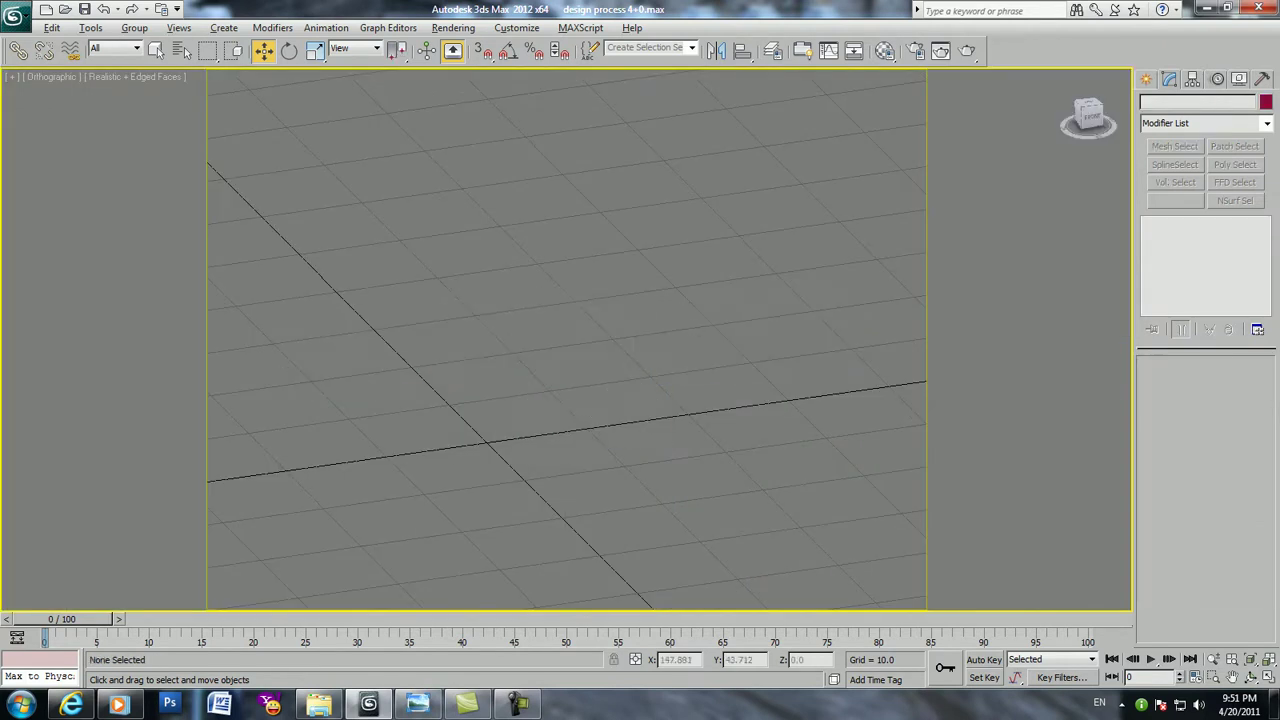
key("ctrl+z")
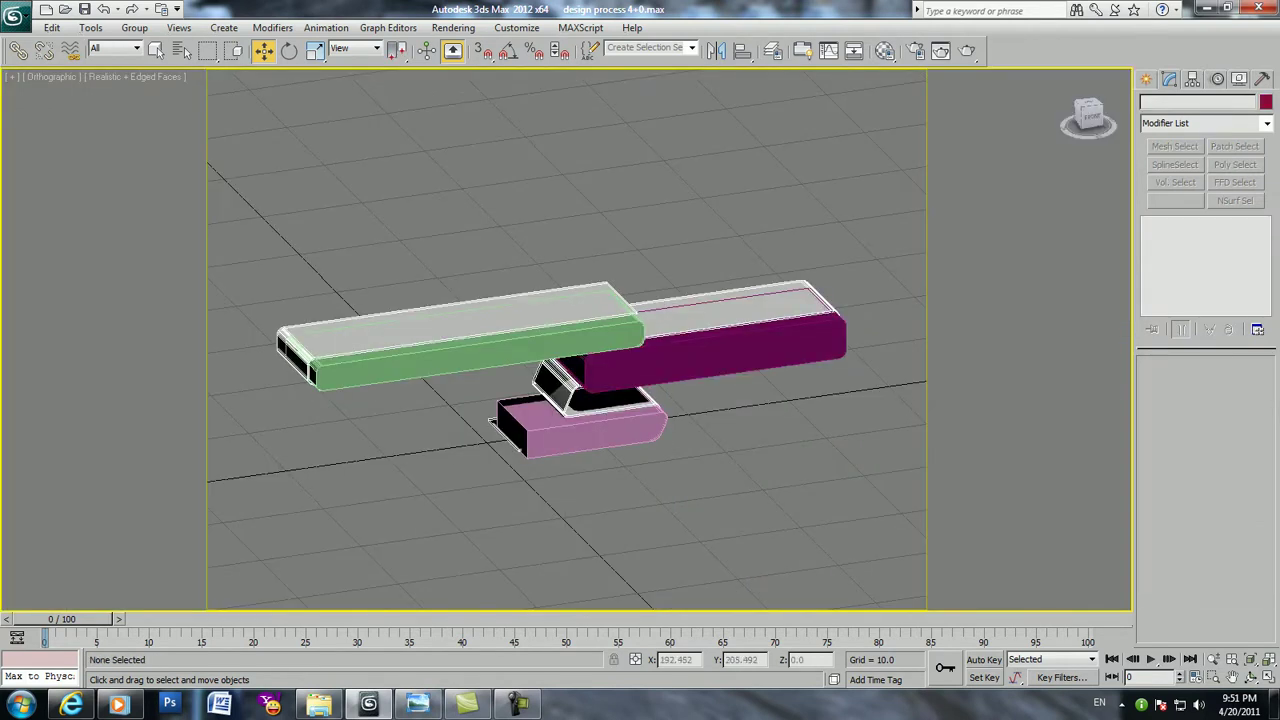
key("ctrl+z")
key("ctrl+y")
key("ctrl+y")
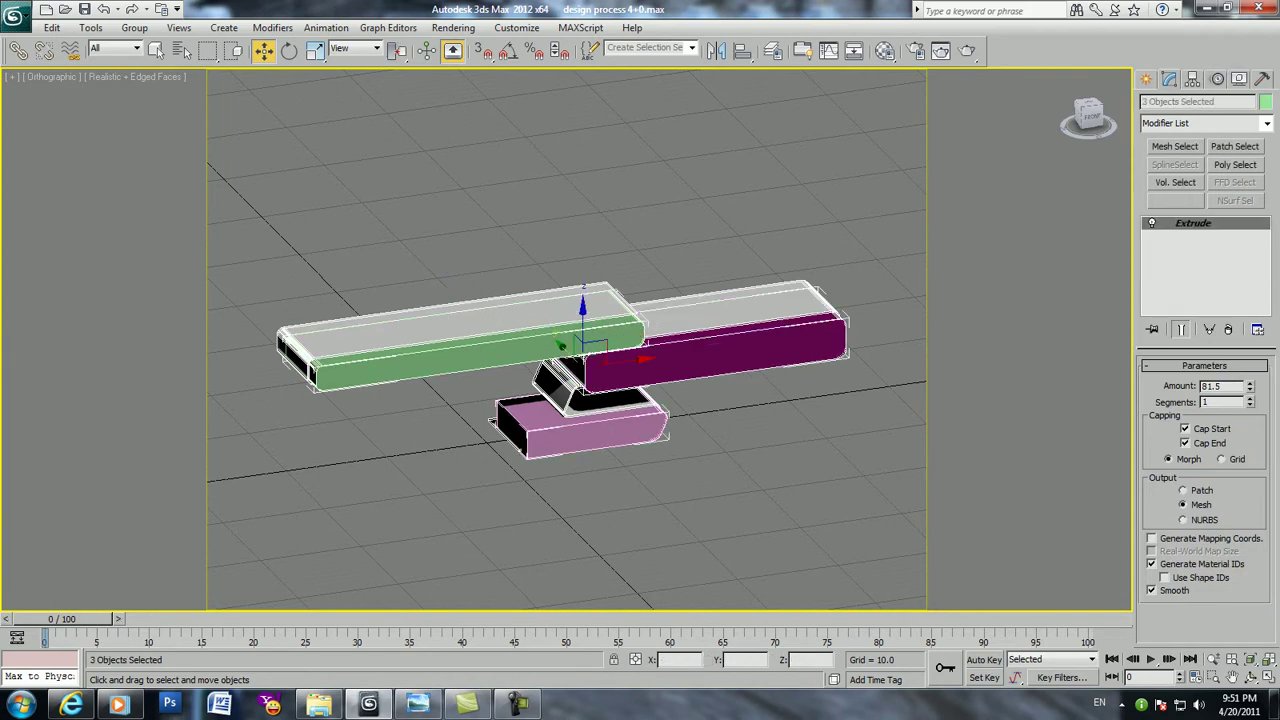
key("m")
left_click(326, 160)
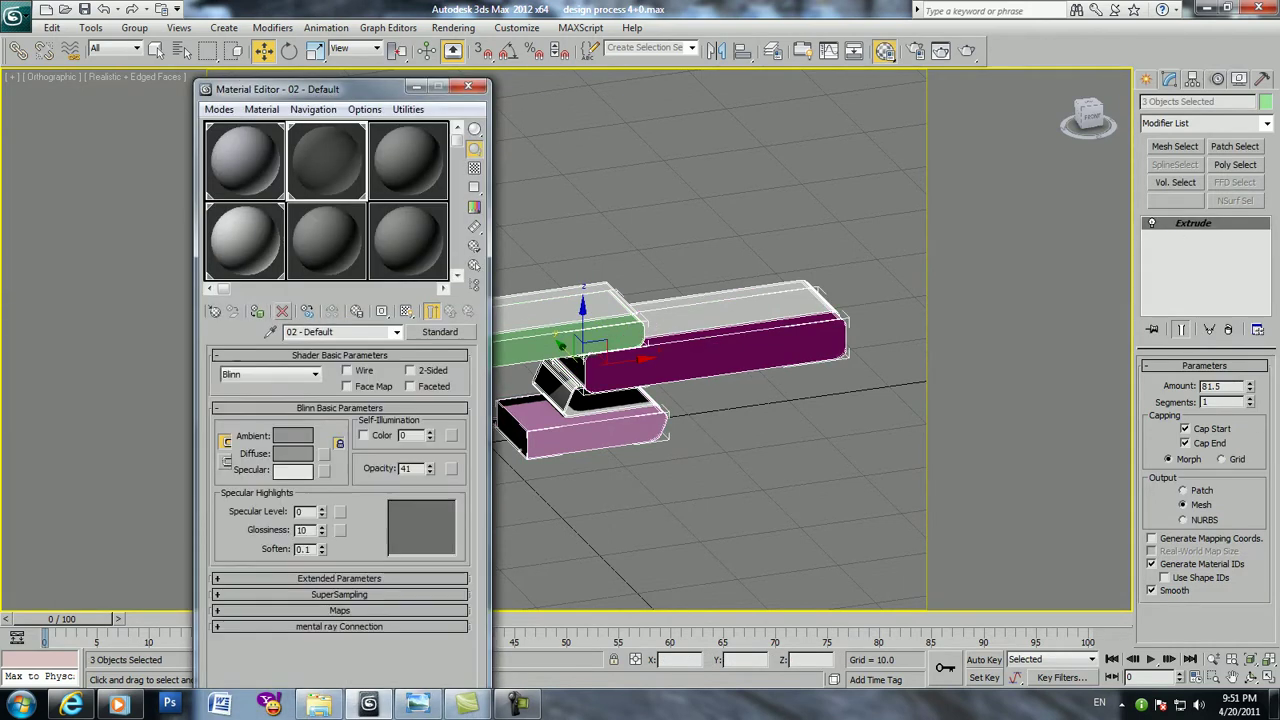
left_click(257, 311)
Nudge the three boards along Y to 30.147 and orbit until they run horizontally
key("m")
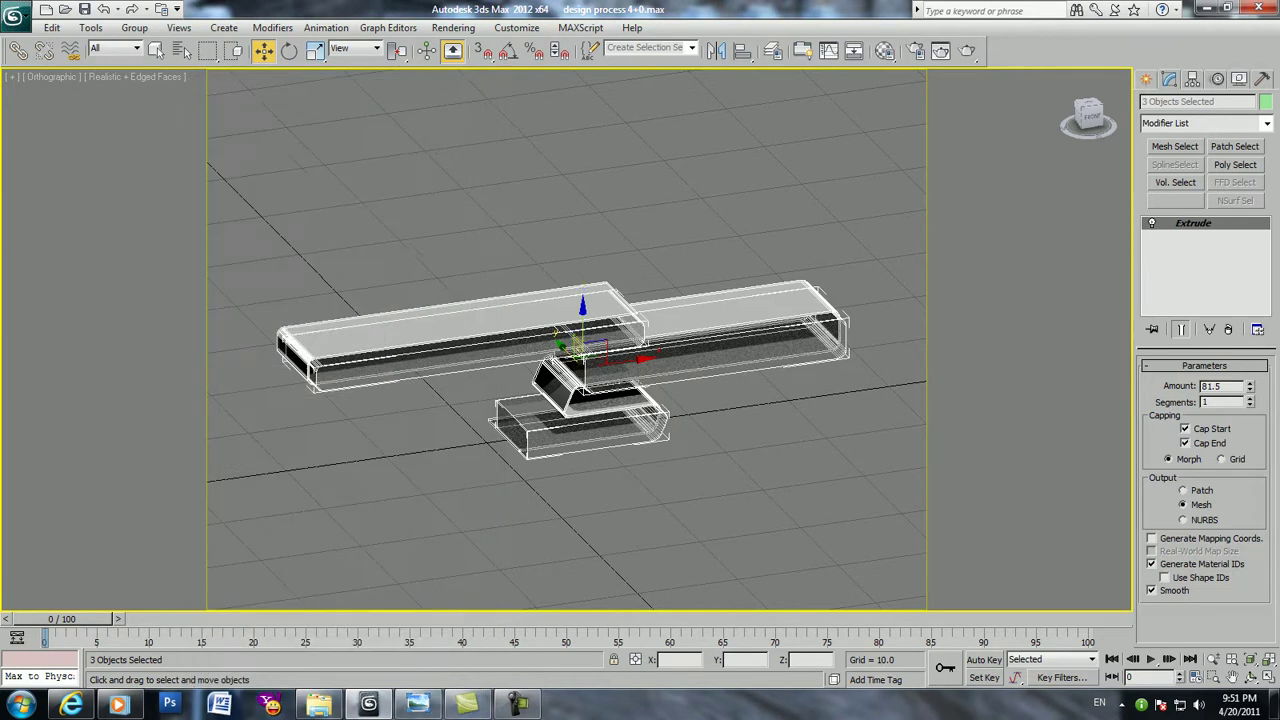
left_click_drag(558, 338, 547, 330)
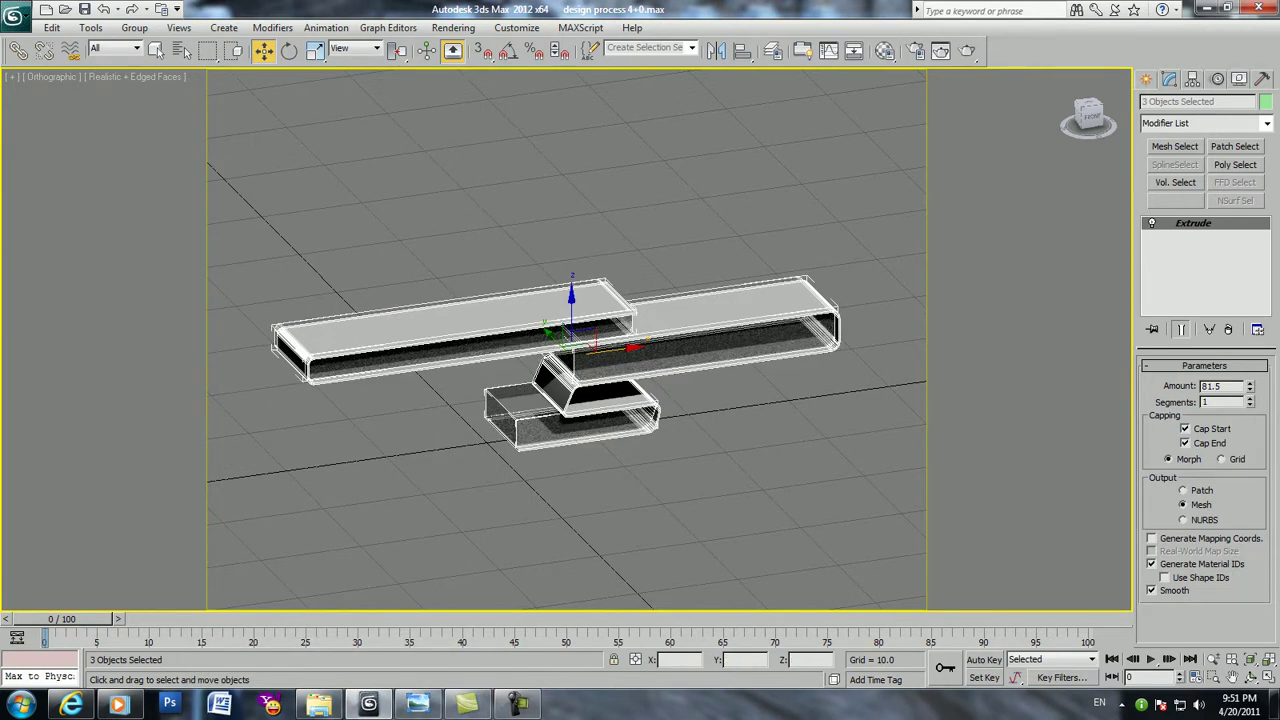
middle_click_drag(550, 333, 647, 381, "alt")
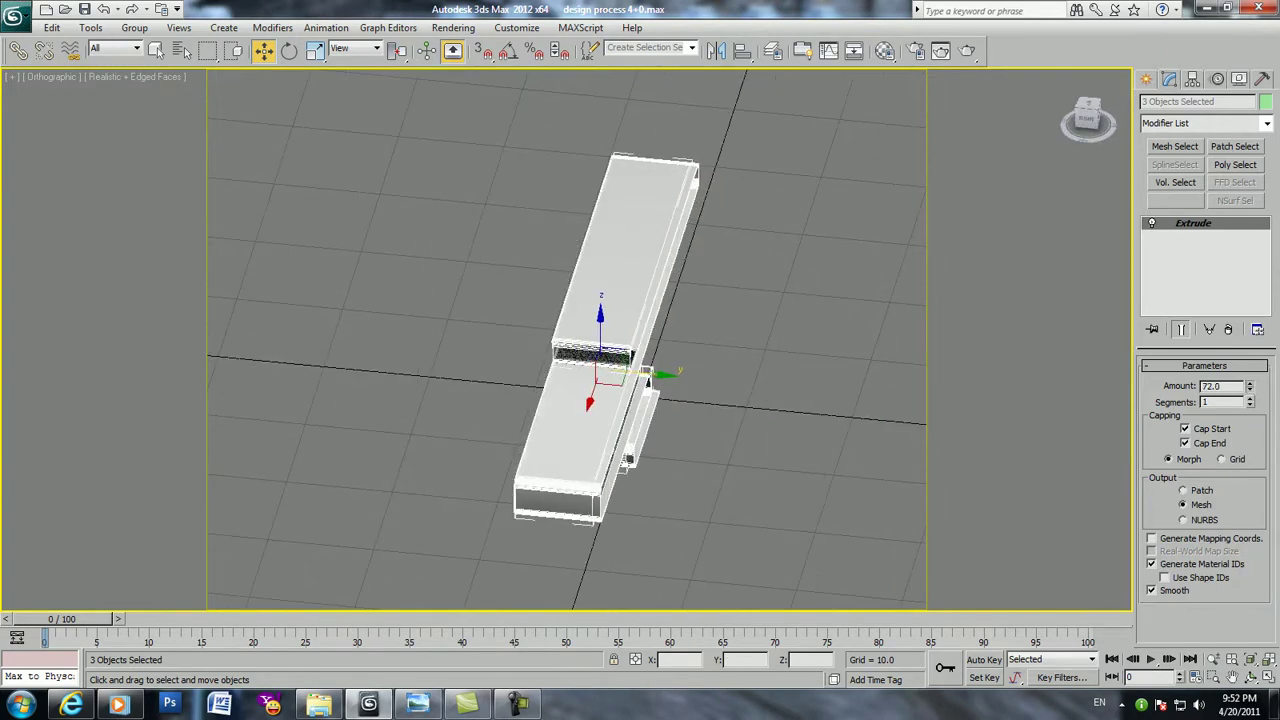
middle_click_drag(648, 378, 560, 380, "alt")
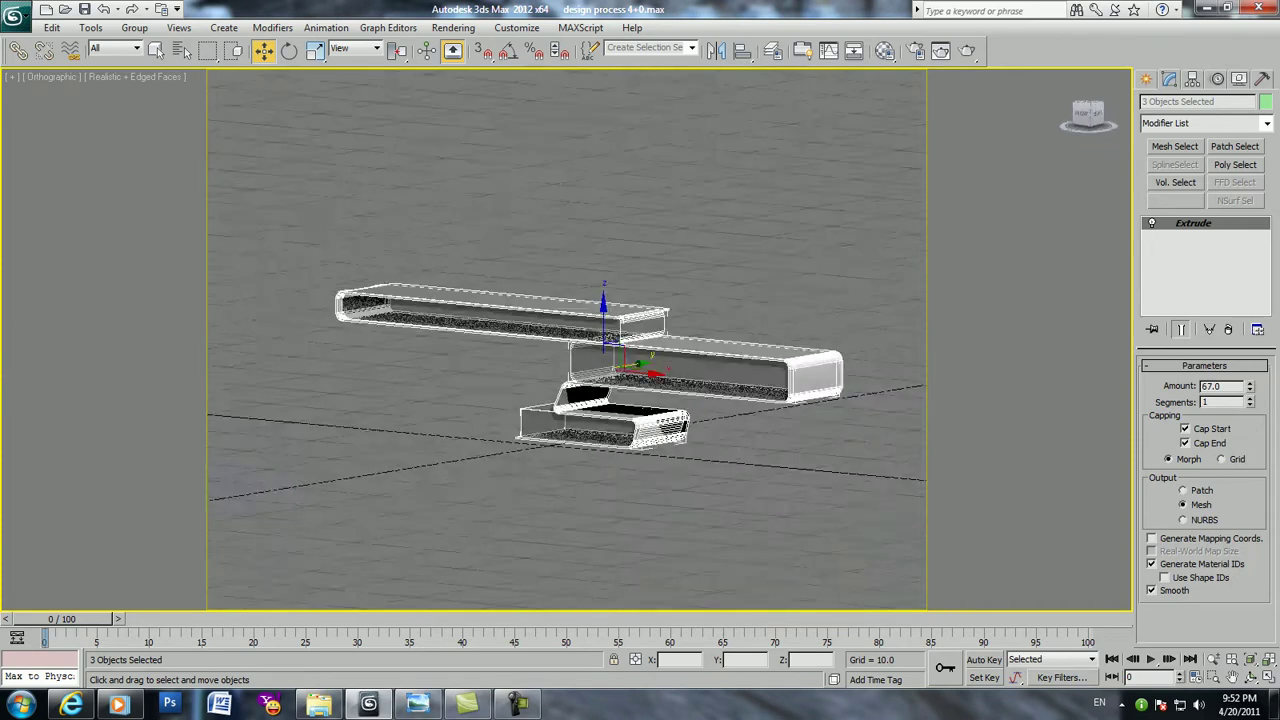
Unhide all objects so the arches and blue ribbon reappear, then deselect and orbit around the model
right_click(792, 420)
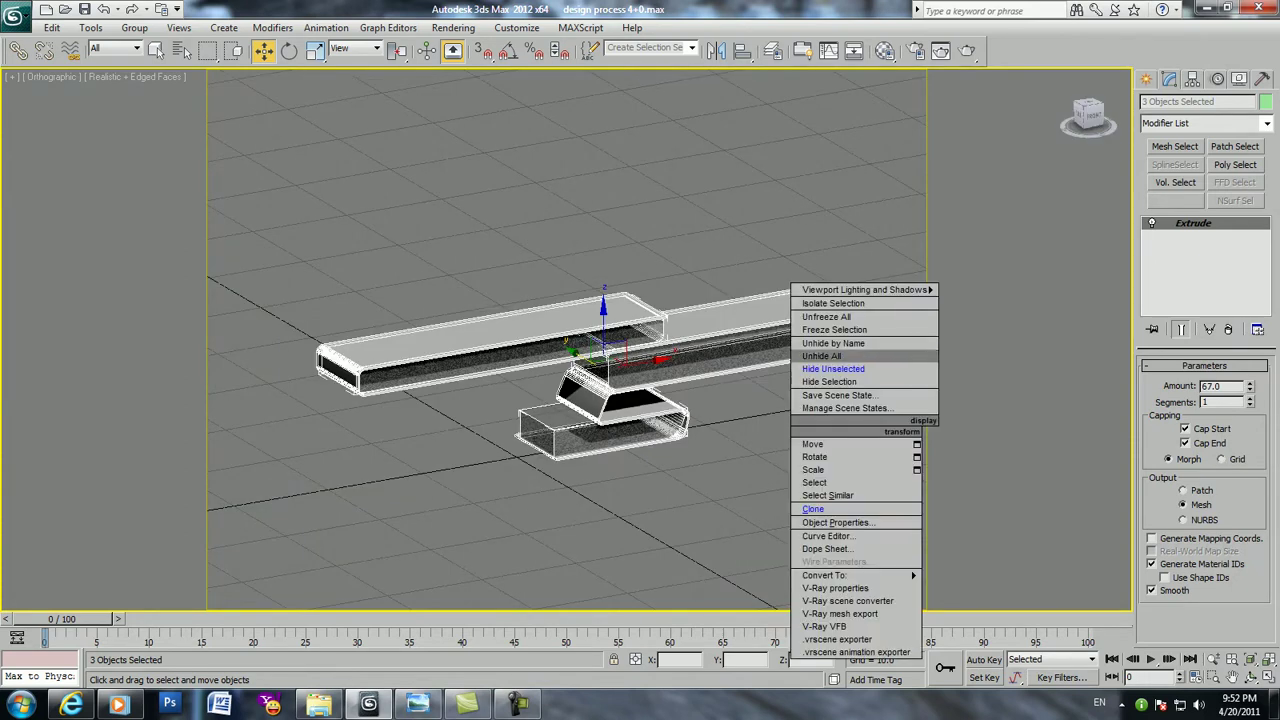
left_click(840, 357)
key("ctrl+d")
mouse_move(640, 380)
middle_mouse_down("alt")
mouse_move(420, 380)
mouse_move(360, 360)
mouse_move(240, 360)
middle_mouse_up("alt")
middle_click_drag(566, 340, 800, 340, "alt")
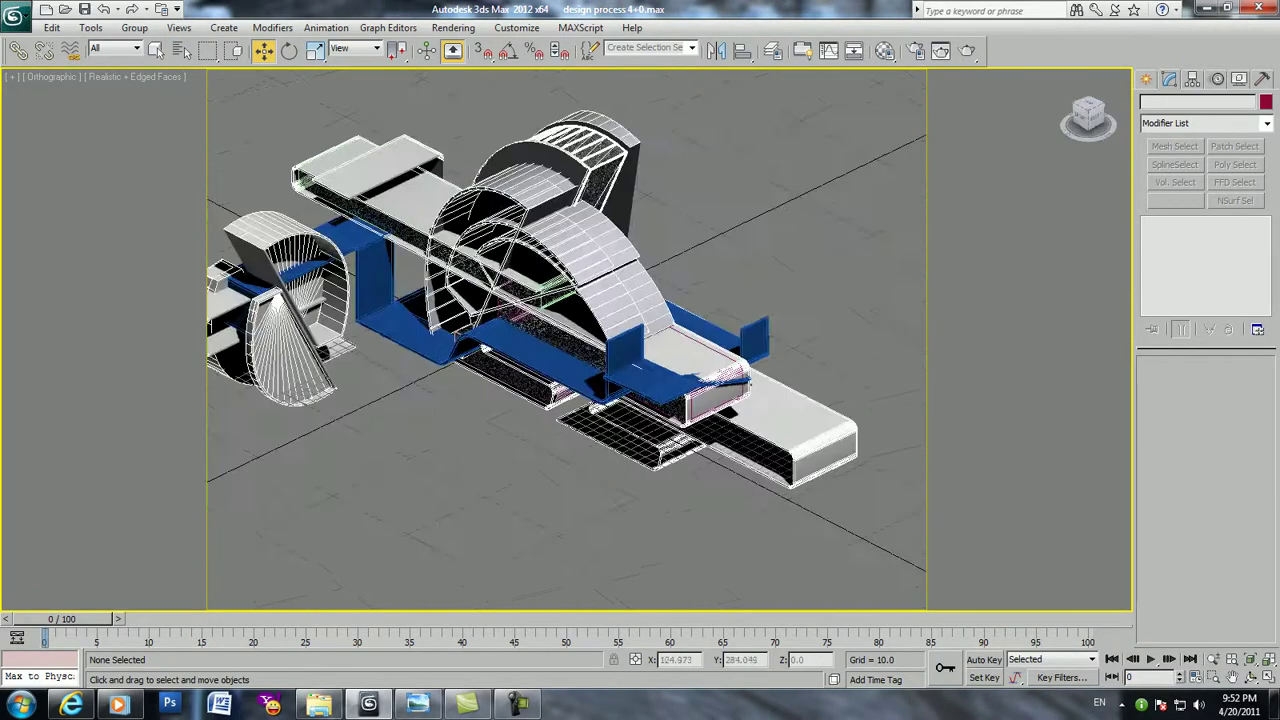
Select the blue ribbon Line003 and delete its unwanted vertices at Edit Poly vertex level
left_click(560, 330)
middle_click_drag(560, 330, 720, 330, "alt")
left_click(1163, 489)
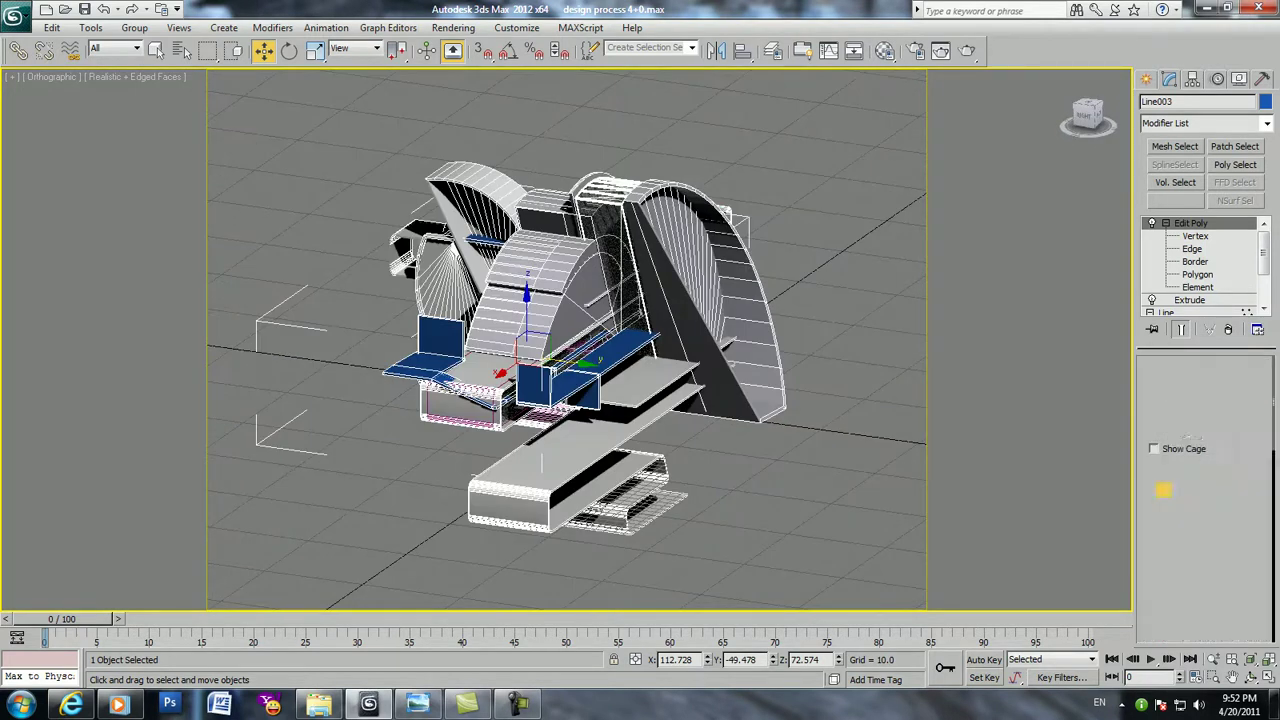
middle_click_drag(720, 330, 820, 330, "alt")
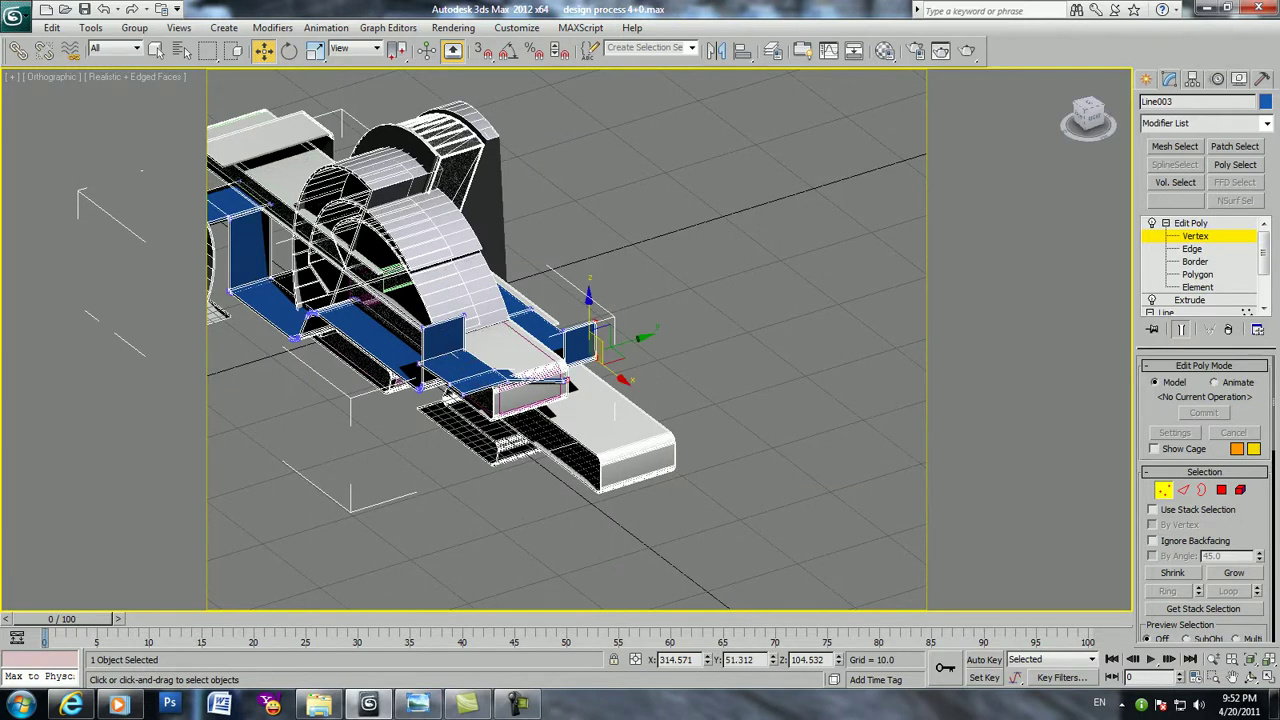
middle_click_drag(820, 330, 880, 330, "alt")
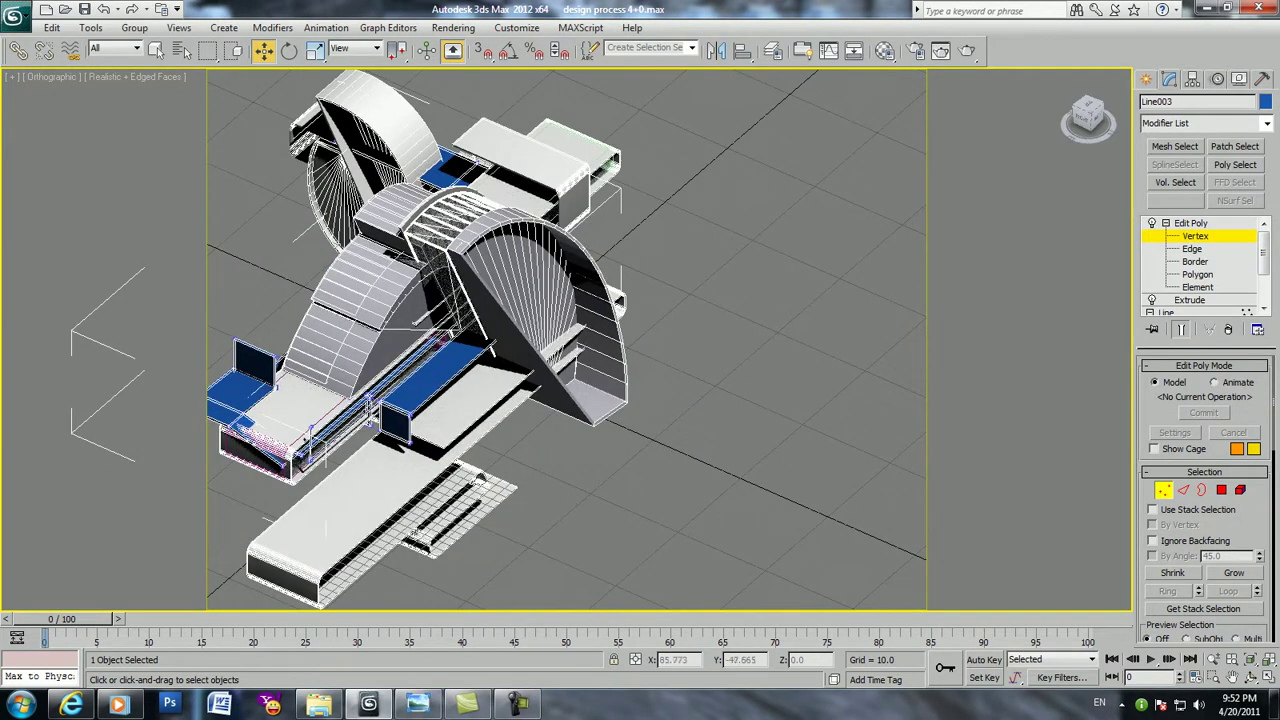
key("Delete")
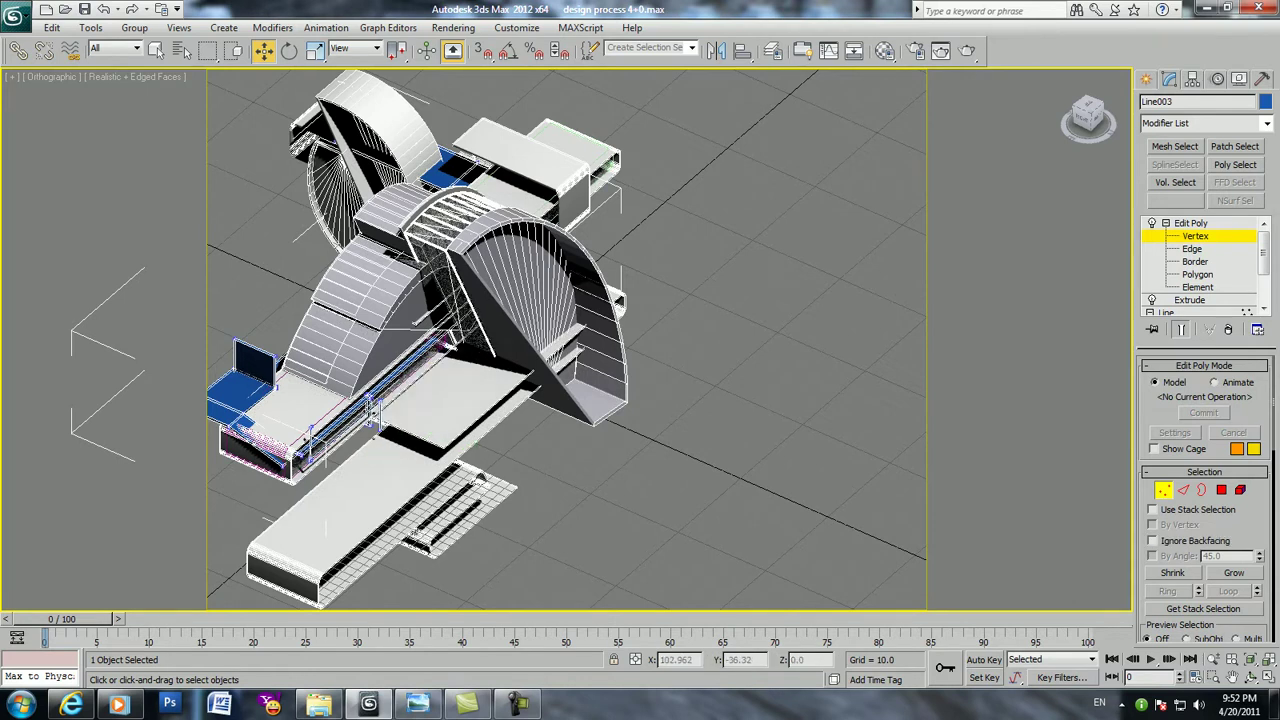
Select the vertices at the ribbon's right-hand end and switch to the Front view
middle_click_drag(700, 400, 852, 400, "alt")
scroll(564, 365, "up", 3)
scroll(564, 365, "up", 2)
scroll(564, 365, "up", 1)
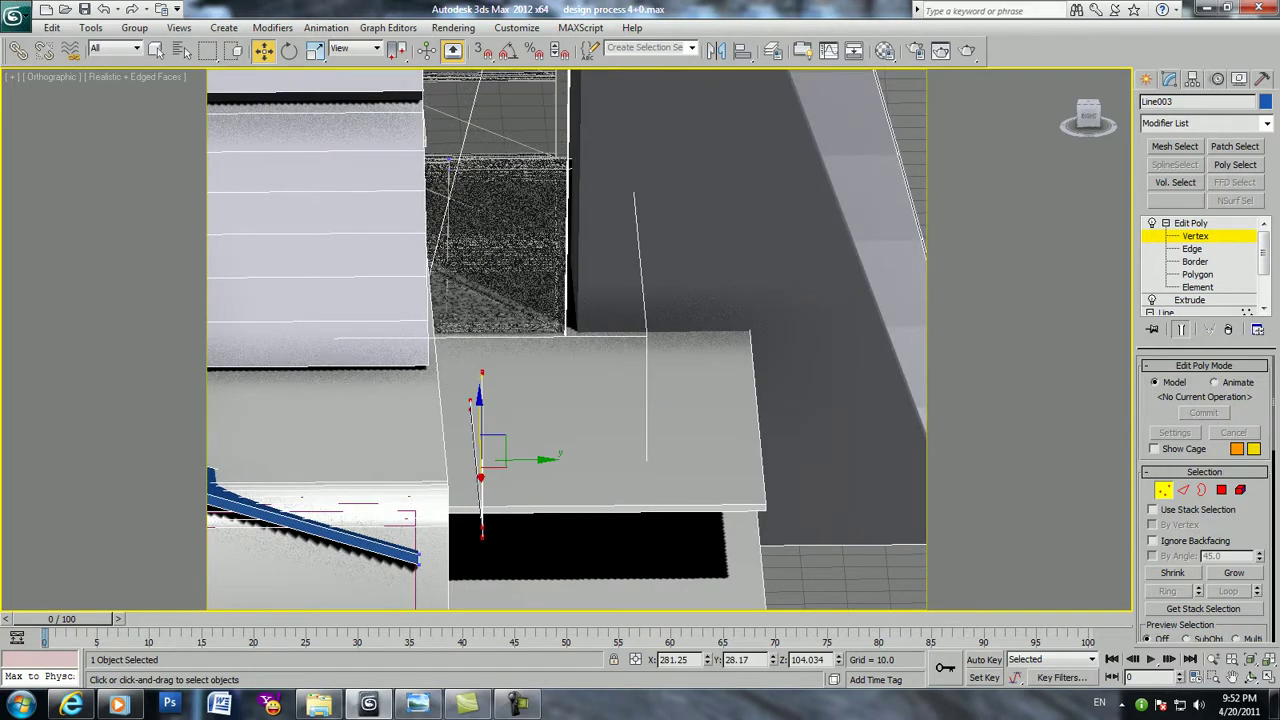
scroll(614, 434, "down", 4)
middle_click_drag(600, 434, 840, 434, "alt")
scroll(614, 434, "down", 5)
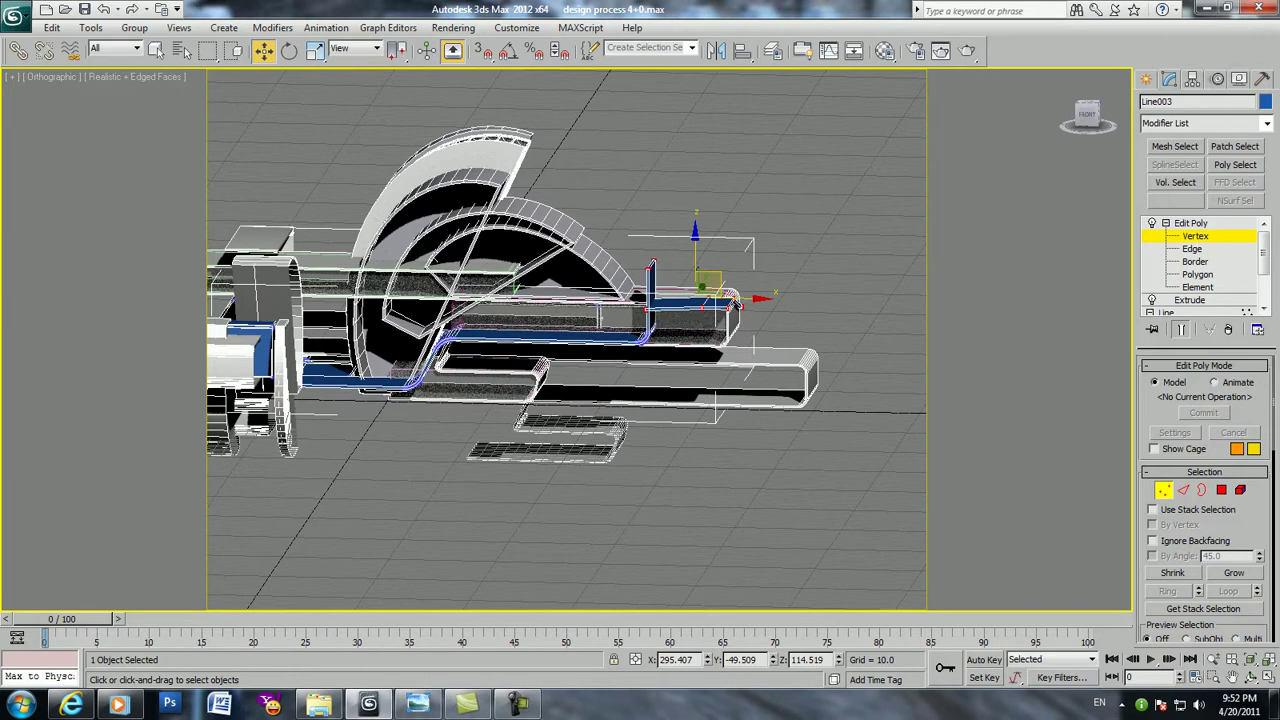
left_click(761, 251)
middle_click_drag(520, 290, 580, 322, "alt")
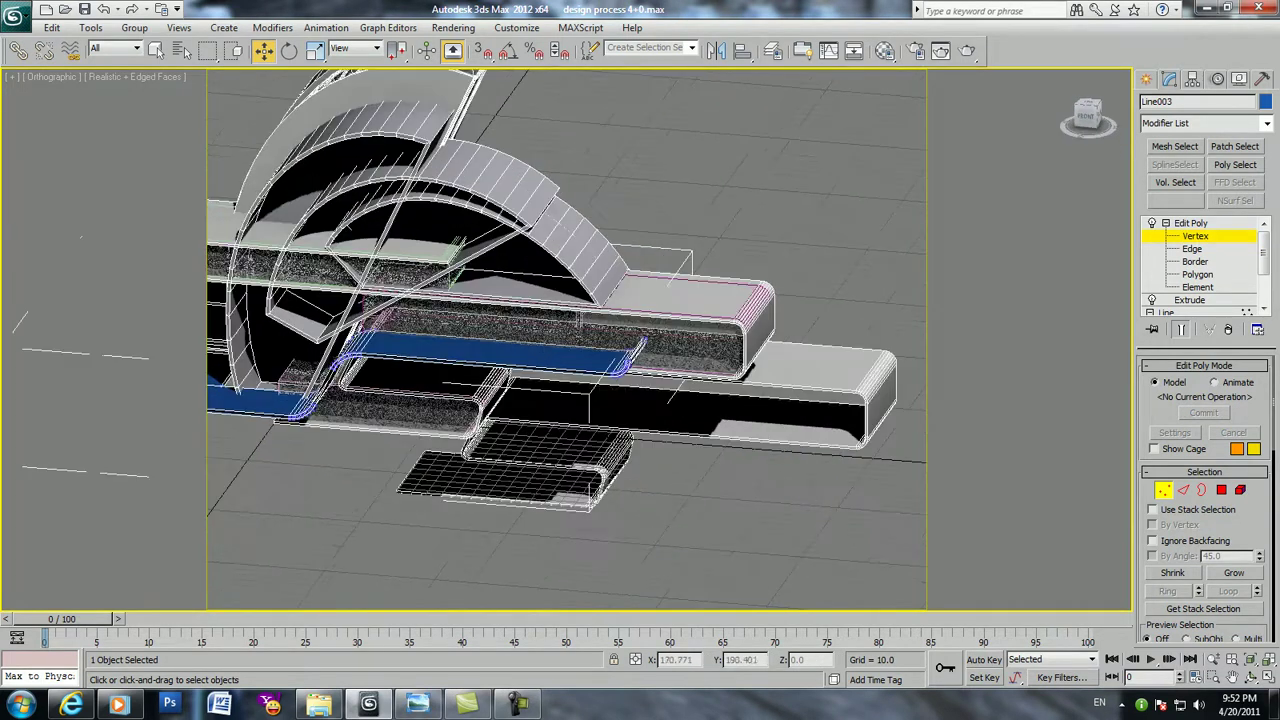
left_click(637, 345)
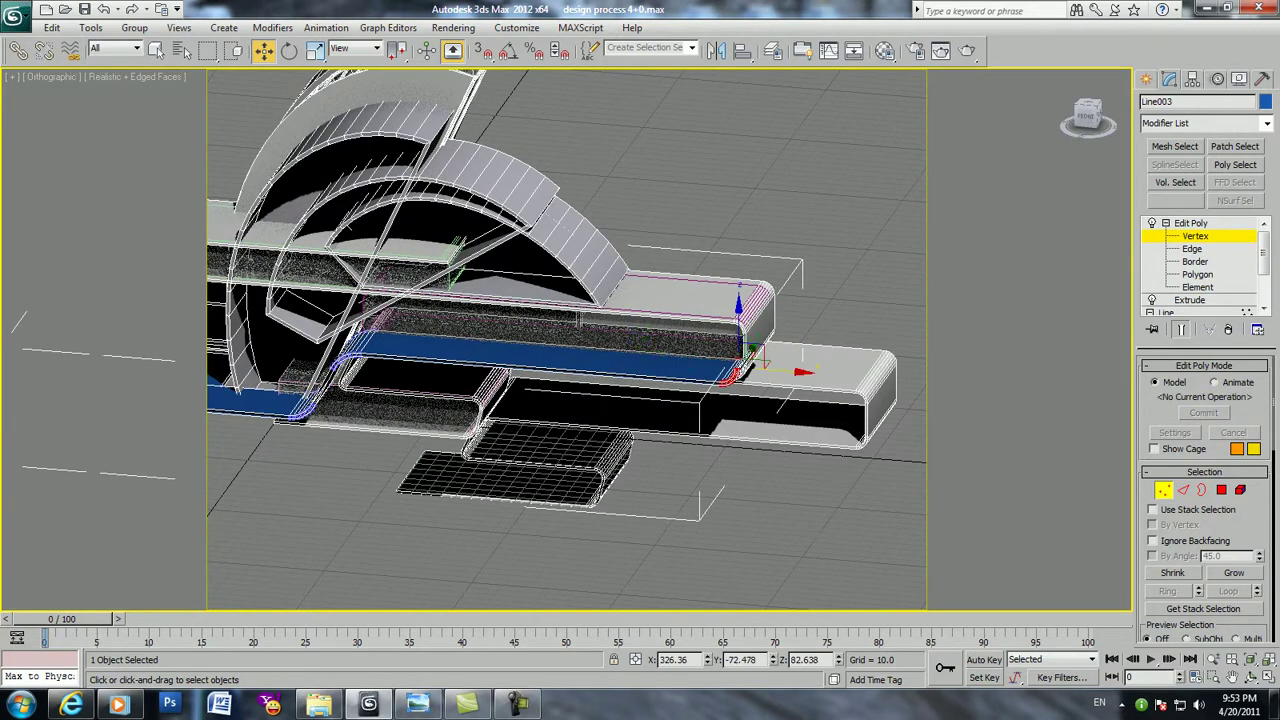
left_click(1088, 115)
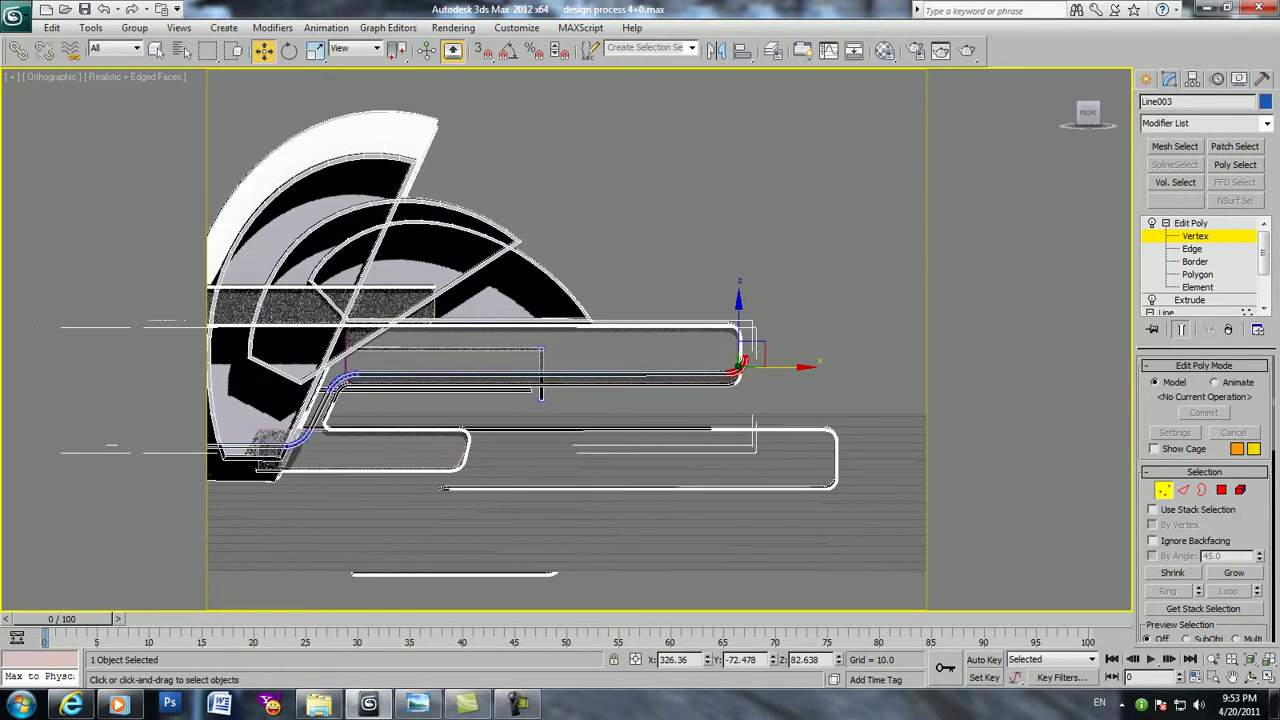
Lower the selected ribbon vertices slightly and shift the left bend vertex a little left
left_click_drag(790, 285, 280, 410)
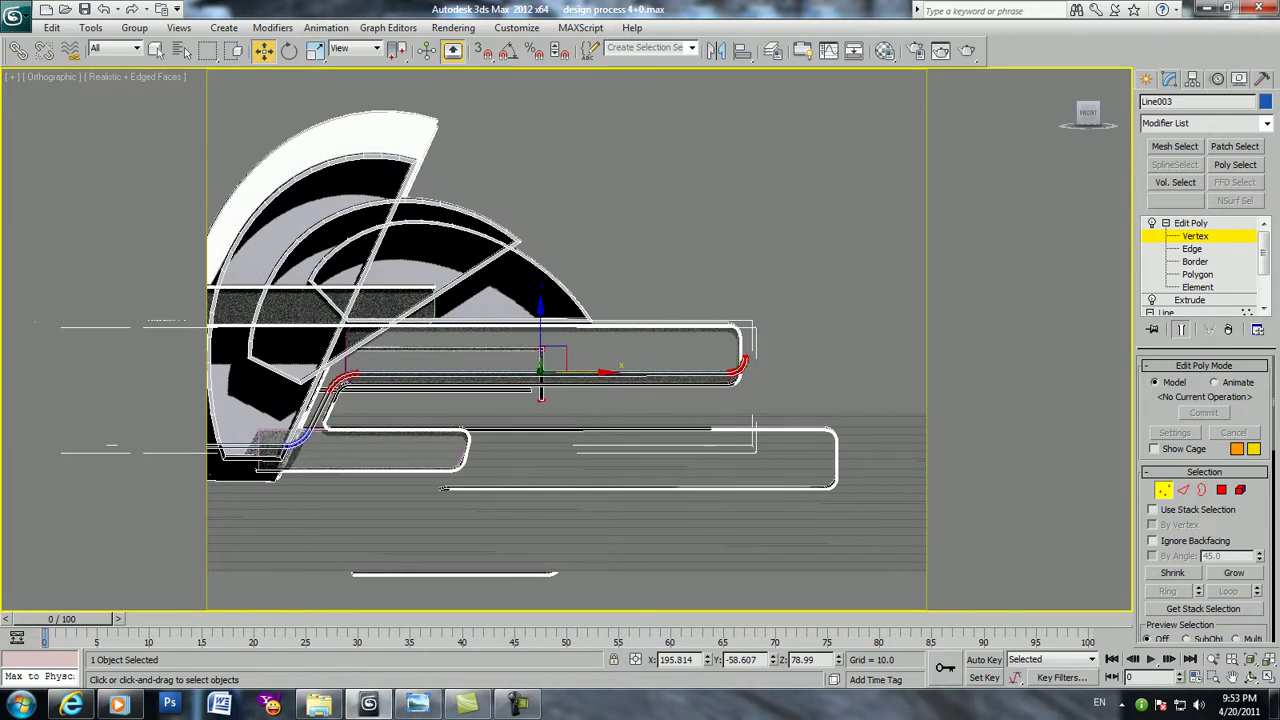
left_click_drag(540, 392, 540, 396)
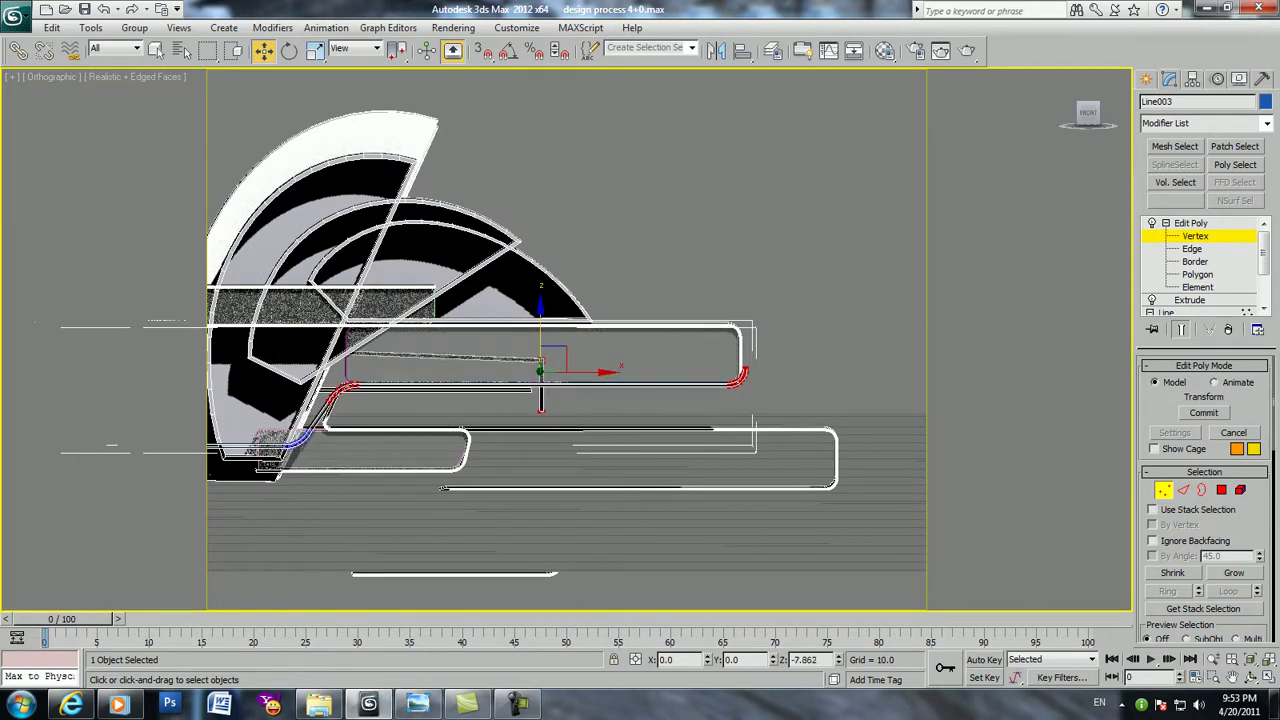
left_click_drag(600, 385, 597, 385)
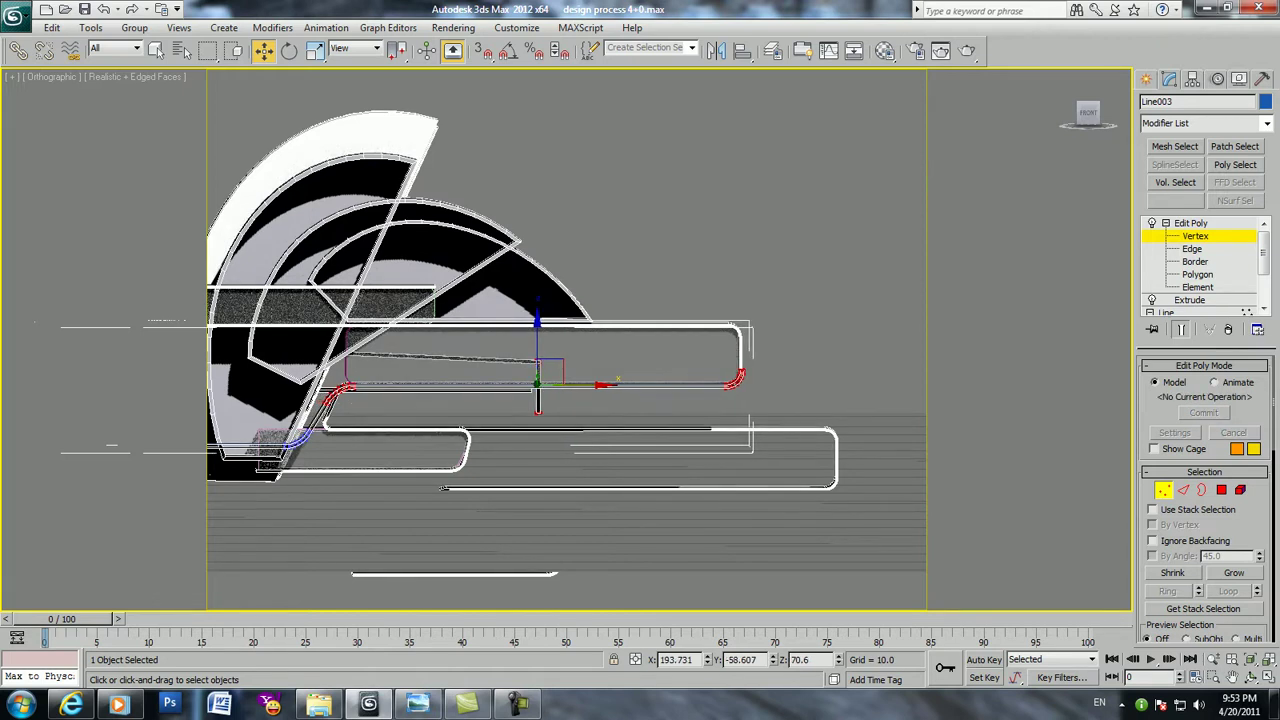
left_click(347, 387)
left_click_drag(349, 388, 345, 388)
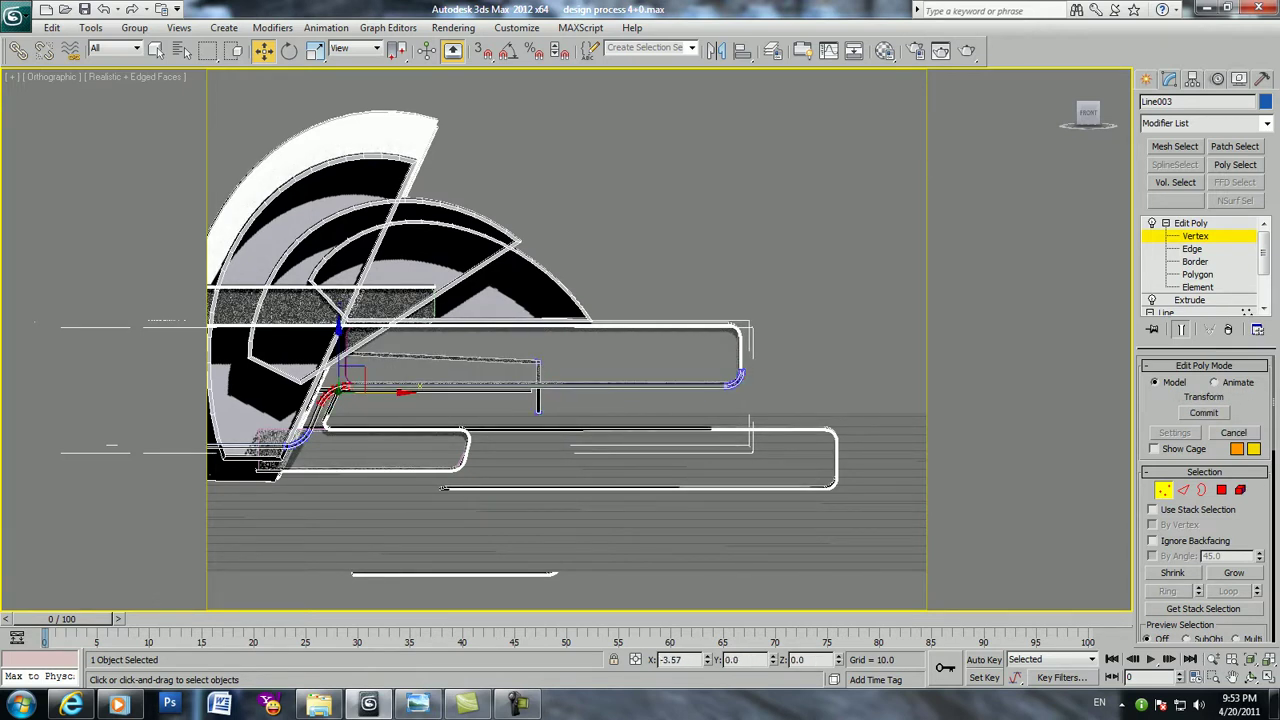
left_click(735, 378, "ctrl")
left_click_drag(537, 370, 537, 373)
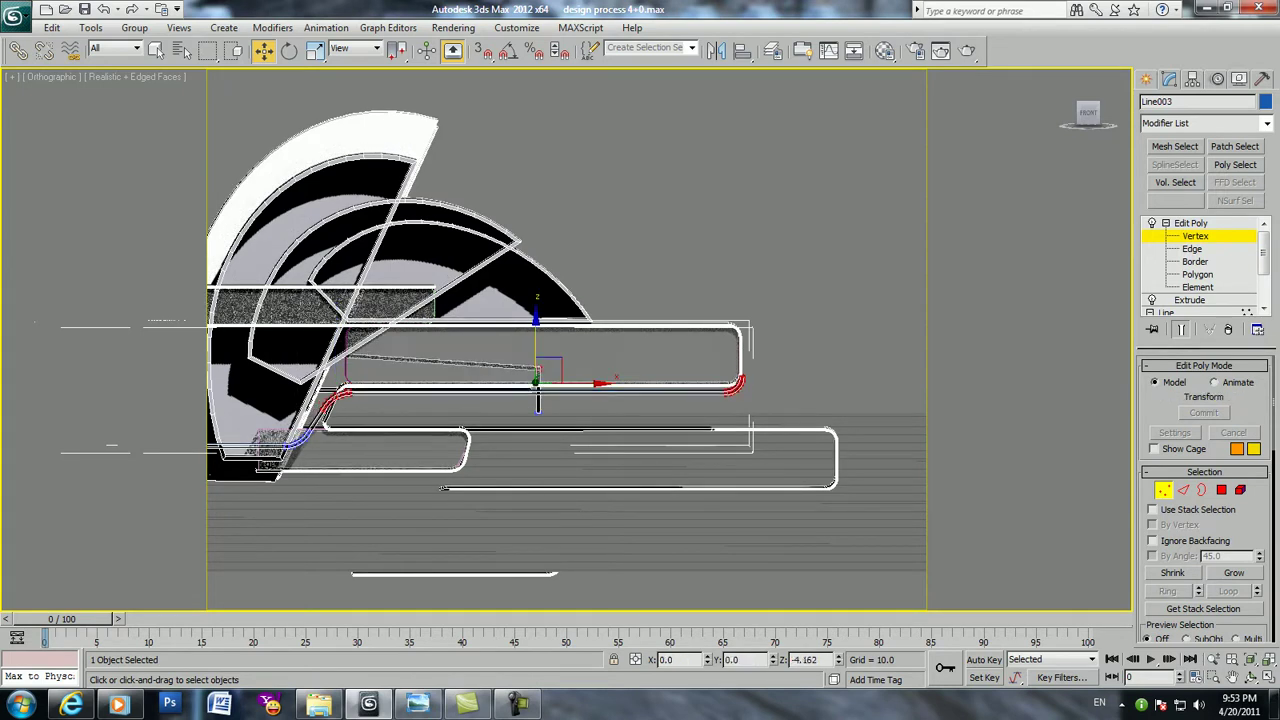
Check the reshaped ribbon from an elevated view, toggling wireframe display with F3
left_click(443, 488)
mouse_move(443, 488)
middle_mouse_down("alt")
mouse_move(445, 430)
mouse_move(447, 480)
middle_mouse_up("alt")
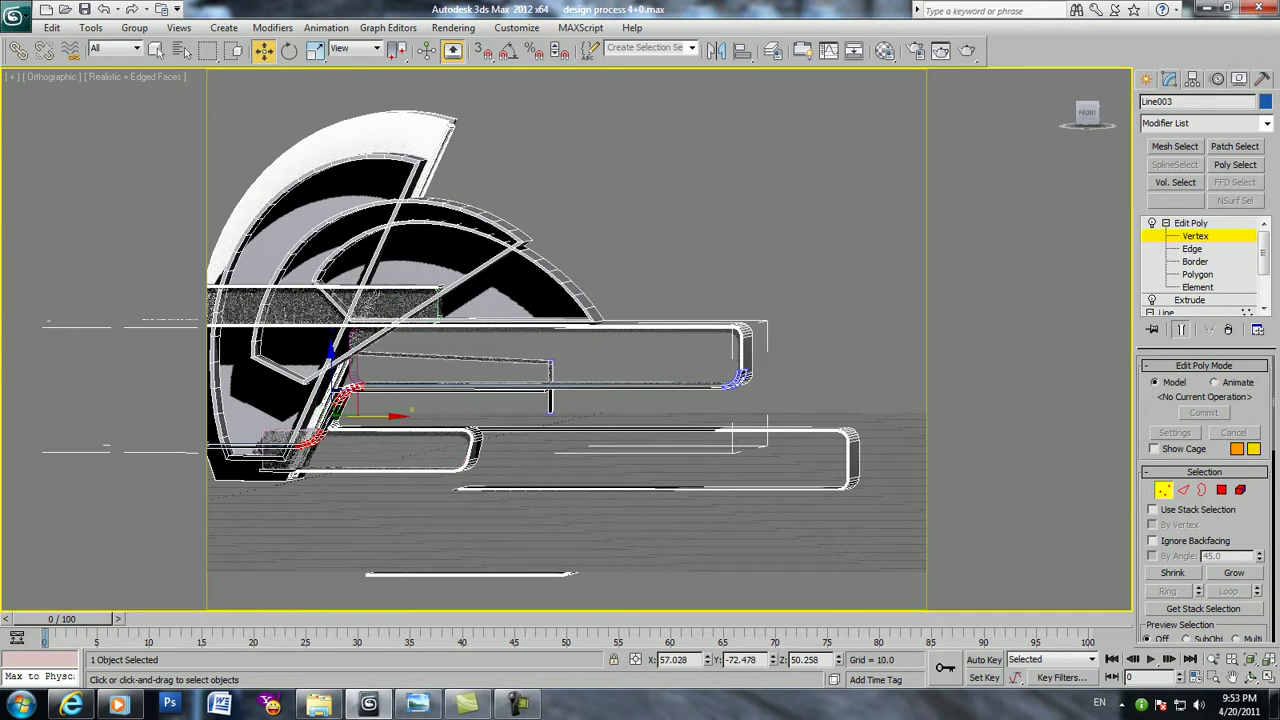
middle_click_drag(447, 480, 272, 547, "alt")
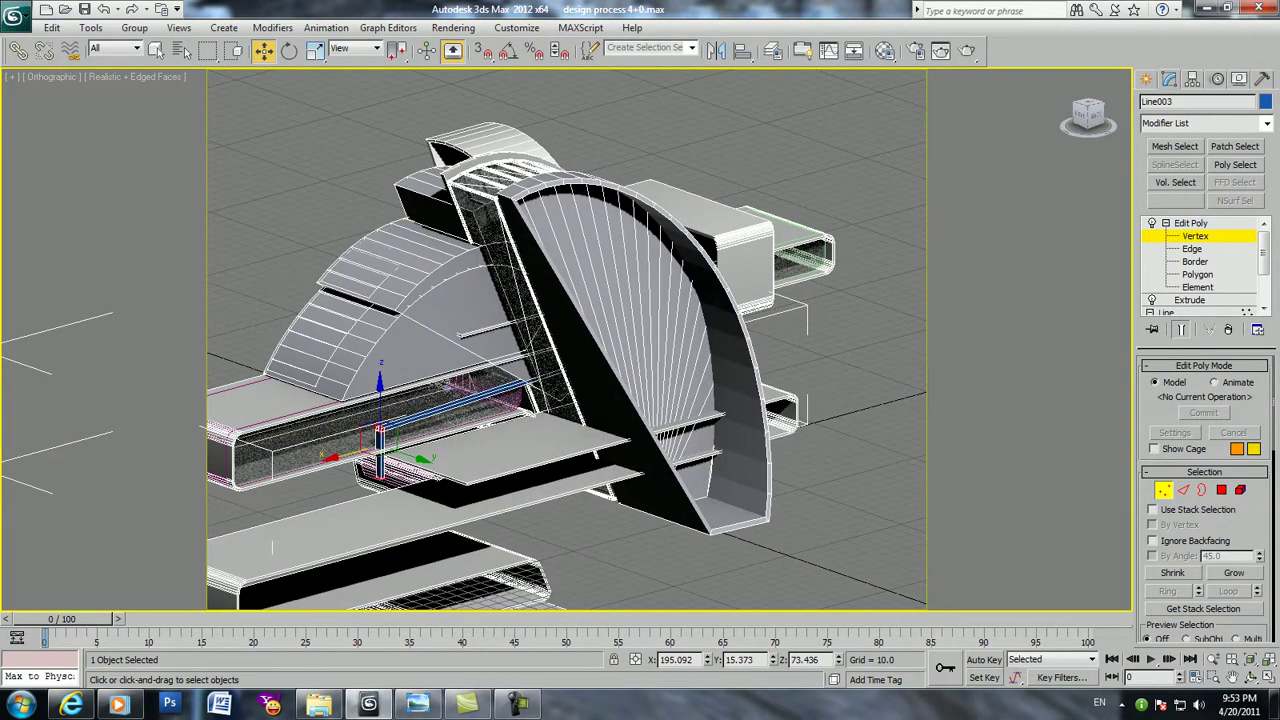
middle_click_drag(272, 547, 218, 596)
key("F3")
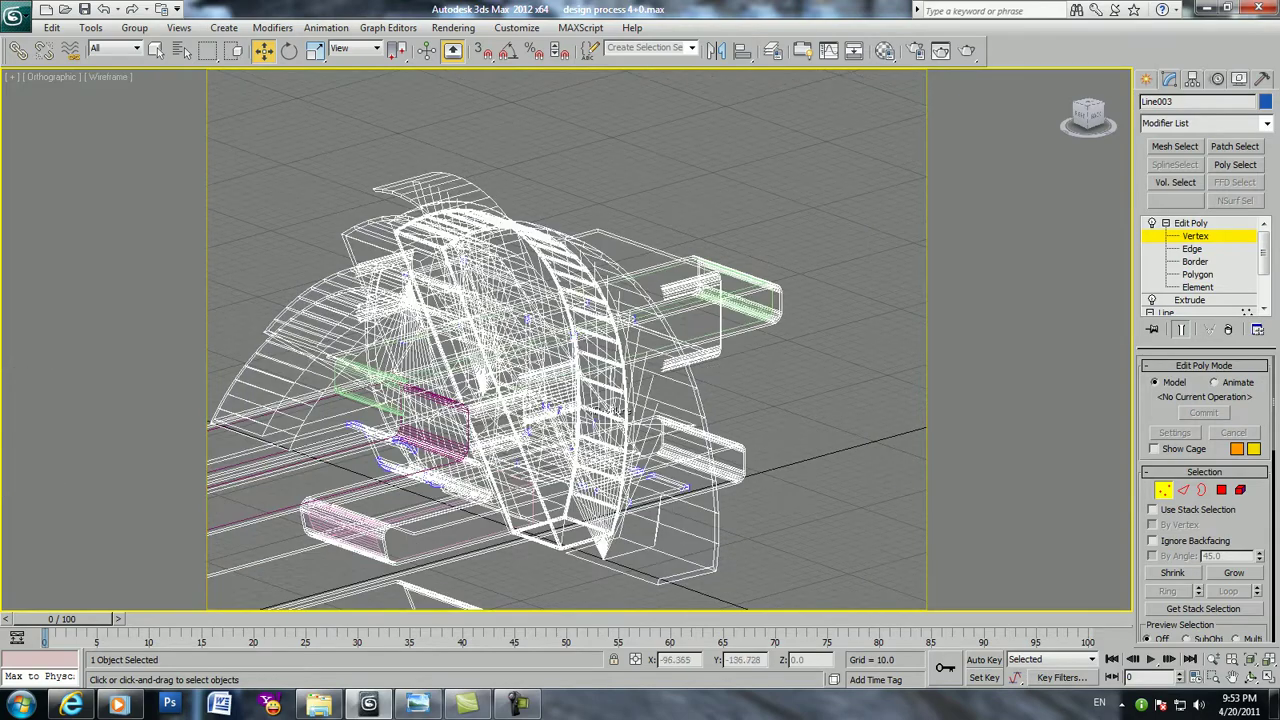
middle_click_drag(566, 340, 566, 340, "alt")
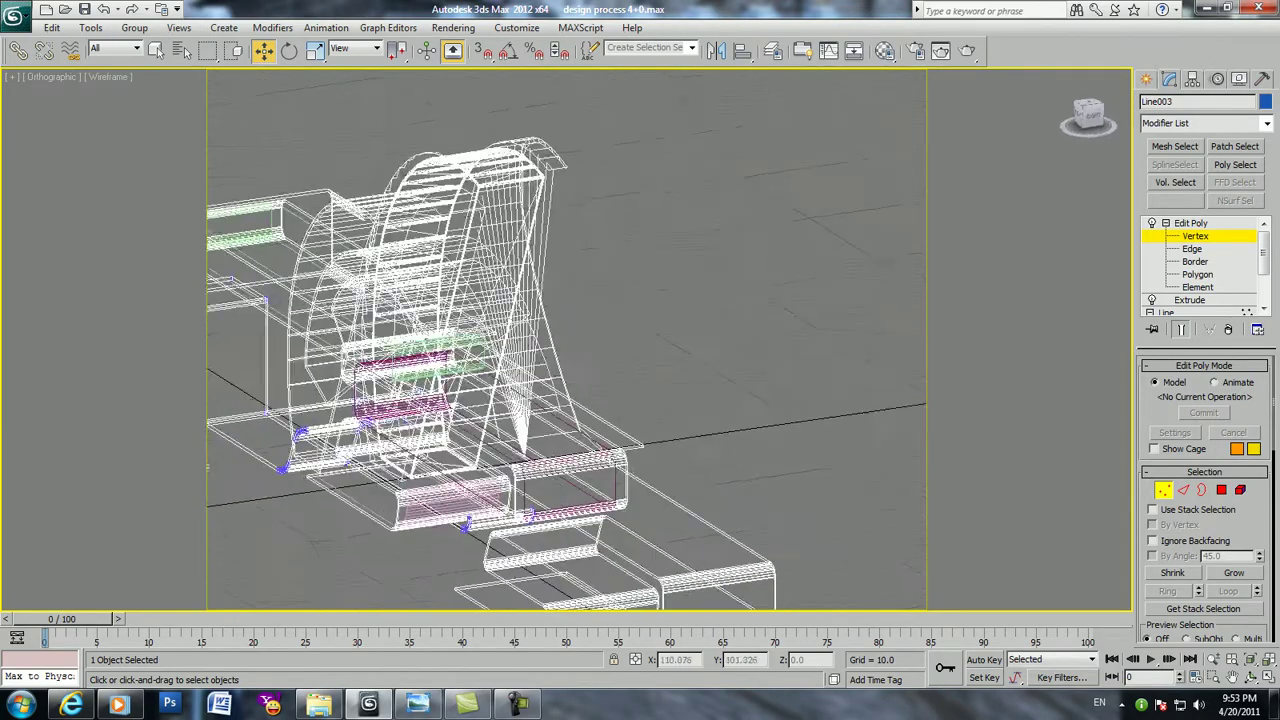
key("F3")
middle_click_drag(566, 340, 566, 340, "alt")
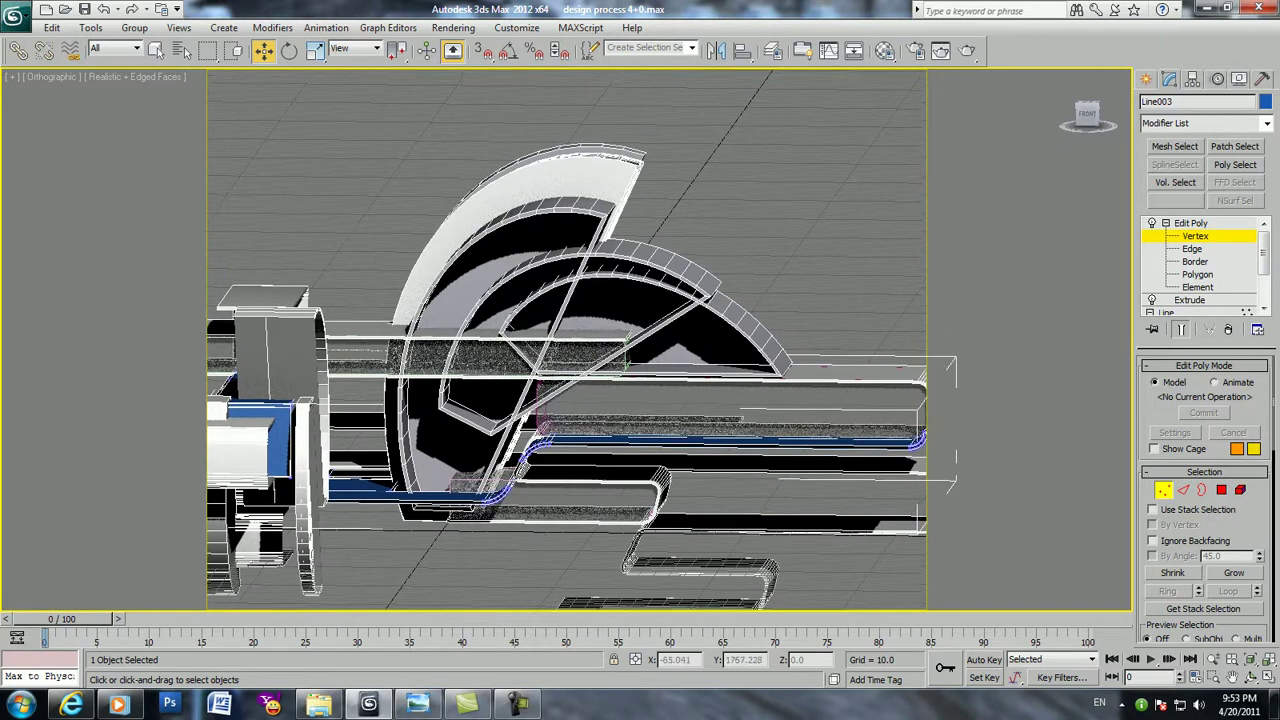
left_click(440, 400)
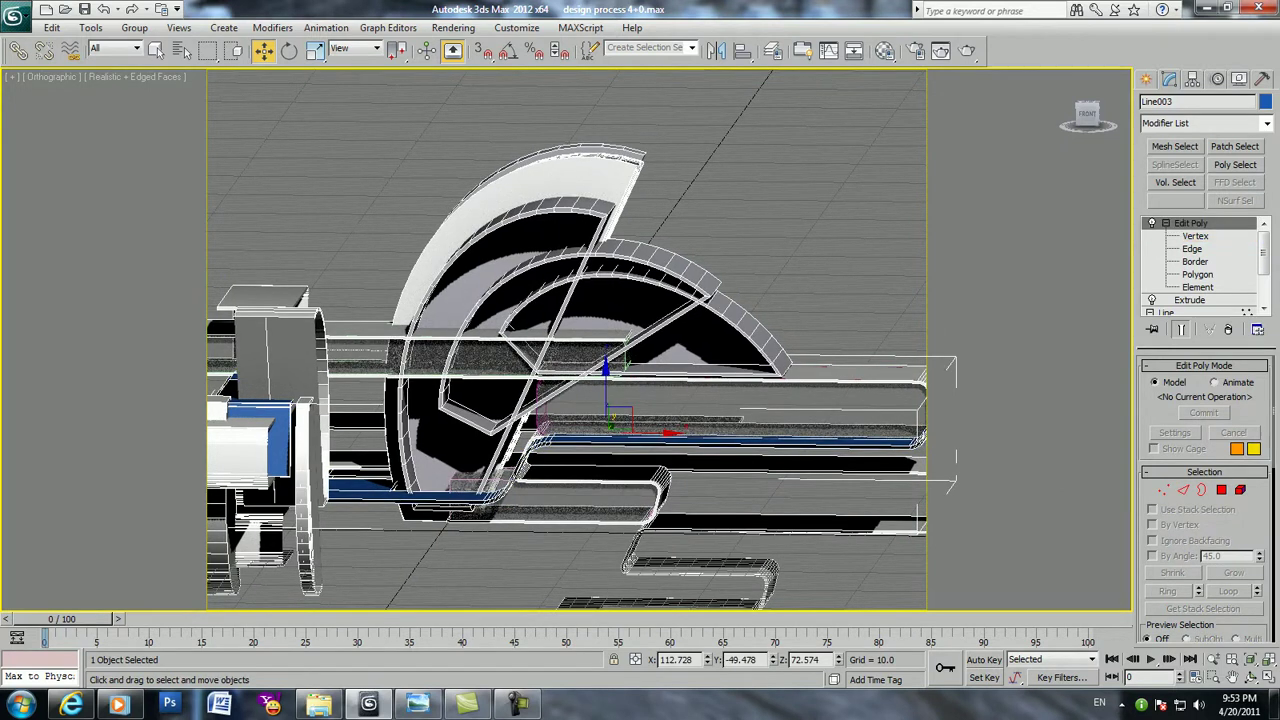
Raise Arc001 slightly on Z, then select the Line003 ribbon
left_click_drag(576, 345, 576, 335)
middle_click_drag(566, 340, 566, 340, "alt")
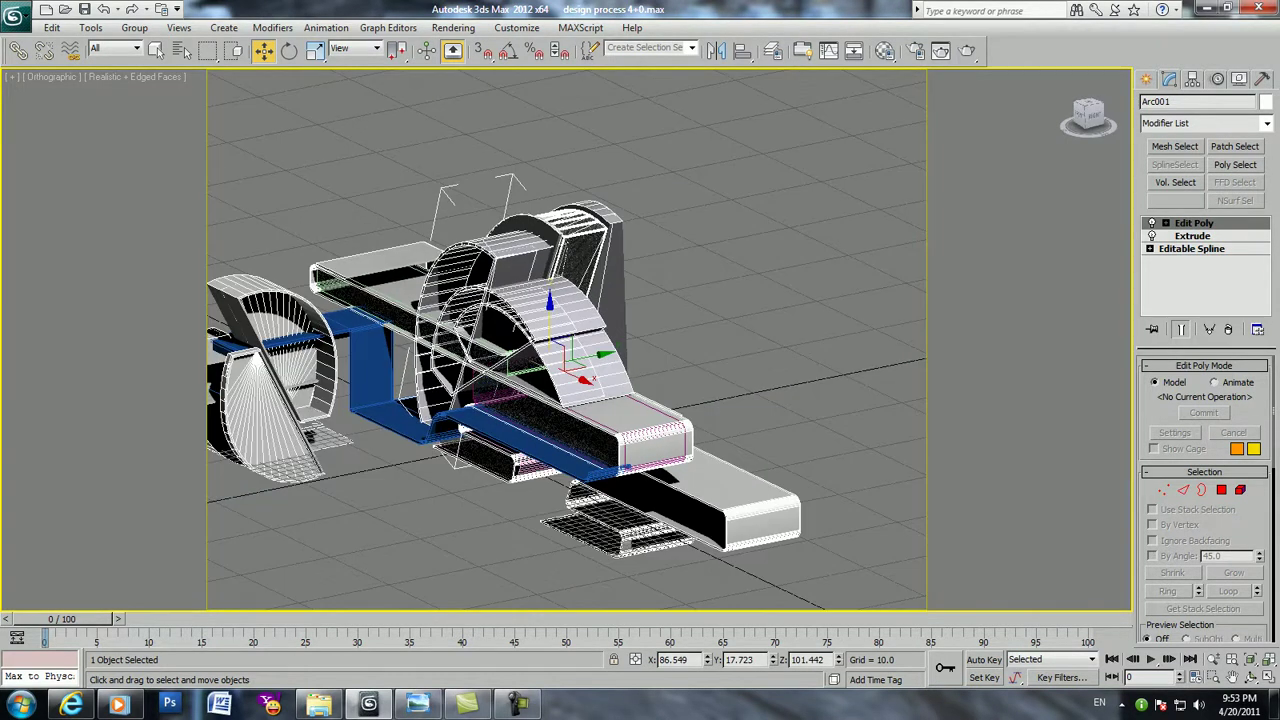
left_click(540, 445)
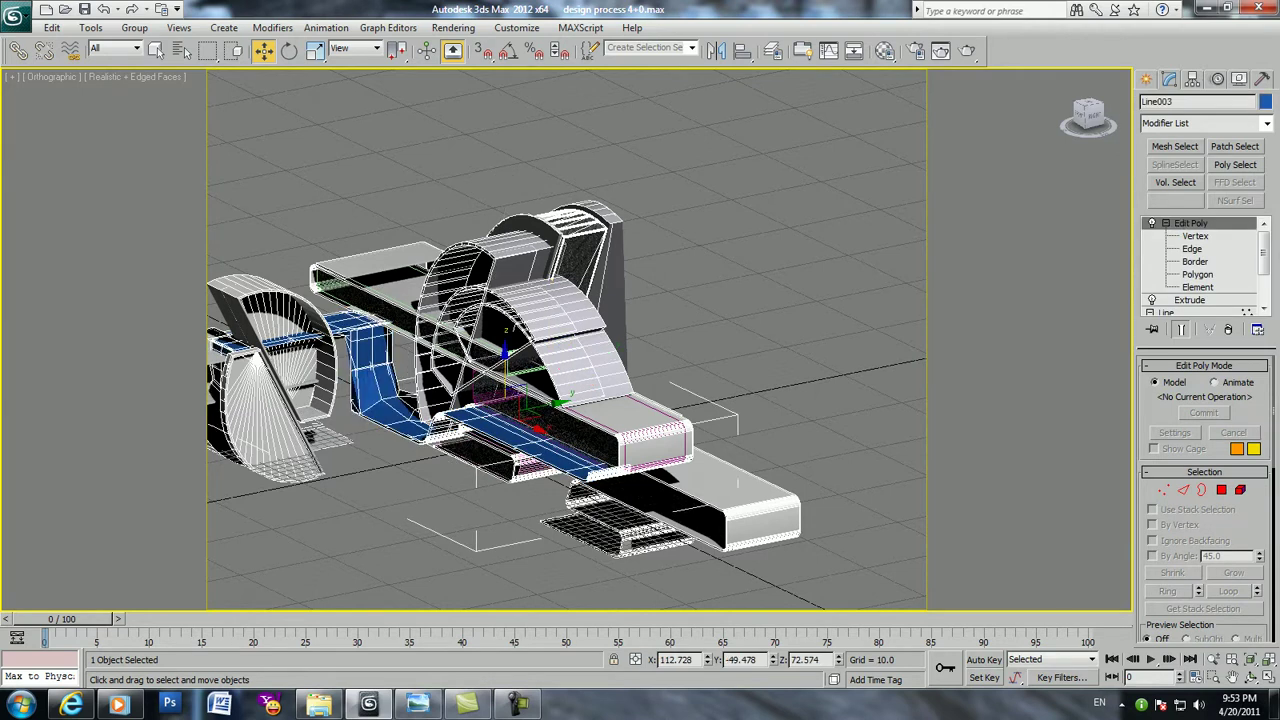
left_click(885, 50)
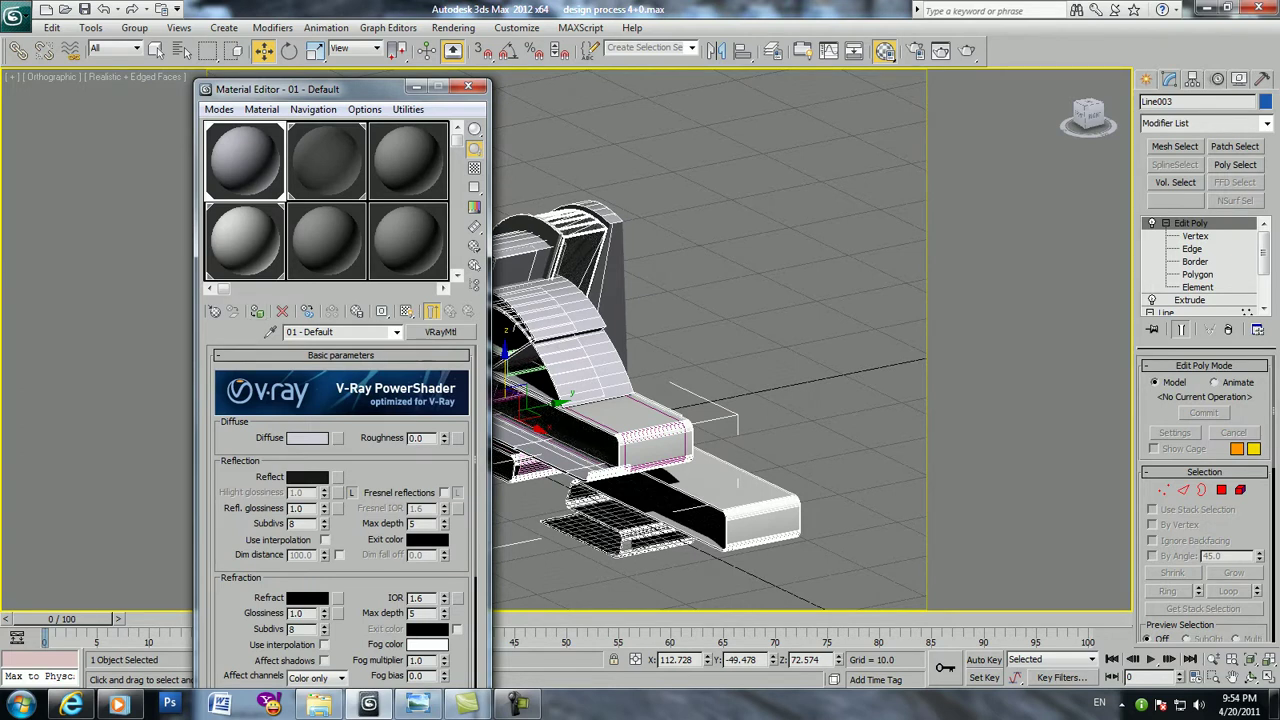
left_click(417, 86)
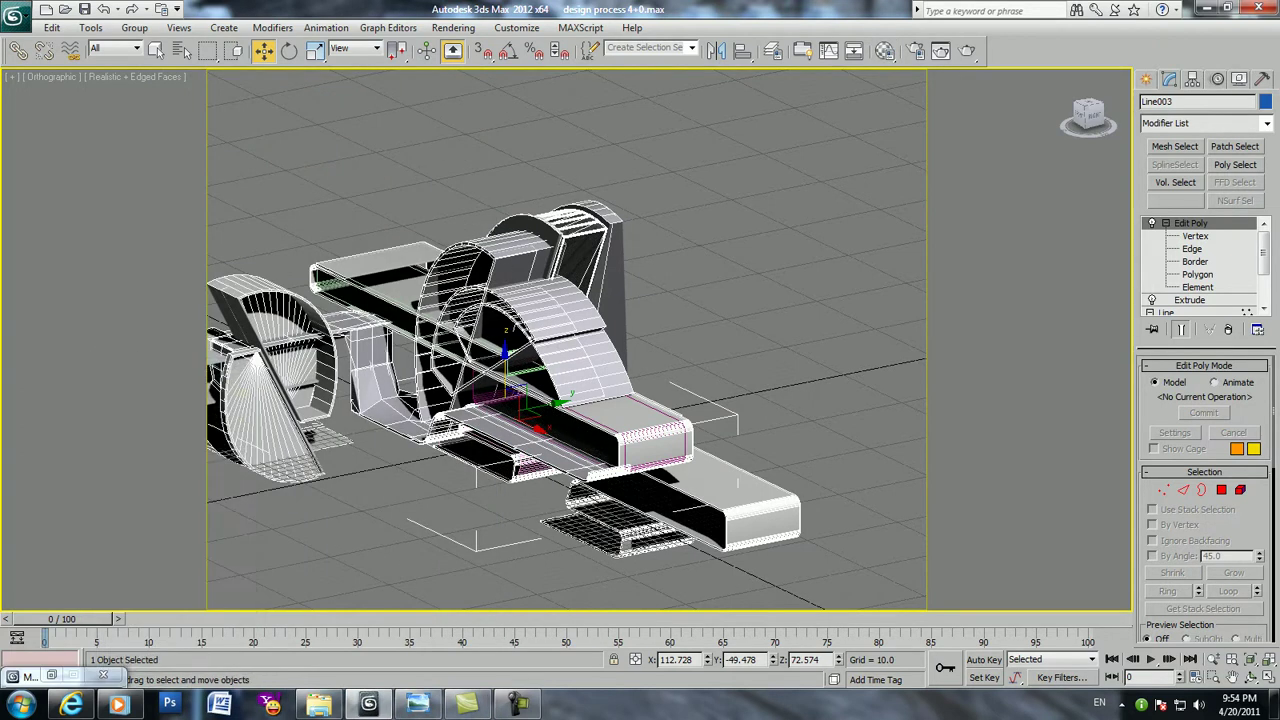
Clear and restore the Line003 ribbon selection while zooming in on it
key("ctrl+d")
scroll(368, 380, "up", 2)
scroll(368, 380, "up", 2)
scroll(368, 380, "up", 2)
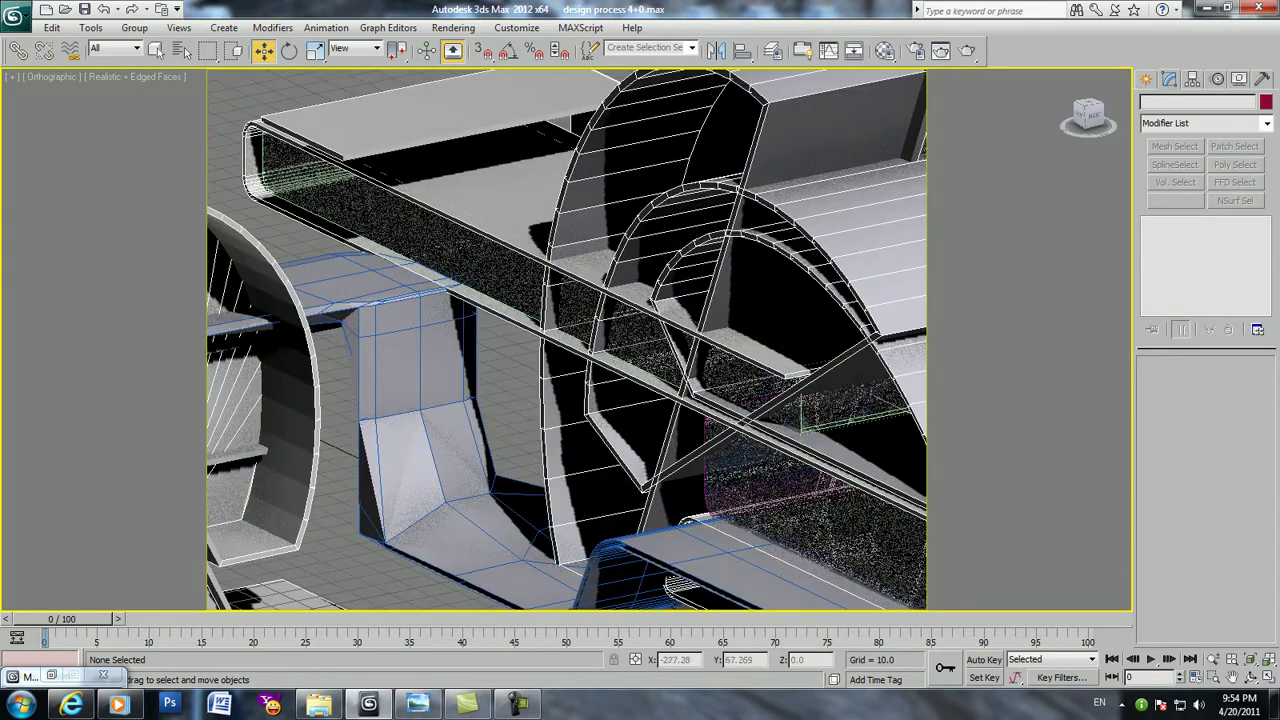
left_click(800, 470)
mouse_move(800, 470)
middle_mouse_down("alt")
mouse_move(770, 480)
mouse_move(700, 420)
middle_mouse_up("alt")
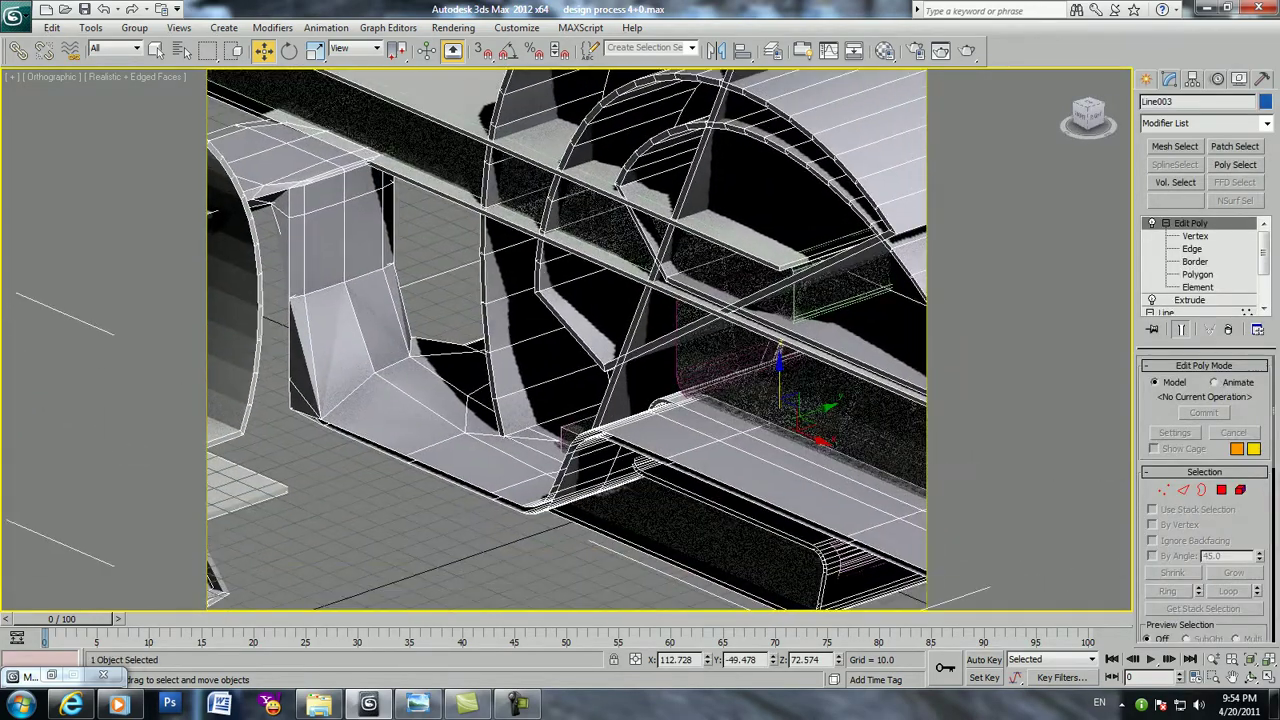
key("ctrl+d")
key("ctrl+z")
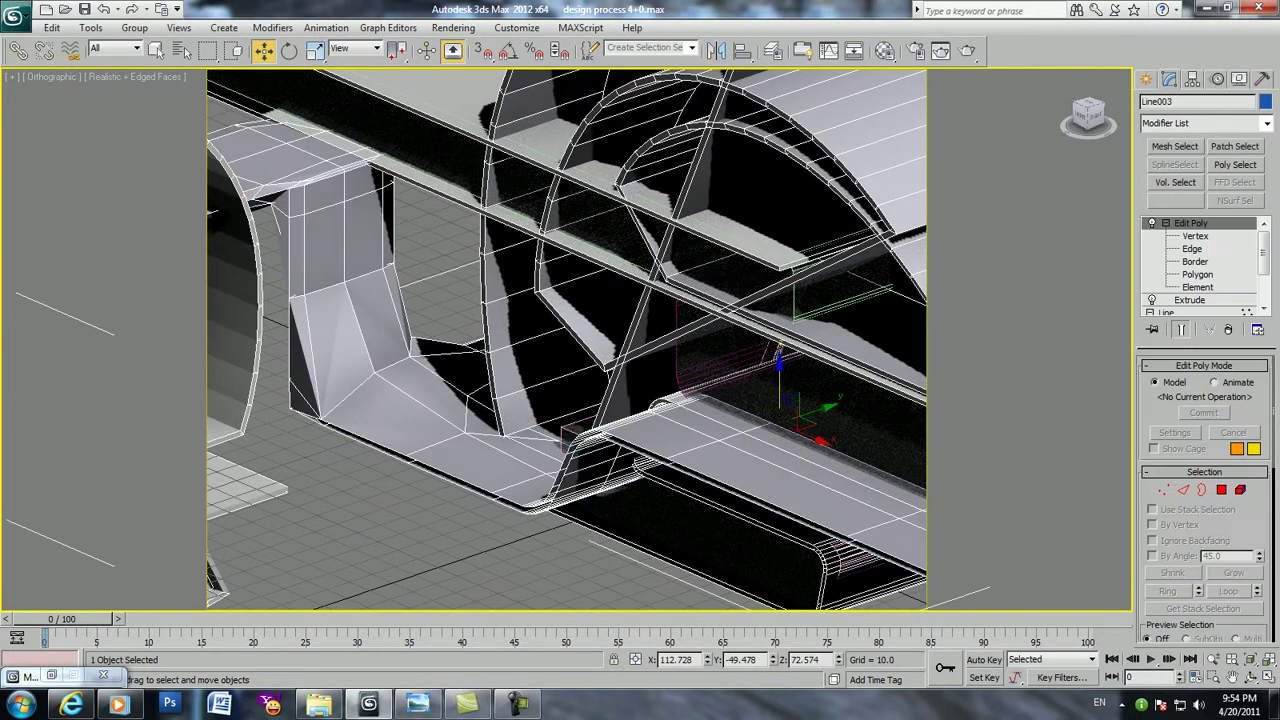
key("ctrl+z")
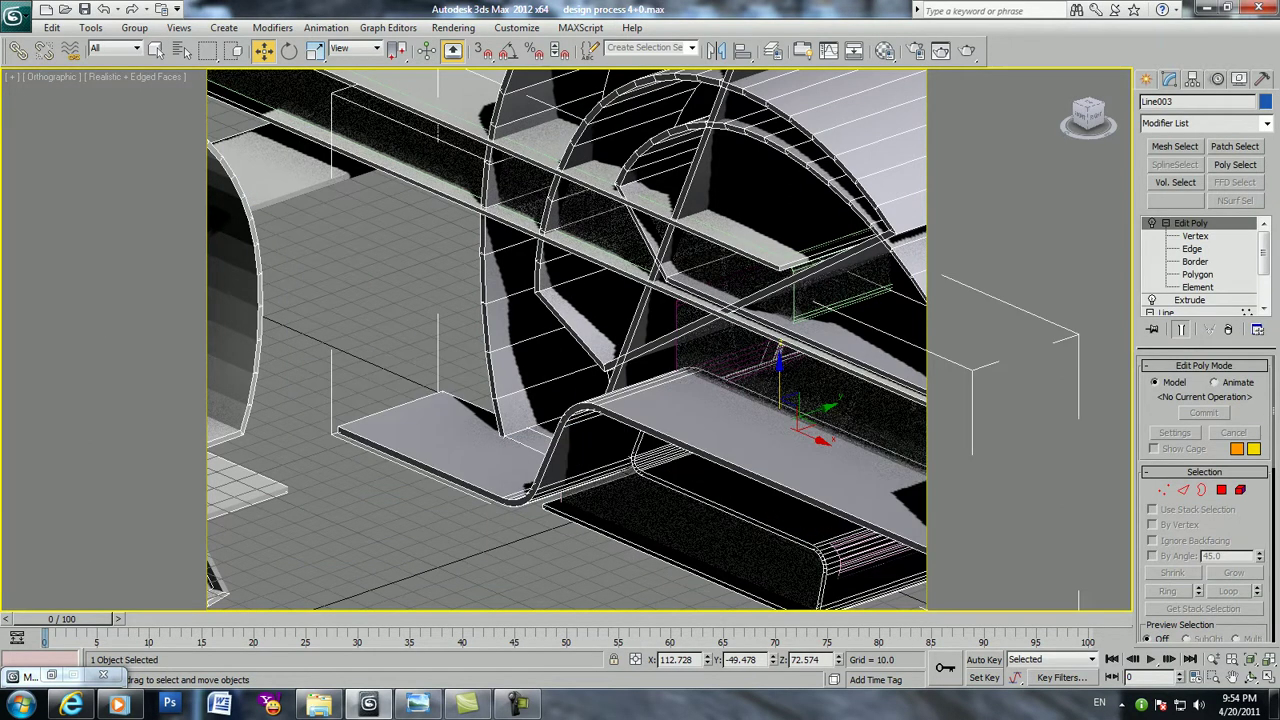
scroll(620, 280, "down", 2)
scroll(620, 280, "down", 2)
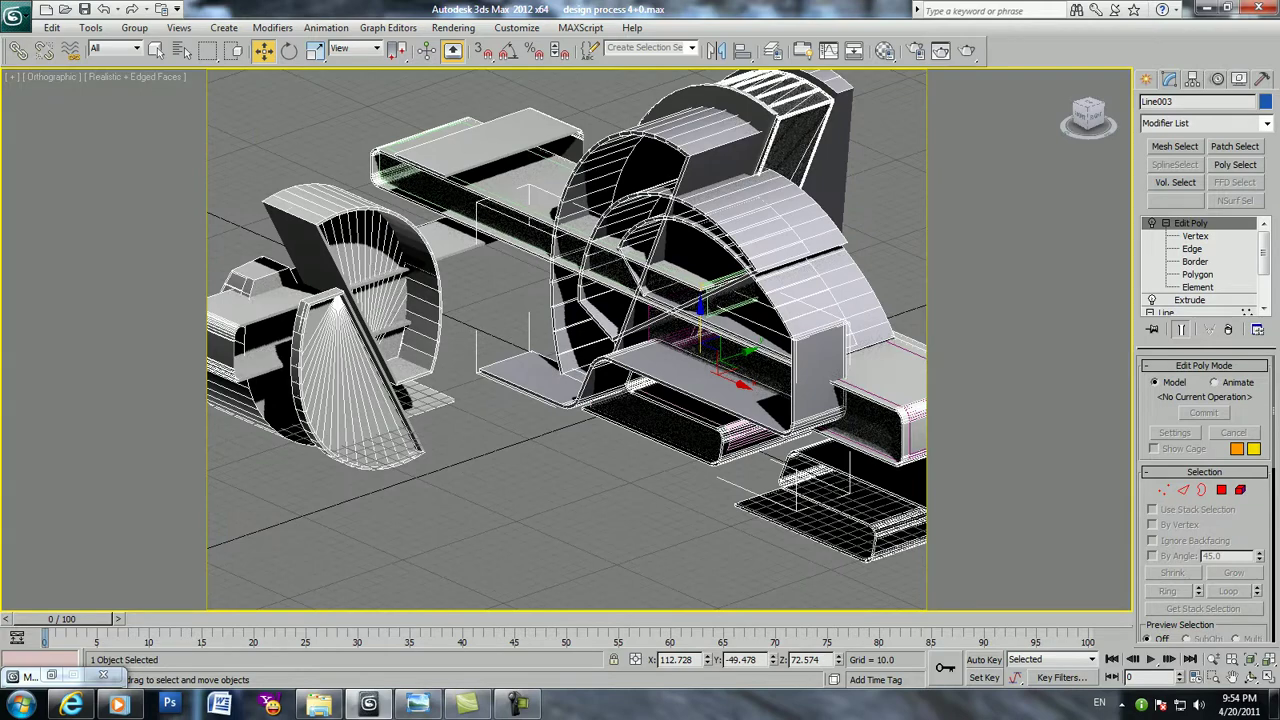
From a near-front view, browse the Modifier List for Line003
middle_click_drag(560, 340, 700, 330, "alt")
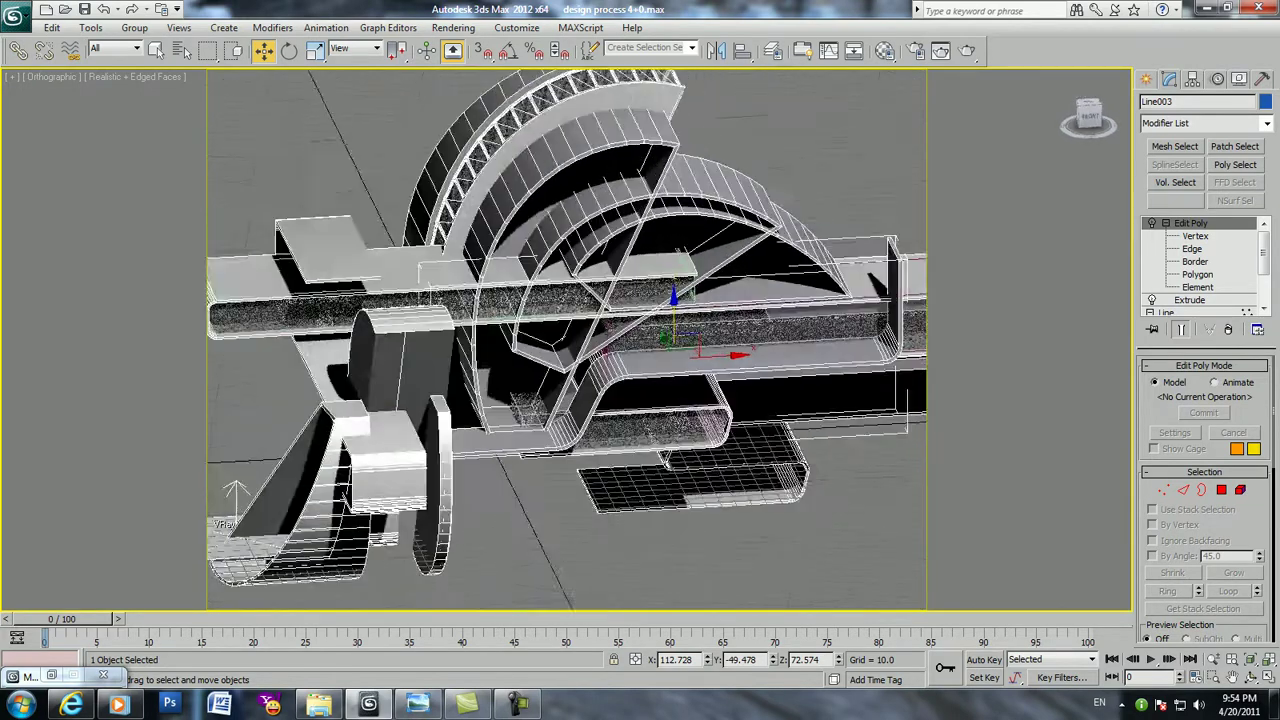
mouse_move(567, 340)
middle_mouse_down("alt")
mouse_move(640, 290)
mouse_move(700, 280)
mouse_move(840, 300)
middle_mouse_up("alt")
left_click(1205, 123)
scroll(1193, 152, "down", 1)
scroll(1193, 152, "down", 1)
scroll(1193, 152, "down", 11)
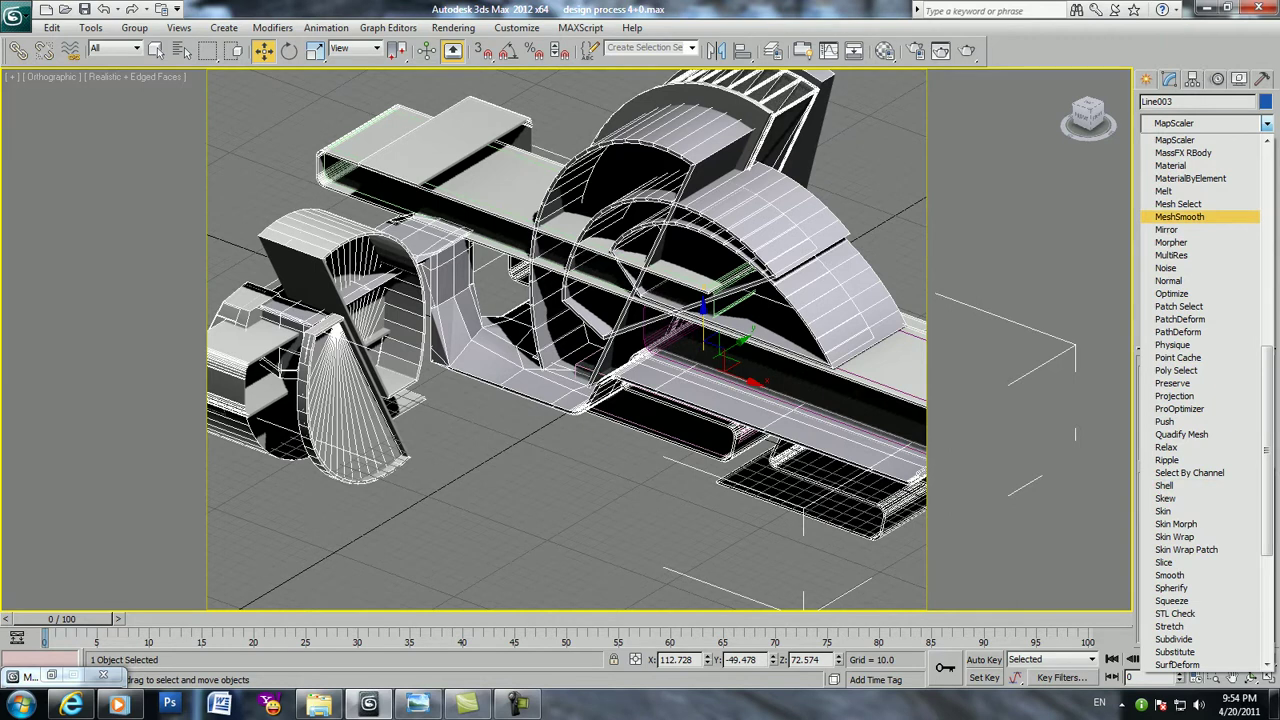
Apply a MeshSmooth modifier to the Line003 ribbon, then deselect and orbit slightly
left_click(1180, 216)
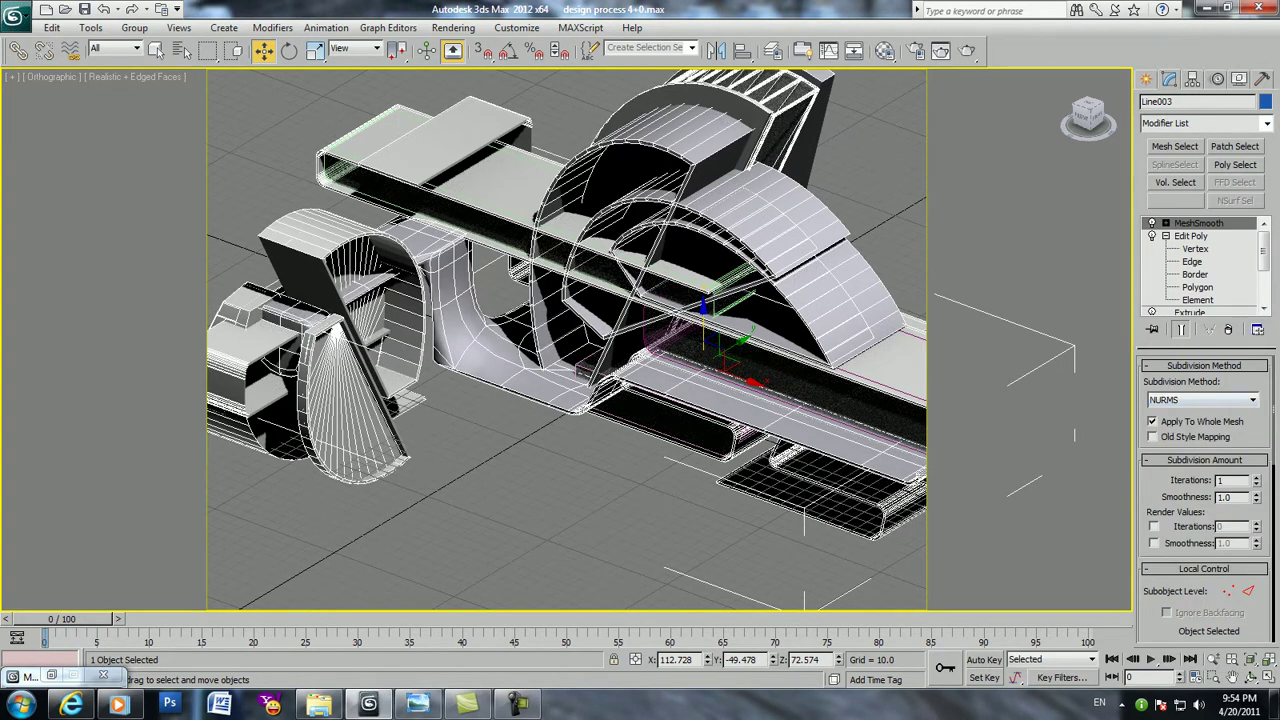
scroll(566, 340, "down", 2)
key("ctrl+d")
scroll(566, 340, "down", 2)
scroll(566, 340, "down", 2)
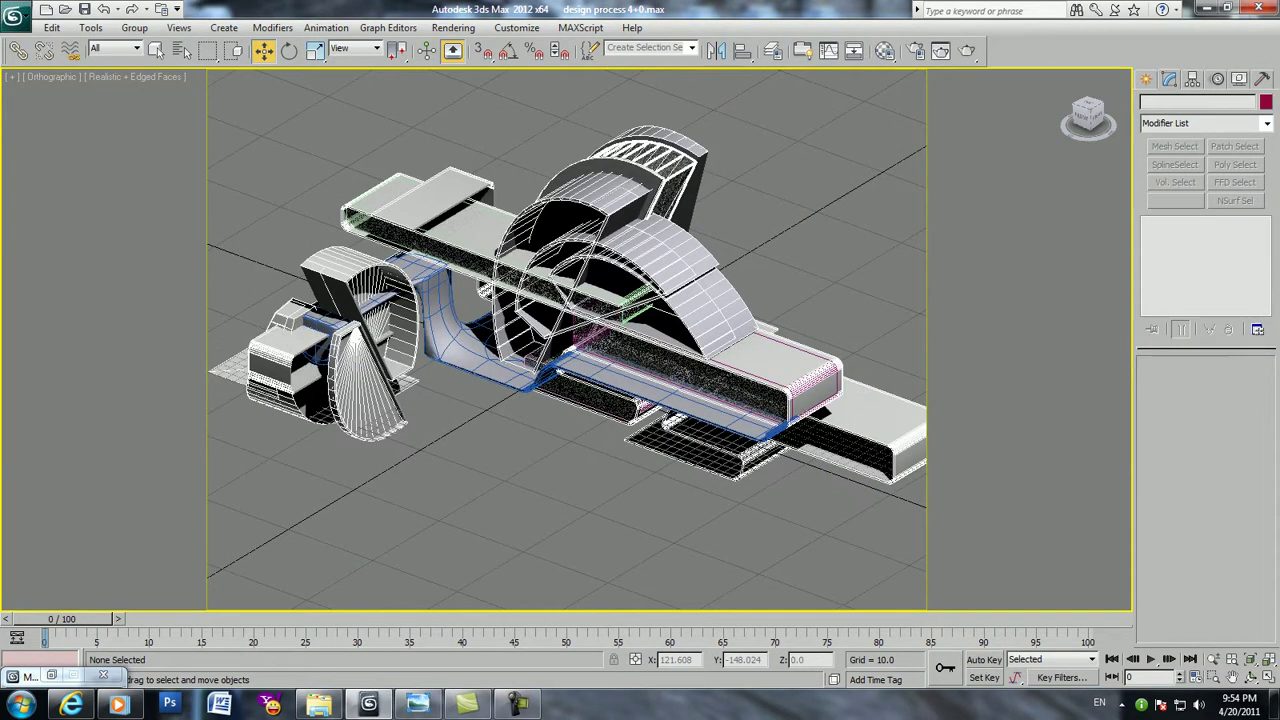
mouse_move(560, 372)
middle_mouse_down("alt")
mouse_move(470, 378)
mouse_move(568, 372)
mouse_move(583, 386)
middle_mouse_up("alt")
Convert the 02 - Default slot to a VRayMtl with a black diffuse colour
key("m")
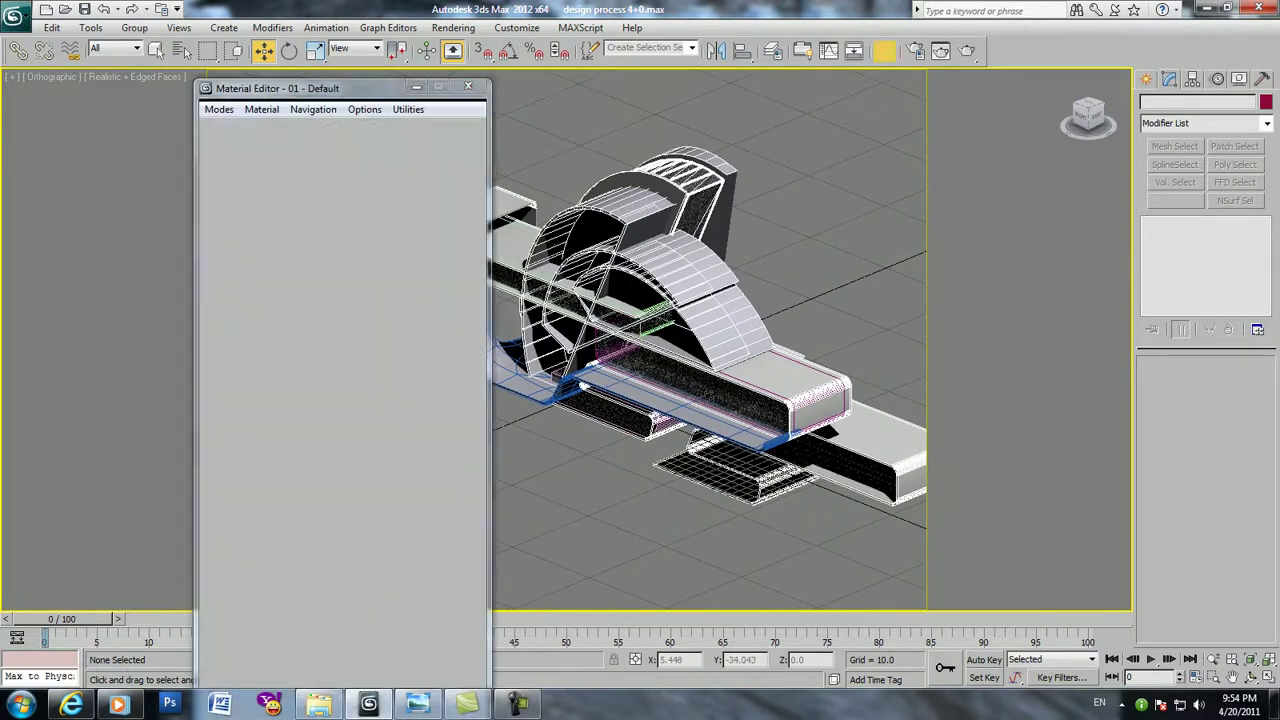
left_click(326, 160)
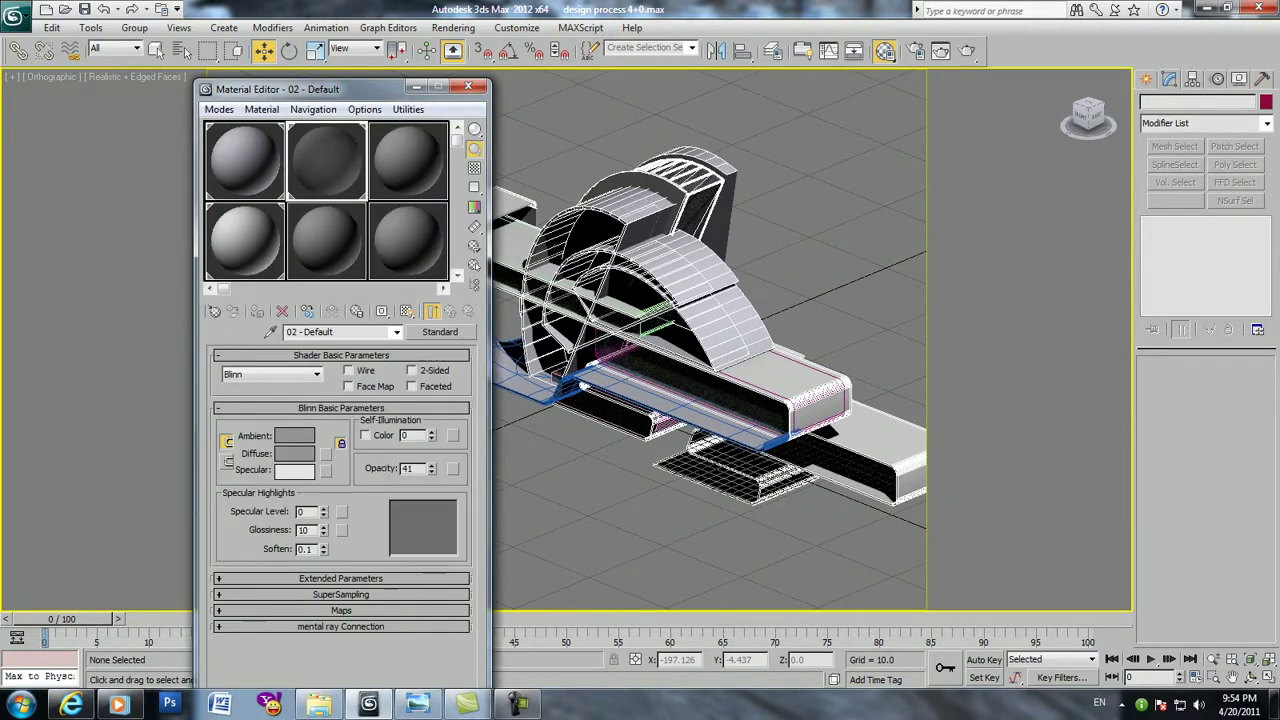
left_click(440, 331)
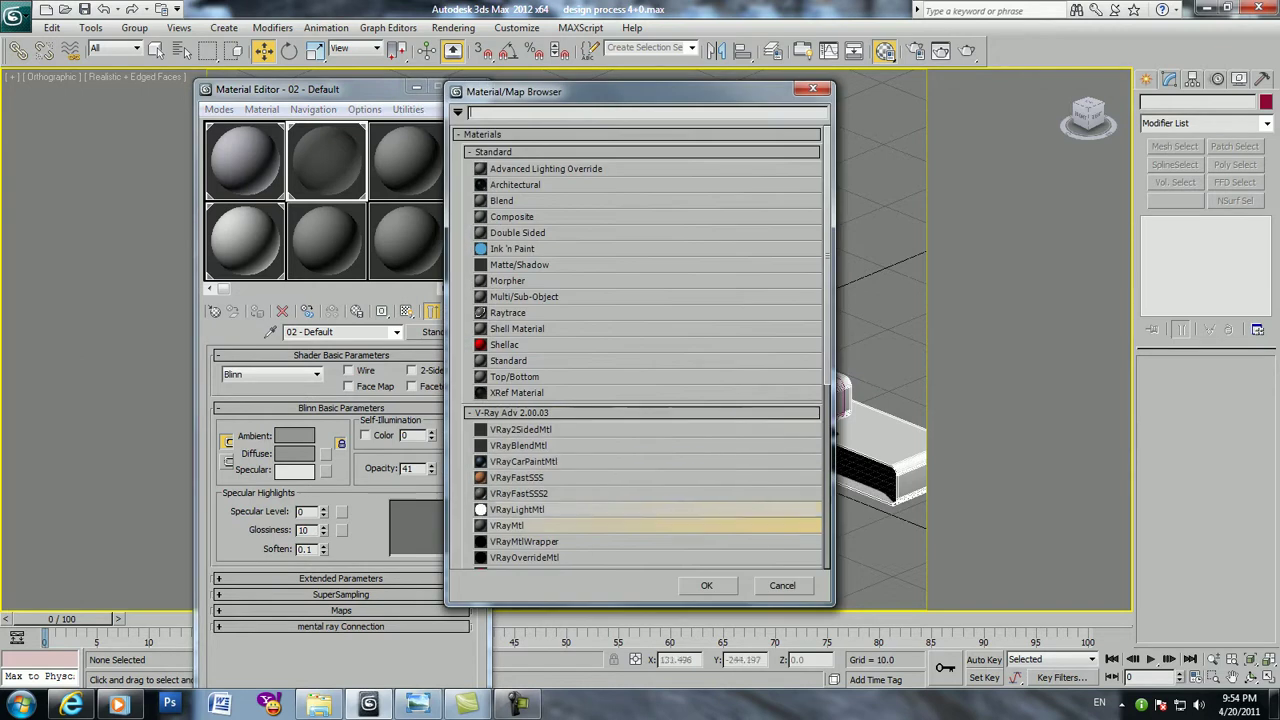
key("Return")
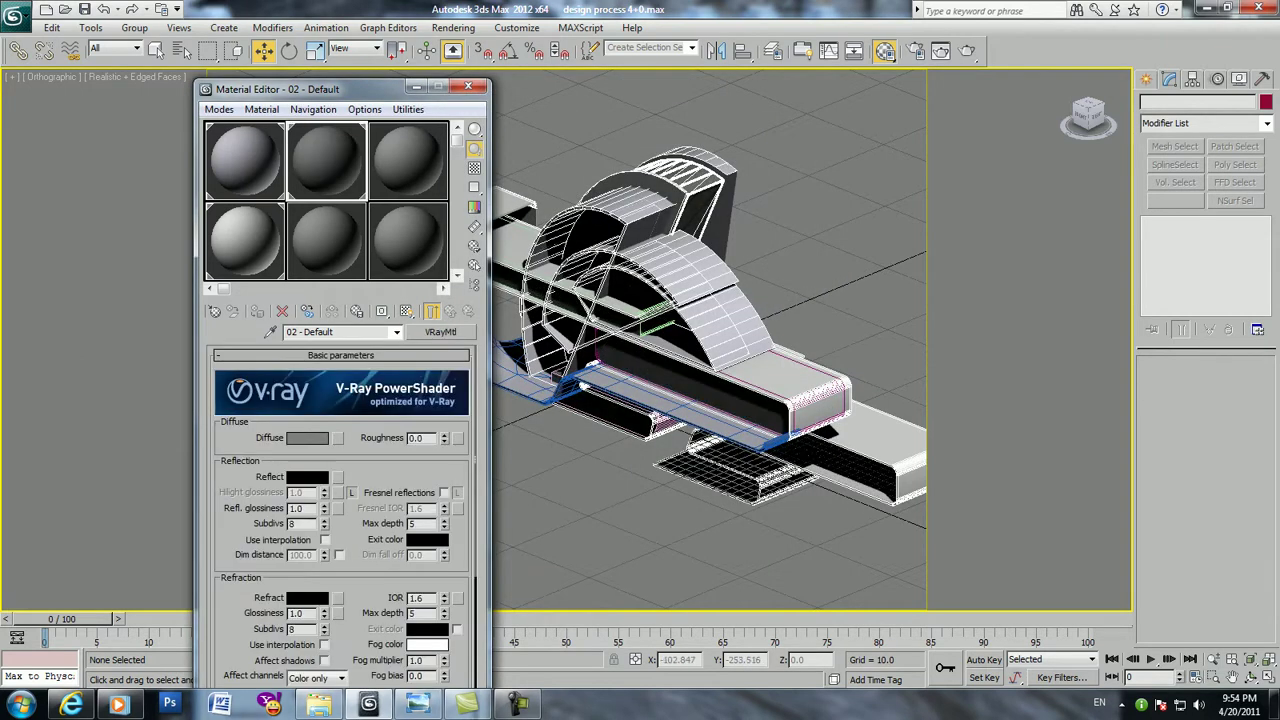
left_click(307, 437)
left_click_drag(380, 150, 318, 222)
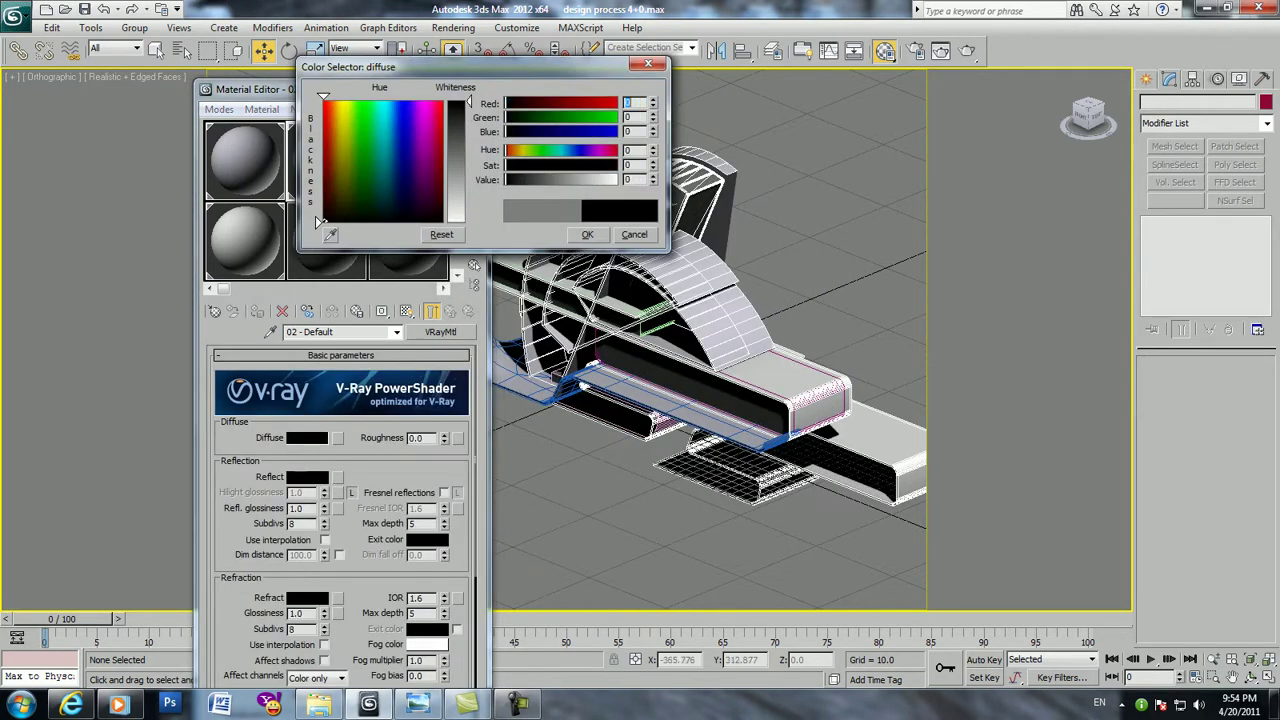
left_click(587, 234)
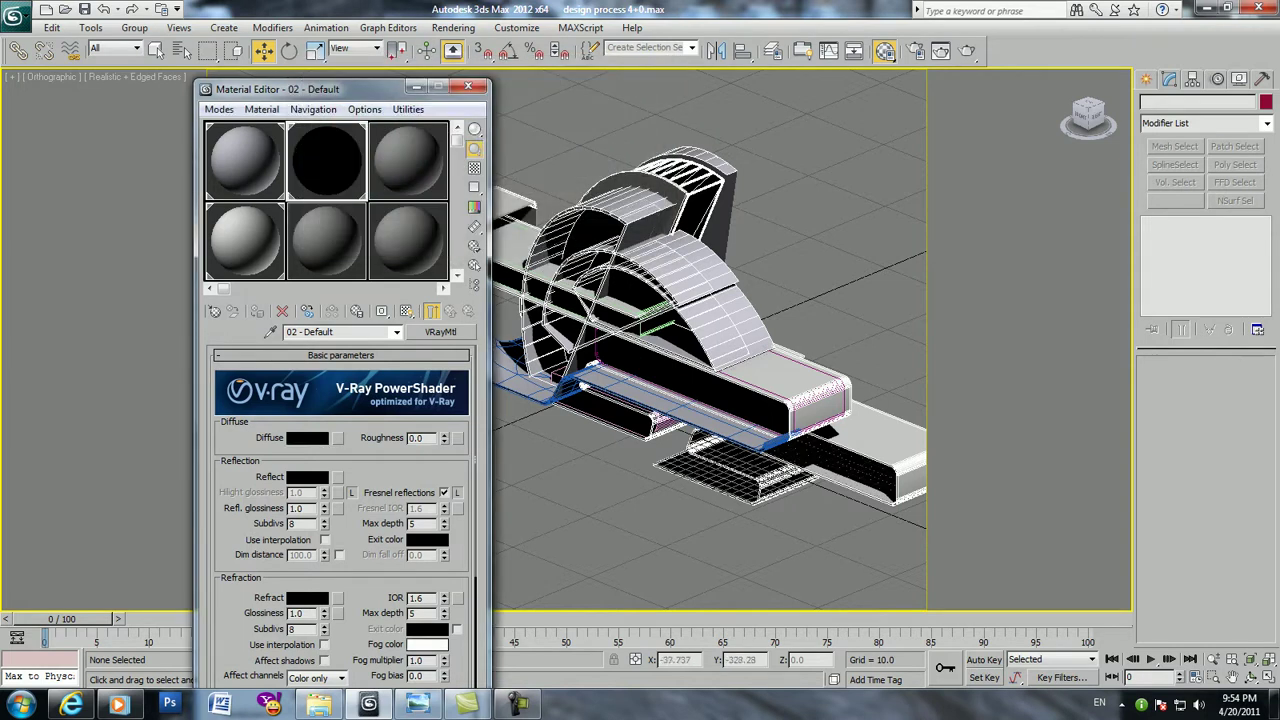
Set reflection to grey 196 and refraction to grey 193, then close the editor
left_click(307, 476)
left_click_drag(505, 179, 590, 179)
left_click(587, 234)
left_click(307, 597)
left_click_drag(505, 179, 588, 179)
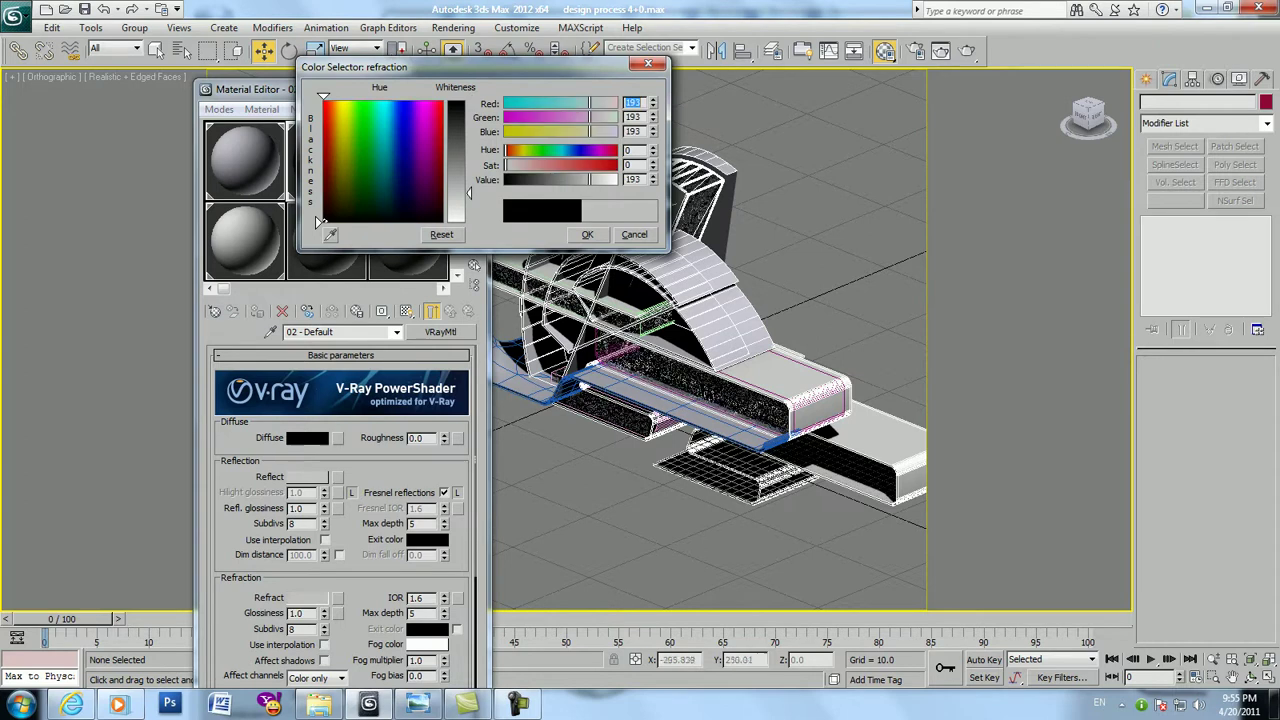
left_click(587, 234)
left_click(470, 85)
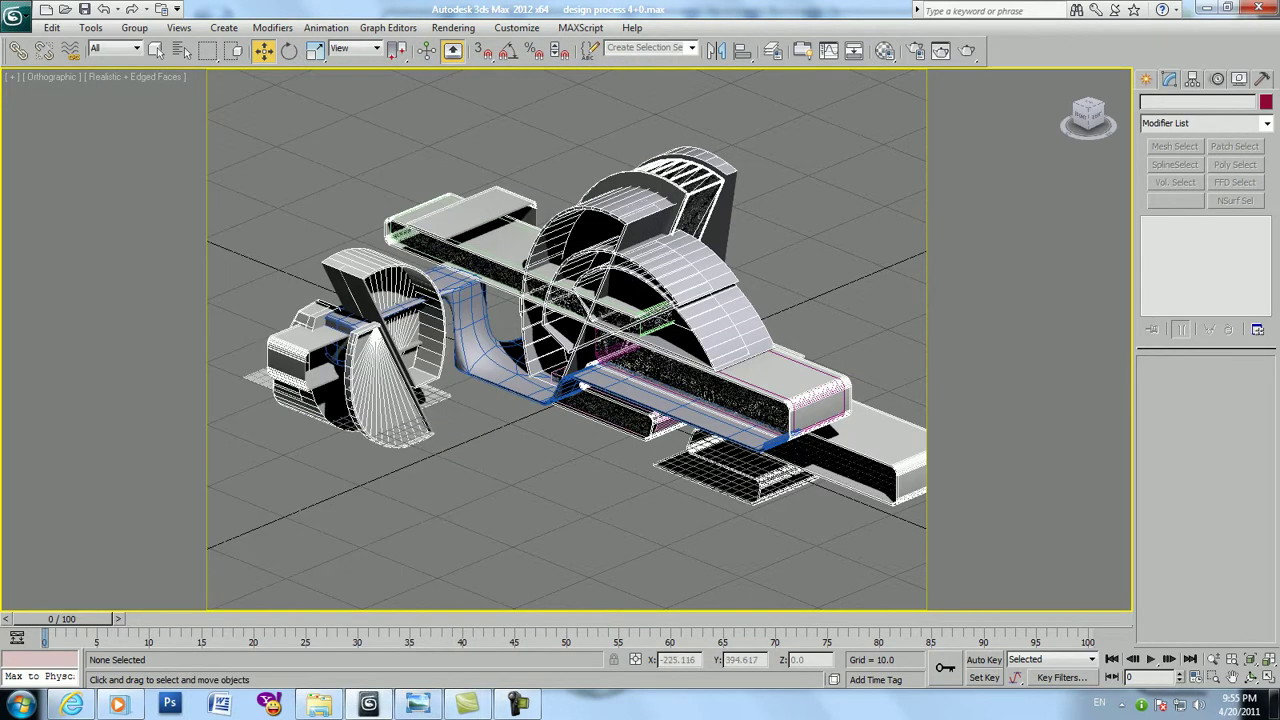
middle_click_drag(567, 340, 640, 350, "alt")
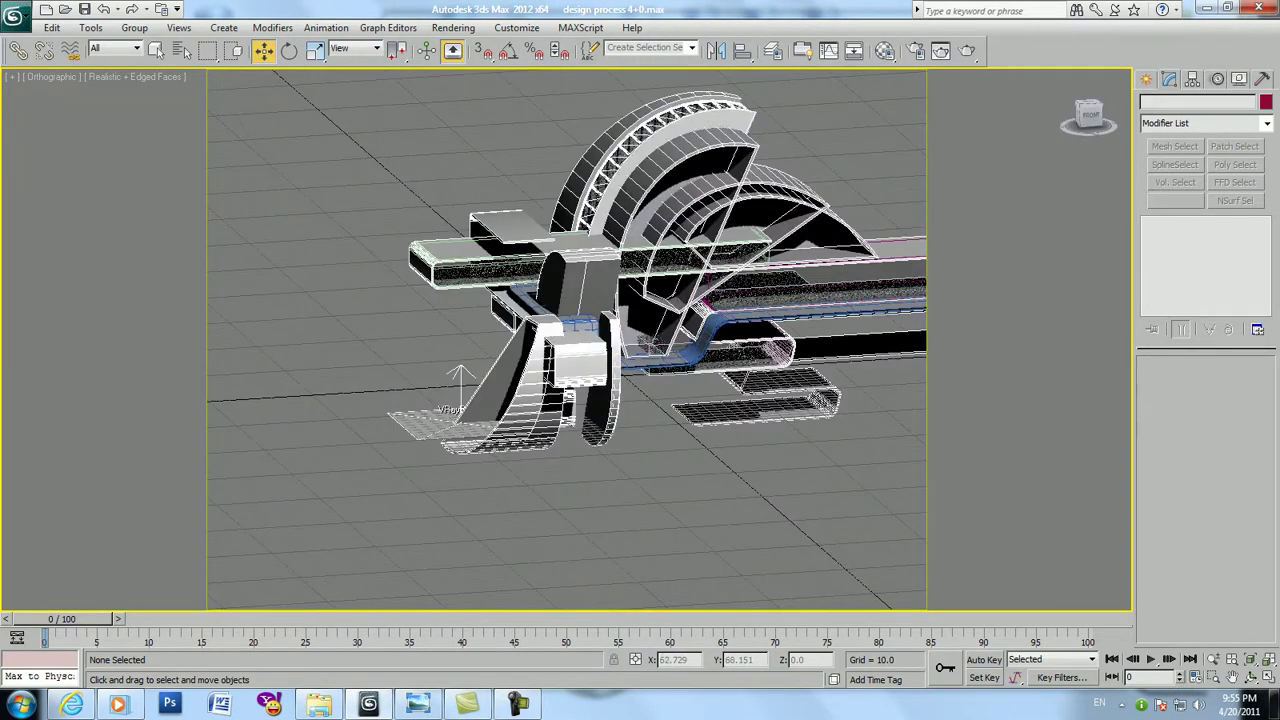
scroll(588, 317, "up", 2)
Clone Arc001 as an independent copy named Arc011
left_click(590, 320)
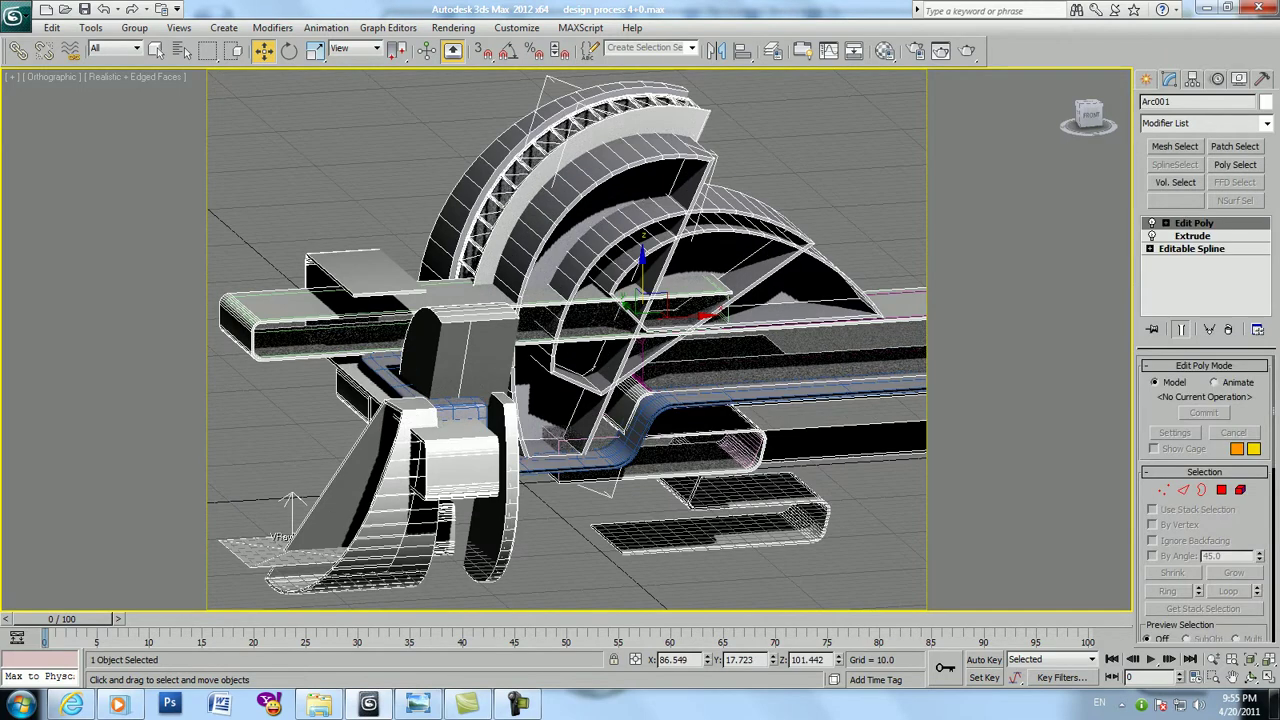
key("ctrl+v")
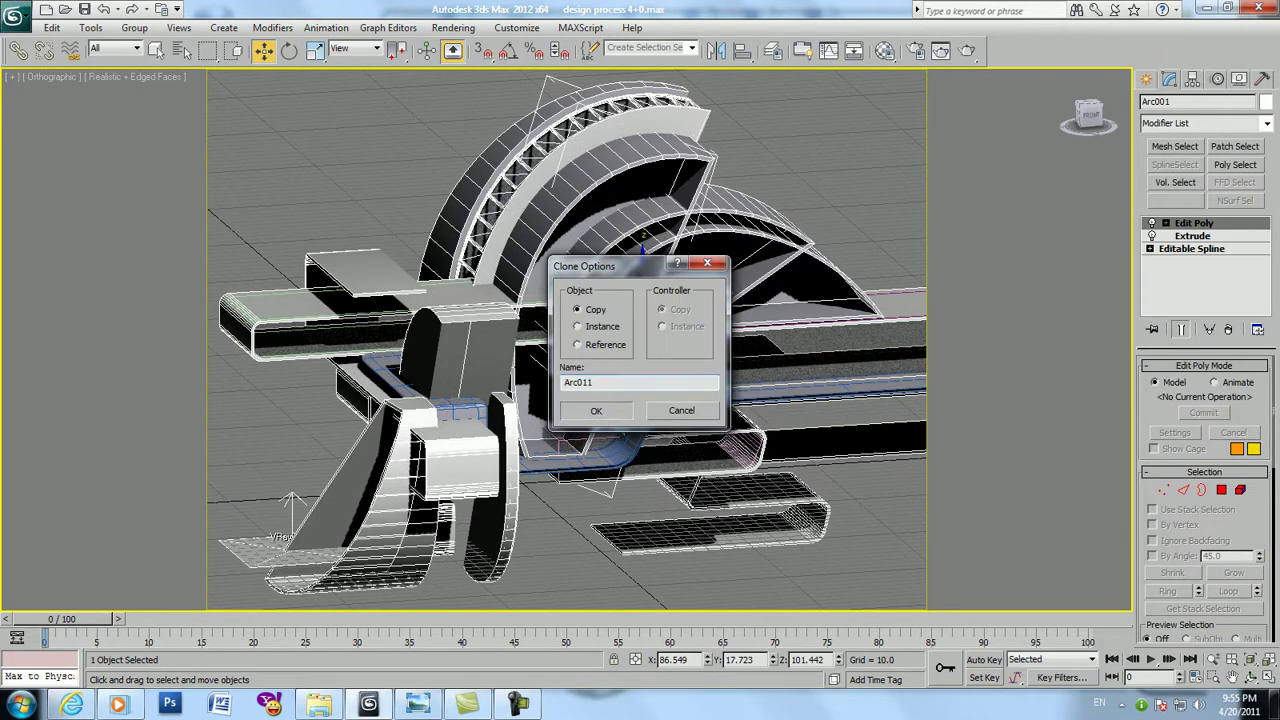
key("Return")
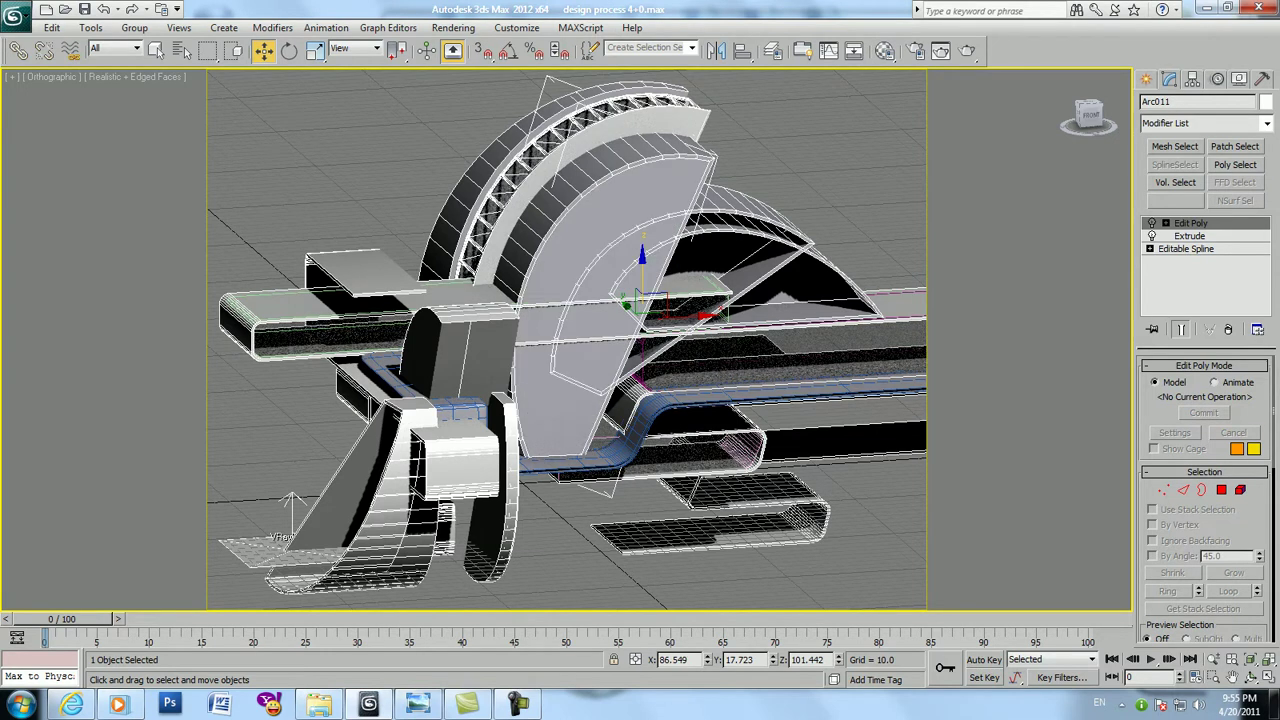
Step through Arc011's Editable Spline and Extrude levels, accepting the topology warnings
left_click(1186, 248)
left_click(704, 396)
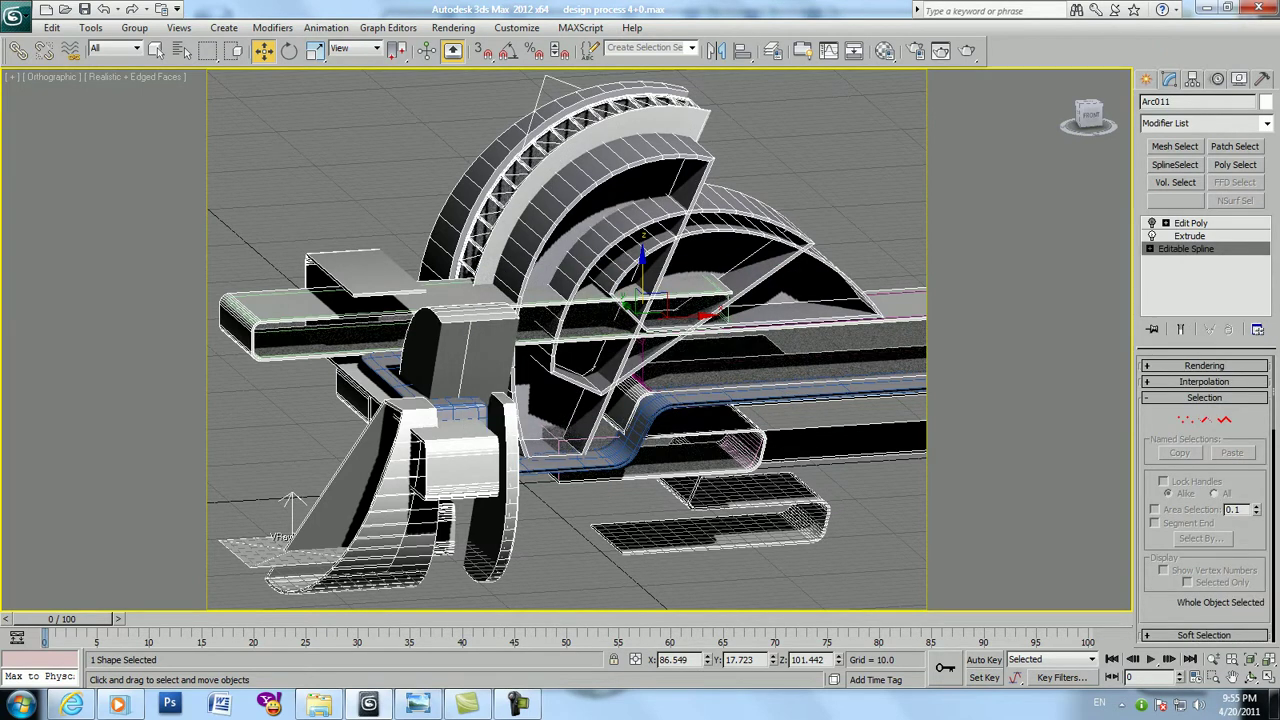
left_click(1190, 236)
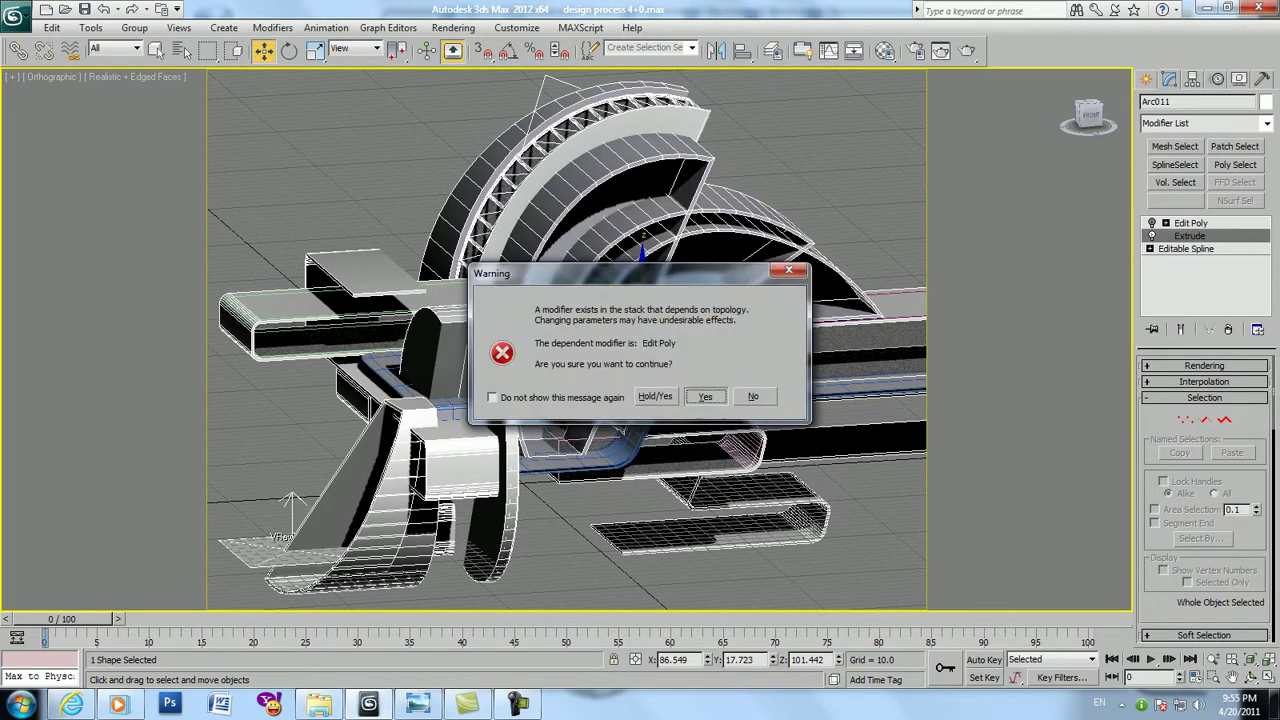
left_click(705, 396)
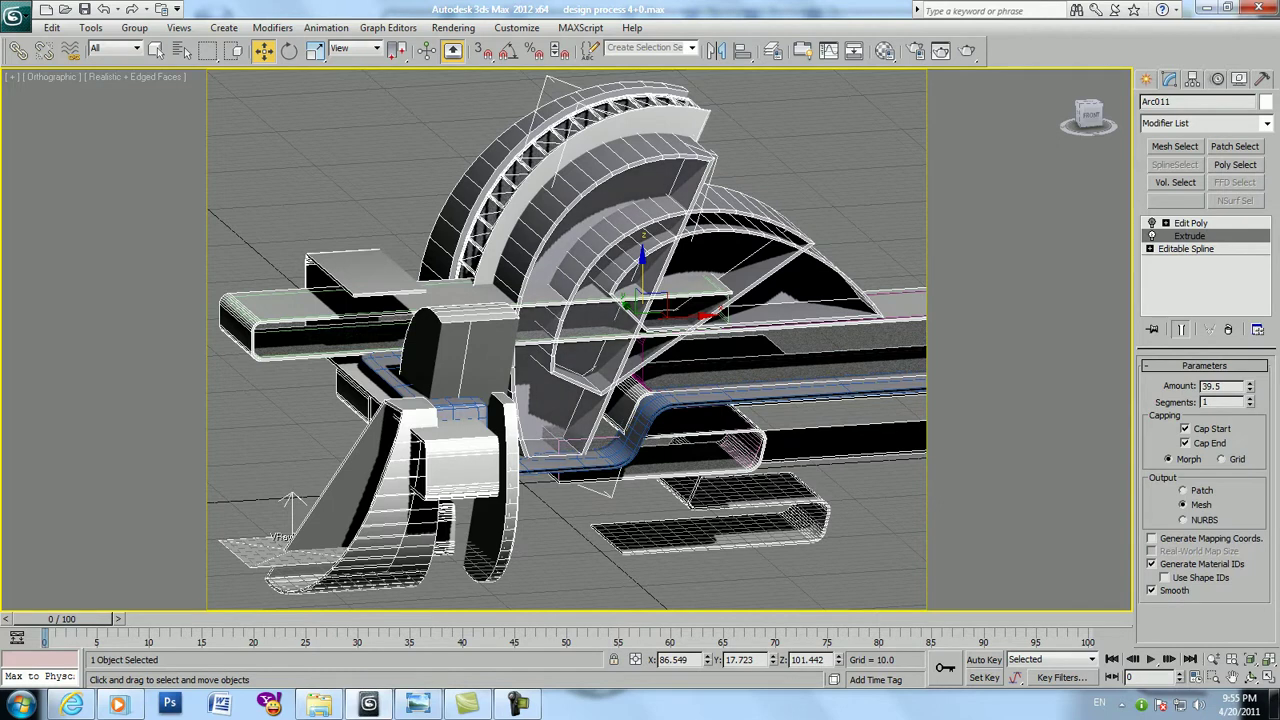
key("m")
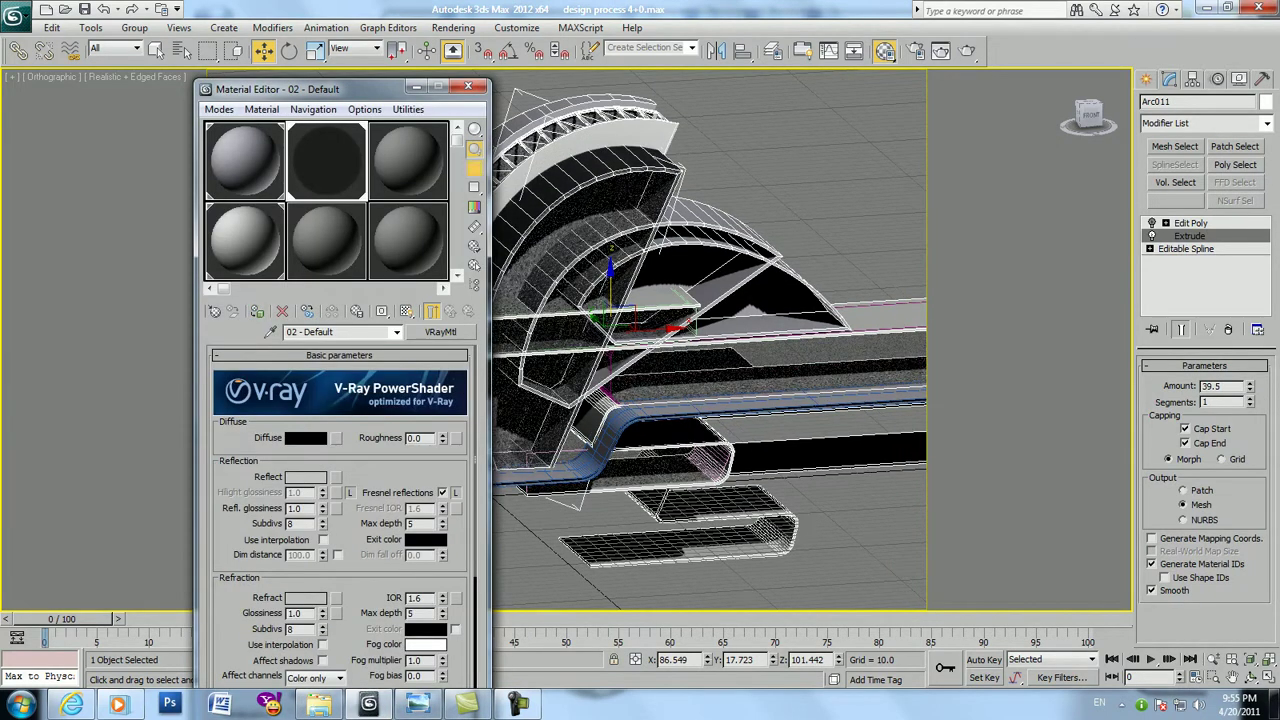
Scale Arc011 uniformly by 98% using the Scale Transform Type-In offset field
left_click(474, 168)
left_click(467, 86)
left_click(315, 50)
right_click(315, 50)
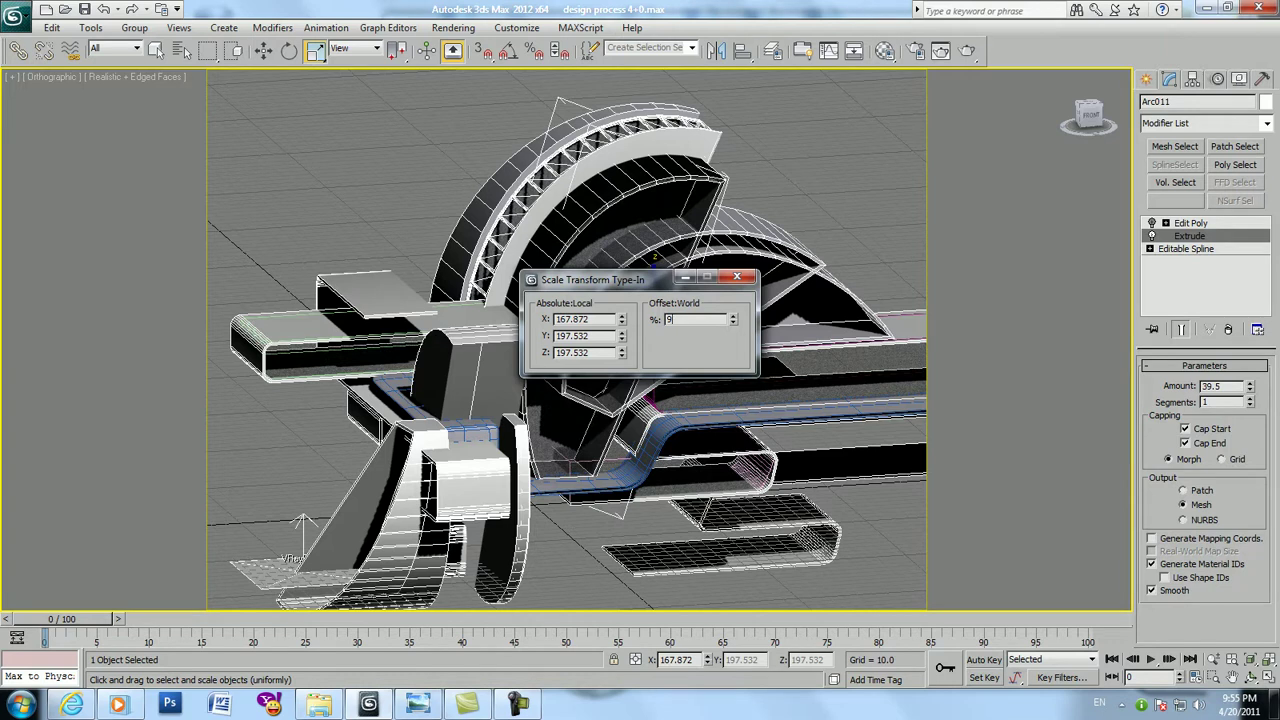
type("8")
key("Return")
key("F12")
scroll(567, 346, "down", 3)
middle_click_drag(567, 346, 655, 350, "alt")
Select Line003, check the Material Editor, then render the scene in V-Ray for a 14-second preview
left_click(780, 470)
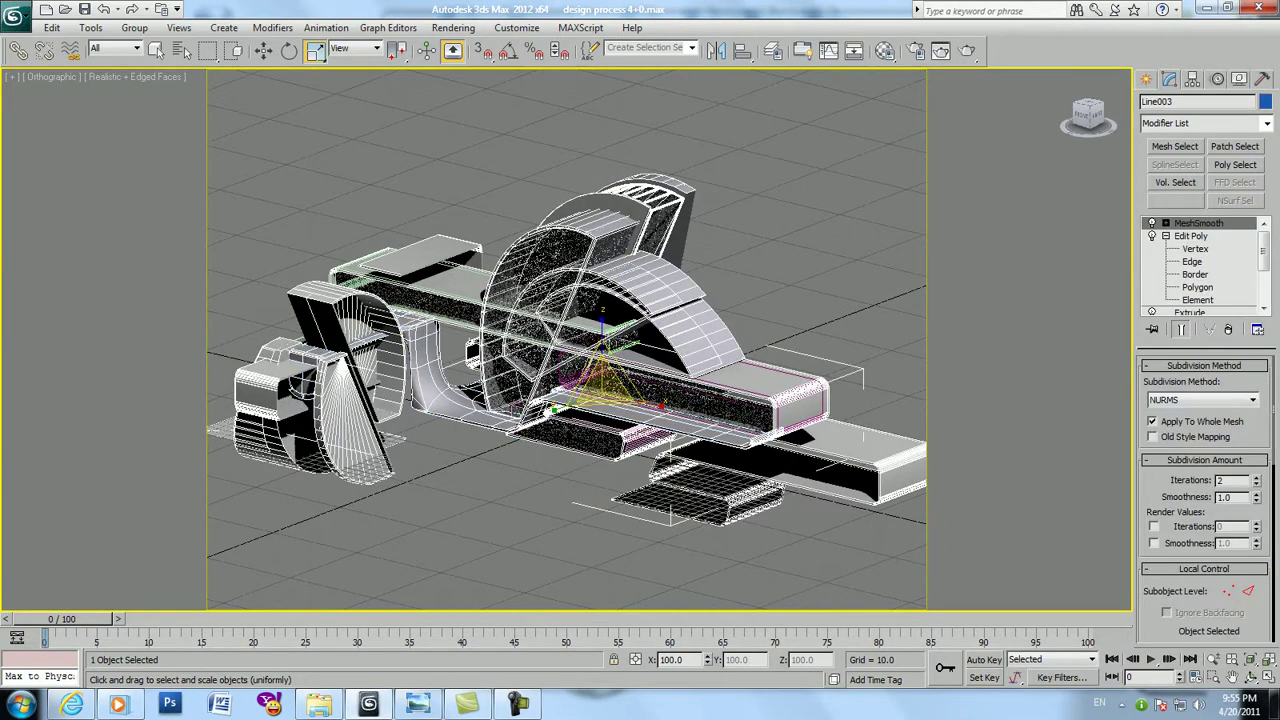
left_click(885, 50)
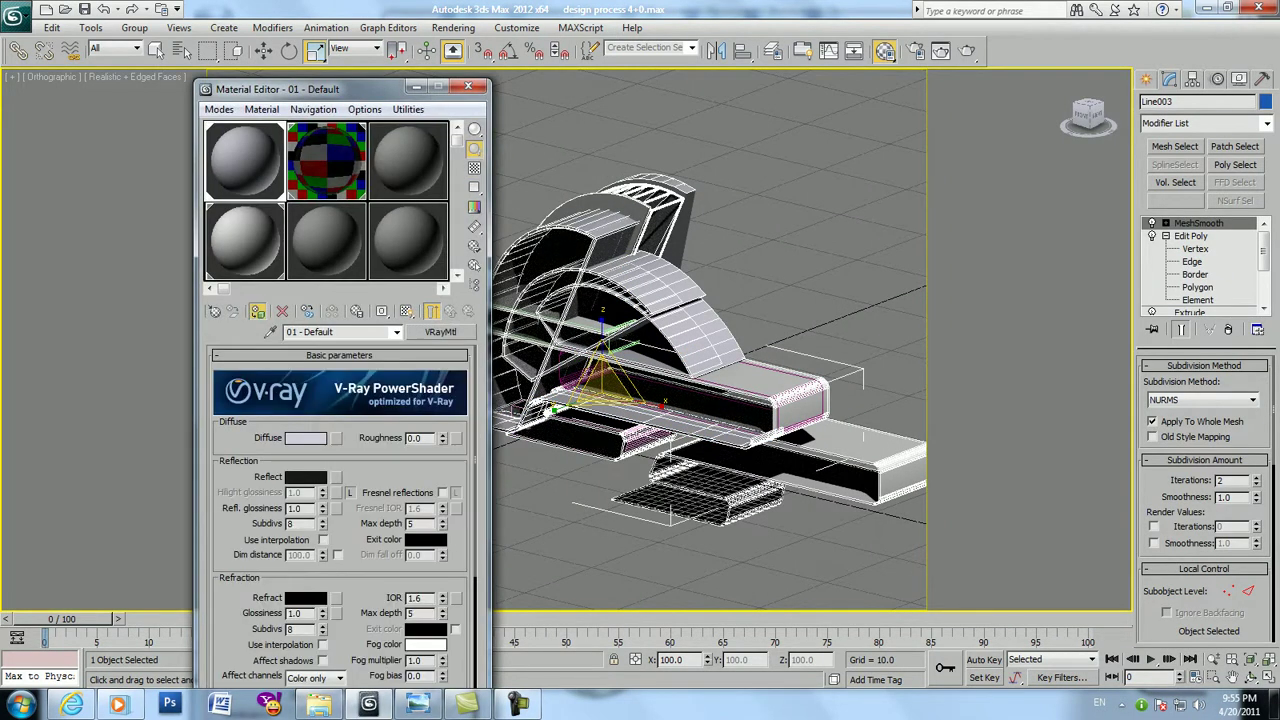
key("m")
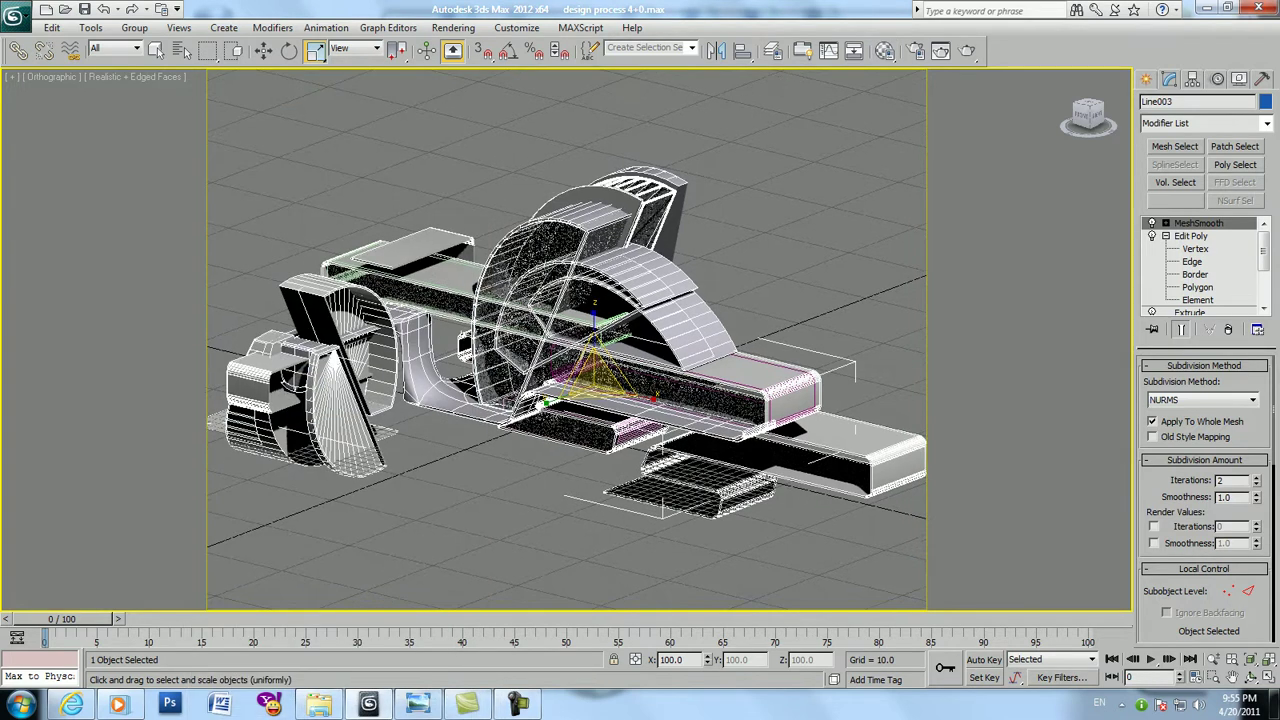
key("shift+q")
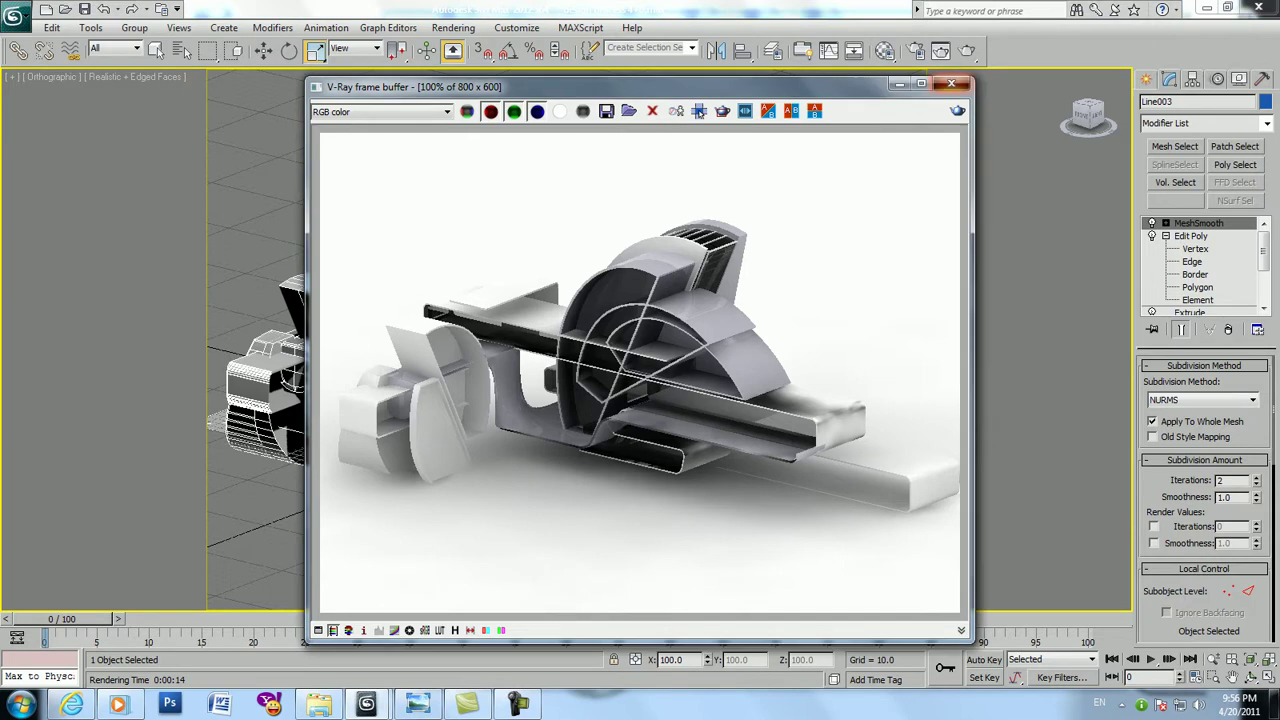
Close the V-Ray frame buffer and switch to the Move tool from the quad menu
left_click(951, 83)
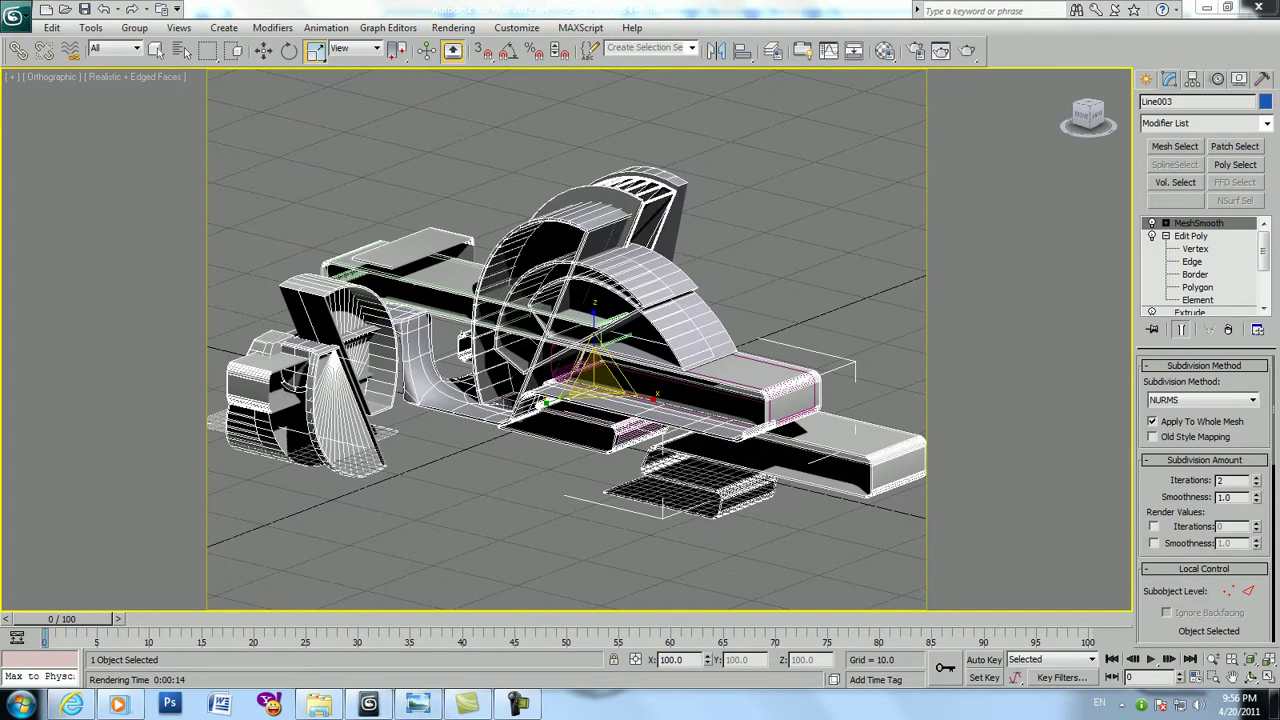
right_click(433, 236)
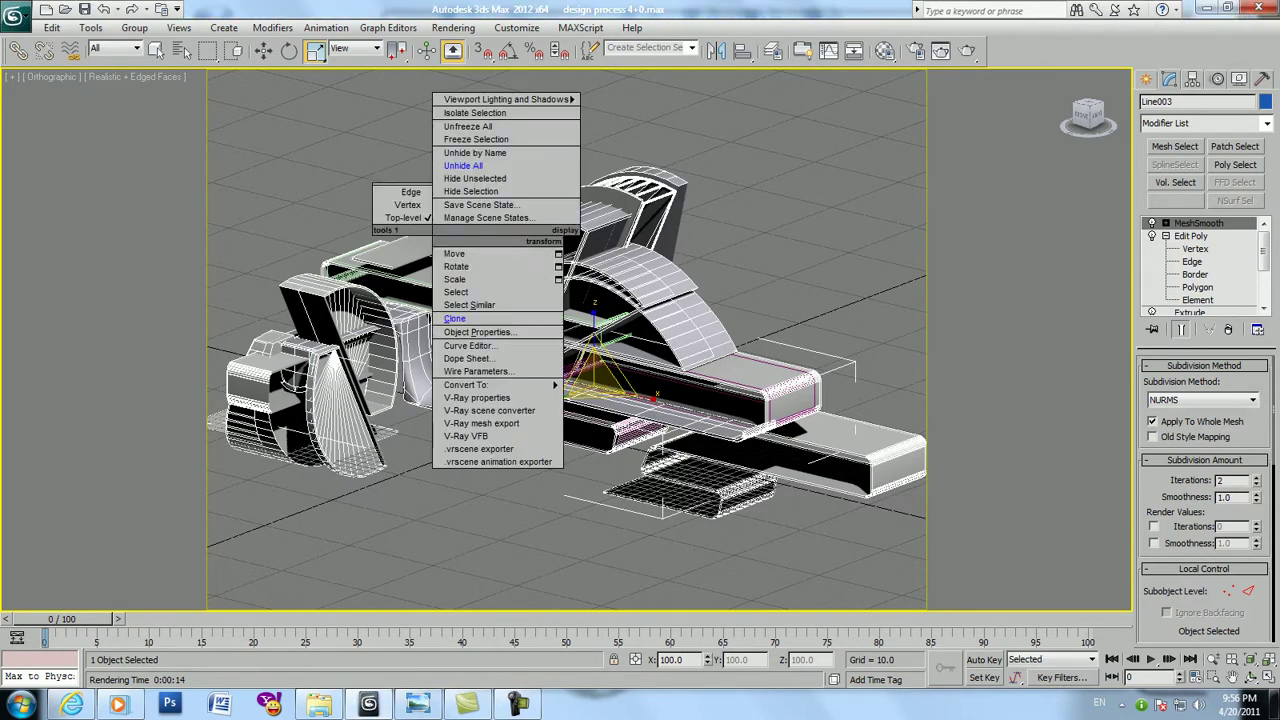
left_click(454, 253)
Select the ribbon Line004 at Vertex level, clear its vertex selection, and orbit sideways
left_click(440, 390)
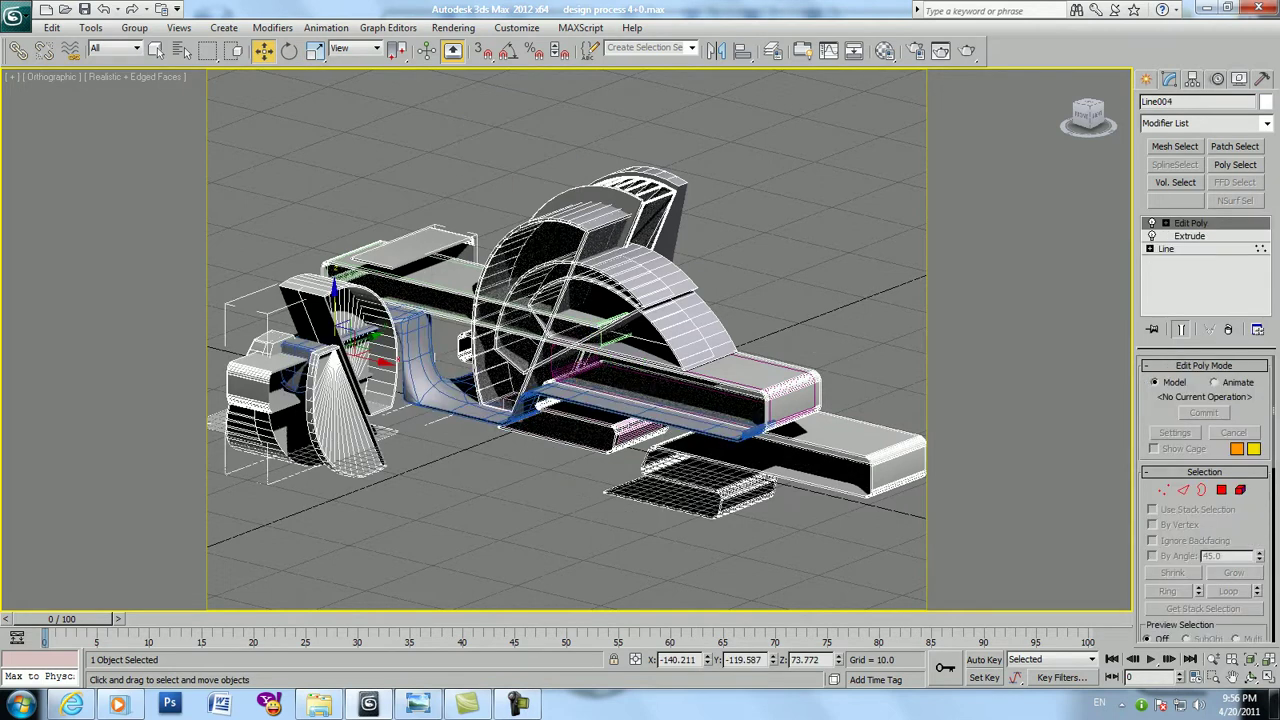
key("1")
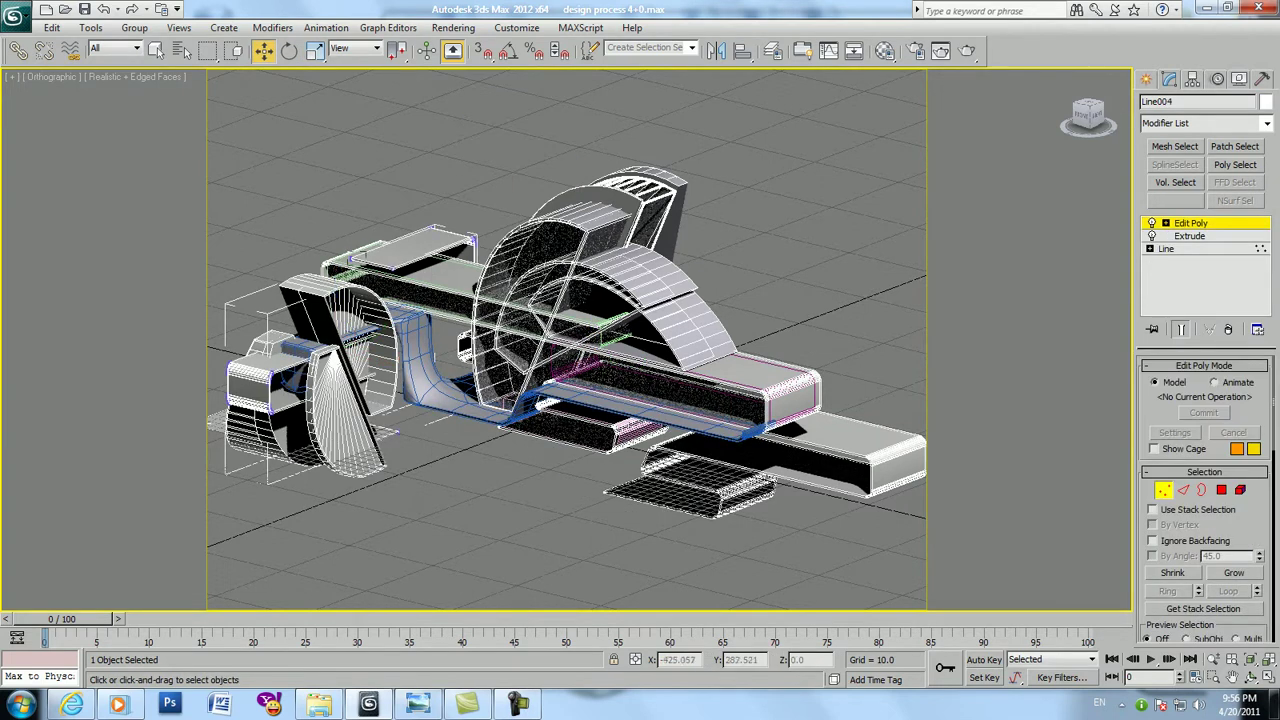
key("ctrl+d")
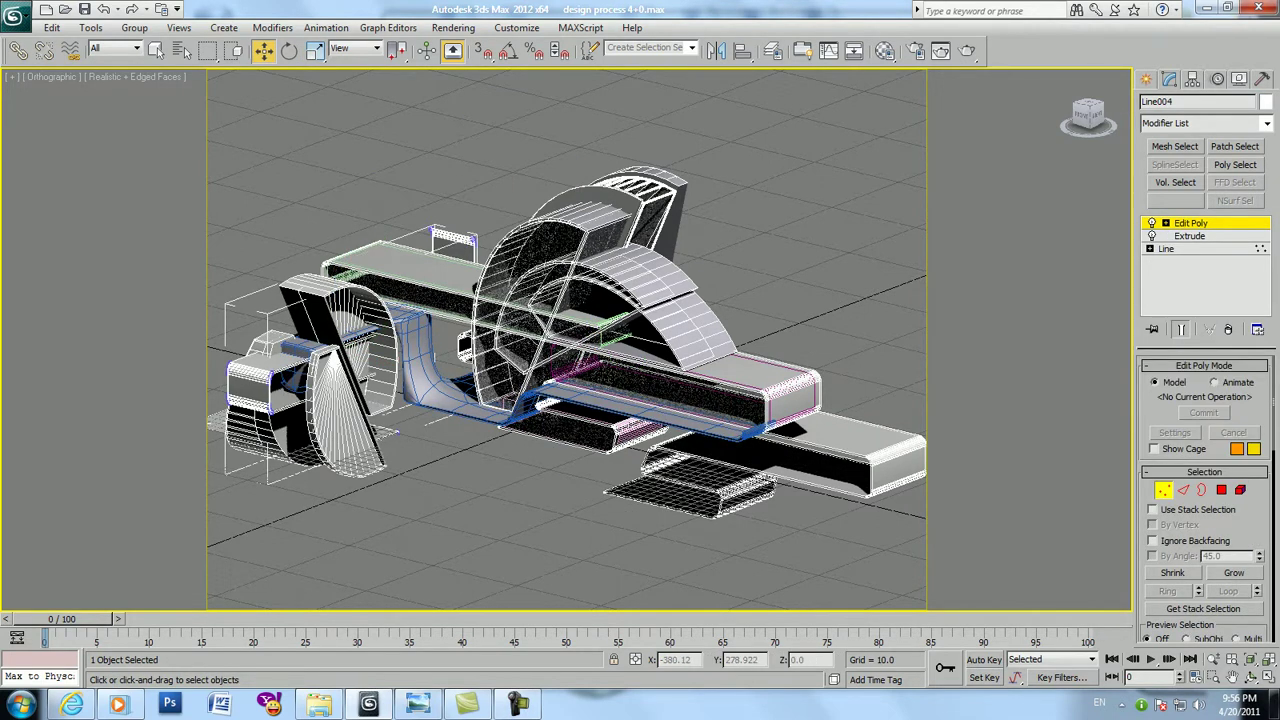
mouse_move(560, 400)
middle_mouse_down("alt")
mouse_move(410, 390)
mouse_move(925, 396)
mouse_move(850, 350)
mouse_move(760, 378)
middle_mouse_up("alt")
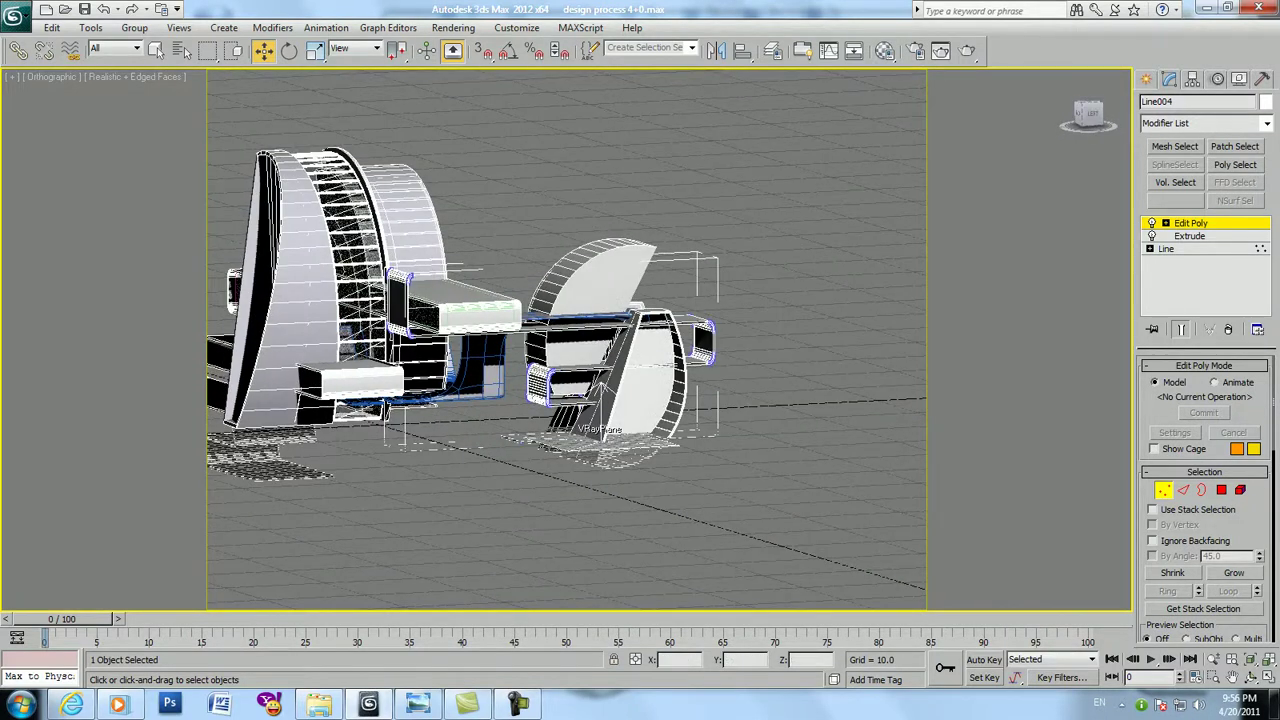
Lower the selected Line003 vertices slightly along Z, then exit vertex editing
key("ctrl+b")
left_click(350, 320)
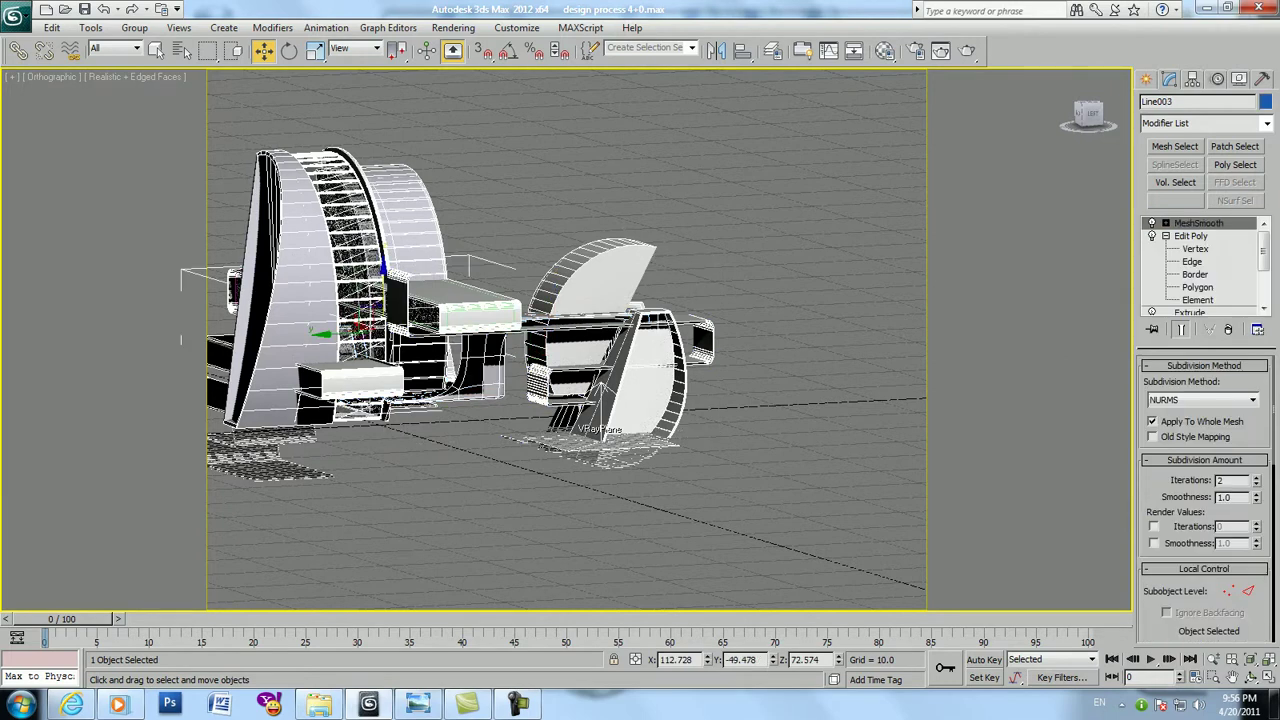
key("1")
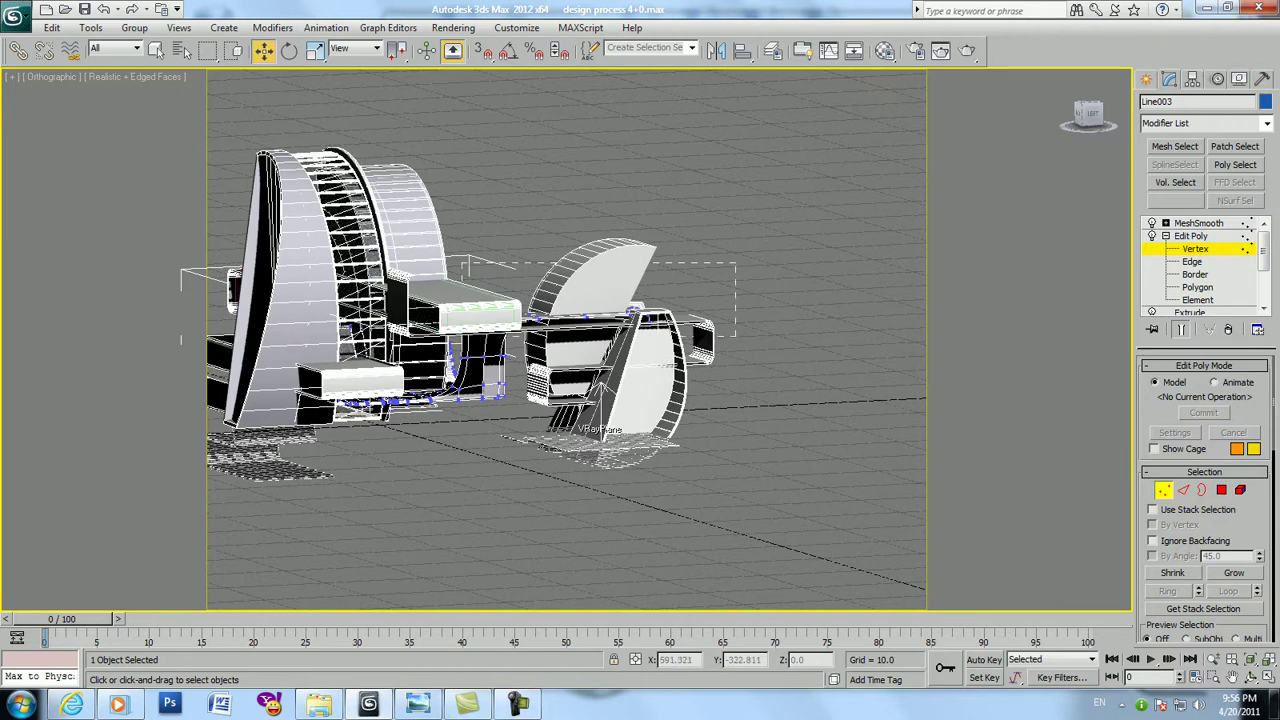
middle_click_drag(560, 340, 690, 350, "alt")
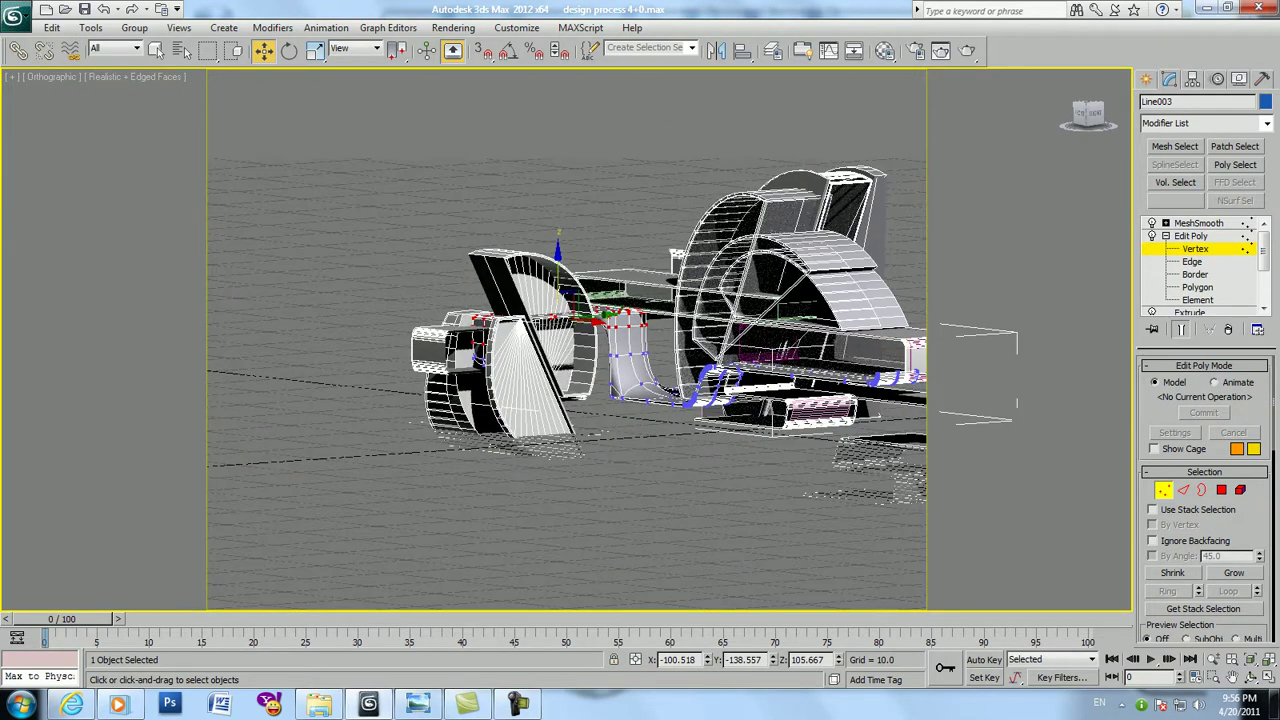
left_click_drag(558, 262, 558, 268)
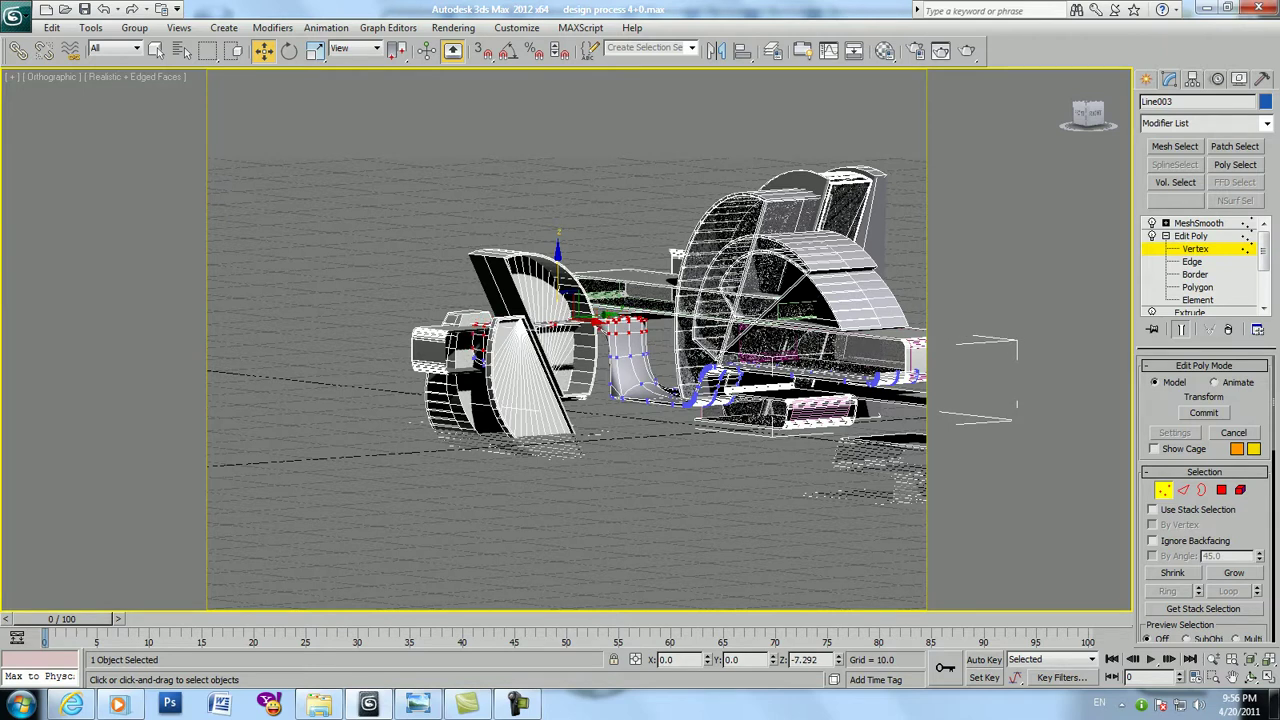
middle_click_drag(600, 340, 700, 420, "alt")
mouse_move(600, 350)
middle_mouse_down("alt")
mouse_move(670, 328)
mouse_move(620, 320)
mouse_move(630, 305)
mouse_move(600, 345)
mouse_move(640, 395)
middle_mouse_up("alt")
key("1")
right_click(565, 250)
key("Escape")
Restore the four-viewport layout and overwrite the design process 4 file with the scene
key("alt+w")
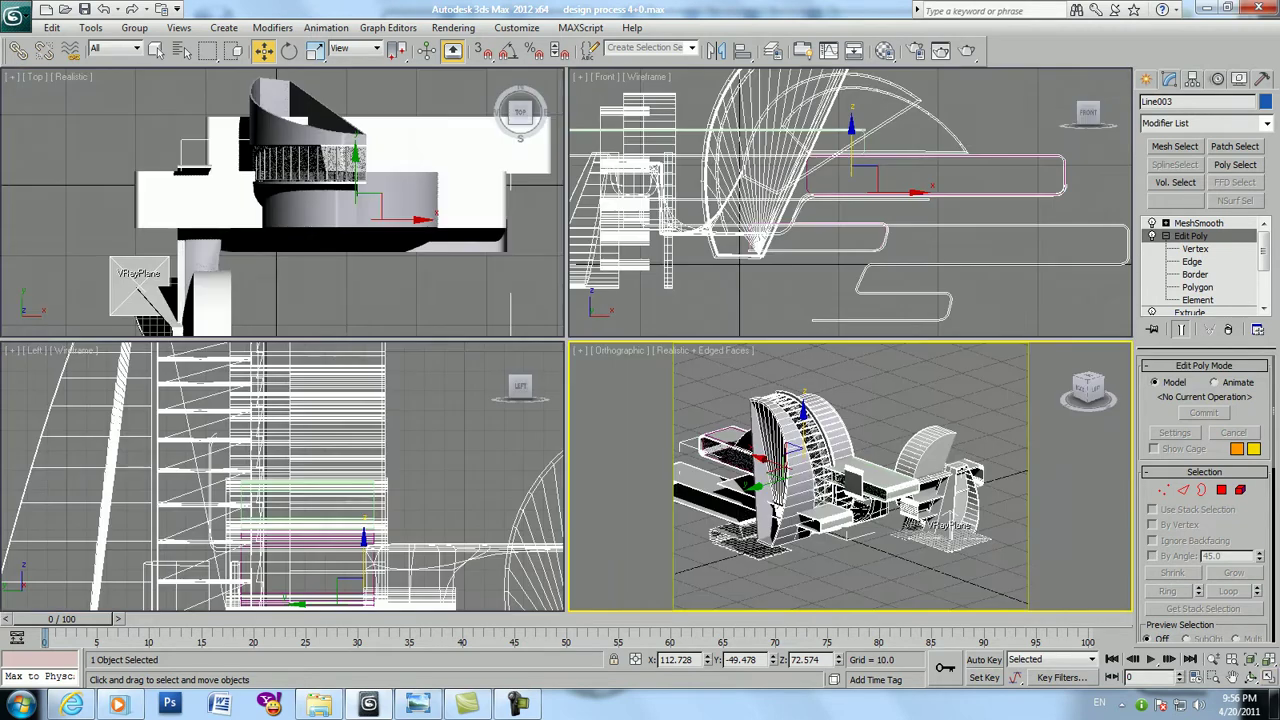
scroll(262, 180, "down", 2)
scroll(262, 180, "down", 2)
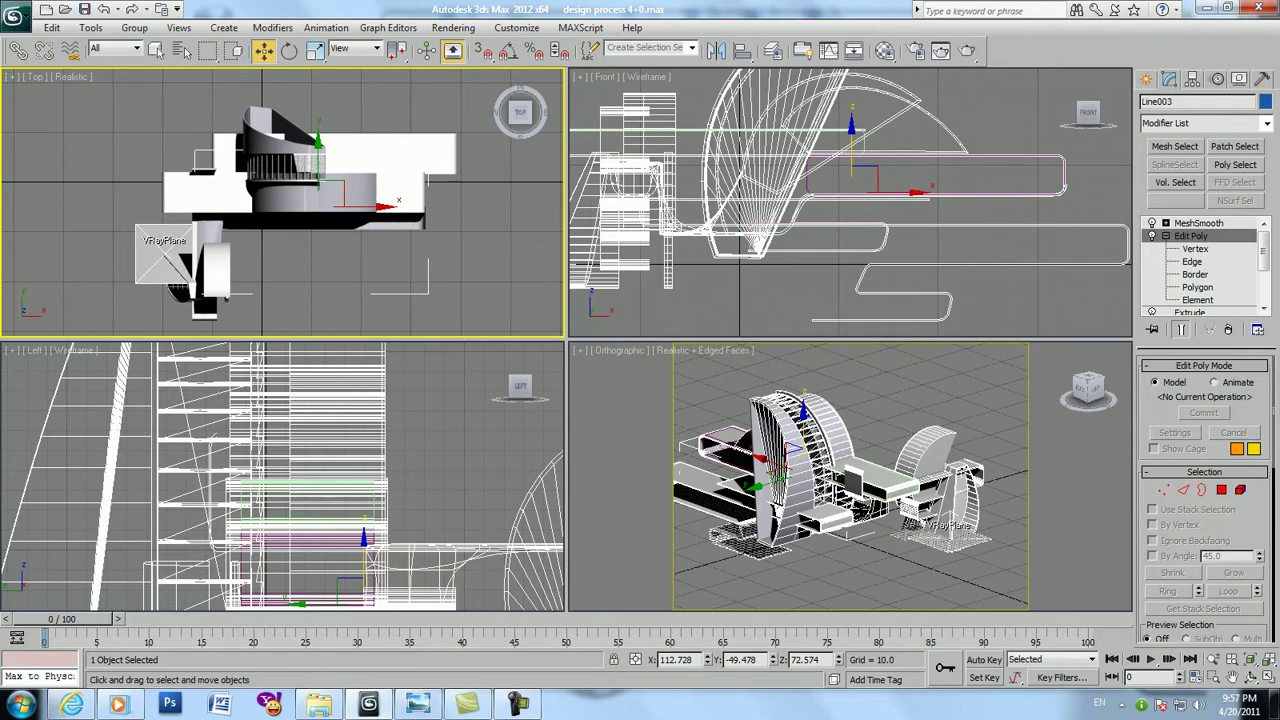
left_click(18, 18)
left_click(57, 190)
double_click(66, 104)
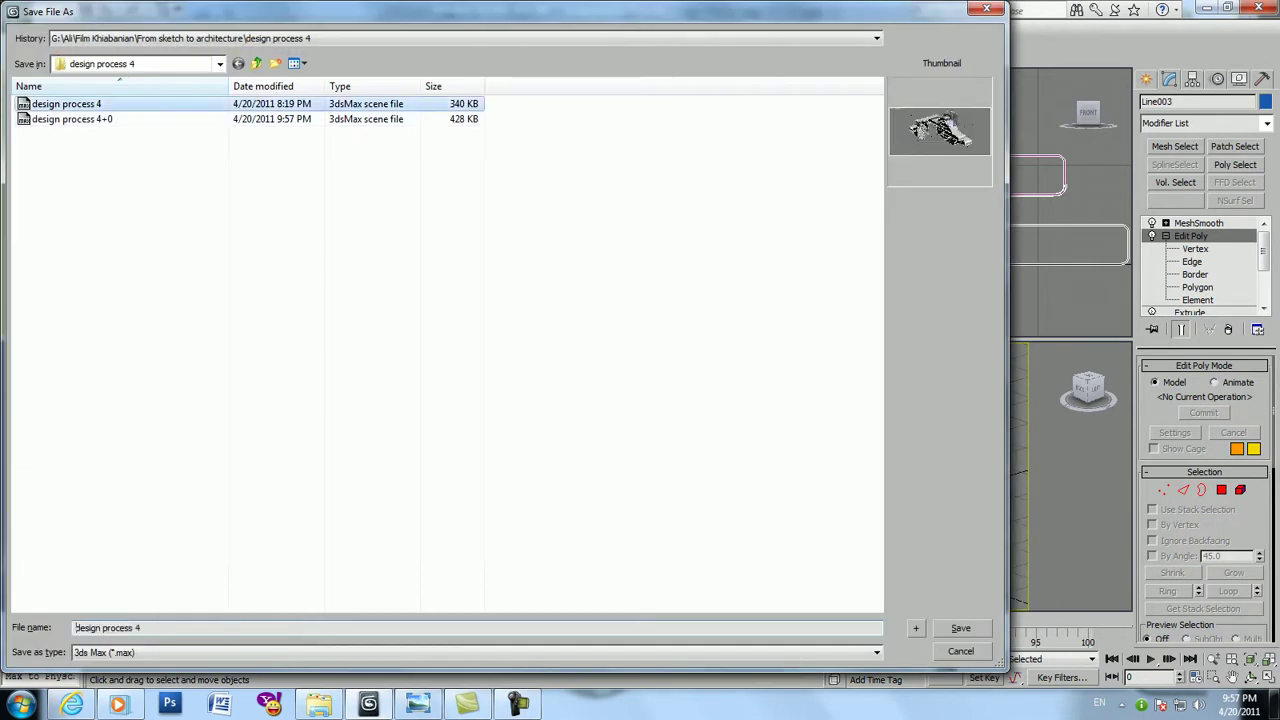
left_click(705, 411)
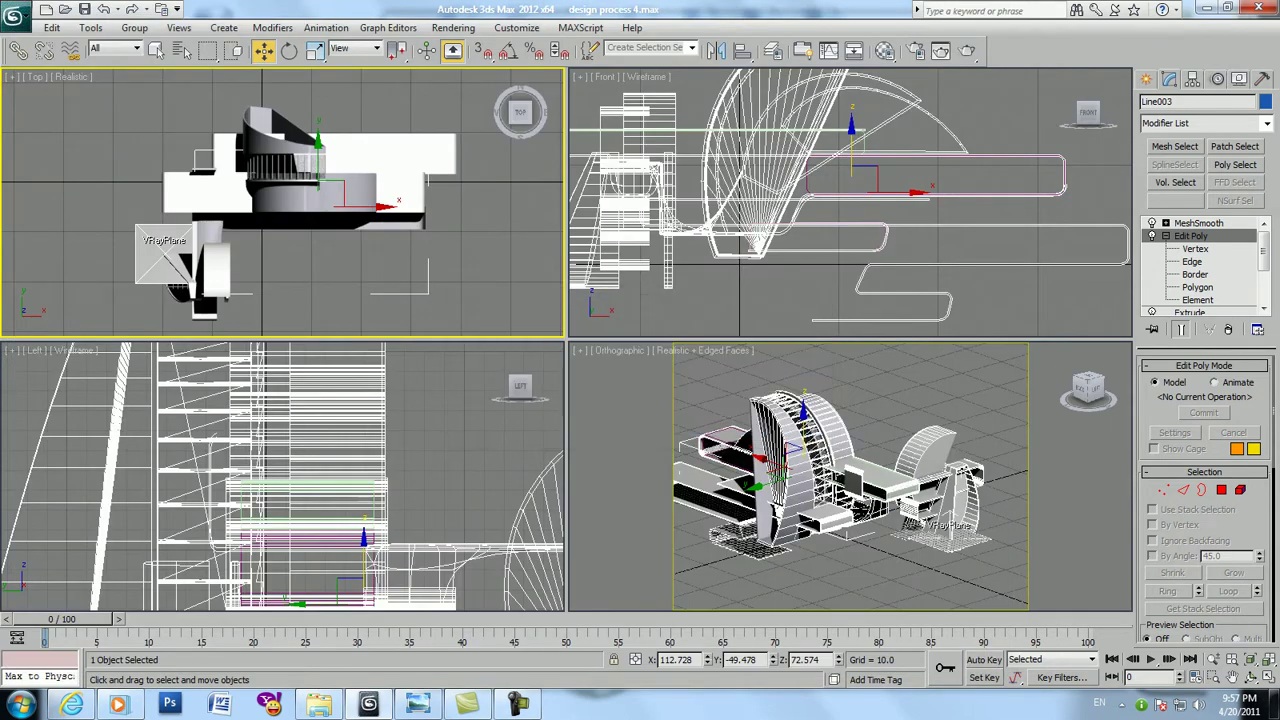
Compare the model with the orange DG Process 4 sketch, then maximize the Perspective view
key("F10")
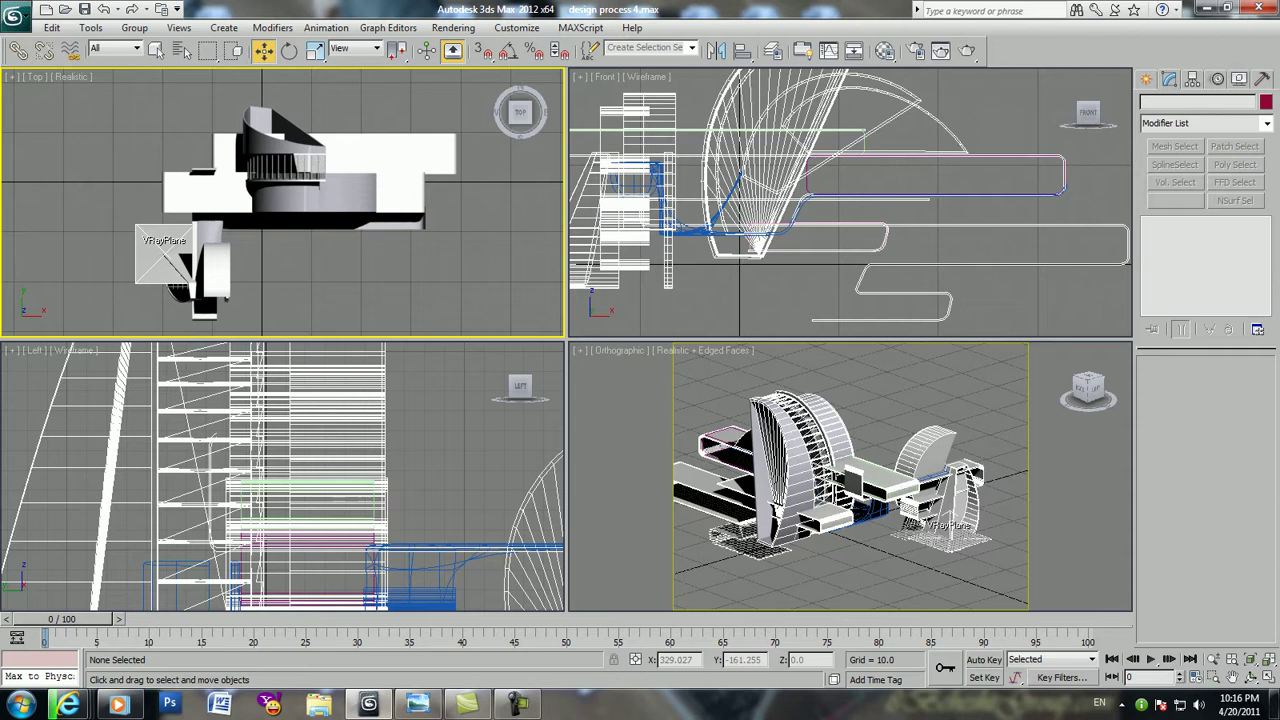
scroll(305, 230, "up", 2)
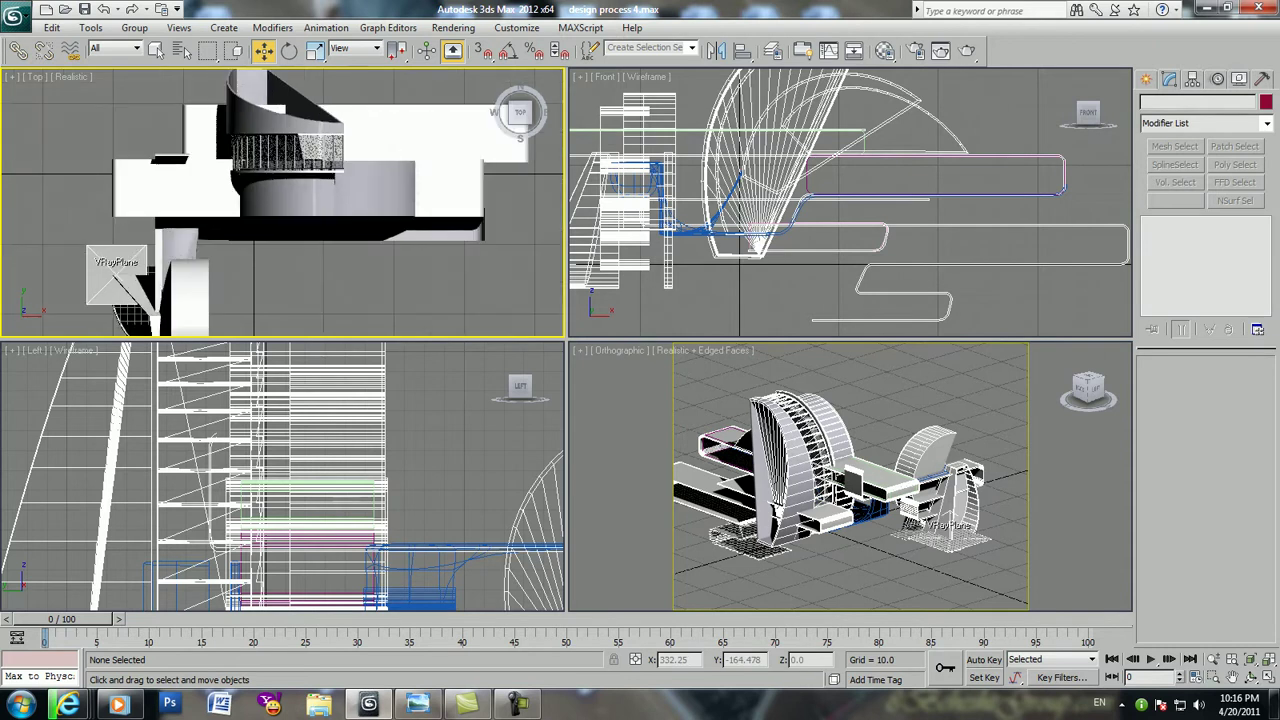
scroll(305, 230, "up", 1)
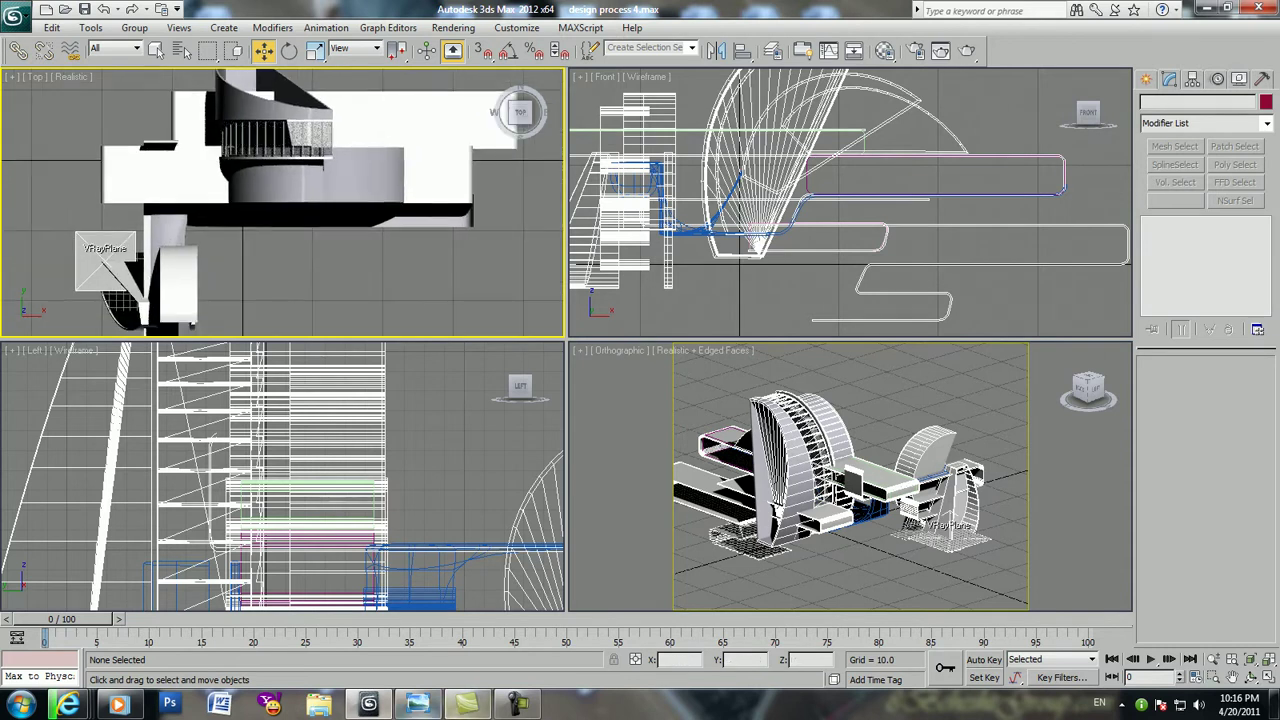
key("alt+Tab")
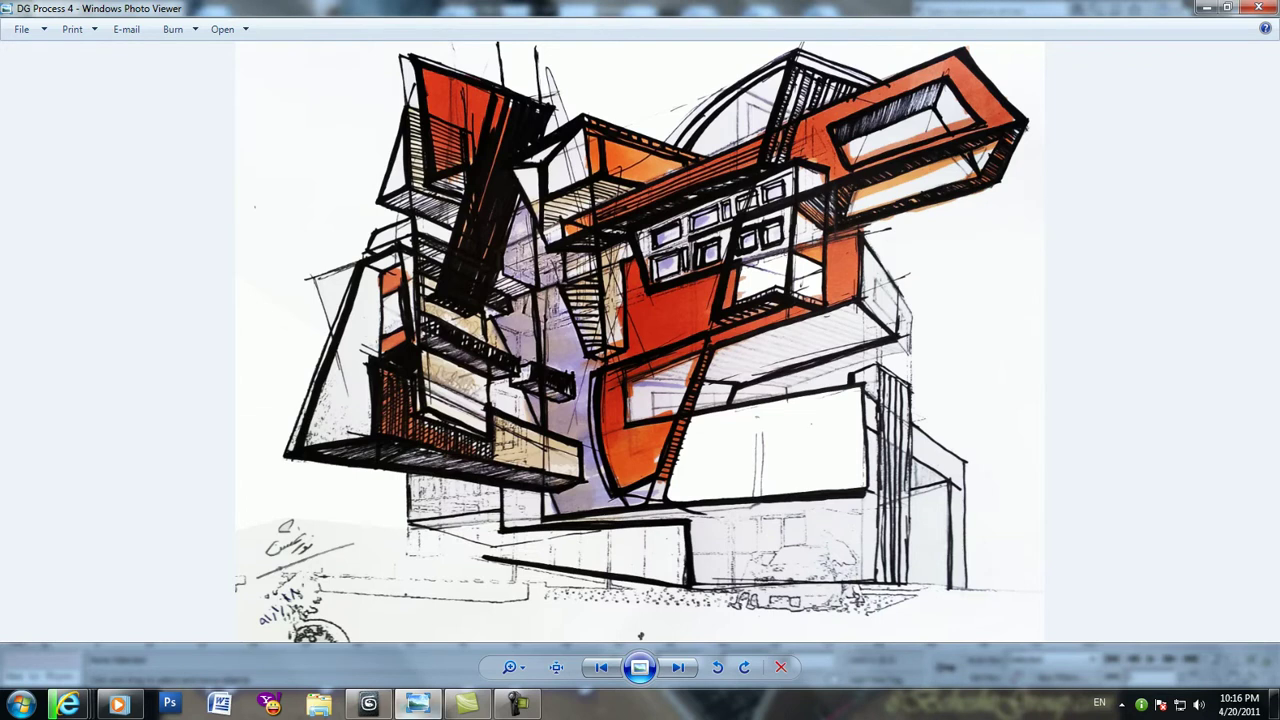
key("alt+Tab")
left_click(810, 480)
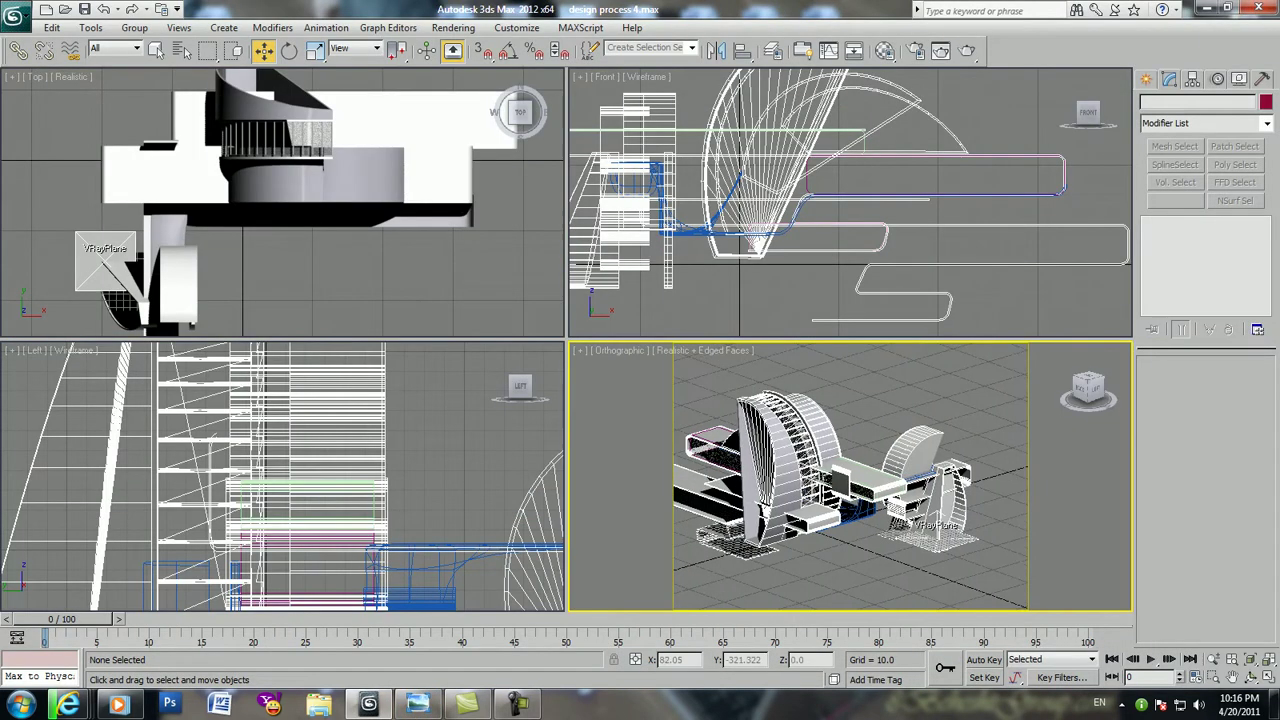
key("alt+w")
Select the three half-cylinder pieces and raise them along Z above the model
mouse_move(566, 340)
middle_mouse_down("alt")
mouse_move(766, 340)
mouse_move(745, 470)
middle_mouse_up("alt")
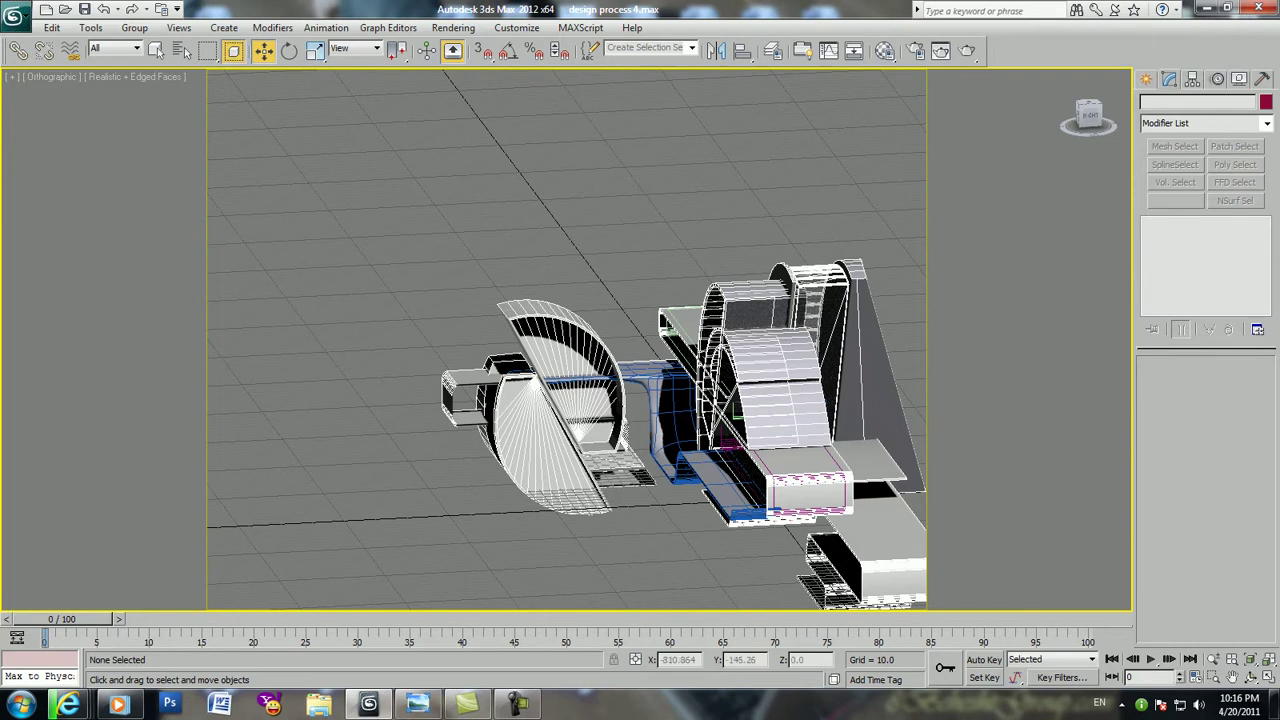
left_click_drag(645, 548, 645, 548)
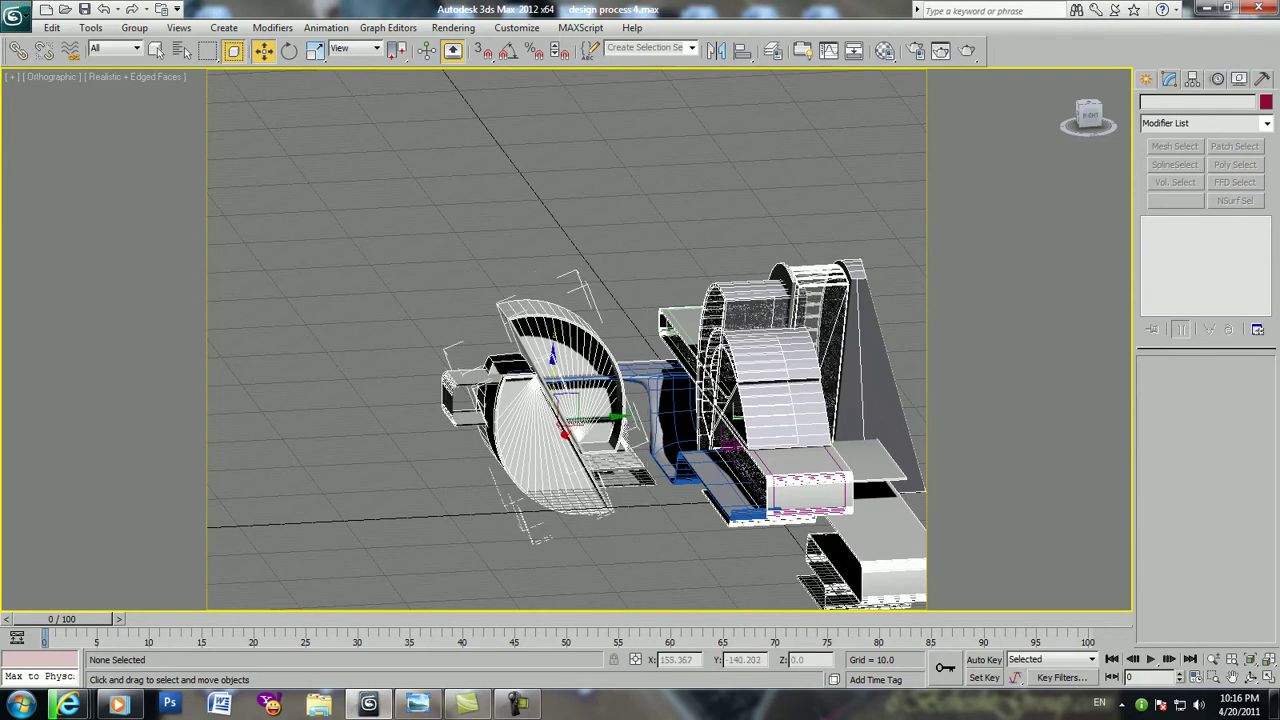
left_click_drag(550, 400, 550, 362)
middle_click_drag(550, 381, 590, 360, "alt")
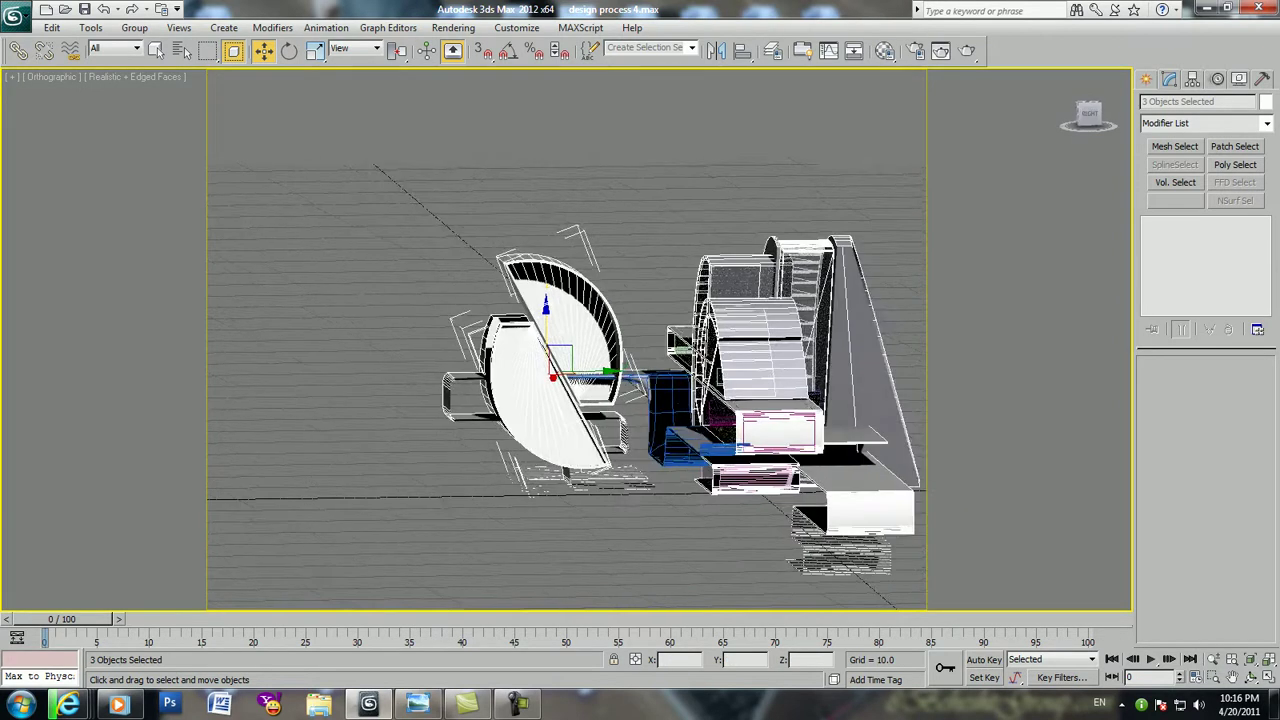
mouse_move(590, 360)
middle_mouse_down("alt")
mouse_move(640, 380)
mouse_move(600, 330)
mouse_move(560, 350)
mouse_move(520, 345)
middle_mouse_up("alt")
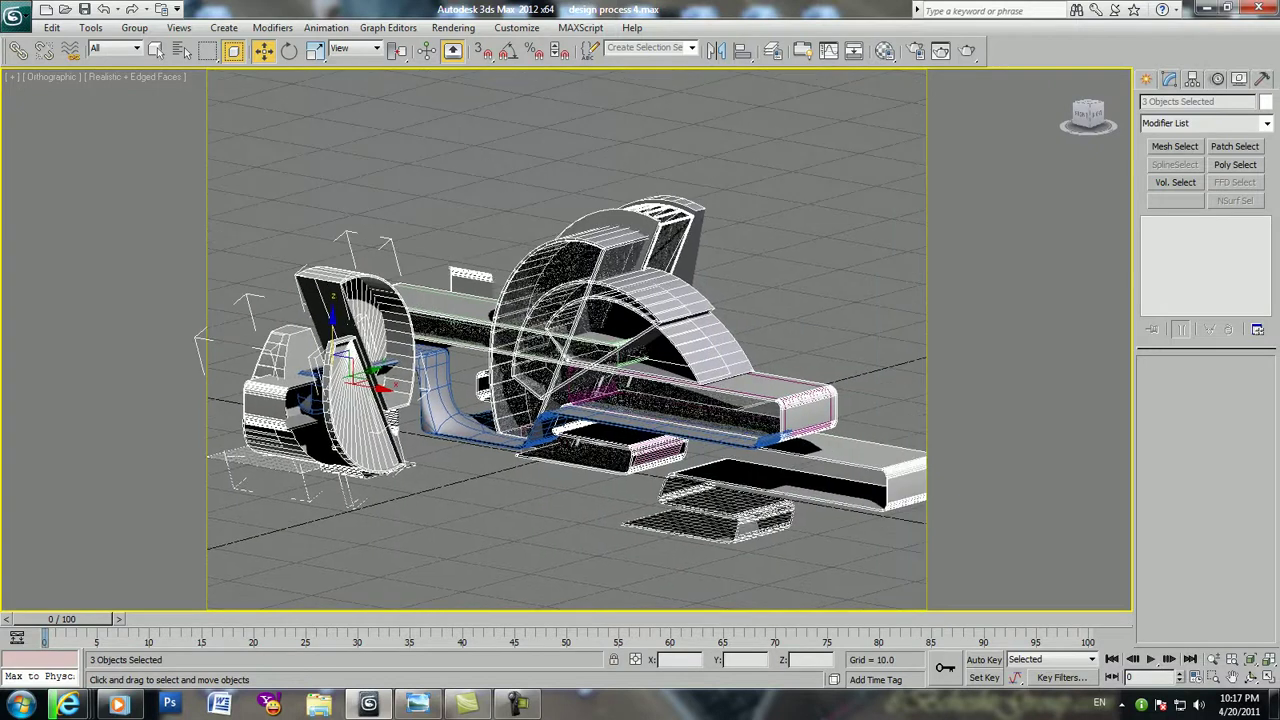
Select Arc005 and tilt it to about 54.7°, 68.7° and -29.3°
left_click(700, 320)
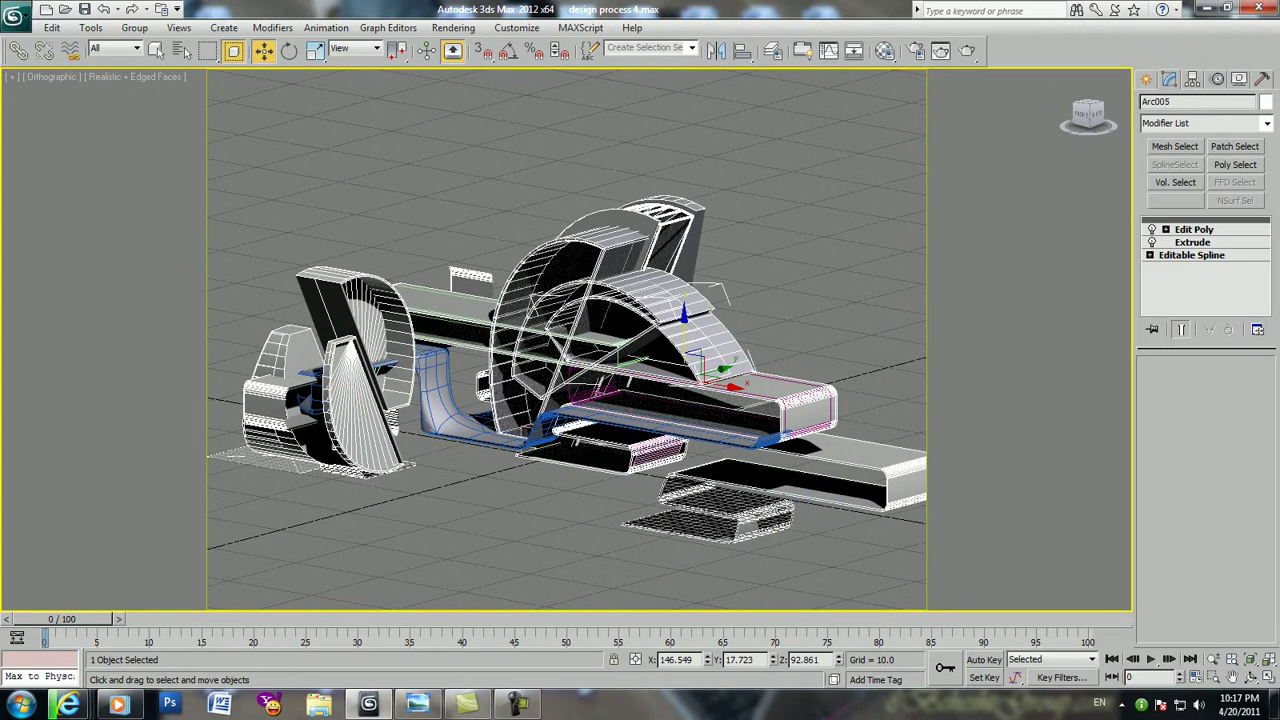
middle_click_drag(700, 320, 580, 325, "alt")
scroll(570, 400, "up", 1)
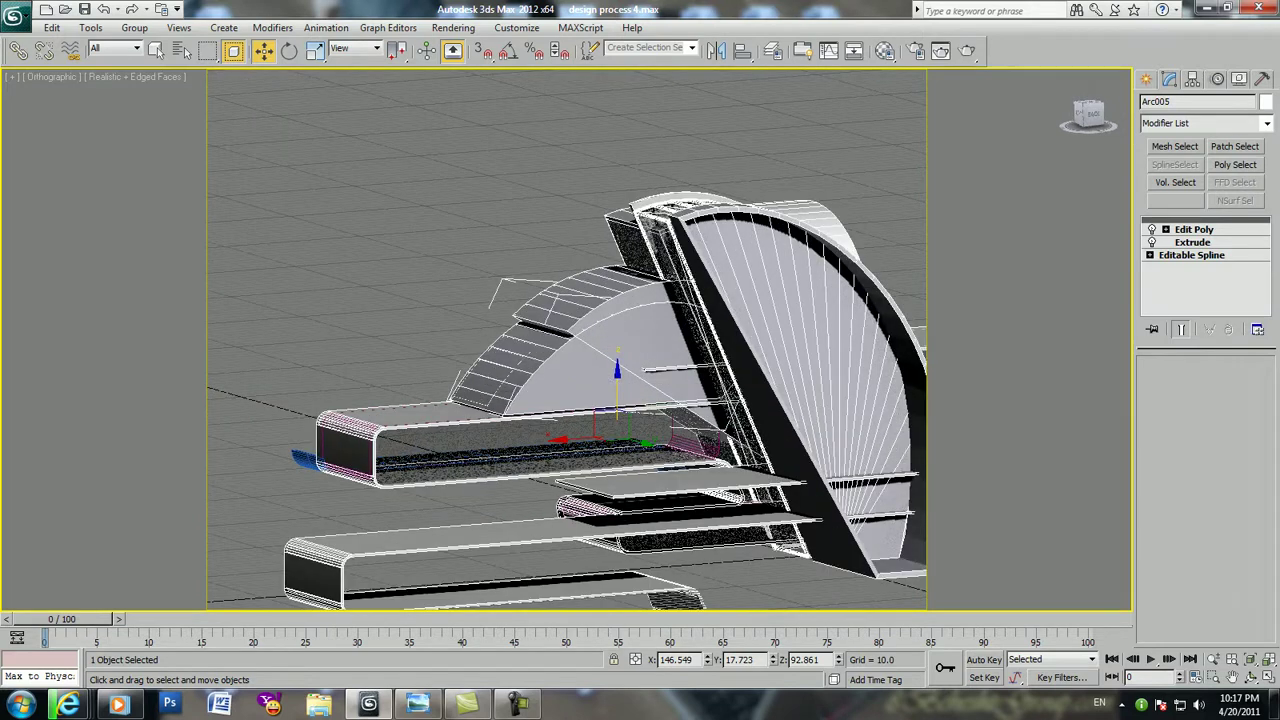
scroll(570, 400, "up", 1)
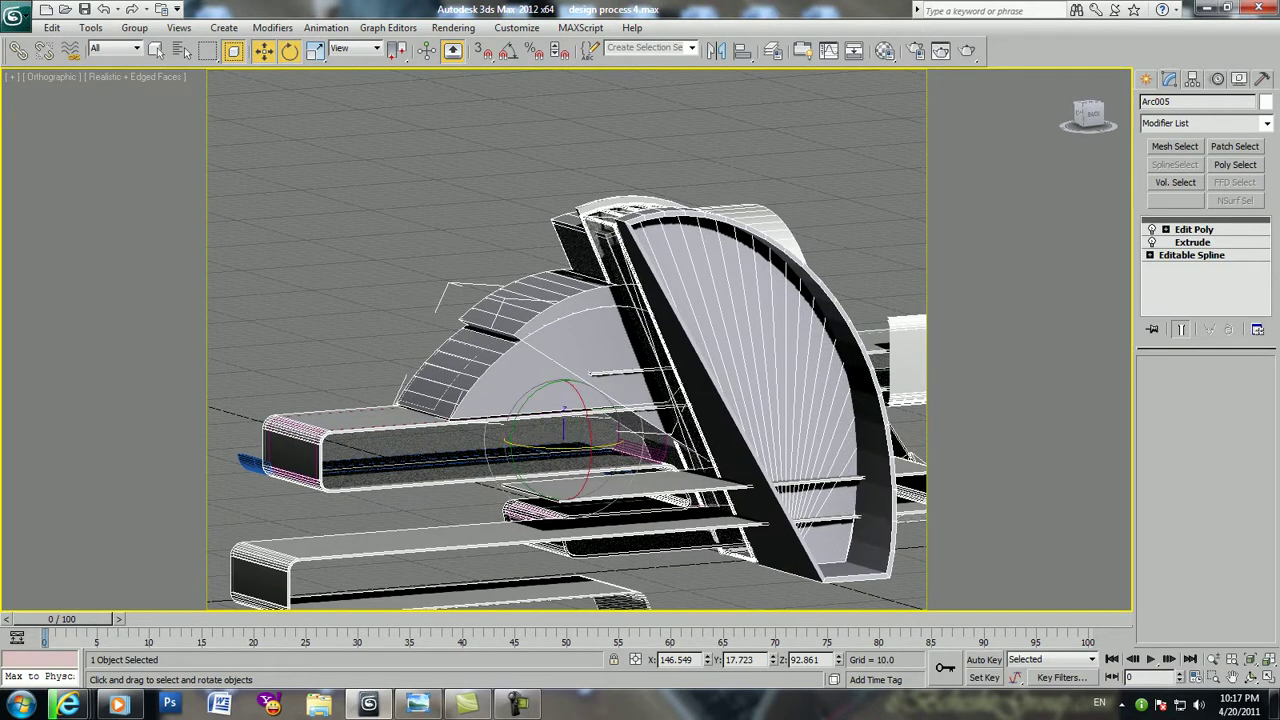
mouse_move(600, 430)
left_mouse_down()
mouse_move(610, 420)
mouse_move(560, 425)
left_mouse_up()
mouse_move(560, 425)
middle_mouse_down("alt")
mouse_move(528, 368)
mouse_move(560, 400)
mouse_move(592, 336)
mouse_move(640, 418)
mouse_move(580, 360)
mouse_move(650, 330)
mouse_move(600, 380)
middle_mouse_up("alt")
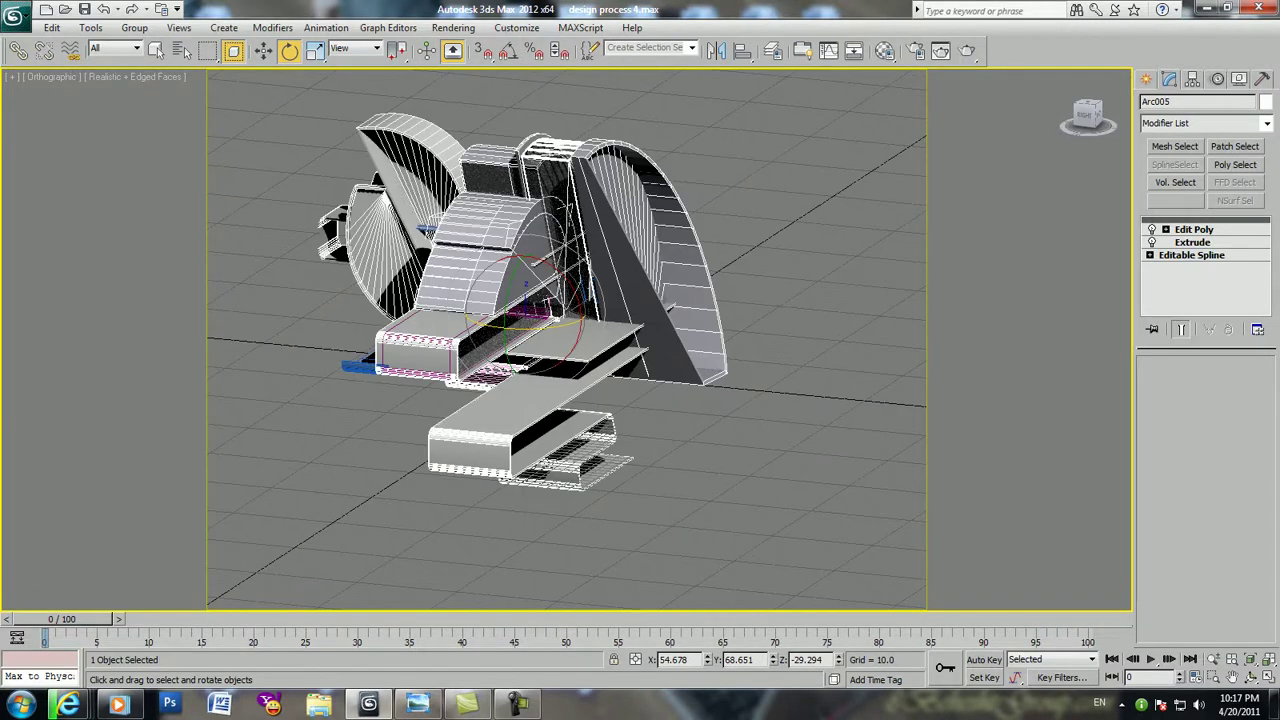
Switch back to the Move tool and open the Modifier List for Arc005
scroll(525, 230, "up", 2)
scroll(525, 230, "up", 2)
right_click(466, 290)
left_click(486, 307)
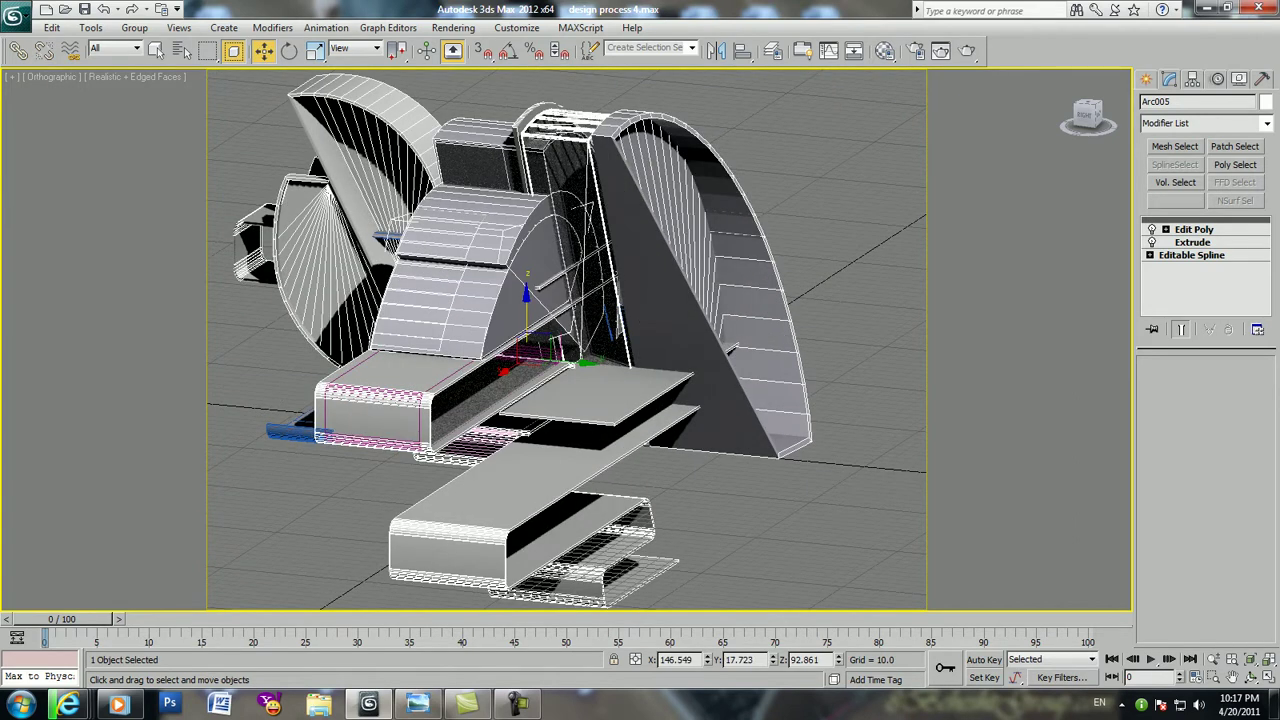
left_click(1266, 123)
Add an FFD 2x2x2 modifier to Arc005 and pick a lower lattice corner control point
key("f")
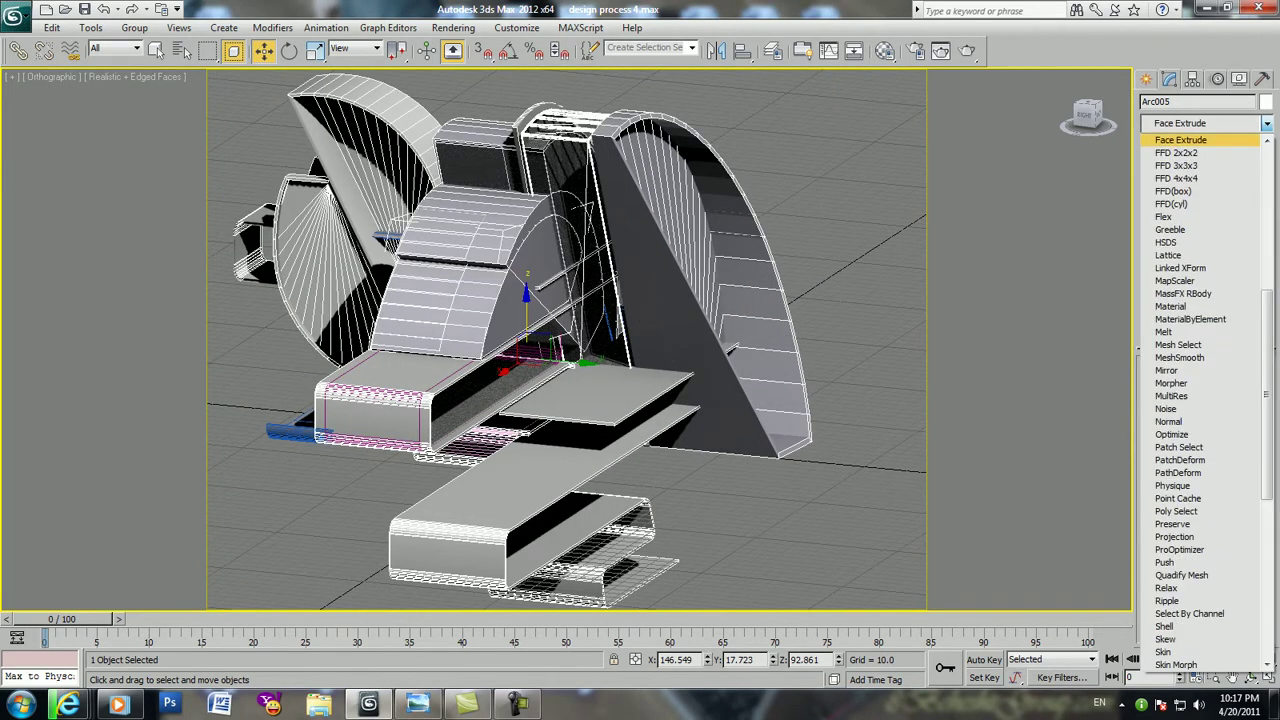
key("Return")
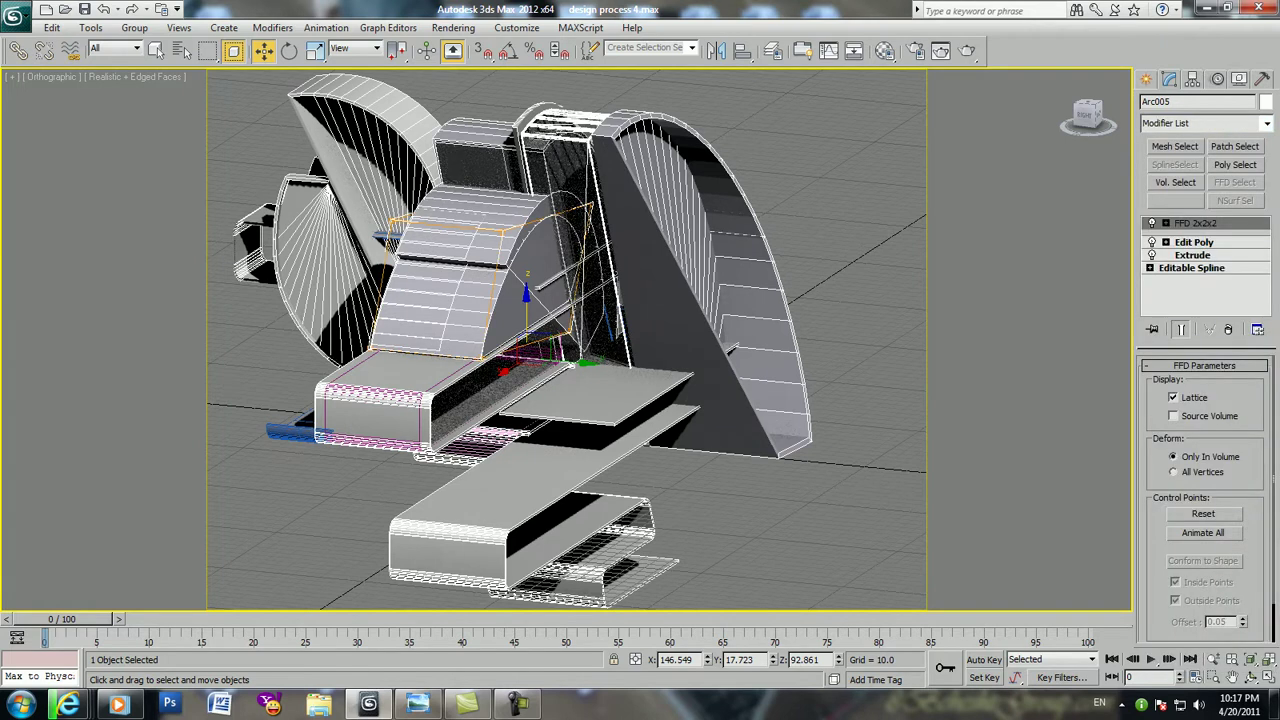
key("1")
left_click(589, 208)
left_click(527, 345)
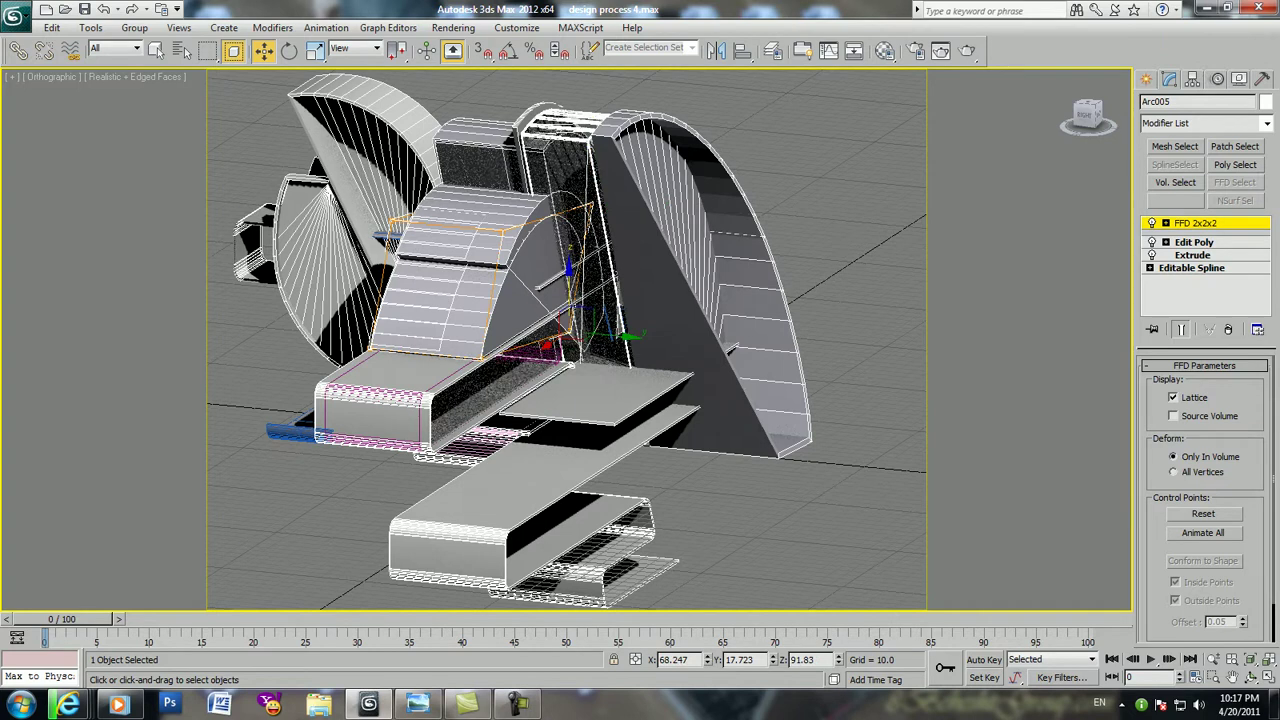
Drag the FFD control points to warp Arc005's side into a new shape
left_click_drag(584, 350, 580, 350)
middle_click_drag(580, 350, 575, 345, "alt")
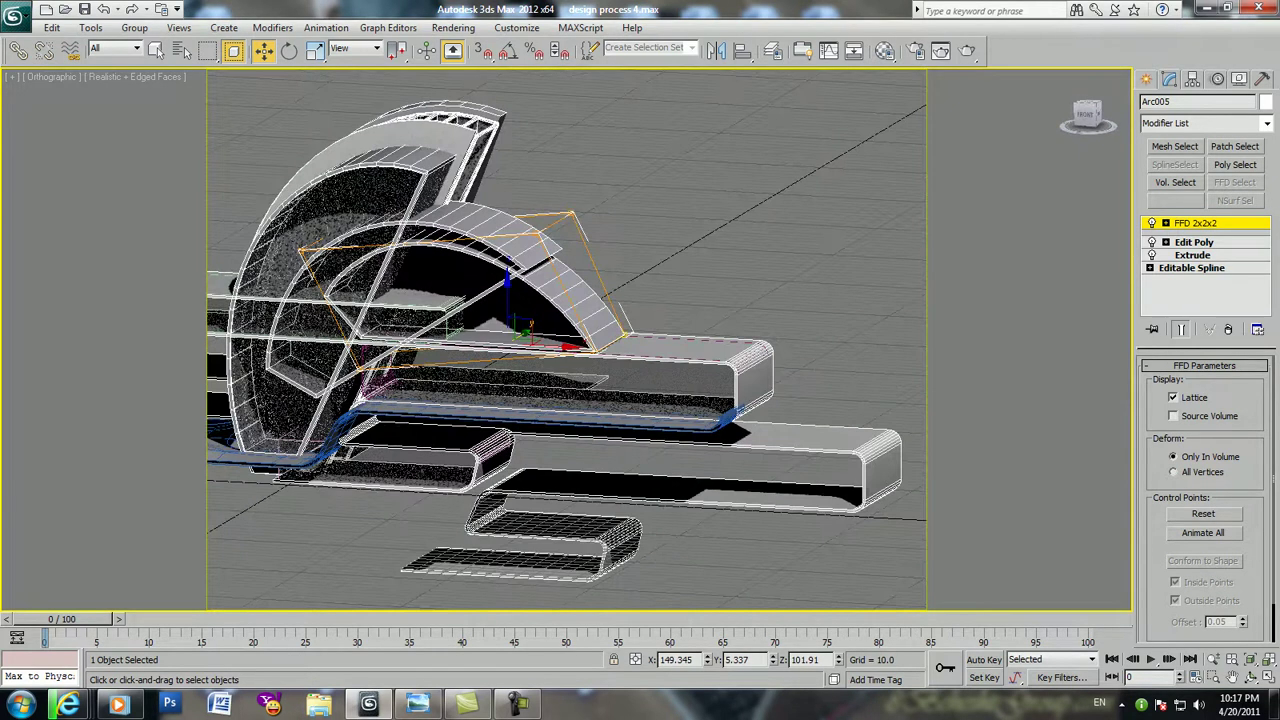
mouse_move(580, 350)
left_mouse_down()
mouse_move(550, 365)
mouse_move(497, 350)
left_mouse_up()
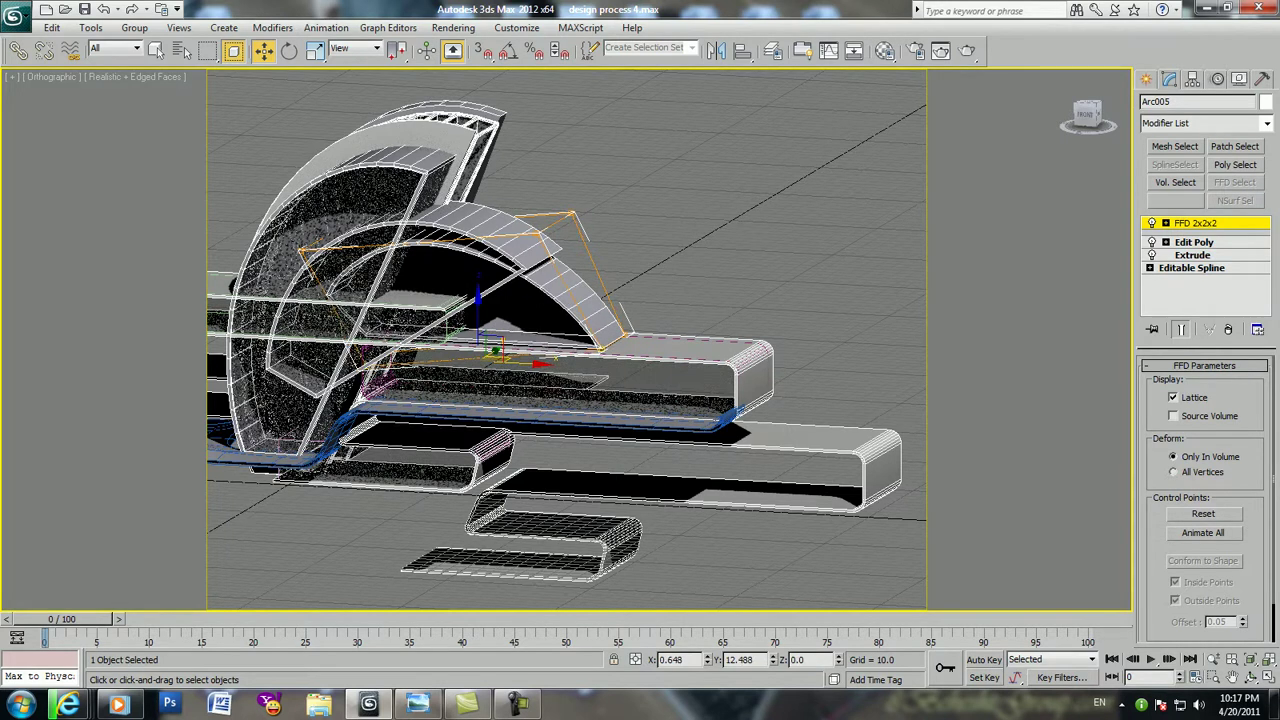
middle_click_drag(497, 350, 540, 355, "alt")
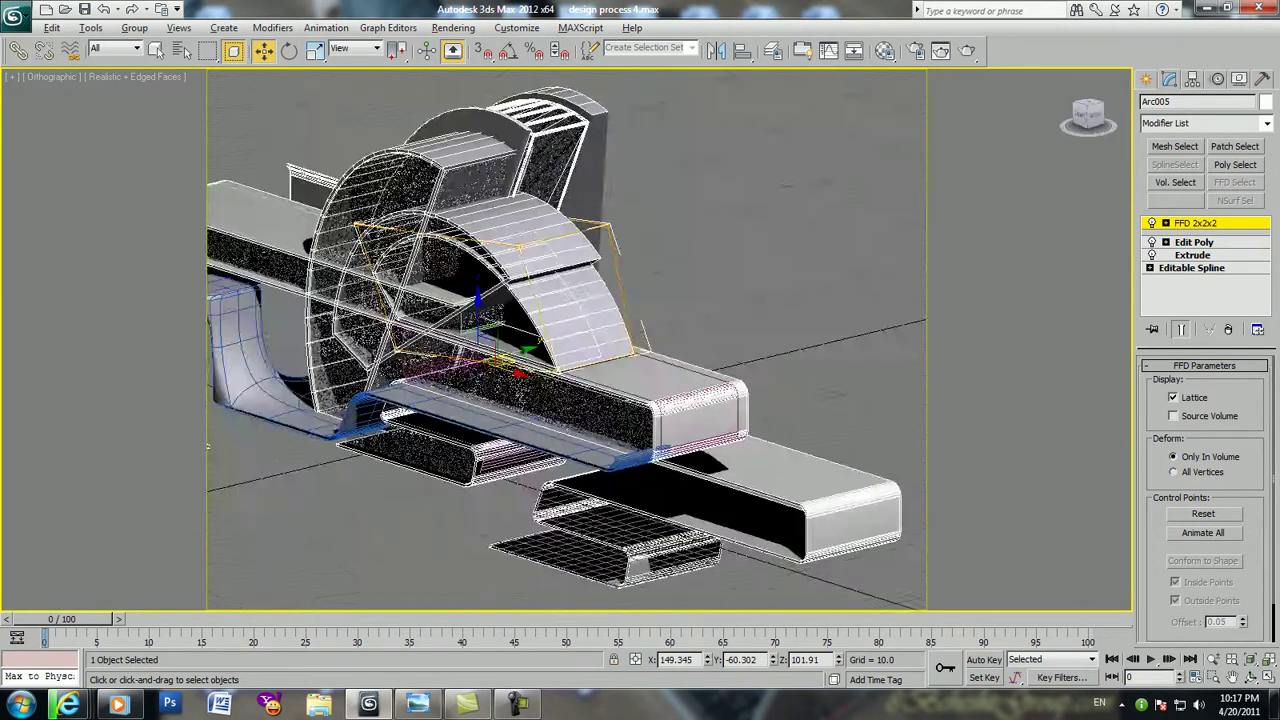
left_click_drag(540, 355, 545, 350)
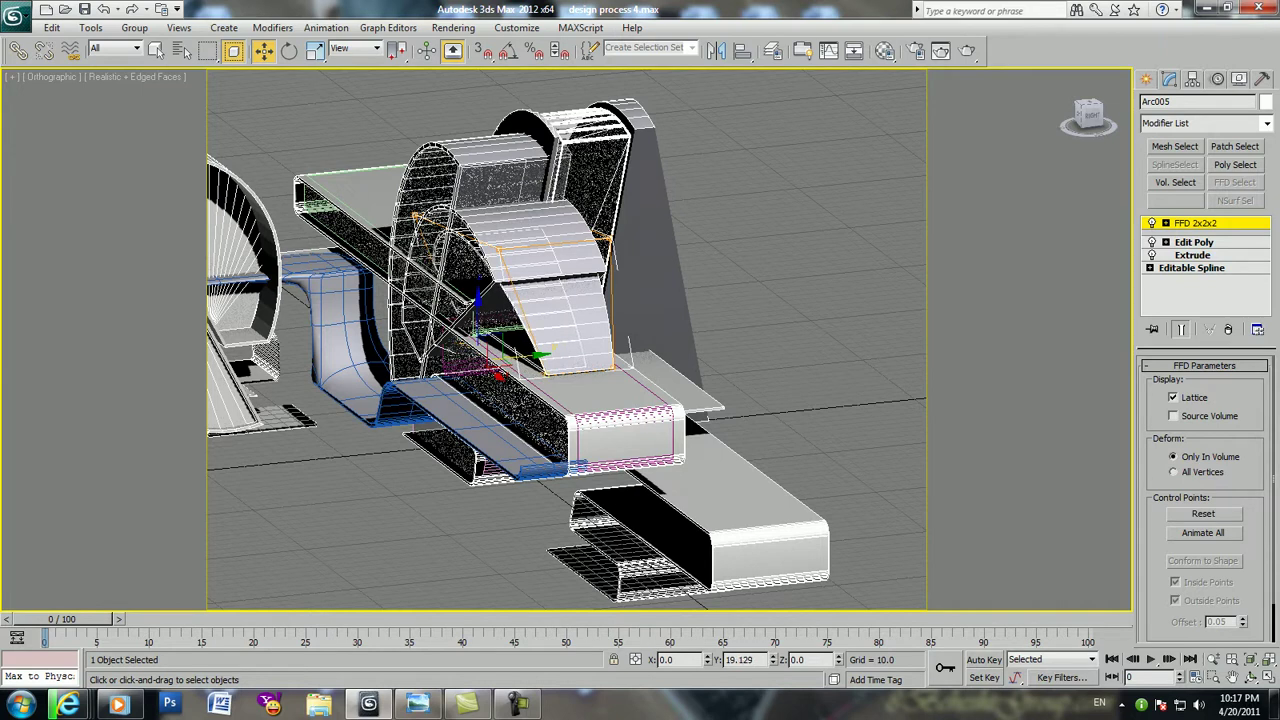
mouse_move(545, 350)
middle_mouse_down("alt")
mouse_move(600, 362)
mouse_move(612, 405)
middle_mouse_up("alt")
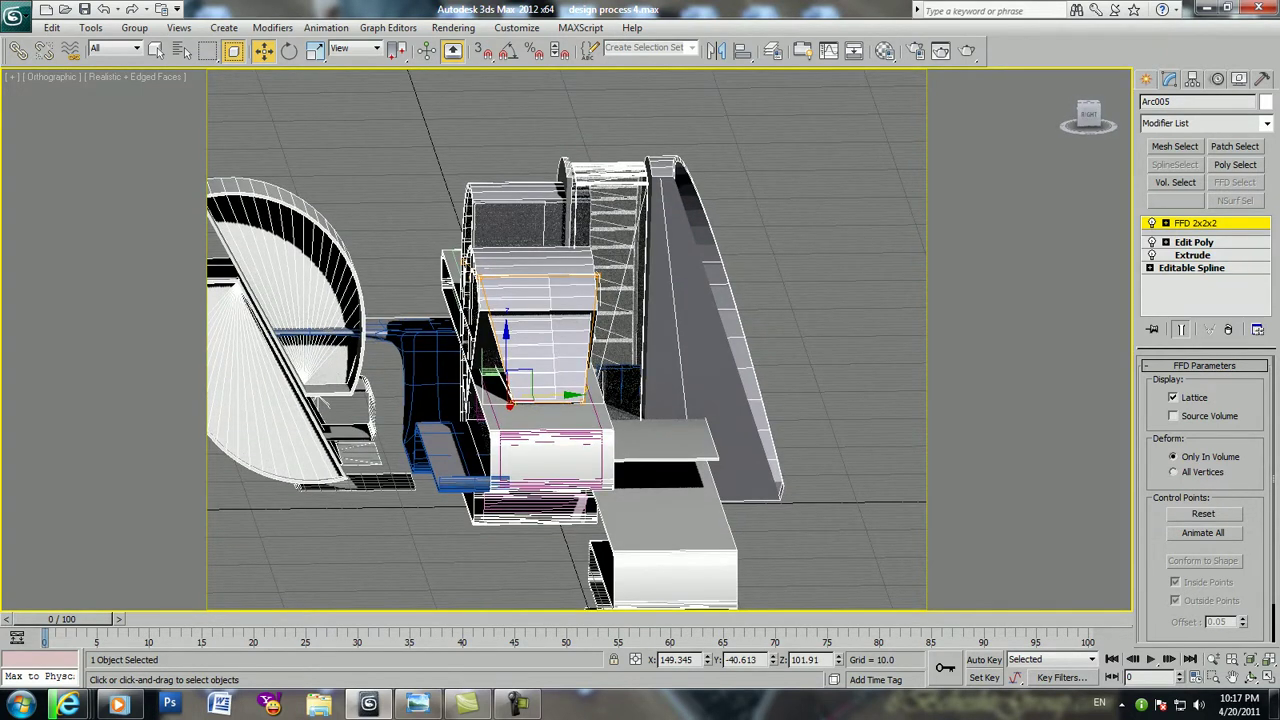
left_click_drag(507, 400, 597, 412)
key("ctrl+z")
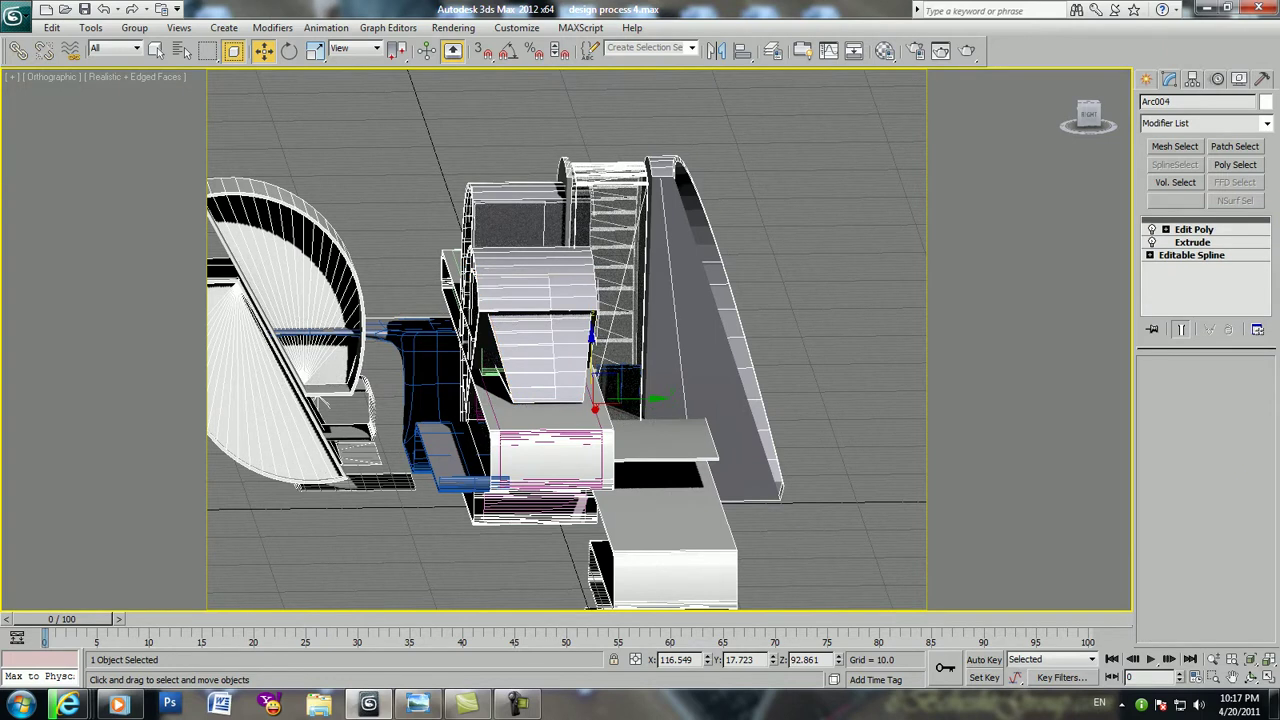
Add an FFD 2x2x2 modifier to Arc004 and enter its Control Points level
left_click(1200, 123)
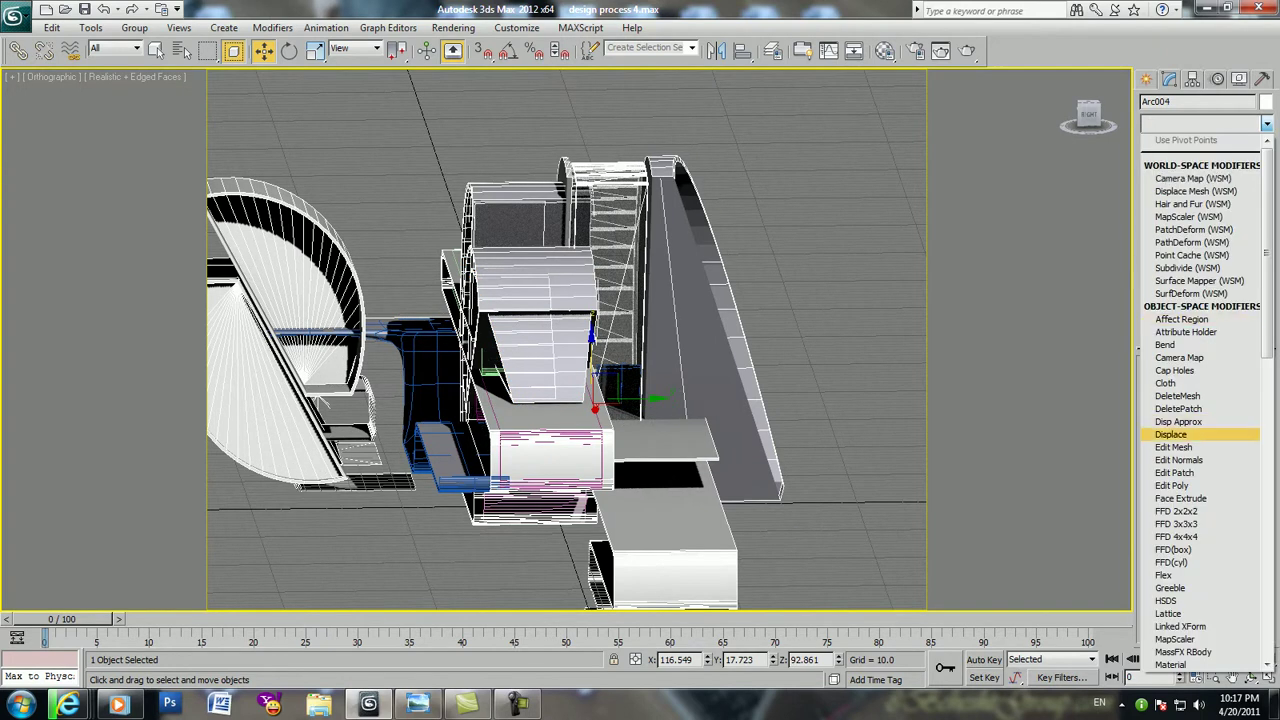
left_click(1176, 511)
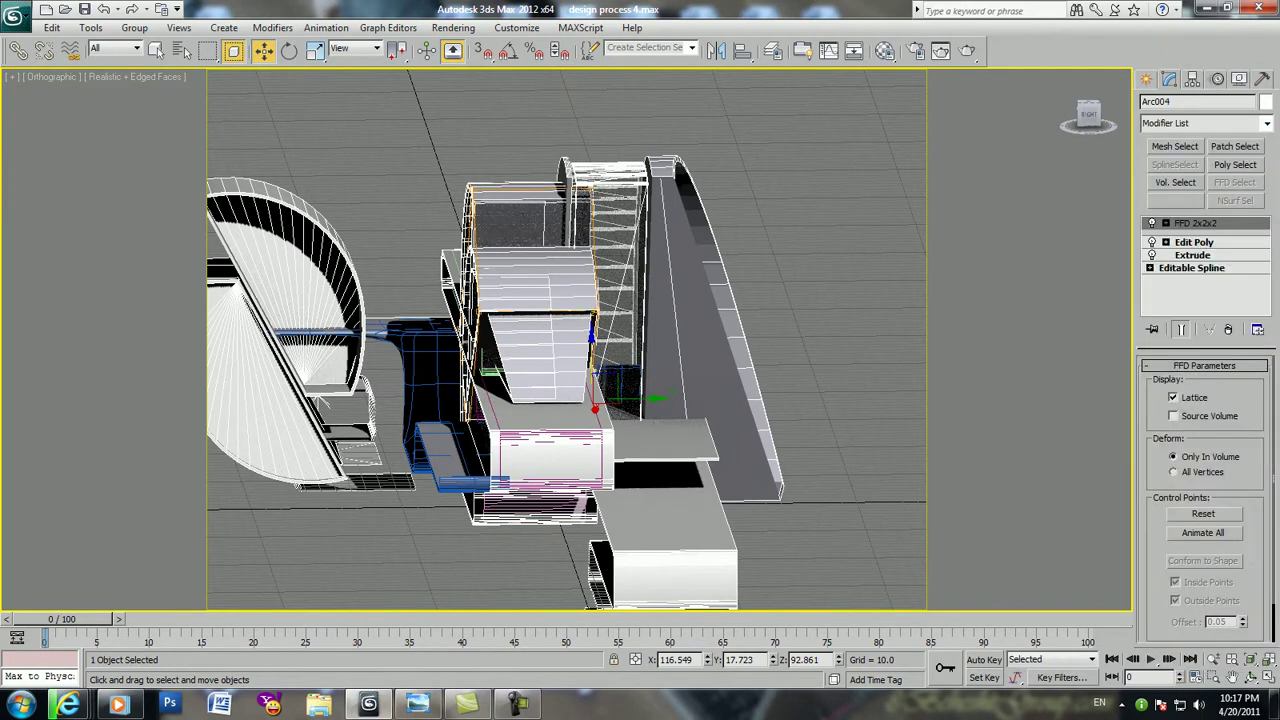
key("1")
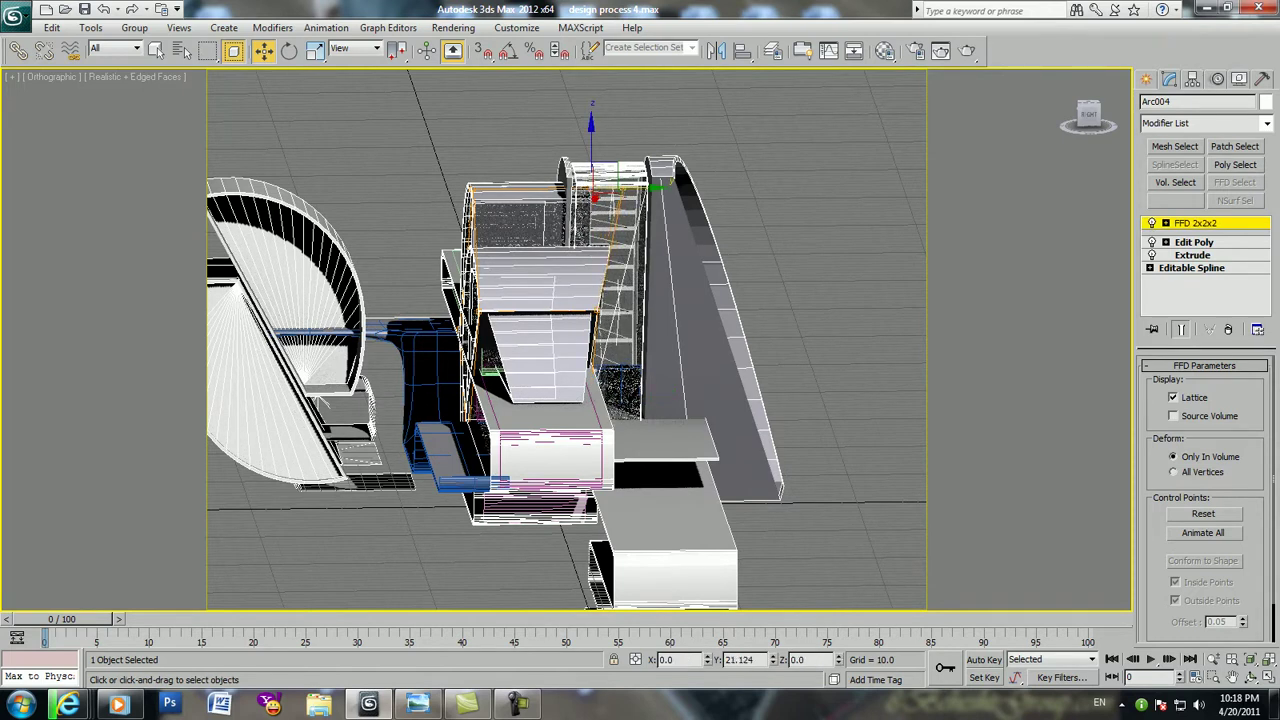
mouse_move(570, 330)
middle_mouse_down("alt")
mouse_move(570, 270)
mouse_move(570, 420)
mouse_move(570, 330)
middle_mouse_up("alt")
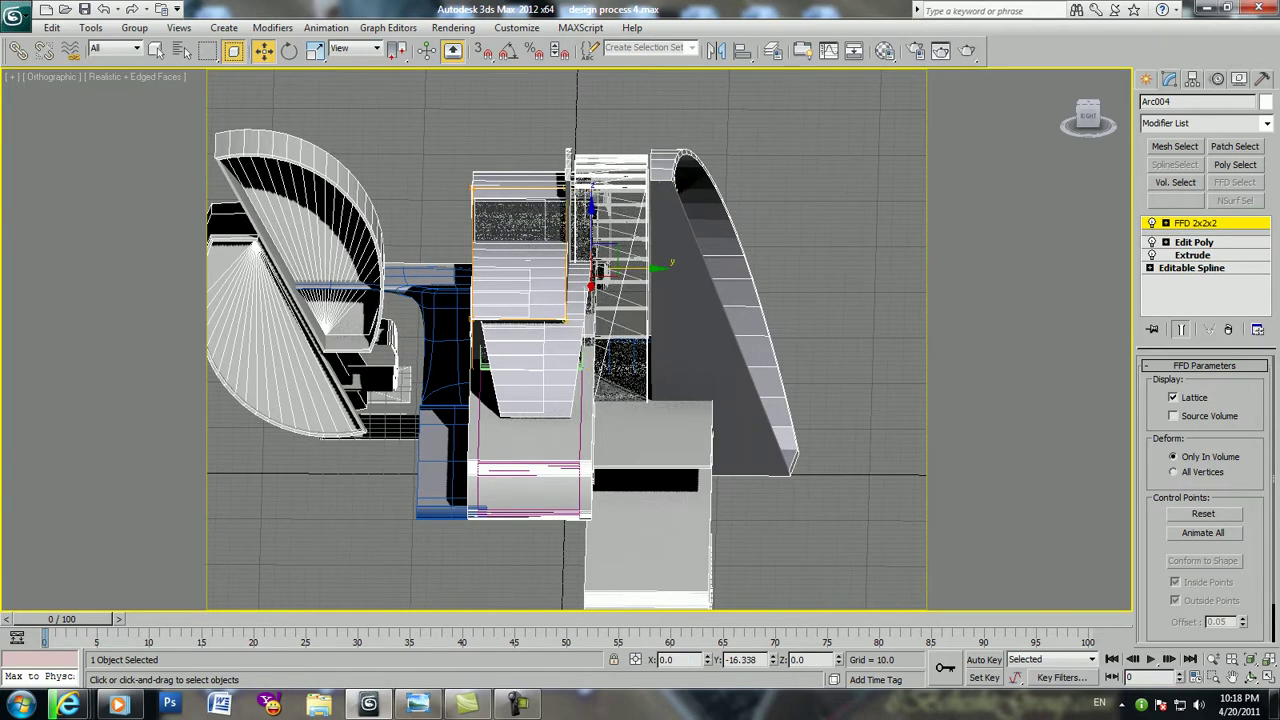
middle_click_drag(330, 400, 338, 420, "alt")
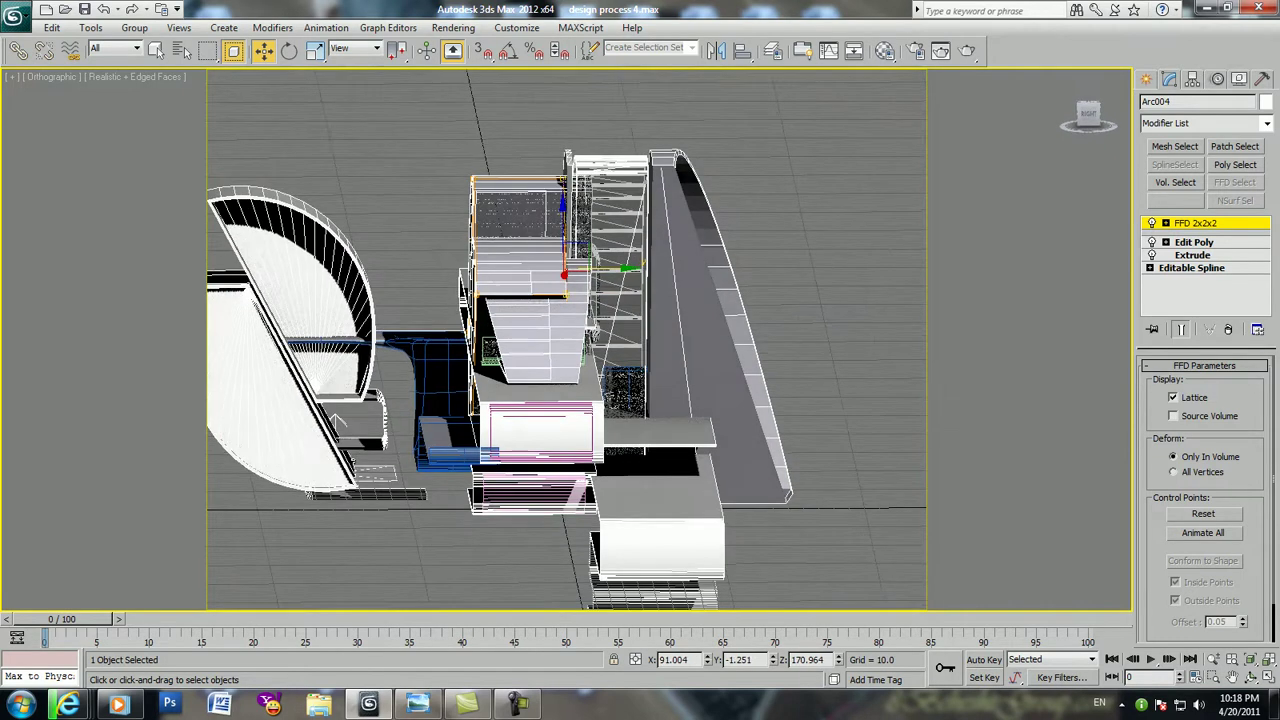
Move Arc004's top and side lattice points to skew and reshape the arc
left_click(563, 183)
left_click_drag(565, 183, 562, 184)
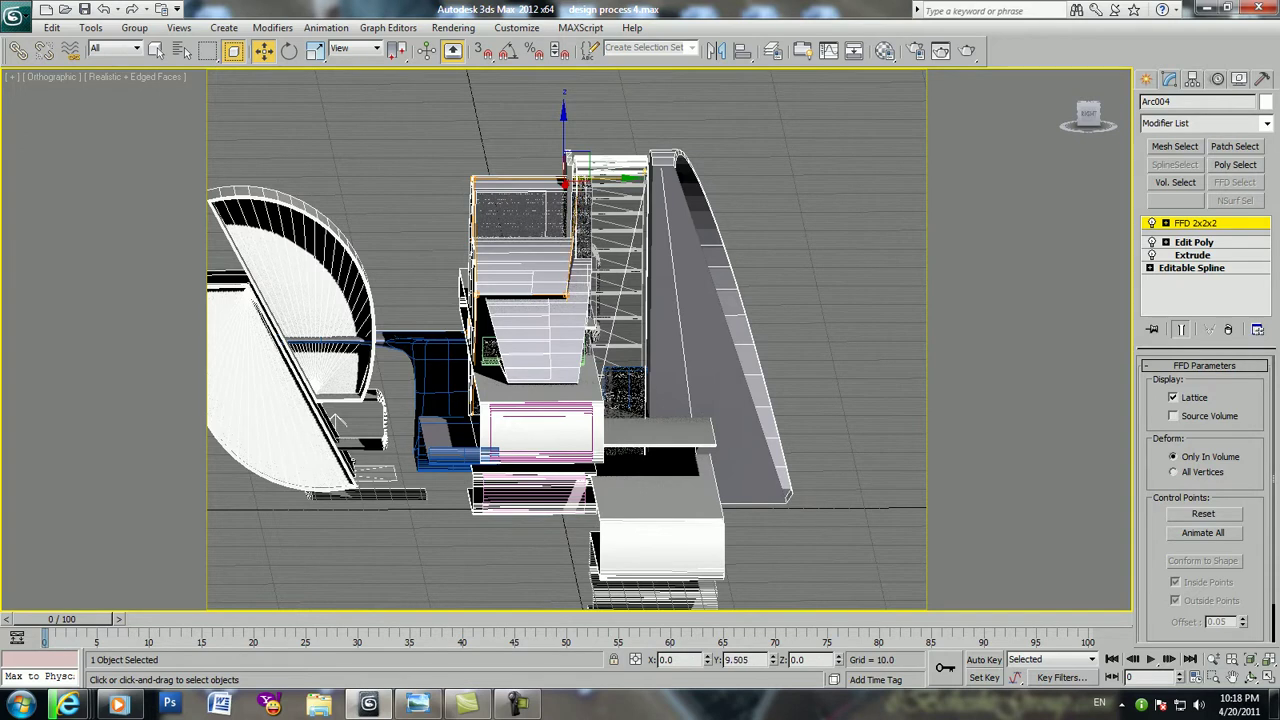
left_click_drag(530, 296, 536, 296)
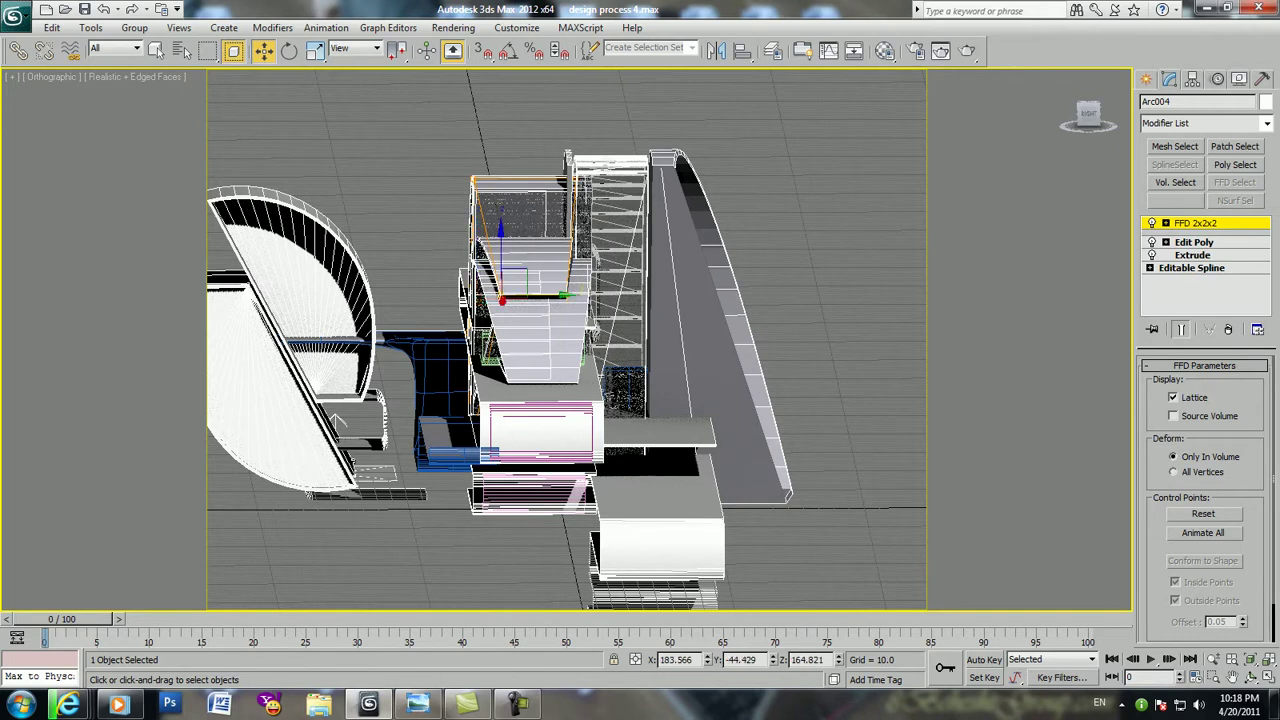
middle_click_drag(338, 420, 222, 508, "alt")
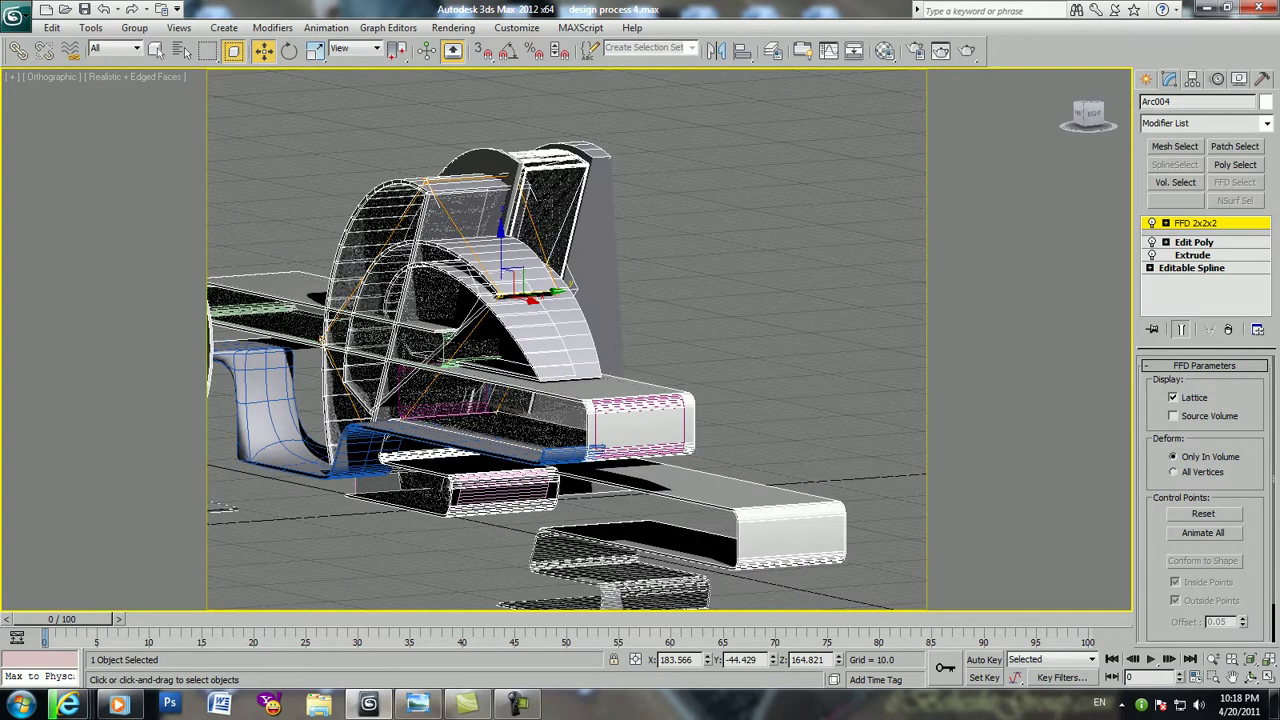
left_click_drag(330, 300, 327, 321)
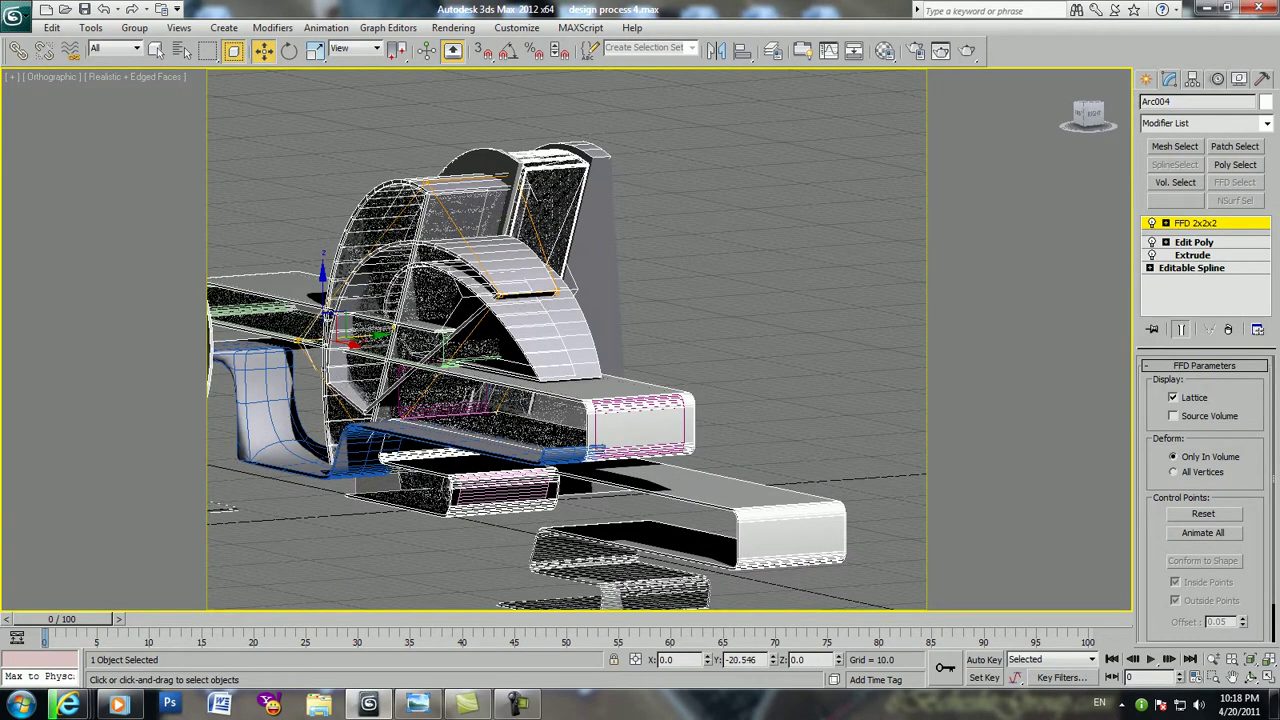
mouse_move(222, 508)
middle_mouse_down("alt")
mouse_move(215, 445)
mouse_move(260, 455)
mouse_move(230, 455)
middle_mouse_up("alt")
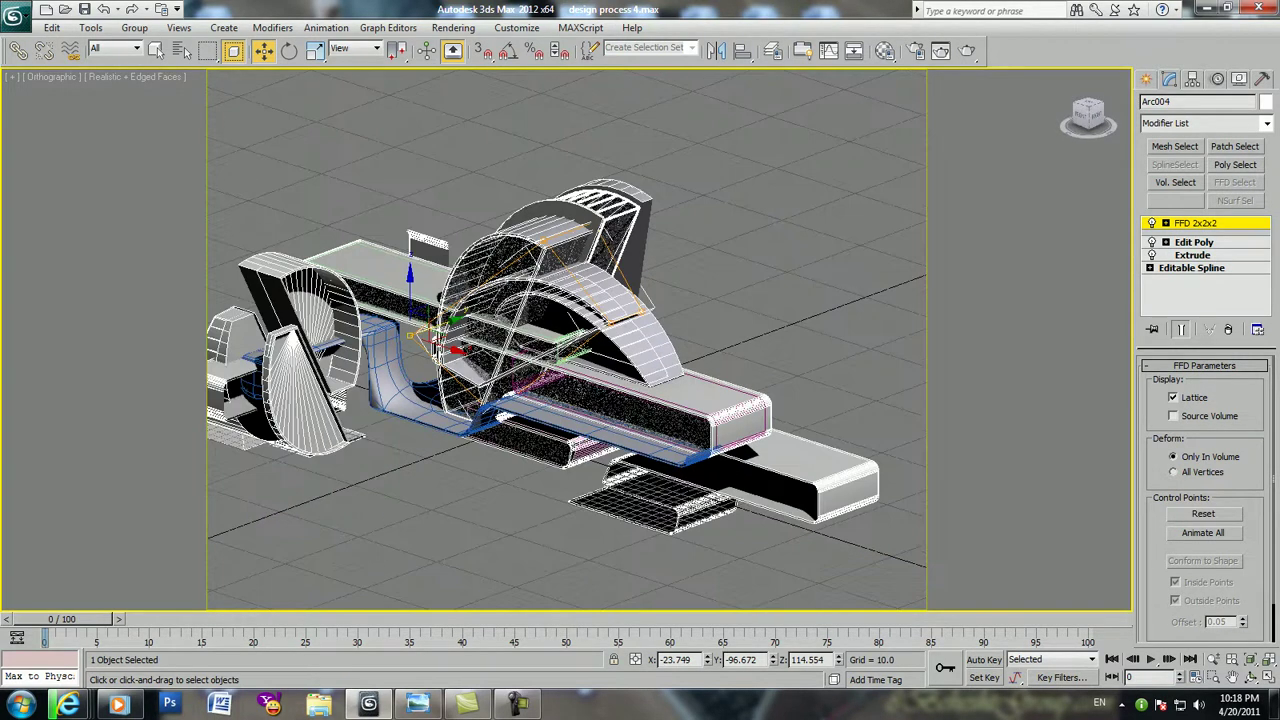
scroll(262, 230, "up", 3)
scroll(262, 230, "up", 3)
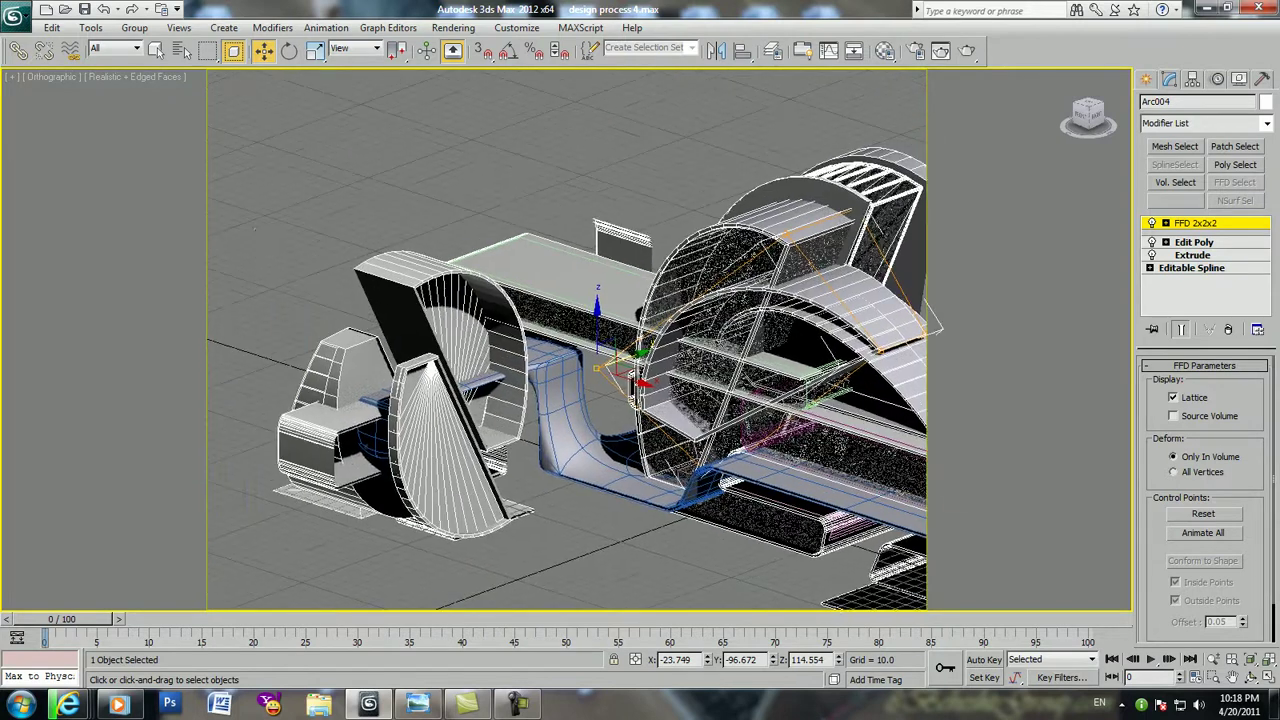
Select the fan-shaped Arc002 and add an FFD 2x2x2 modifier to it
left_click(445, 430)
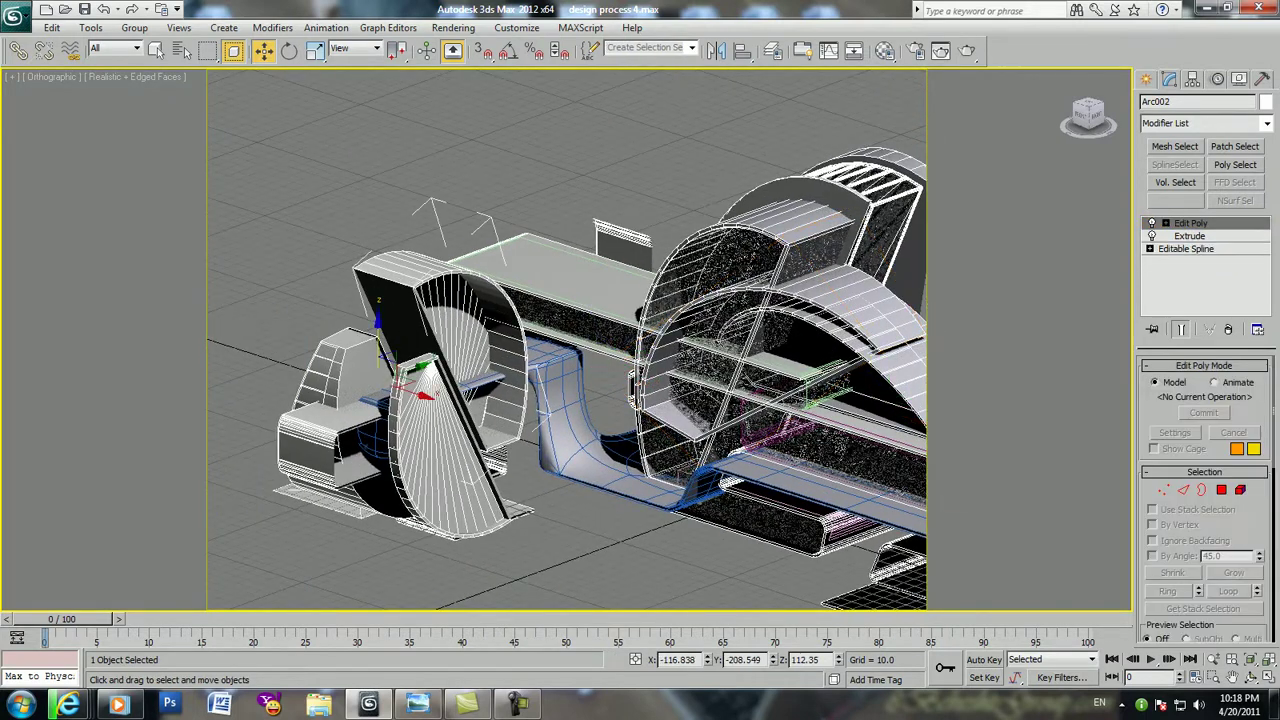
left_click(1266, 123)
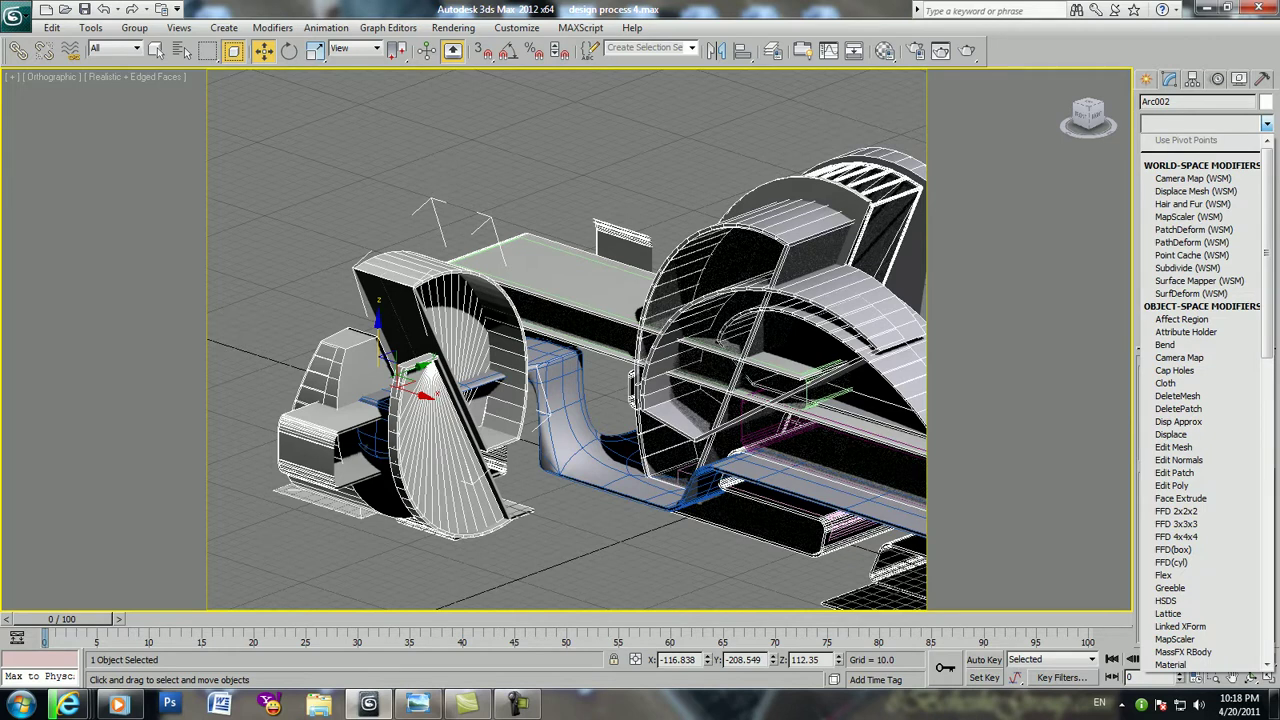
key("f")
key("f")
key("Return")
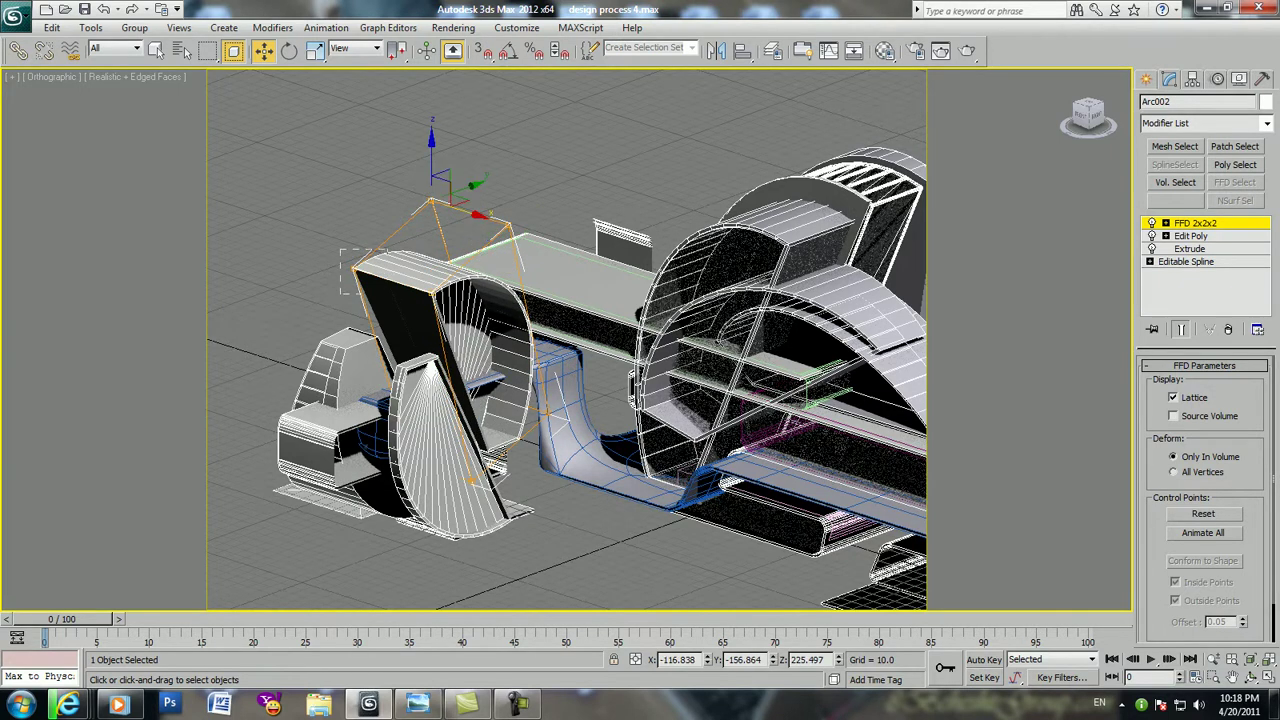
Inspect Arc002's lattice from front and three-quarter views, then exit Control Points
middle_click_drag(570, 340, 600, 335, "alt")
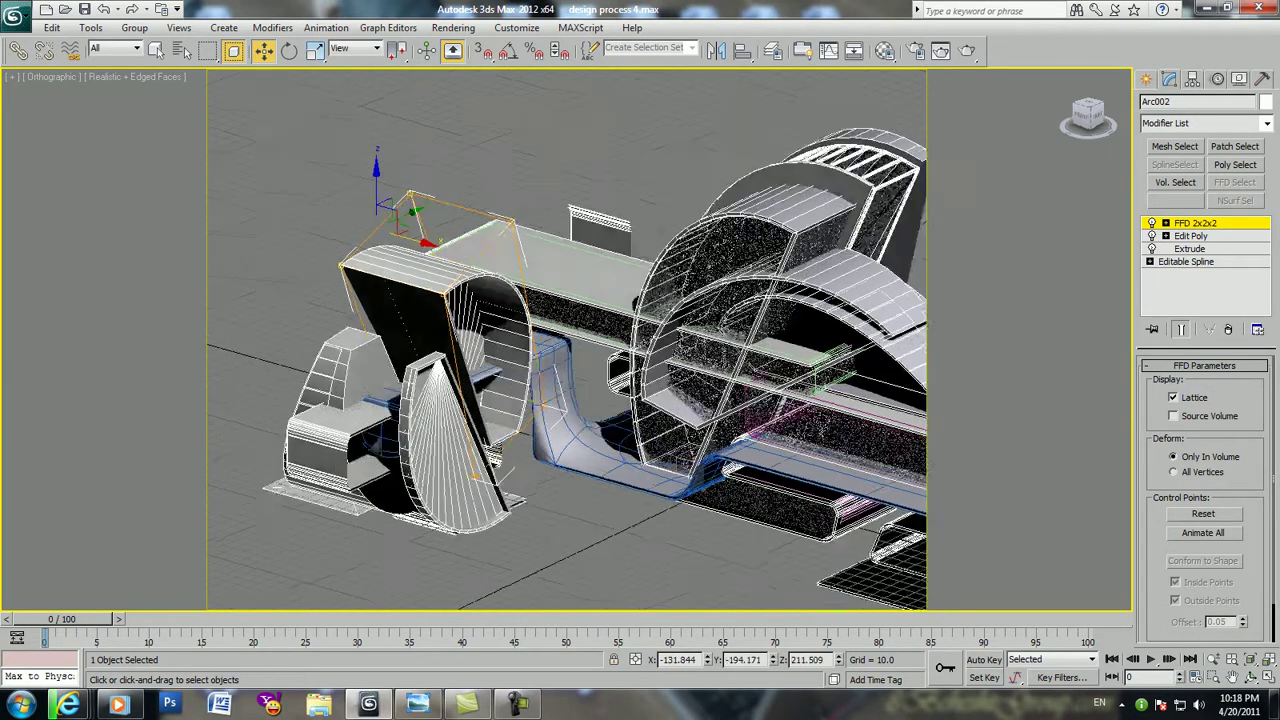
key("f")
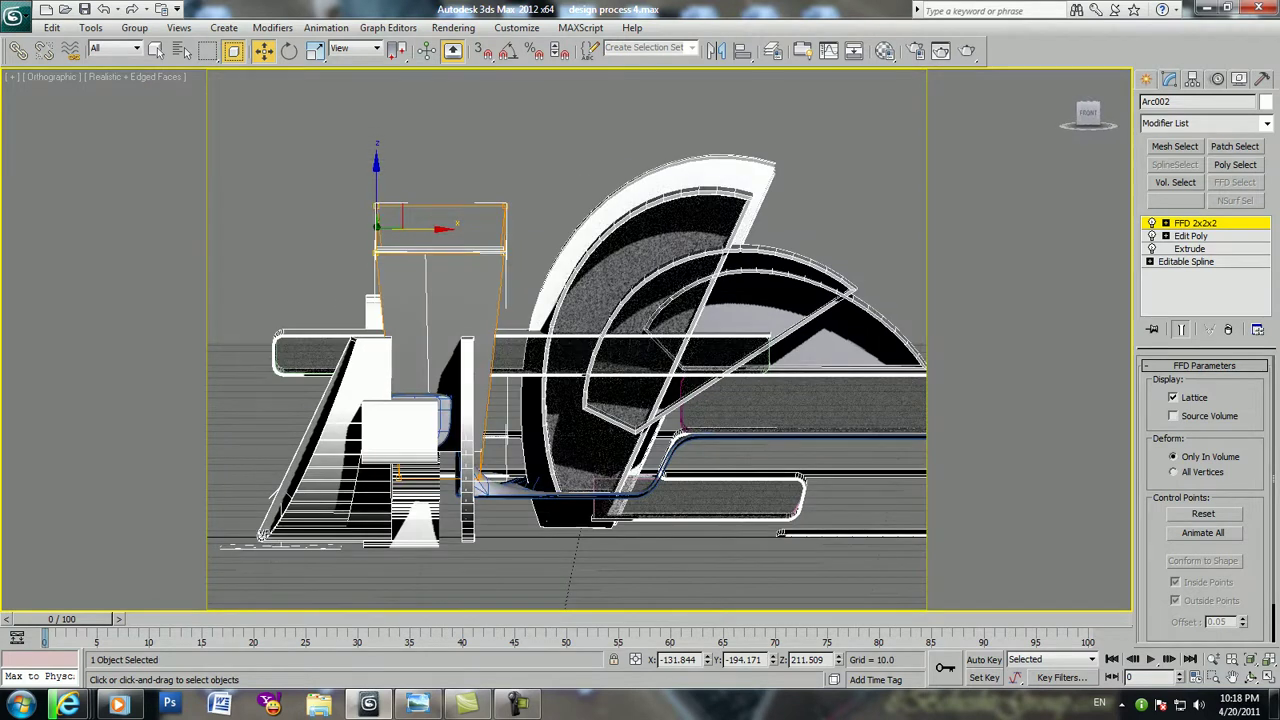
middle_click_drag(570, 340, 655, 362, "alt")
left_click(541, 409)
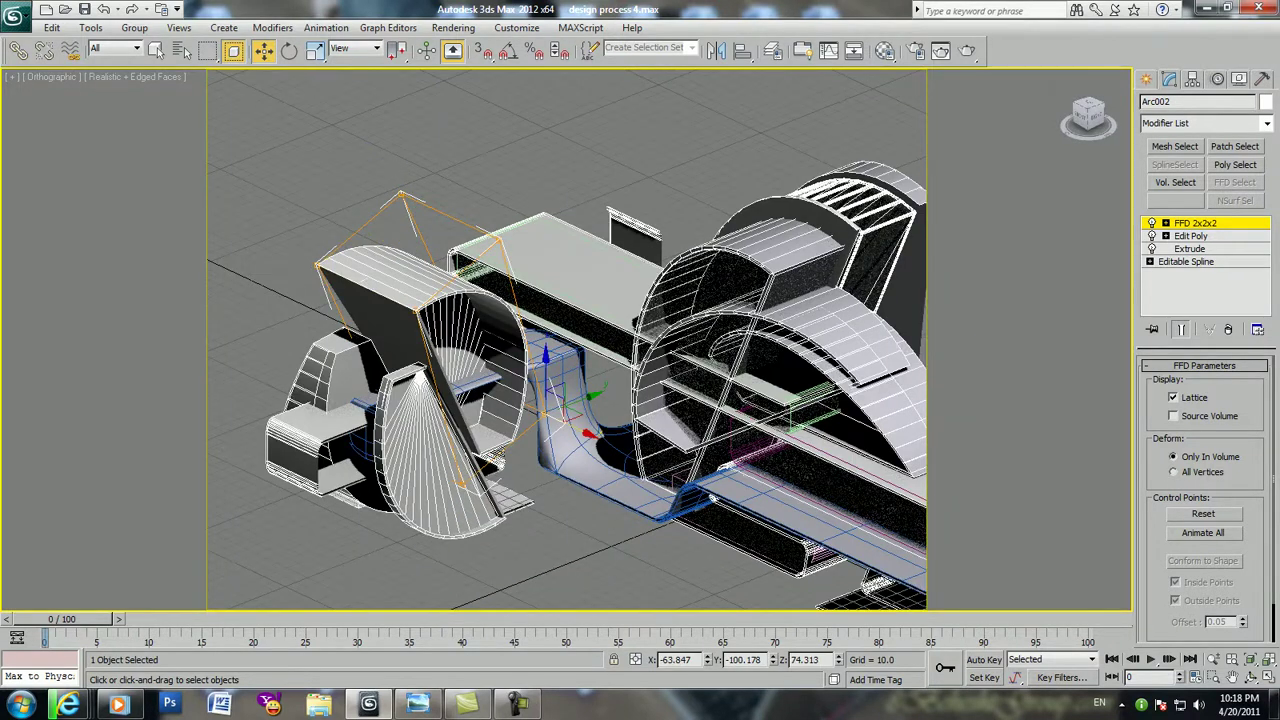
mouse_move(534, 461)
middle_mouse_down("alt")
mouse_move(655, 375)
mouse_move(515, 412)
middle_mouse_up("alt")
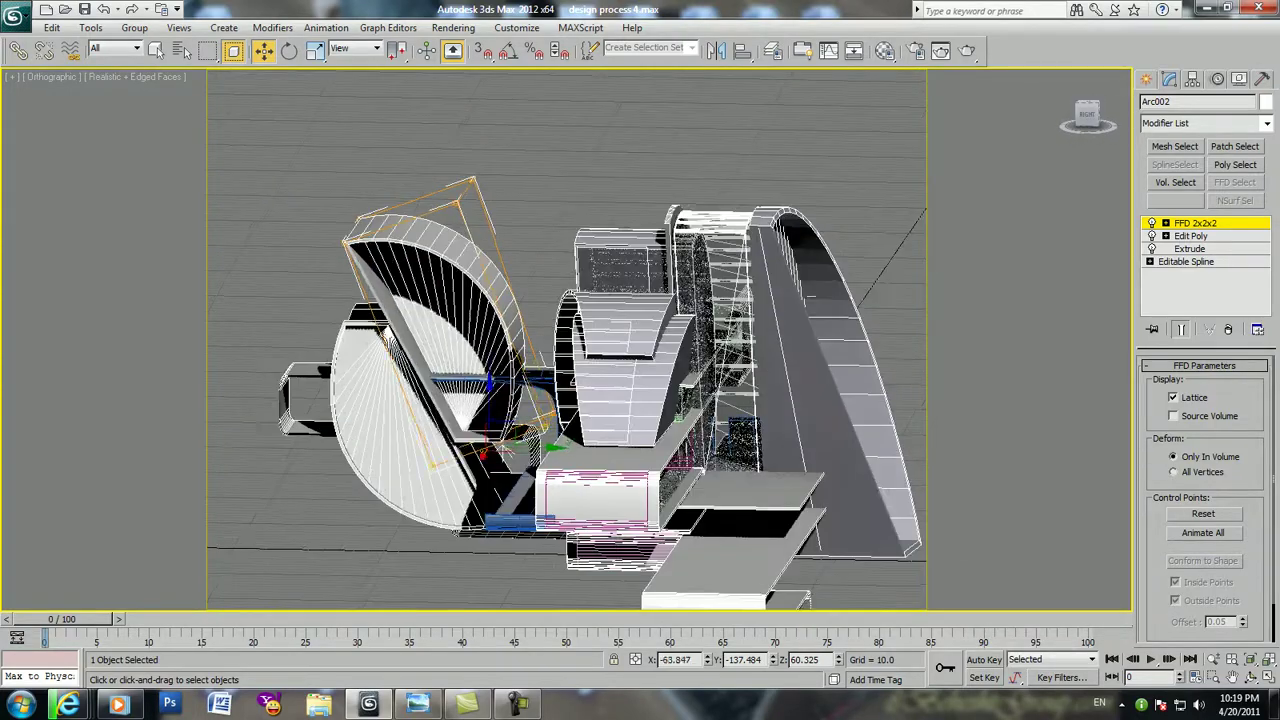
middle_click_drag(515, 412, 450, 420, "alt")
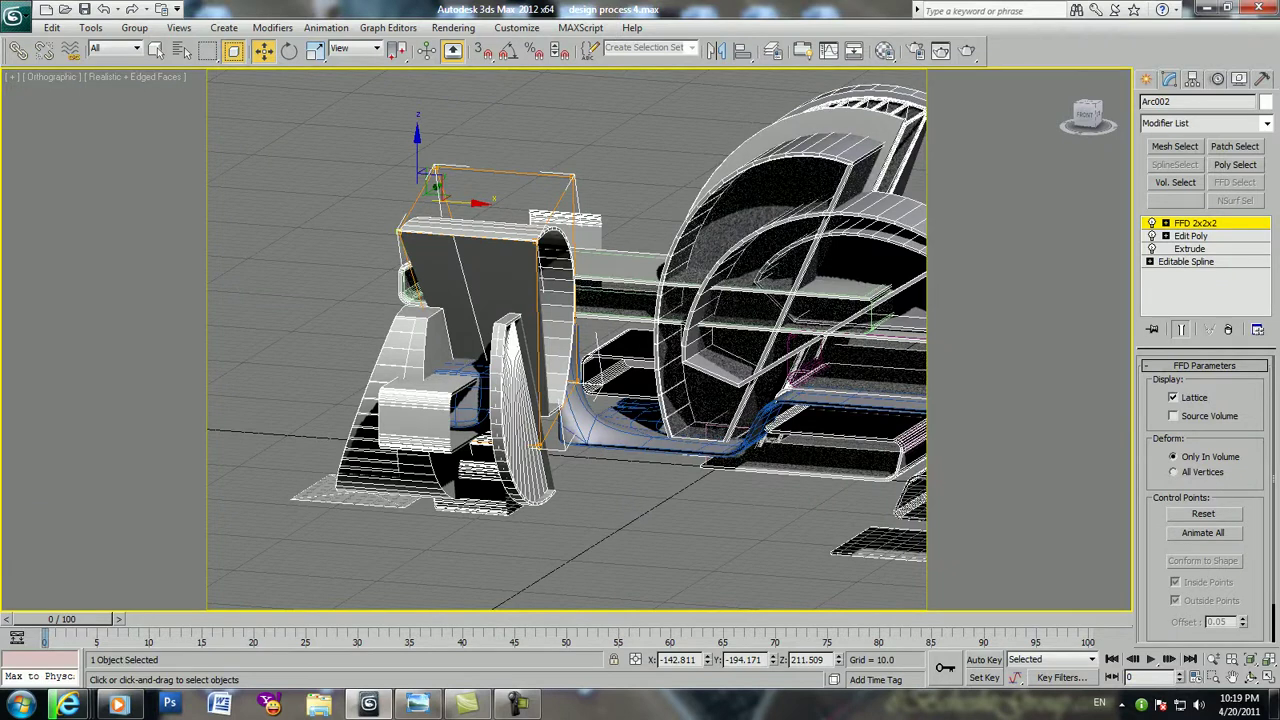
key("ctrl+b")
Shift the front arc piece Arc008 left along X to about -83.7
left_click(512, 400)
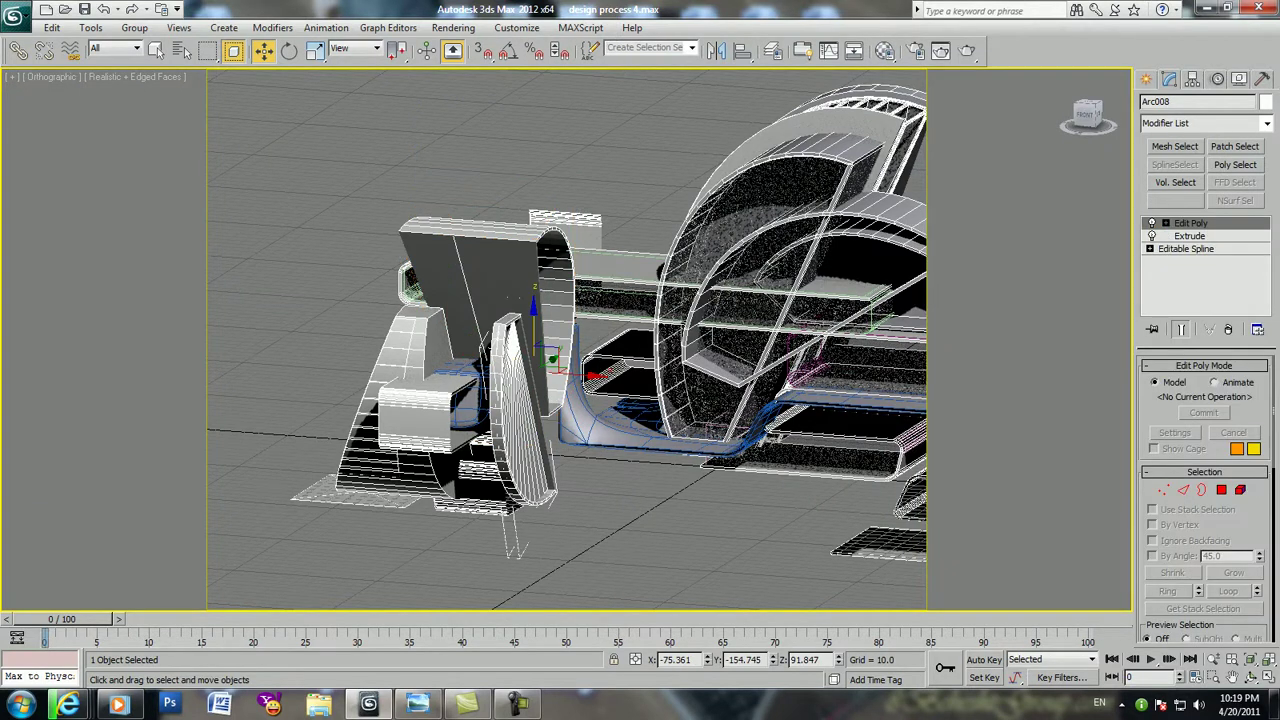
left_click_drag(575, 368, 562, 368)
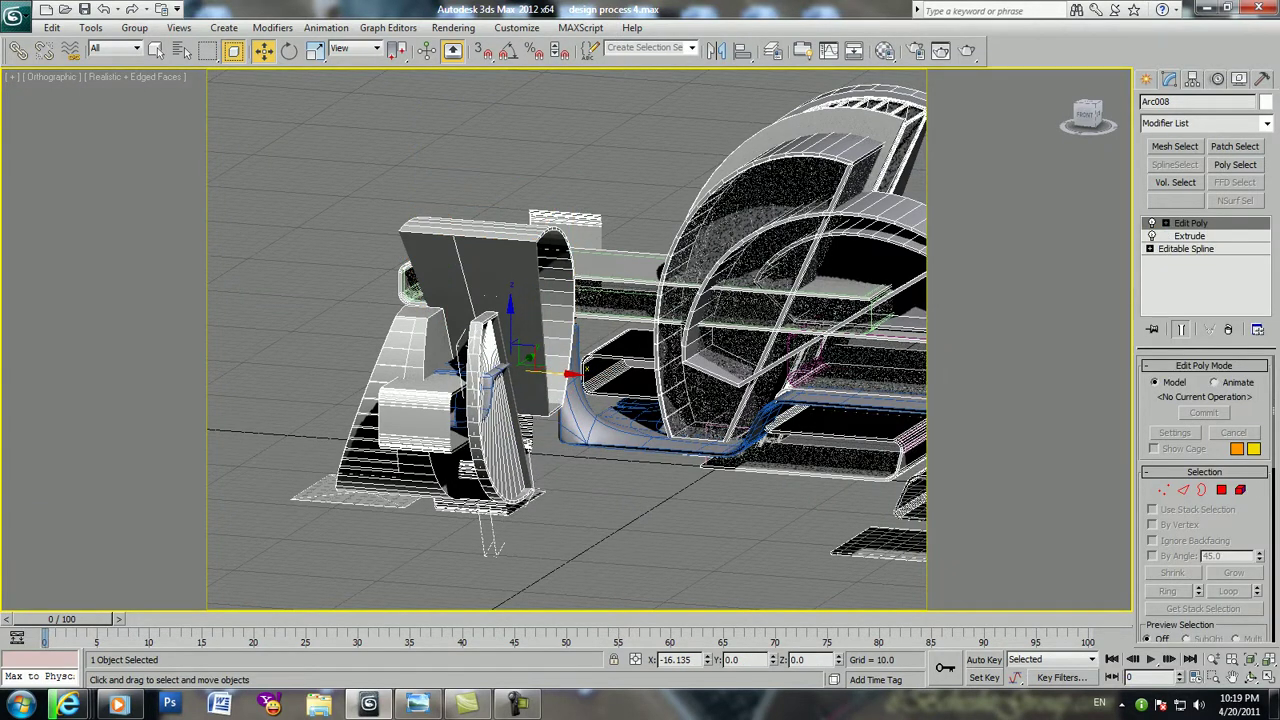
middle_click_drag(562, 368, 575, 366, "alt")
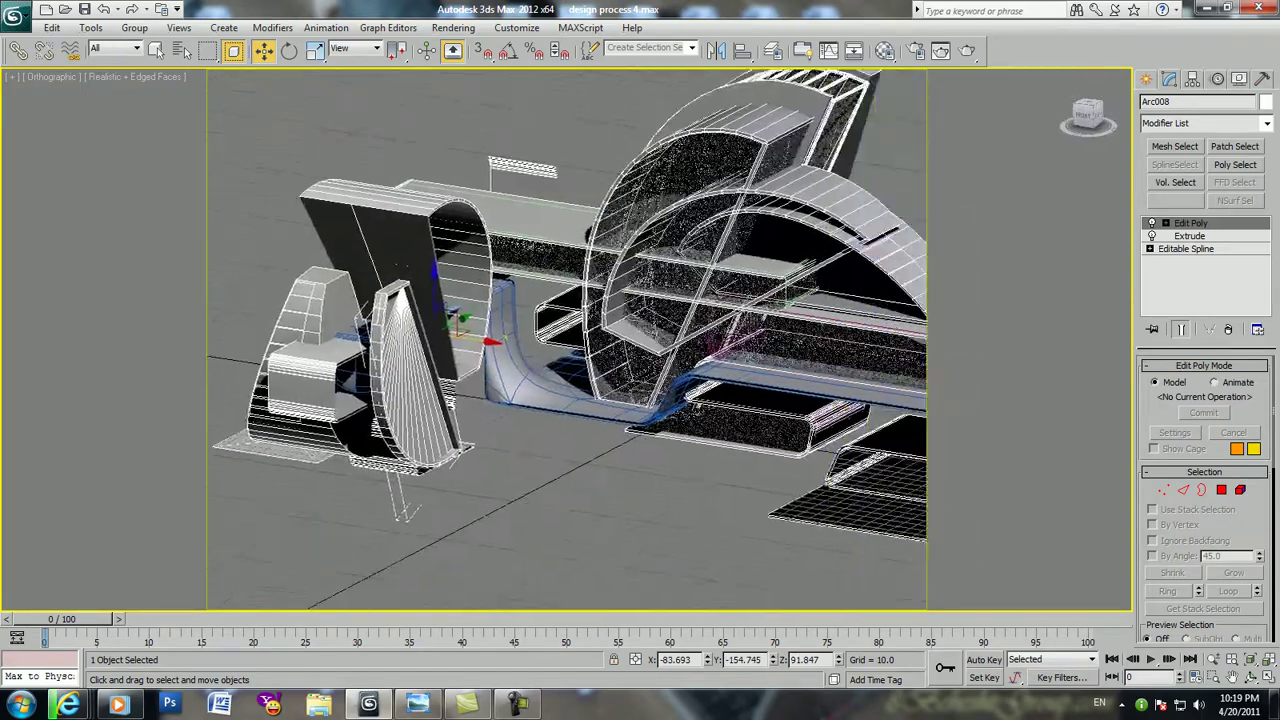
Check the model in four viewports, return to single Perspective, and open the Shapes creation panel
key("alt+w")
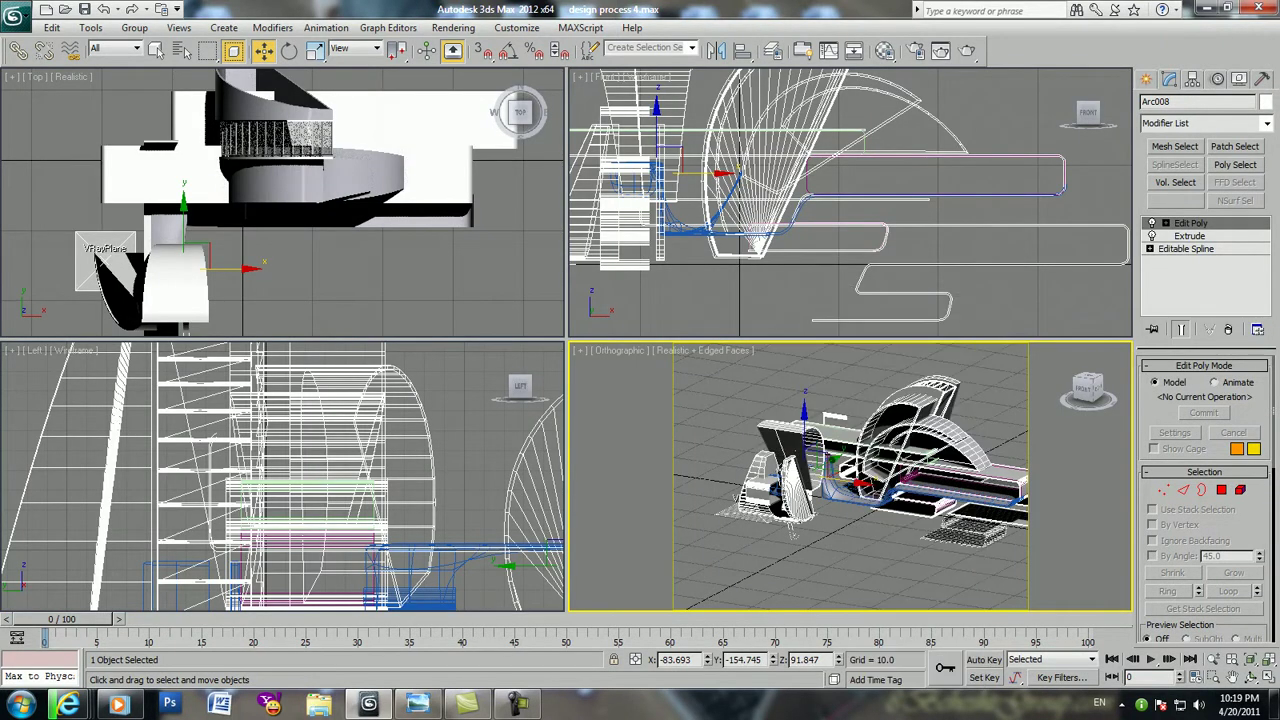
key("alt+w")
scroll(567, 340, "down", 2)
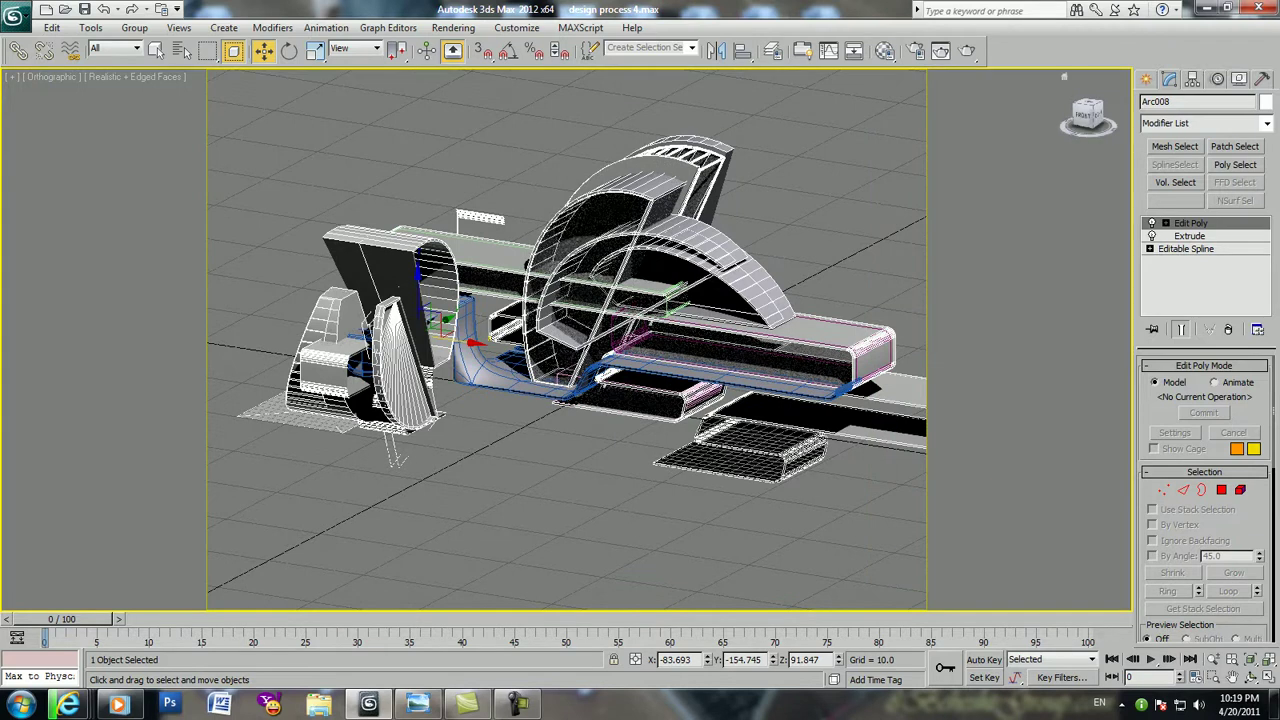
left_click(1146, 79)
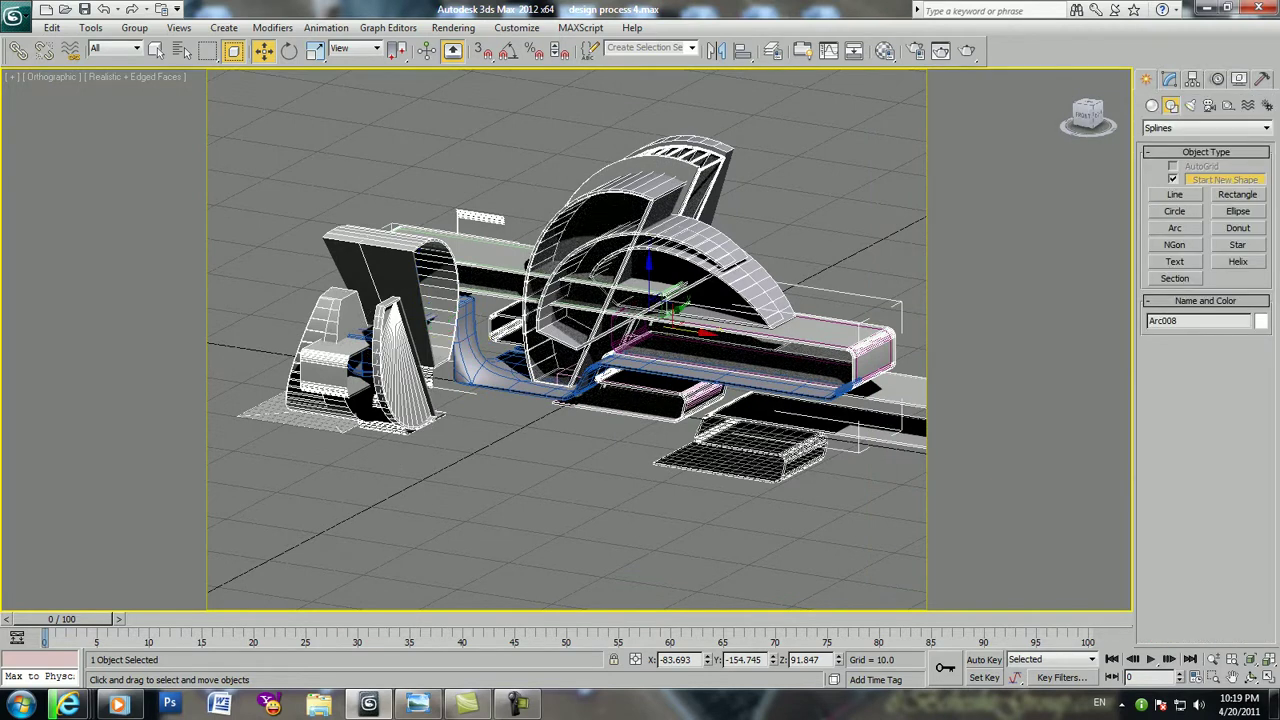
Undo the long box piece's last move and clear the selection
left_click(300, 245)
key("ctrl+z")
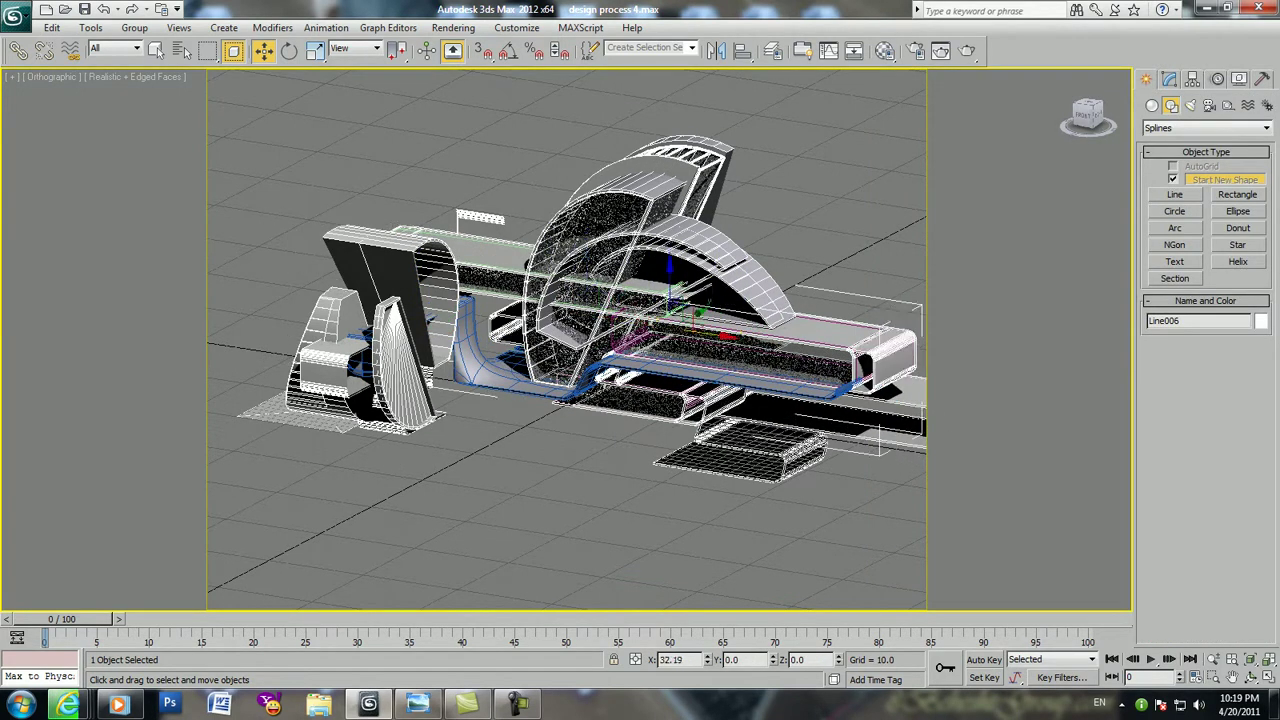
right_click(782, 338)
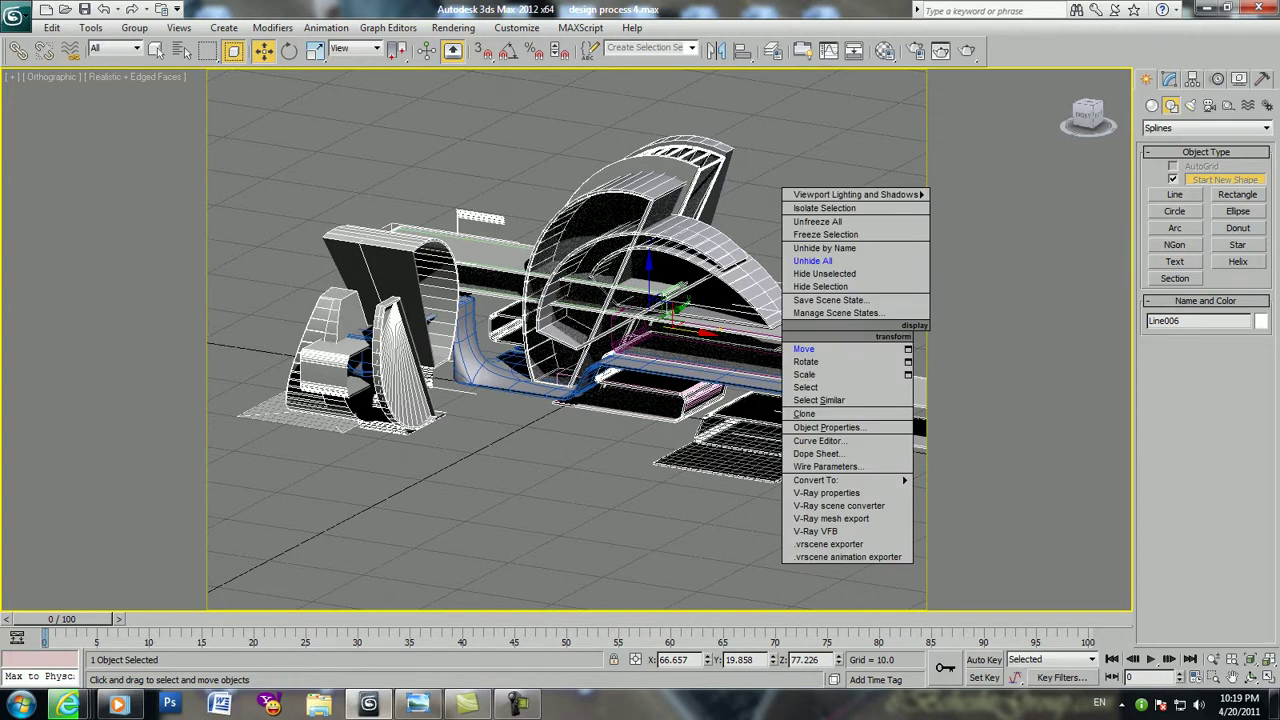
left_click(780, 520)
Select the pink rectangle outline, apply Hide Selection, then deselect everything
left_click(880, 332)
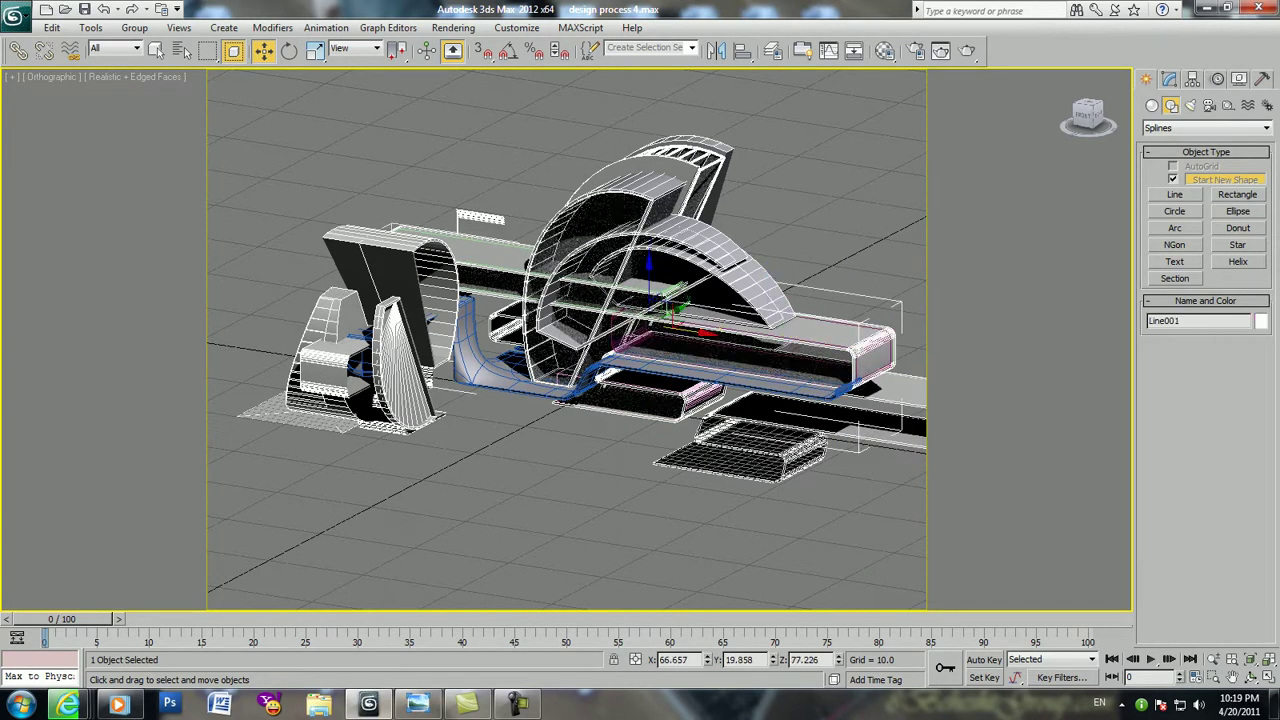
left_click(900, 318)
right_click(692, 424)
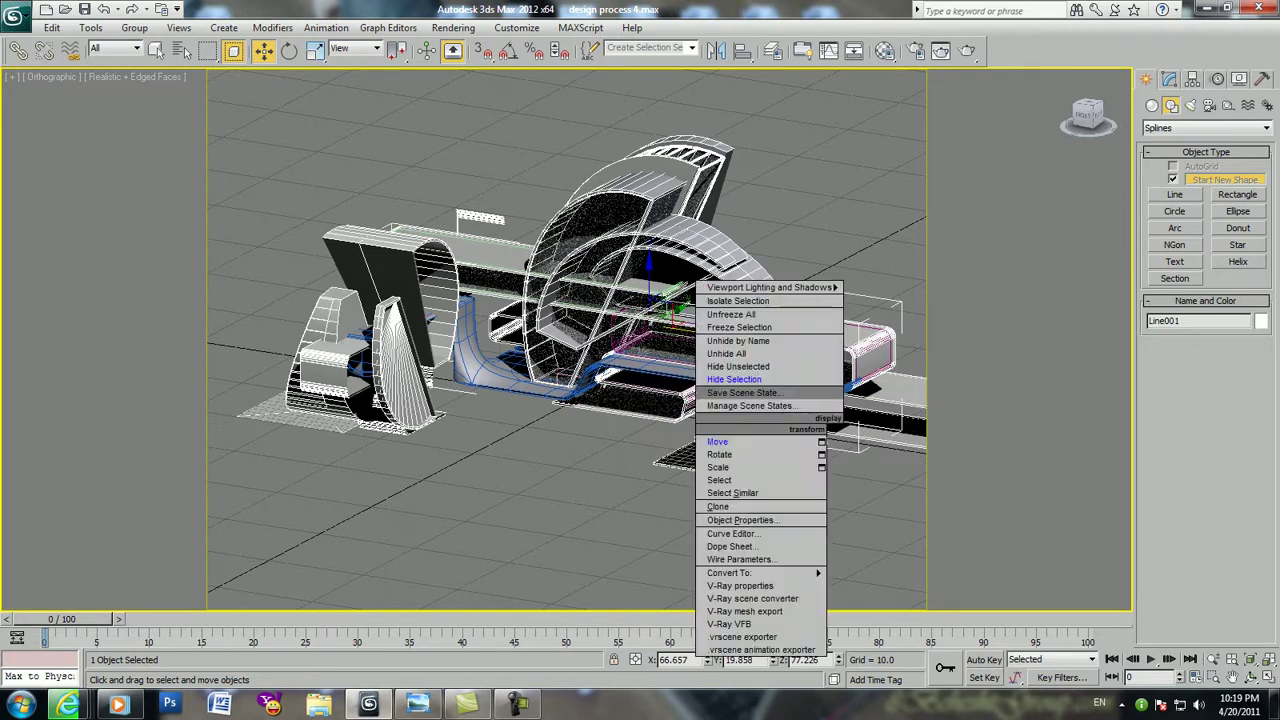
left_click(740, 375)
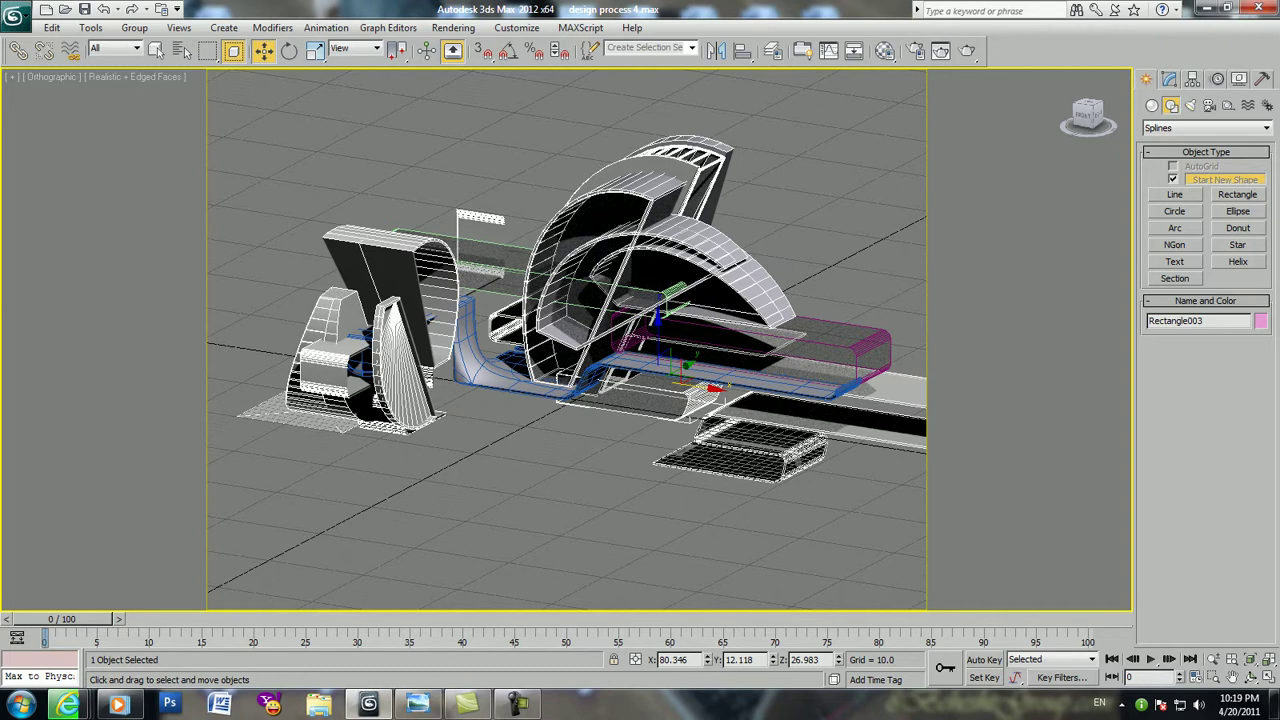
right_click(690, 452)
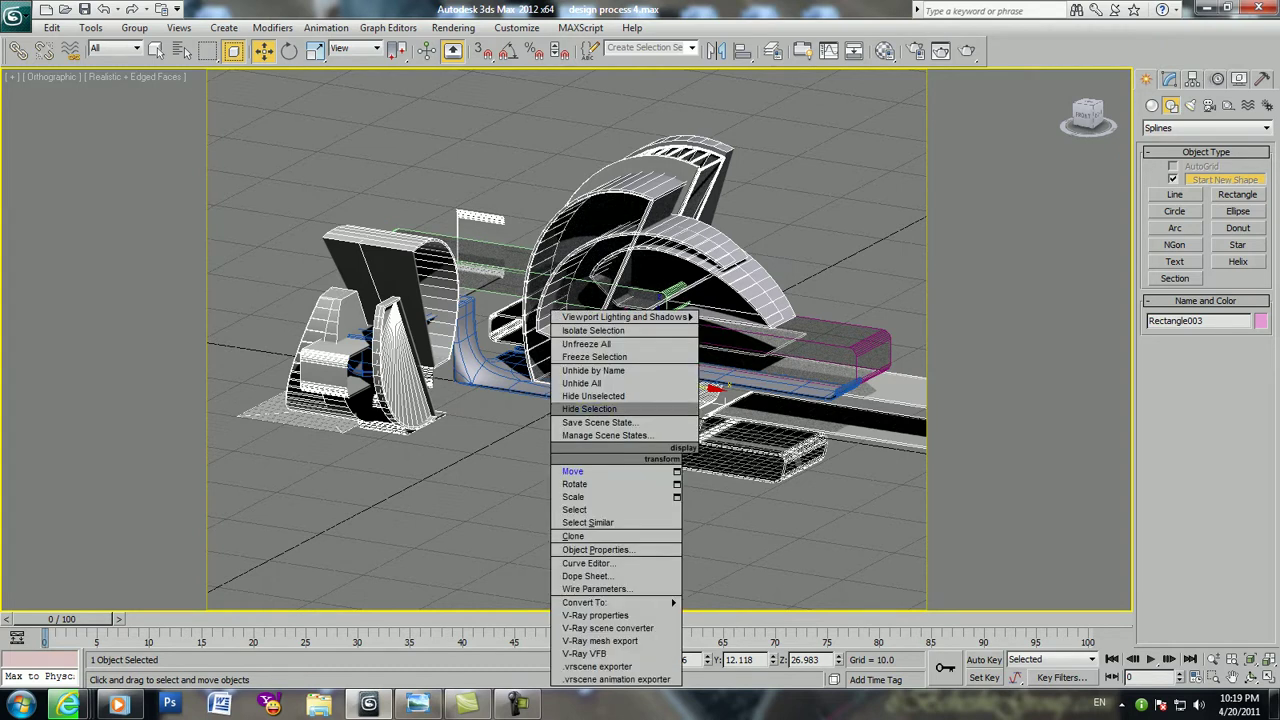
left_click(600, 409)
left_click(800, 345)
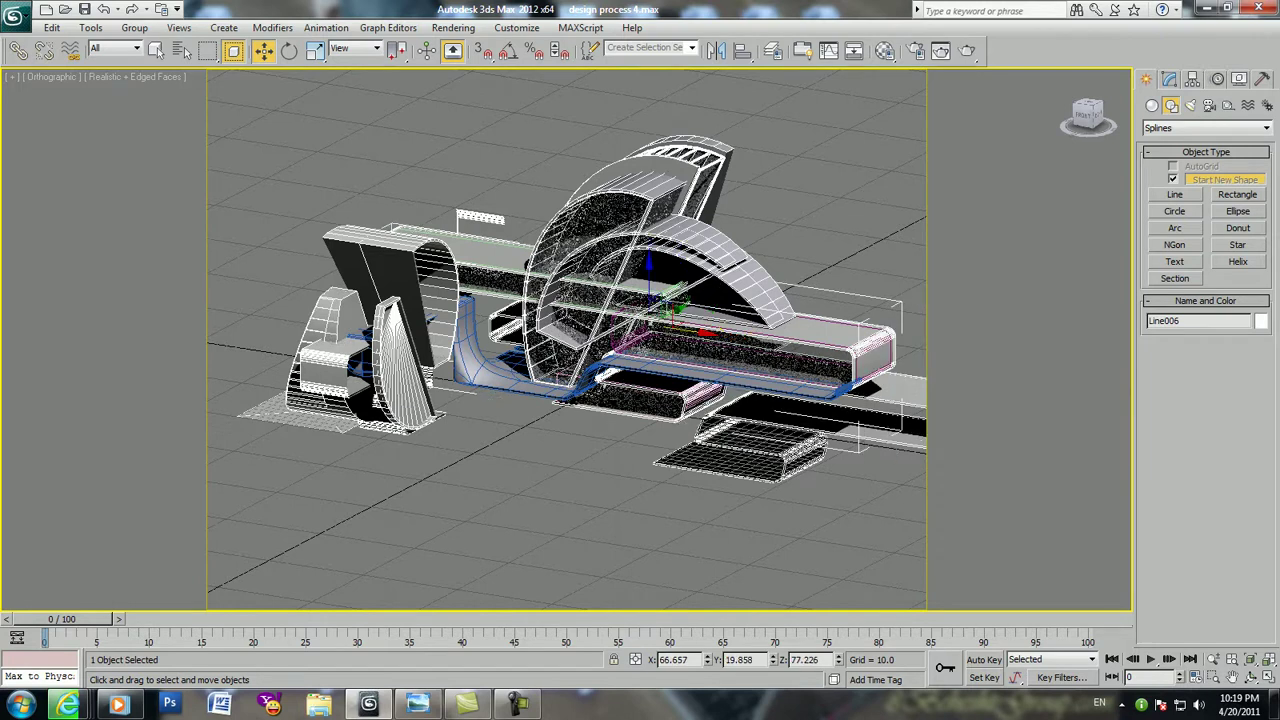
key("ctrl+d")
Switch to the four-viewport layout and choose the VRaySun from the V-Ray light types
middle_click_drag(600, 450, 596, 460)
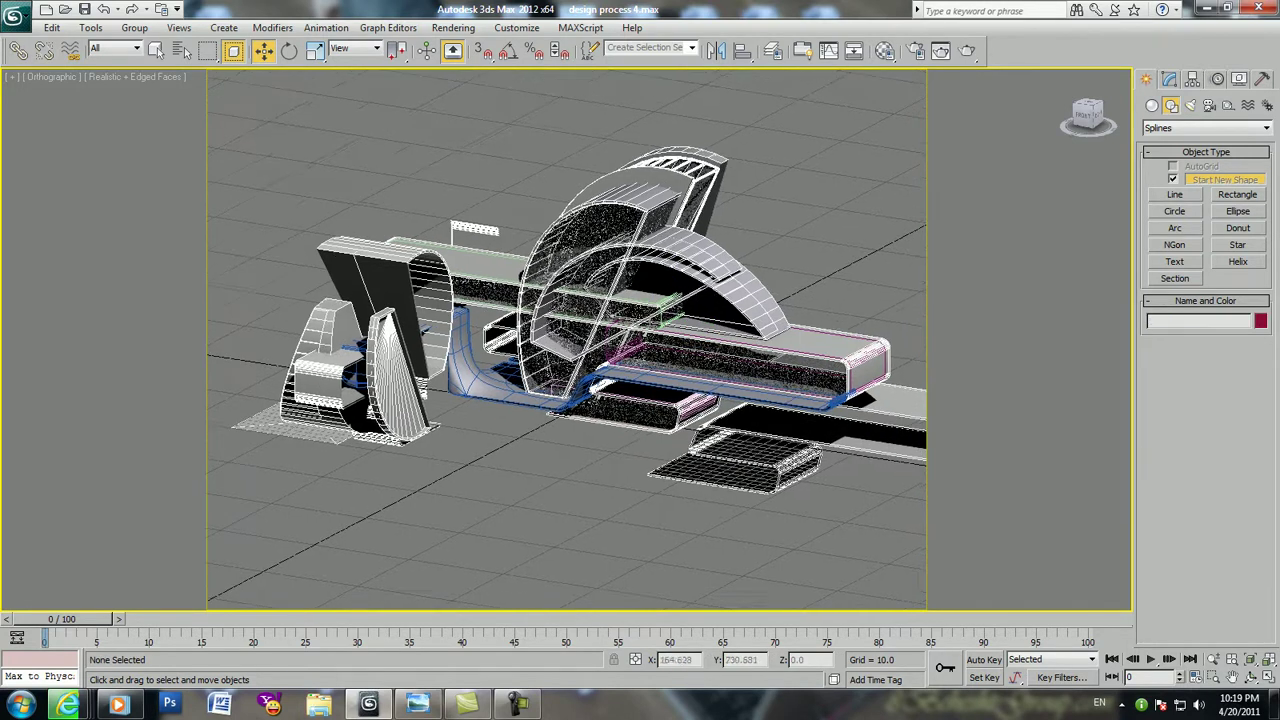
left_click(1190, 105)
left_click(1206, 128)
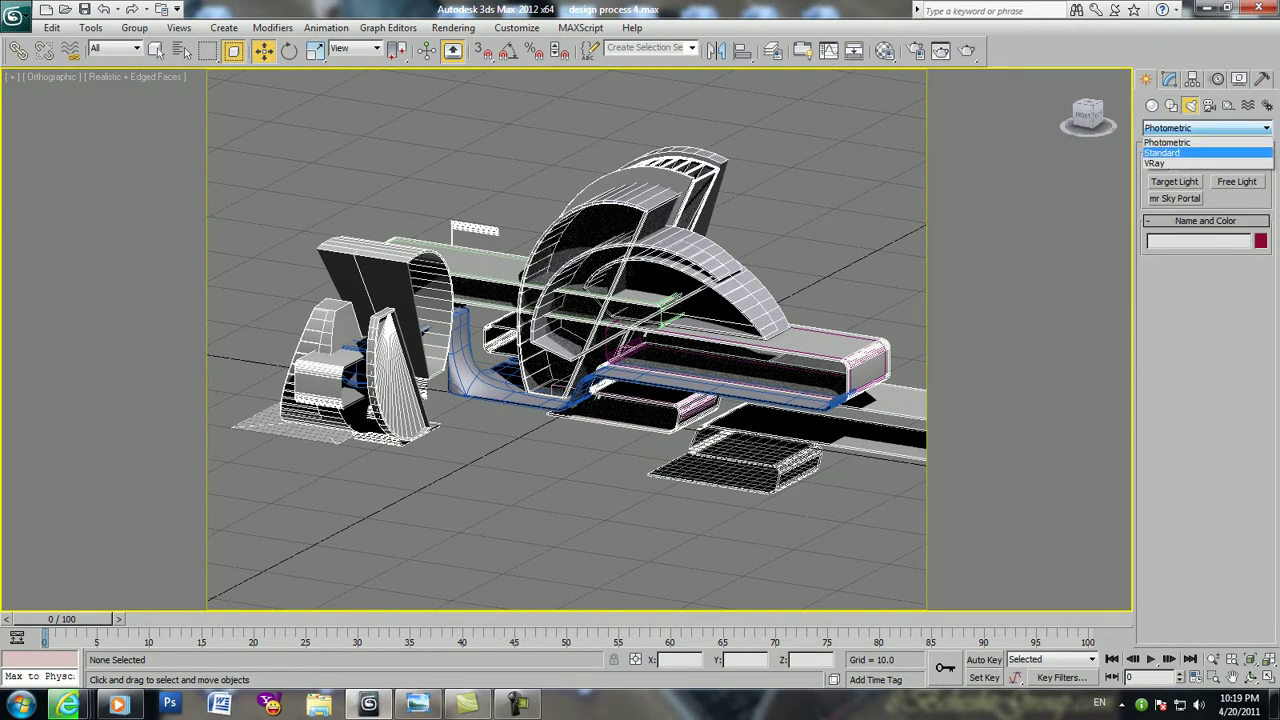
left_click(1155, 163)
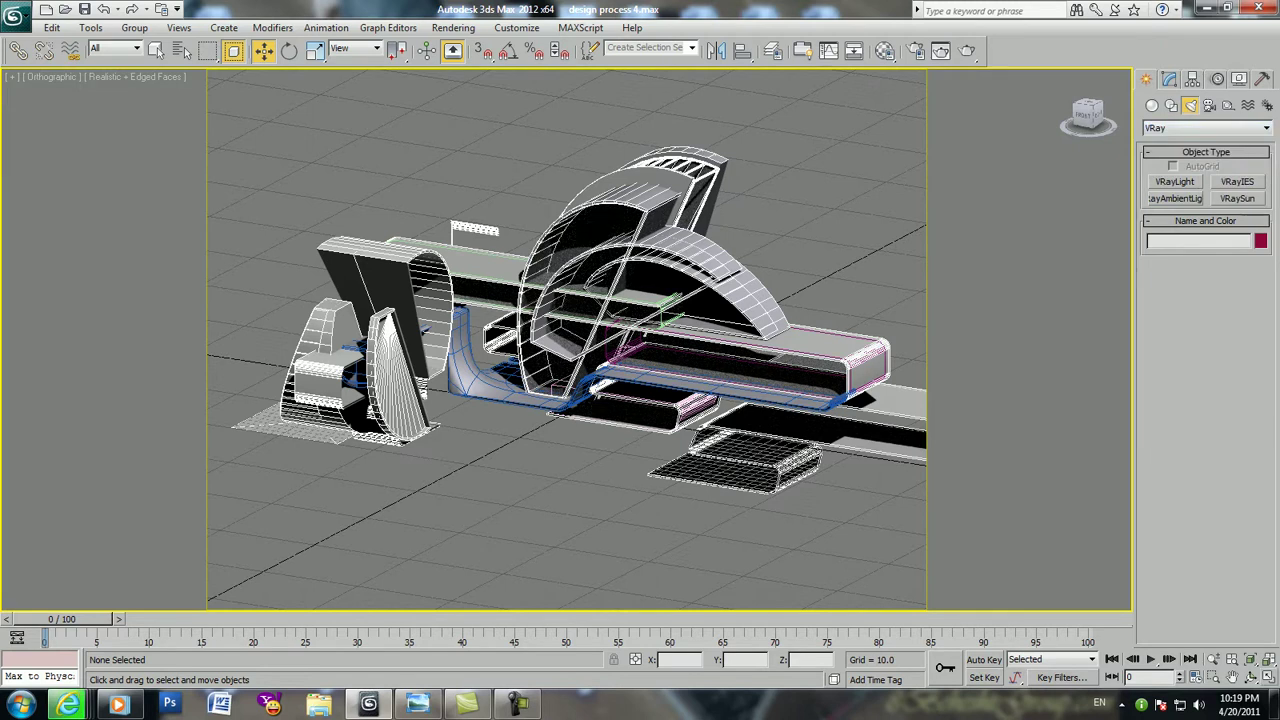
key("alt+w")
left_click(1175, 182)
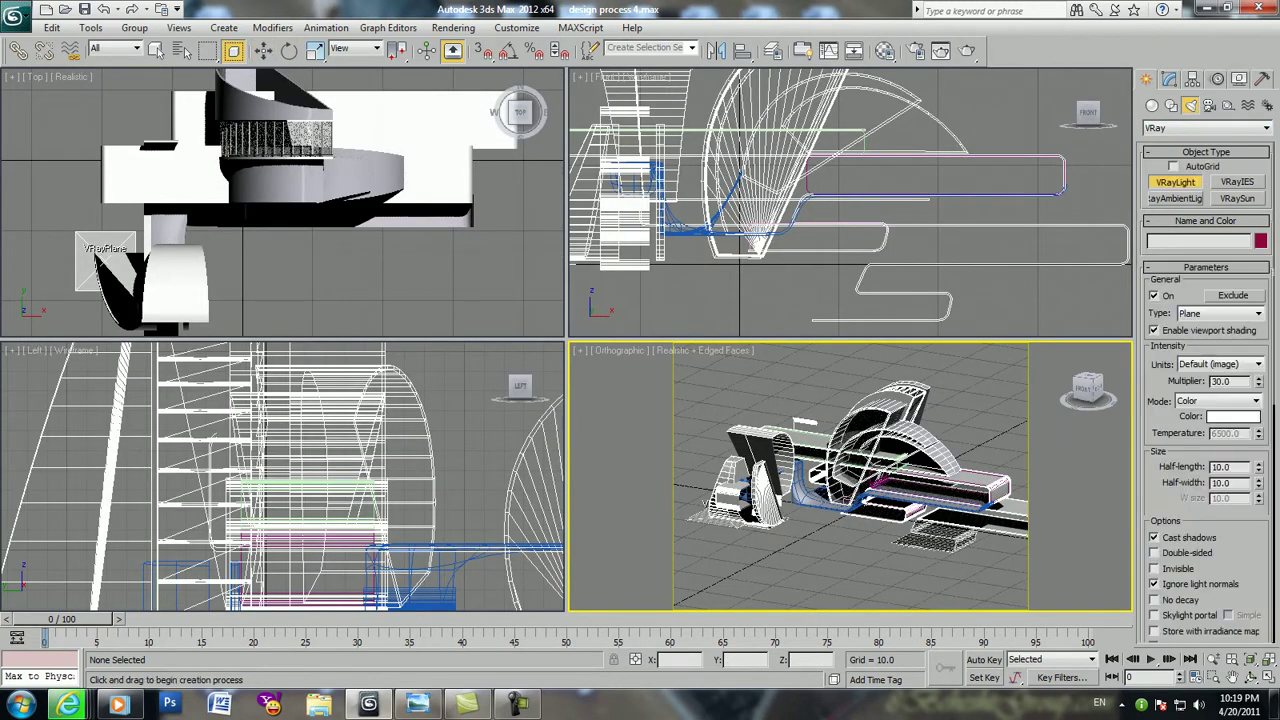
left_click(1237, 198)
Place the VRaySun aimed at the building, accept the VRaySky prompt, raise it high, set intensity multiplier 0.01
scroll(303, 210, "down", 2)
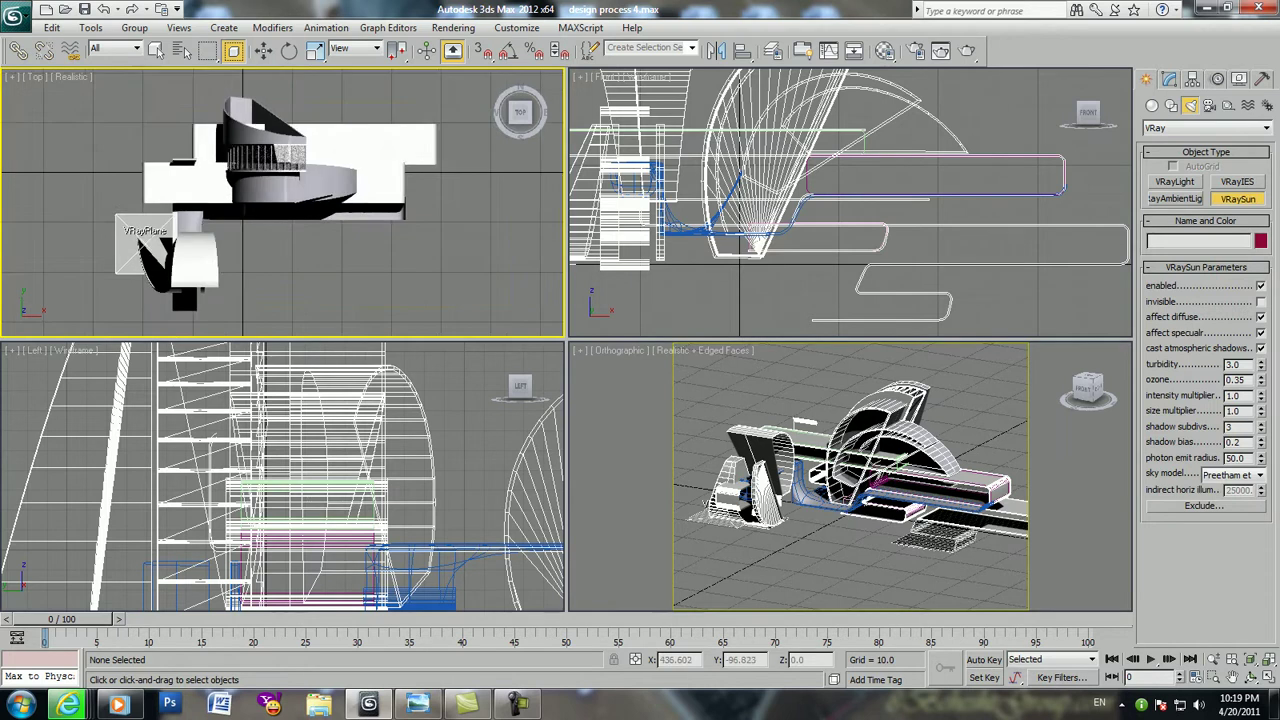
scroll(290, 195, "down", 2)
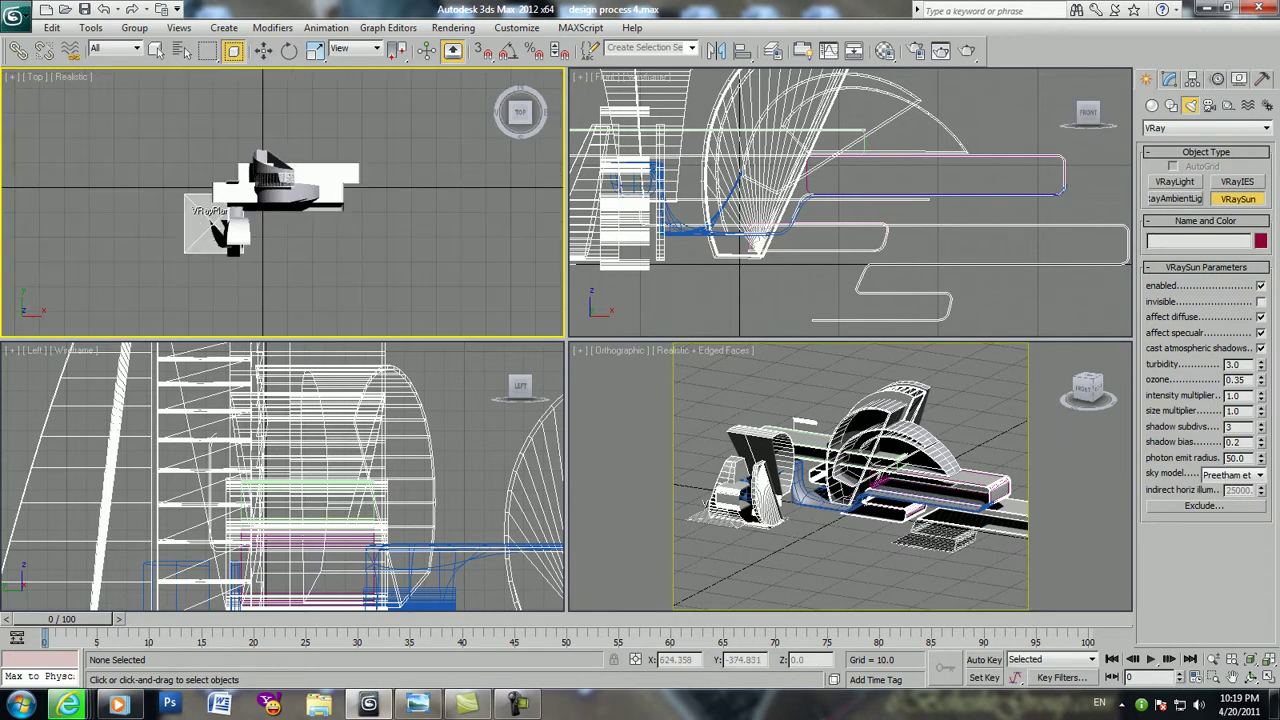
left_click_drag(383, 300, 266, 210)
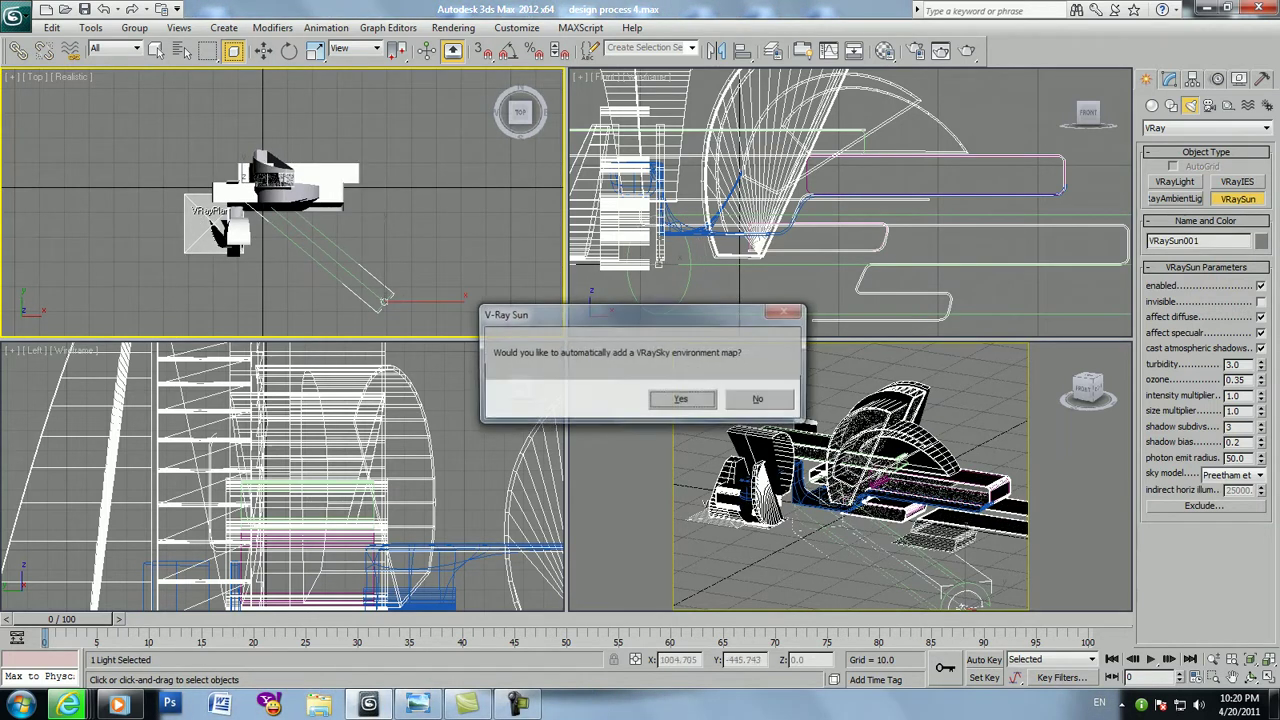
key("Return")
scroll(850, 200, "down", 3)
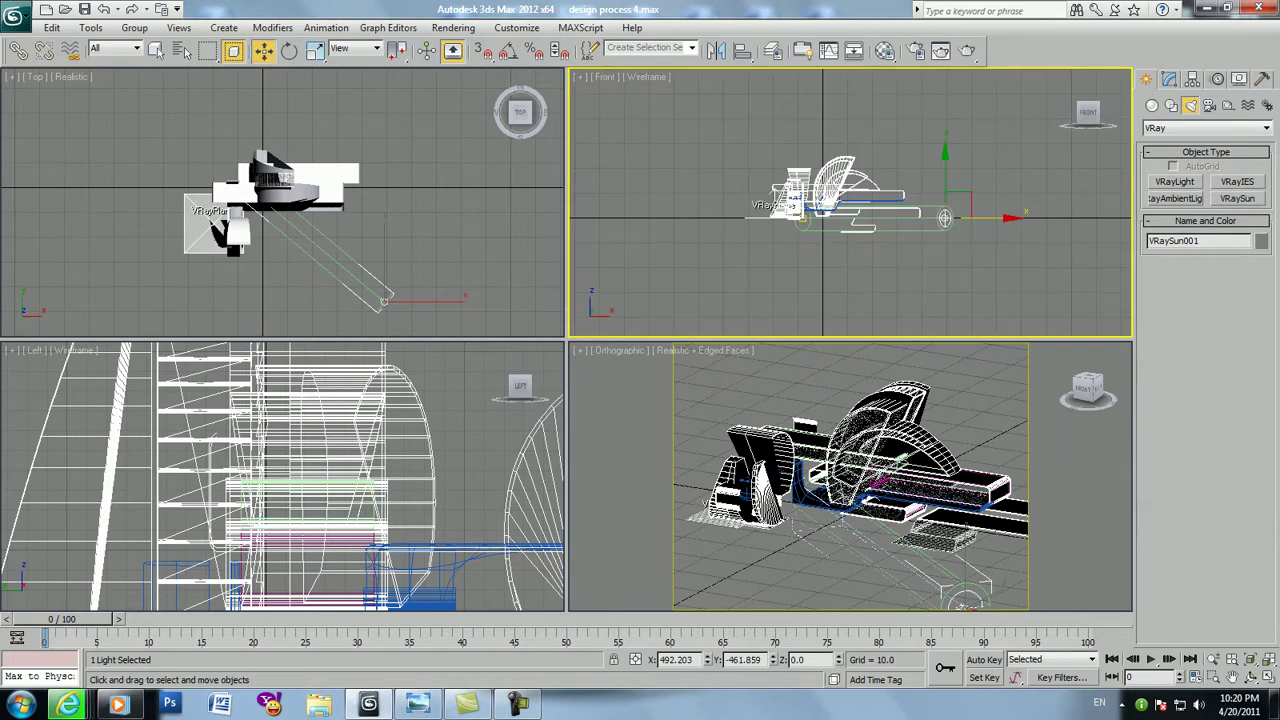
left_click_drag(944, 218, 862, 84)
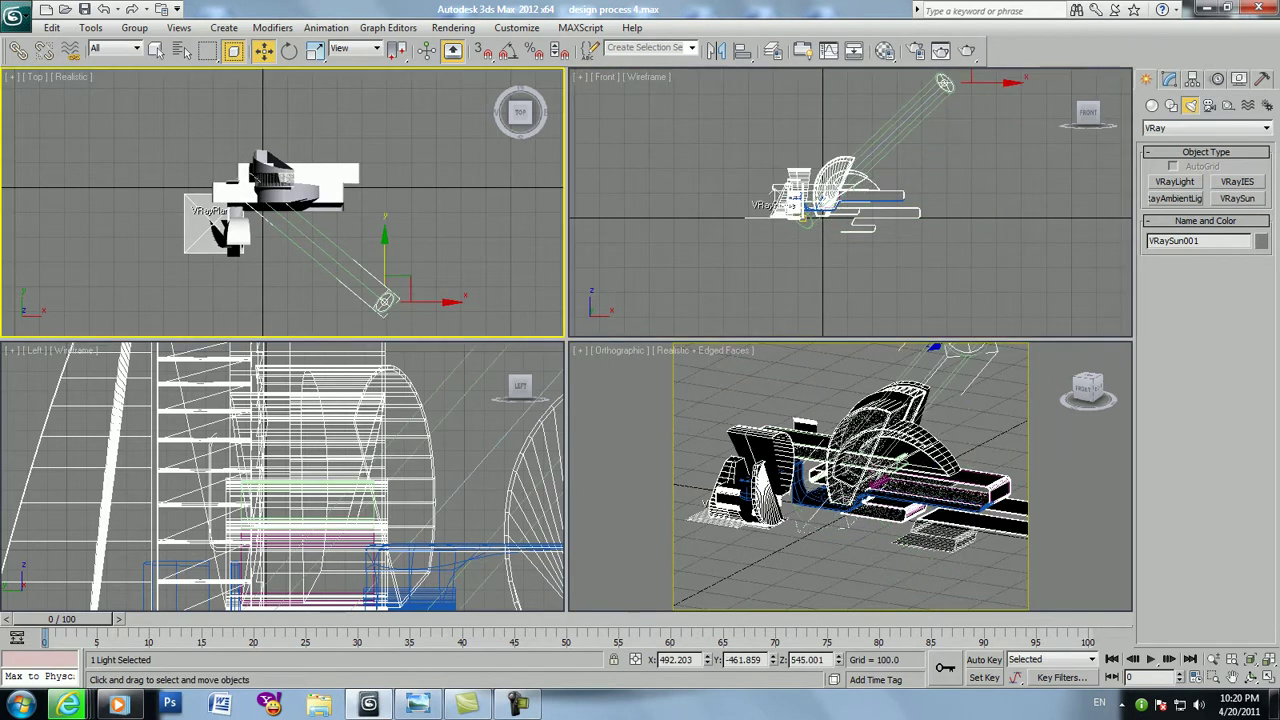
mouse_move(383, 300)
left_mouse_down()
mouse_move(302, 224)
mouse_move(324, 233)
left_mouse_up()
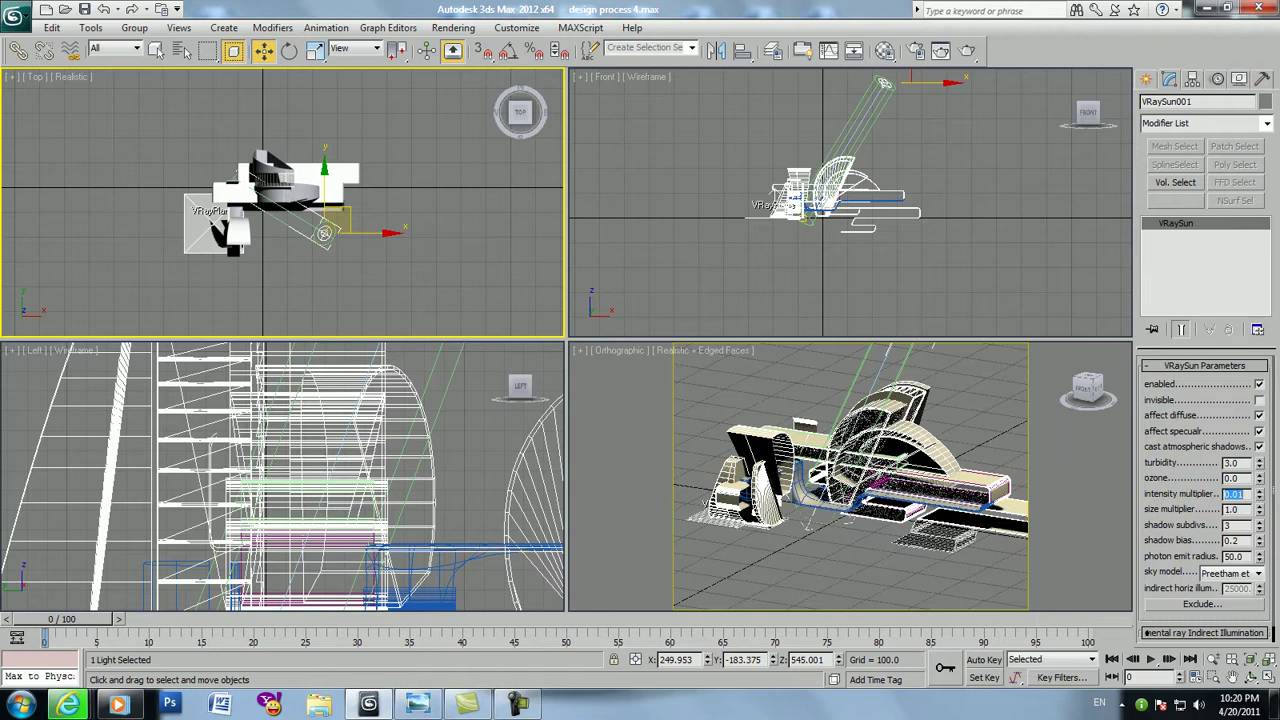
right_click(850, 580)
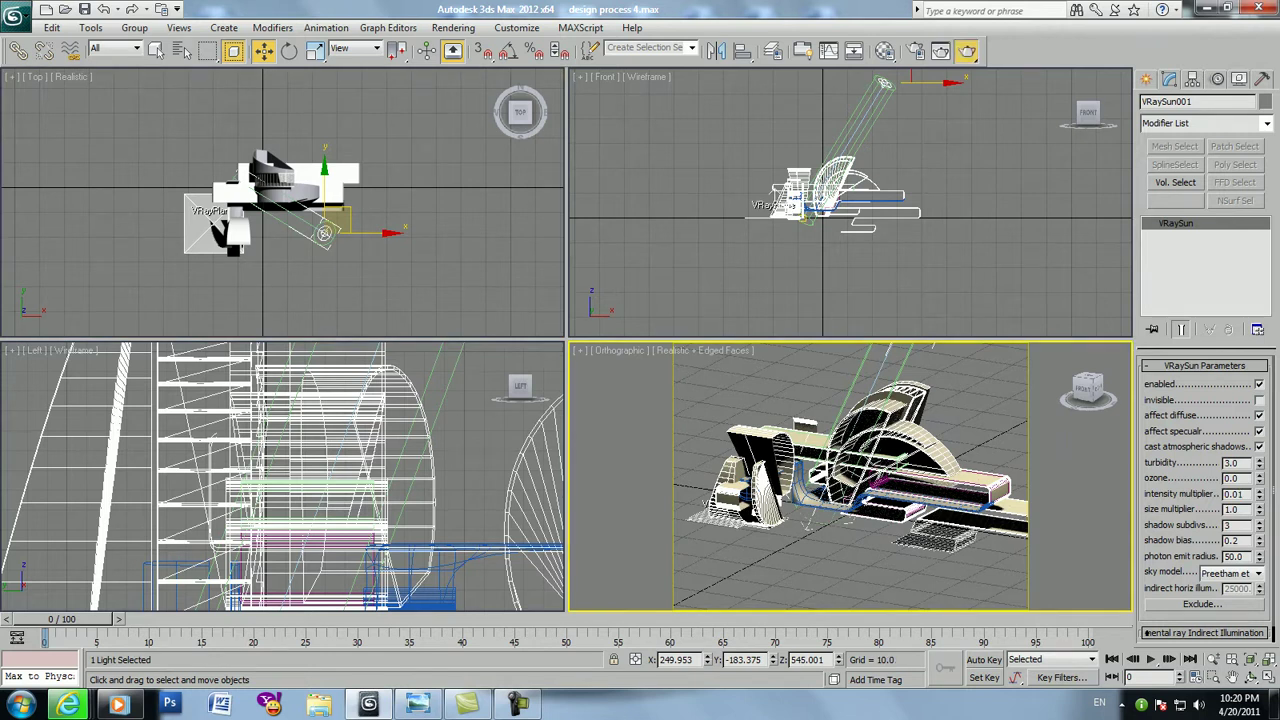
Render the active Orthographic viewport with V-Ray to preview the VRaySun lighting
left_click(967, 50)
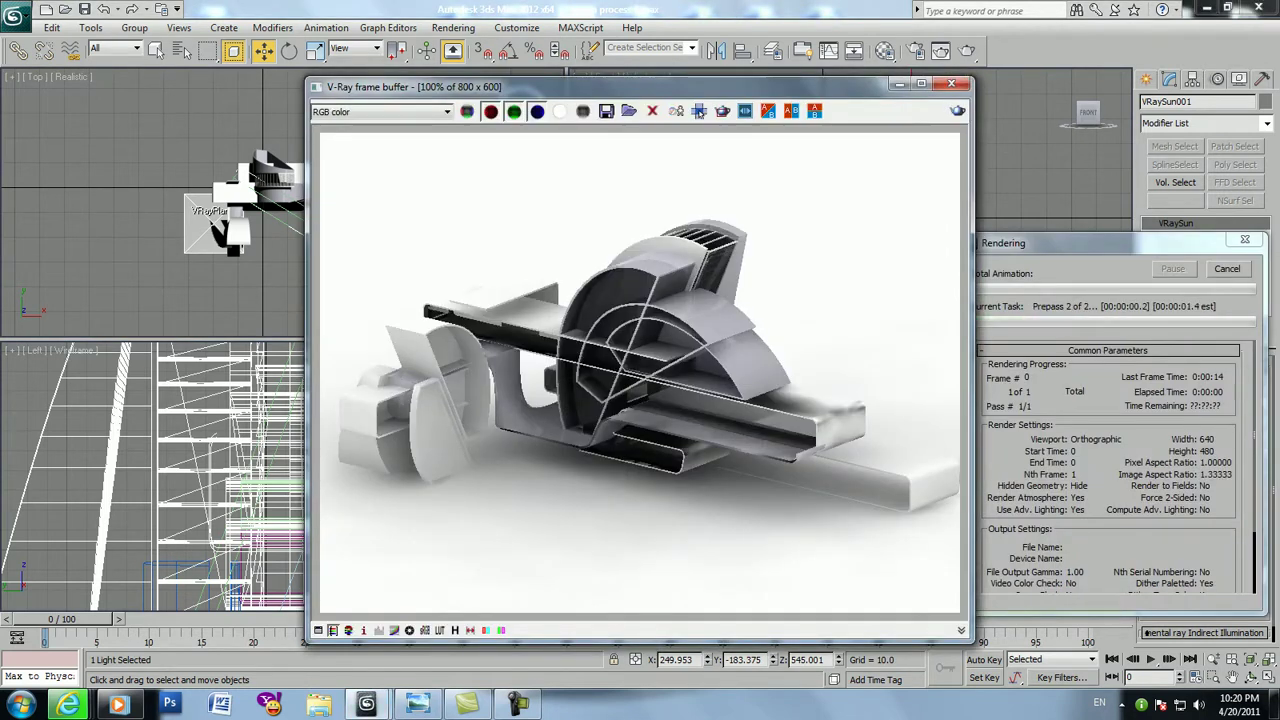